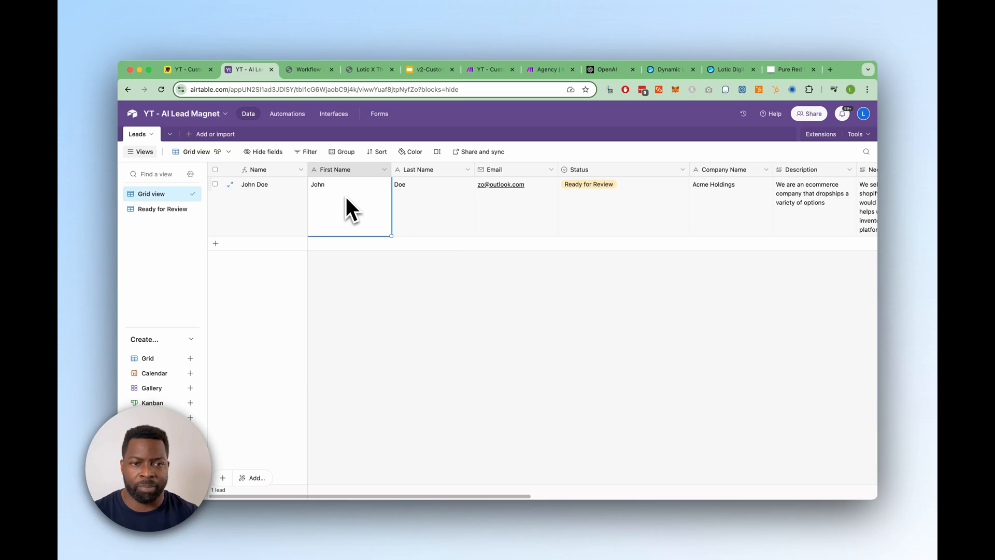
{"action": "left_click", "coordinate": [190, 76]}
{"action": "left_click", "coordinate": [260, 76]}
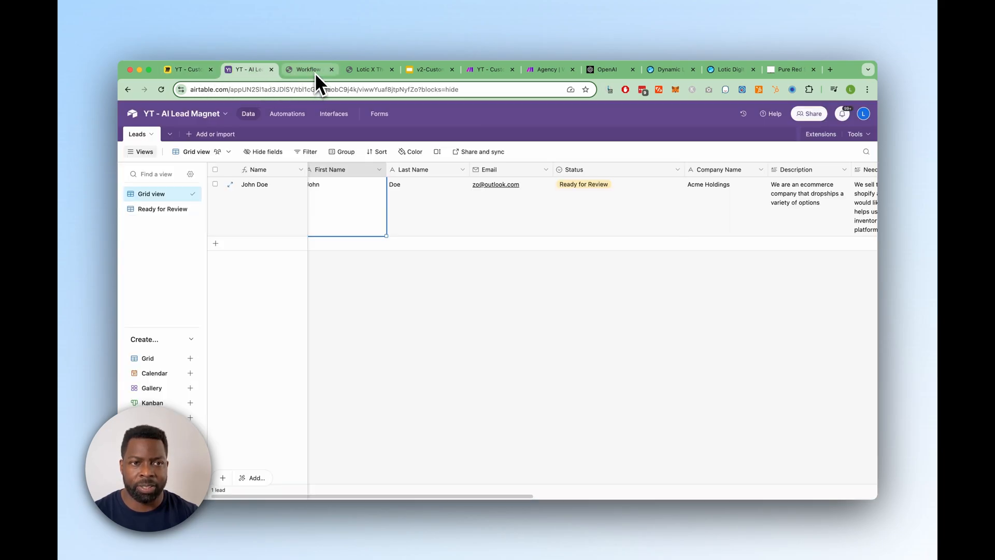
{"action": "left_click", "coordinate": [315, 73]}
{"action": "scroll", "coordinate": [566, 251], "scroll_direction": "up", "scroll_amount": 5}
{"action": "scroll", "coordinate": [573, 255], "scroll_direction": "down", "scroll_amount": 4}
{"action": "scroll", "coordinate": [533, 212], "scroll_direction": "down", "scroll_amount": 5}
{"action": "left_click", "coordinate": [248, 70]}
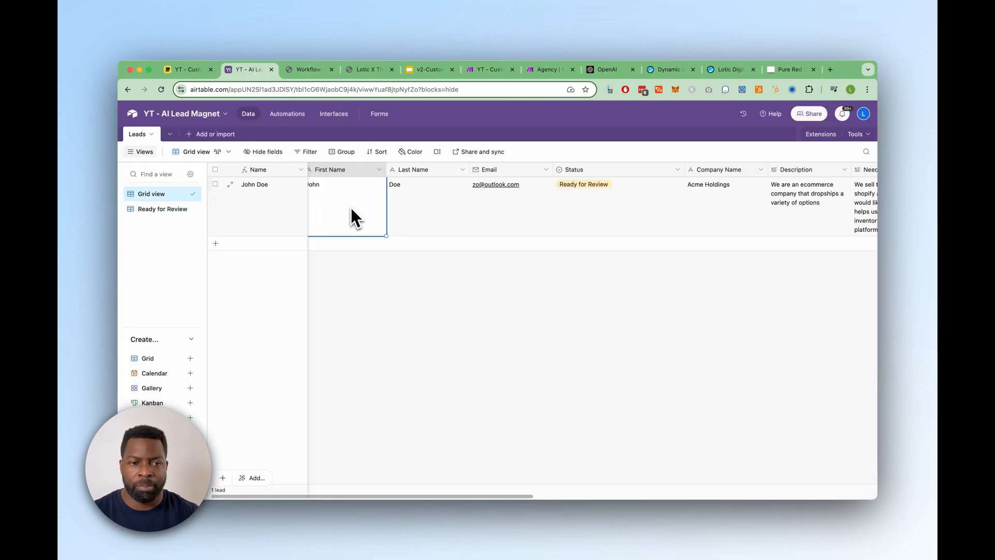
Step: Examine the lead record's Last Name, Status, Company Name, Description and Needs values in the Leads table
{"action": "double_click", "coordinate": [418, 202]}
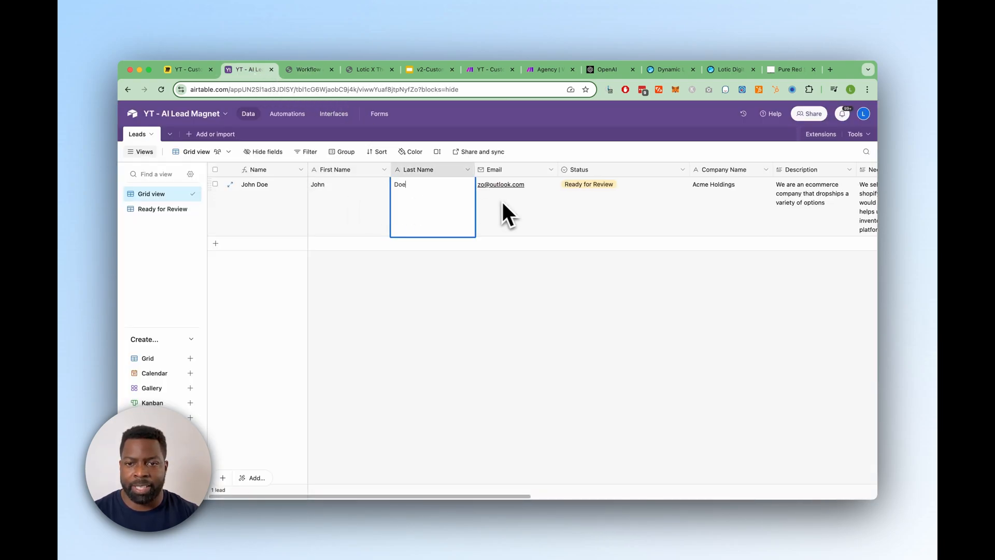
{"action": "scroll", "coordinate": [501, 200], "scroll_direction": "right", "scroll_amount": 8}
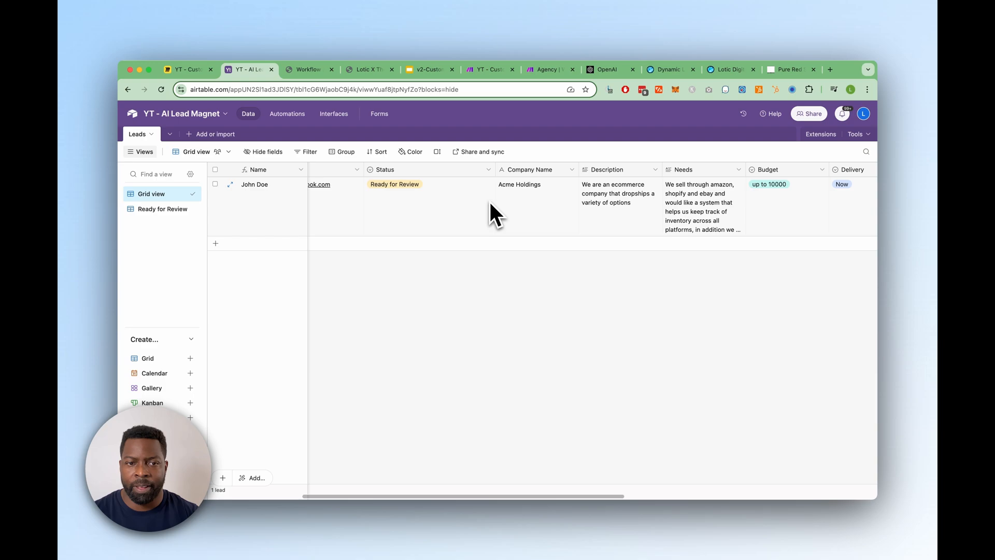
{"action": "scroll", "coordinate": [490, 201], "scroll_direction": "right", "scroll_amount": 3}
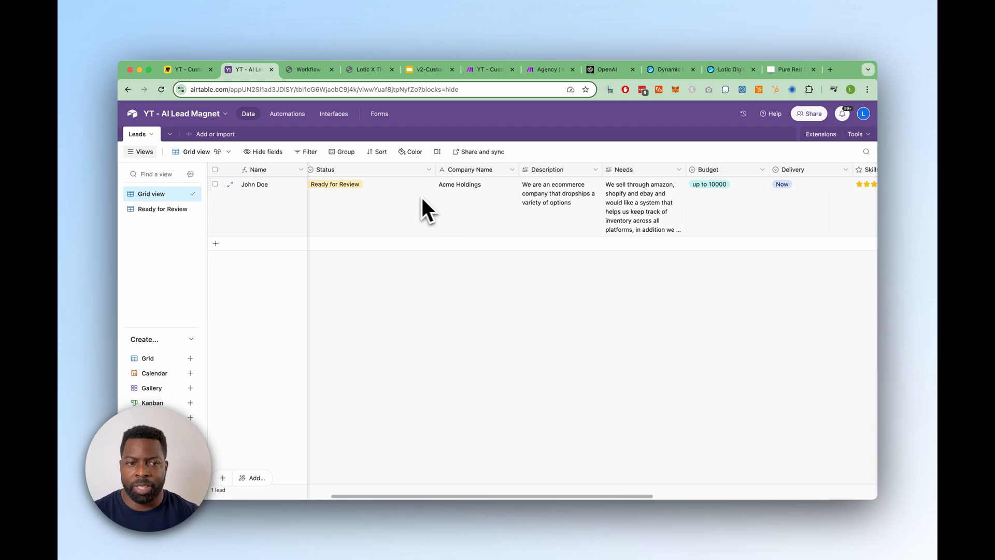
{"action": "left_click", "coordinate": [449, 193]}
{"action": "left_click", "coordinate": [627, 202]}
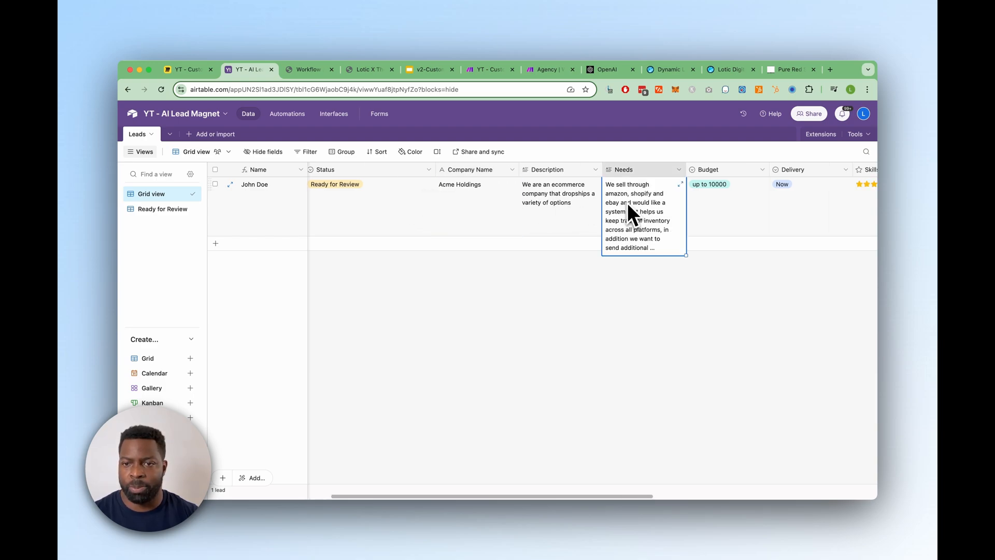
{"action": "double_click", "coordinate": [545, 205]}
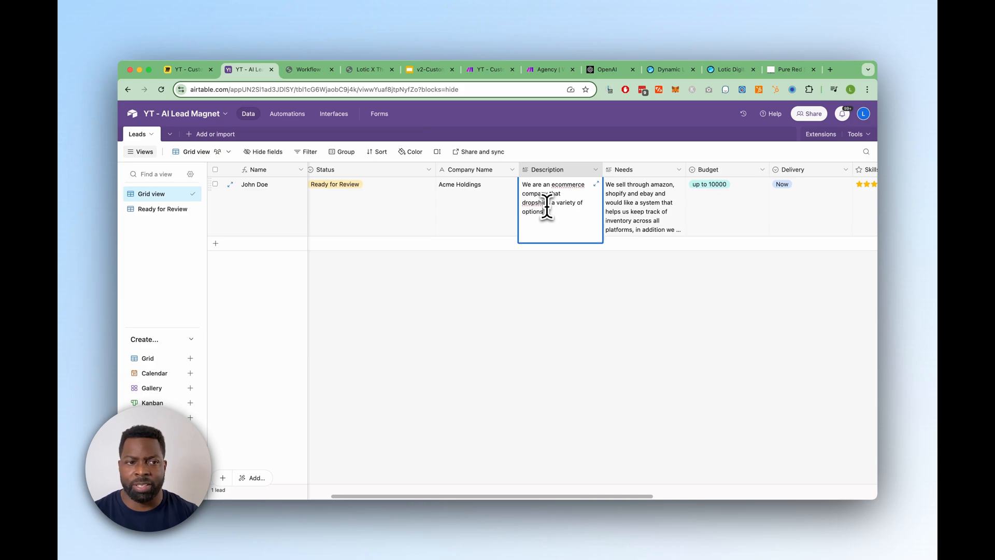
{"action": "left_click", "coordinate": [628, 208]}
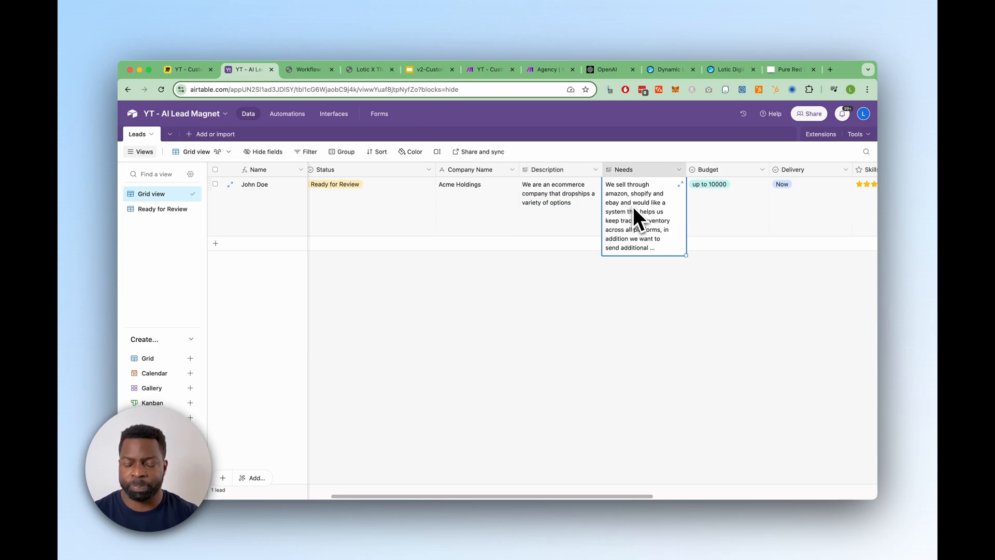
{"action": "left_click", "coordinate": [550, 150]}
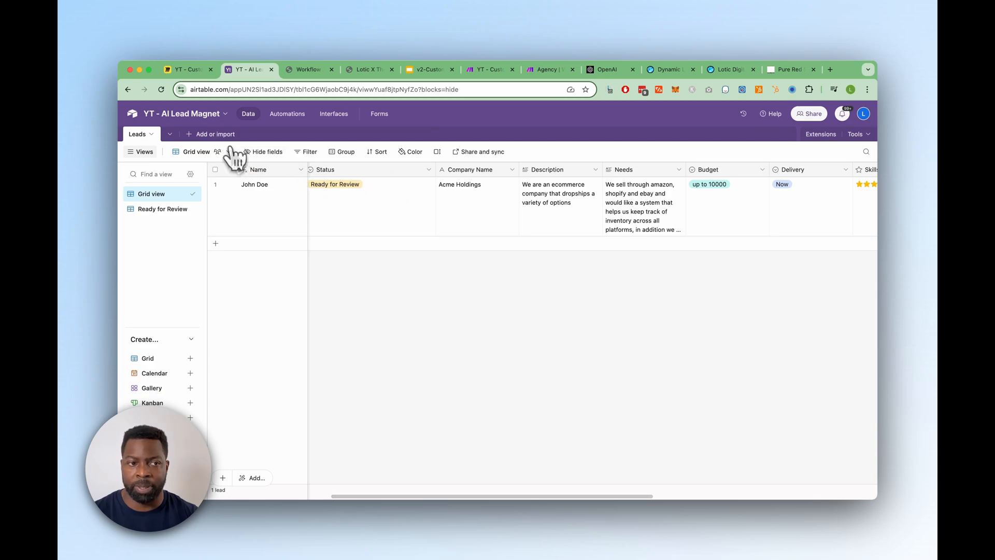
Step: Add a new blank table to the base with the suggested name and record term, and refresh the page
{"action": "left_click", "coordinate": [228, 135]}
{"action": "left_click", "coordinate": [227, 169]}
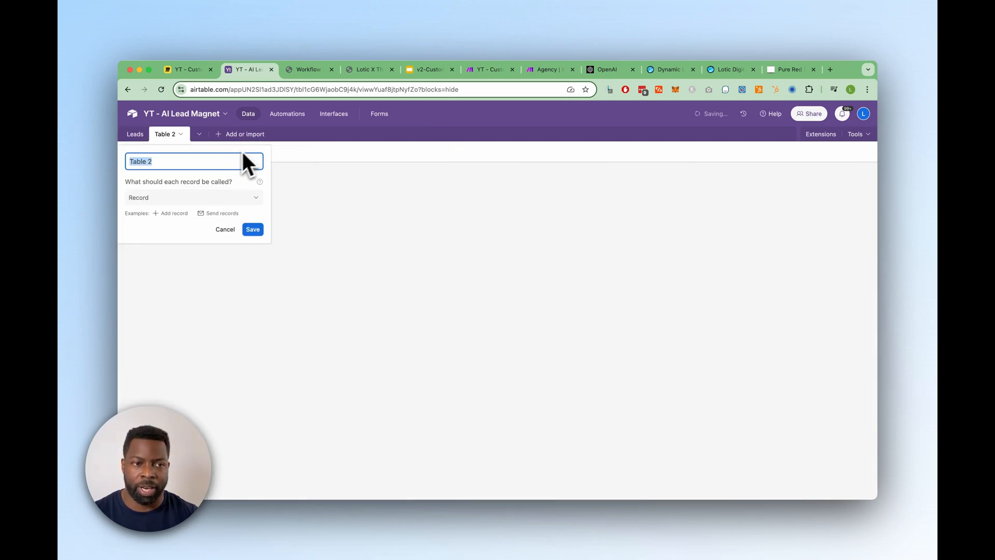
{"action": "left_click", "coordinate": [253, 229]}
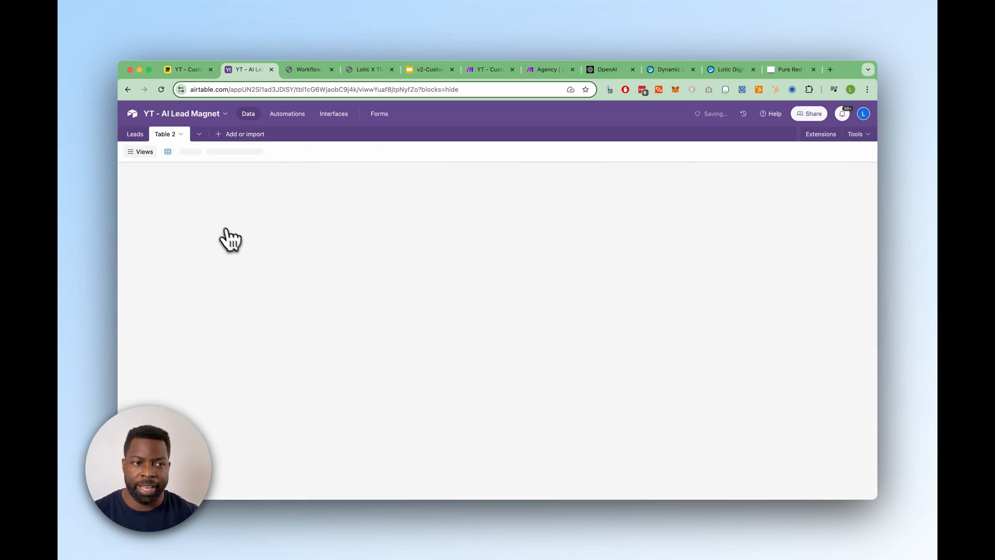
{"action": "left_click", "coordinate": [135, 134]}
{"action": "left_click", "coordinate": [172, 135]}
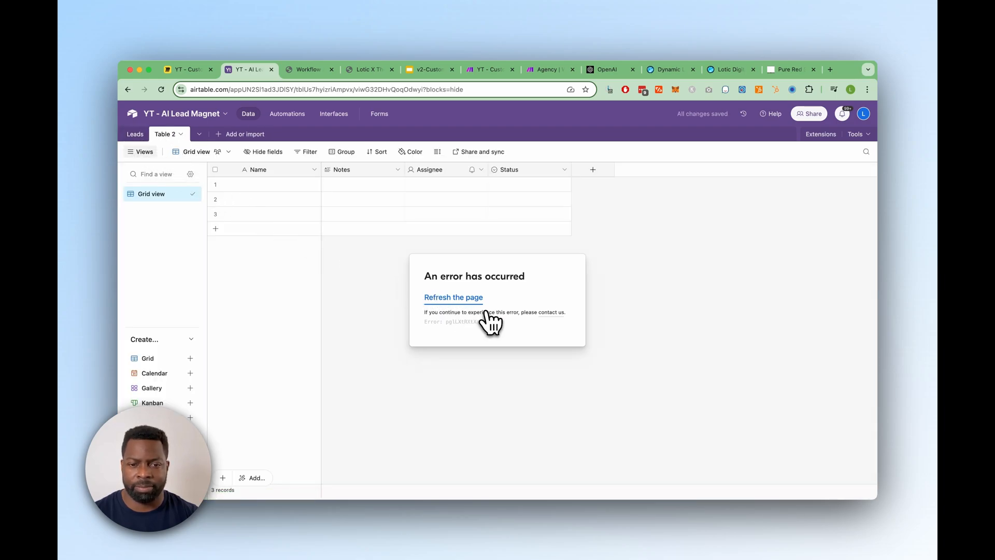
{"action": "left_click", "coordinate": [472, 306]}
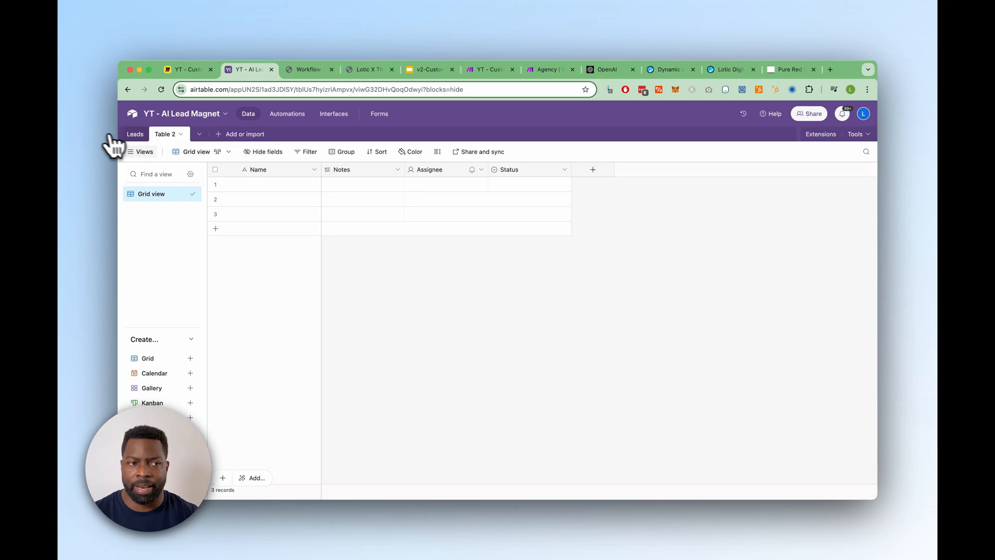
Step: Look at the field types offered for a new field in Table 2, without adding one
{"action": "left_click", "coordinate": [135, 136]}
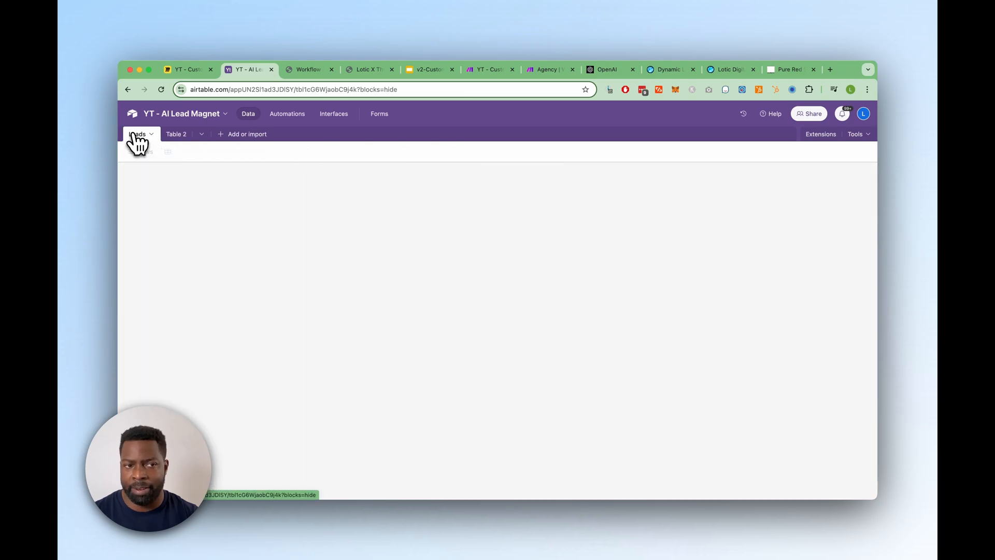
{"action": "left_click", "coordinate": [176, 136]}
{"action": "left_click", "coordinate": [592, 169]}
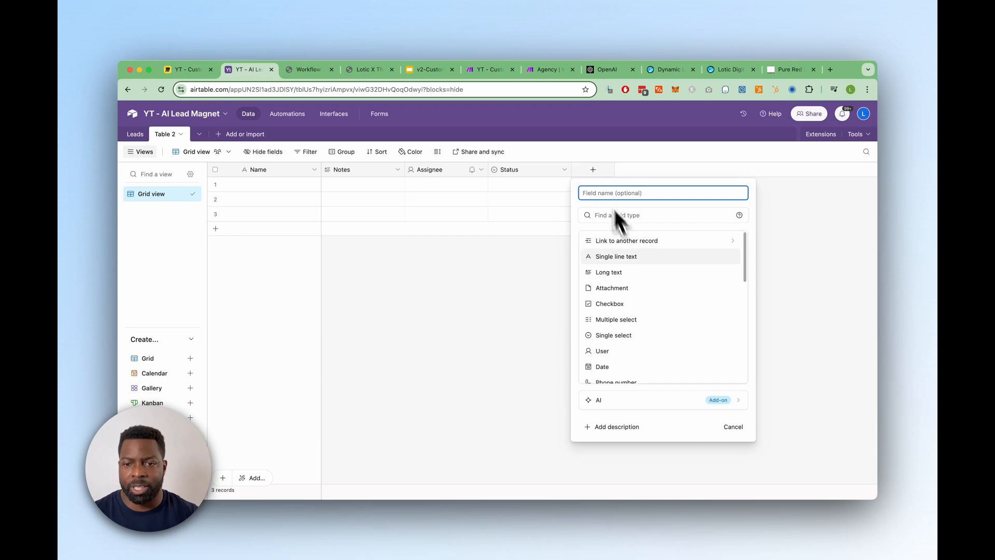
{"action": "left_click", "coordinate": [646, 152]}
Step: Inspect the field configuration of Company Name and Description in the Leads table without changing it
{"action": "left_click", "coordinate": [136, 135]}
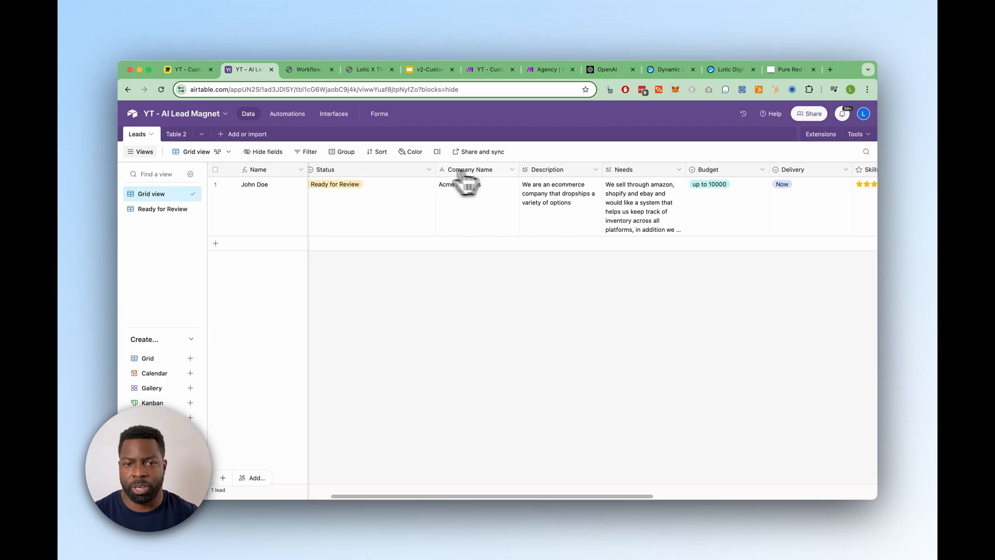
{"action": "left_click", "coordinate": [512, 170]}
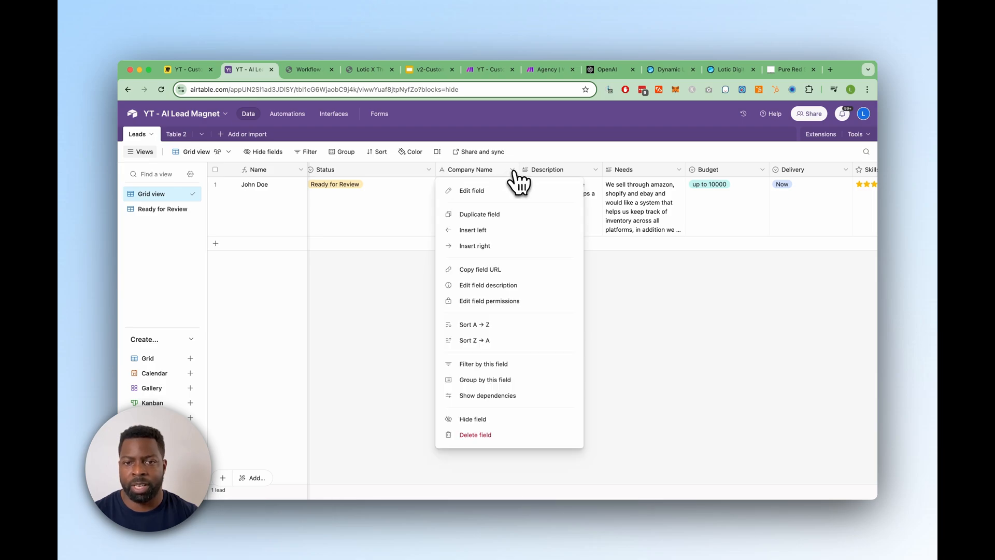
{"action": "left_click", "coordinate": [496, 193]}
{"action": "left_click", "coordinate": [537, 152]}
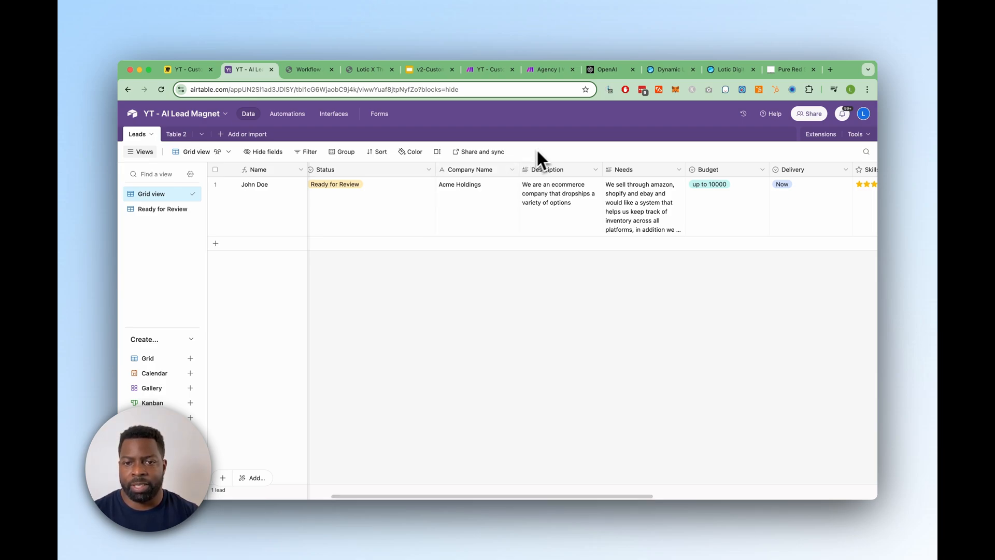
{"action": "left_click", "coordinate": [591, 171]}
{"action": "left_click", "coordinate": [558, 191]}
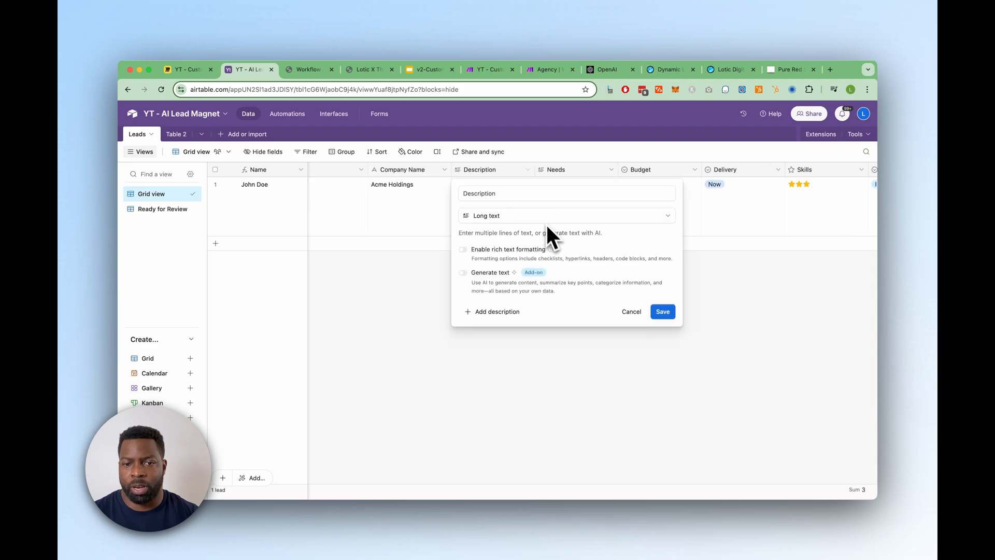
{"action": "left_click", "coordinate": [626, 142]}
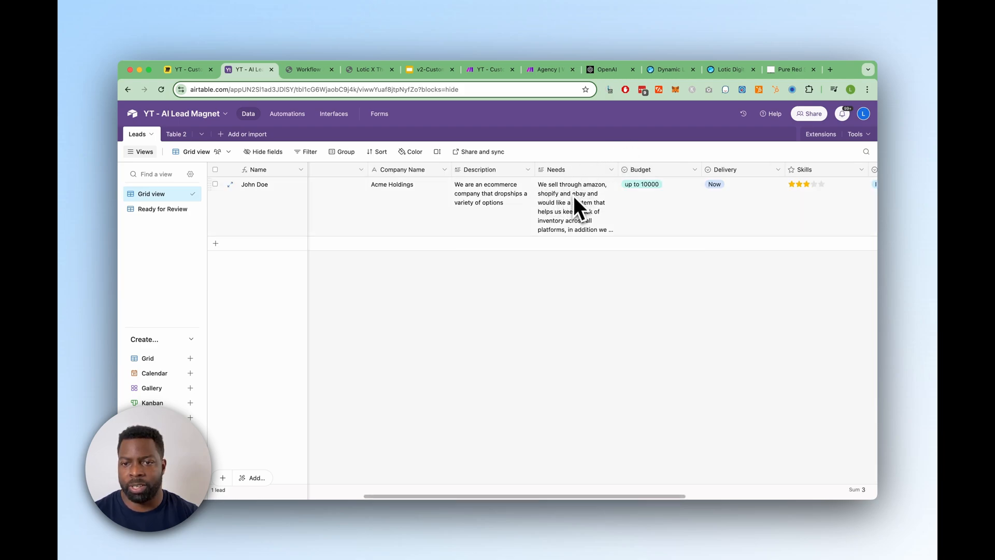
Step: Inspect the field types and select options of the Budget and Delivery fields without changing them
{"action": "scroll", "coordinate": [568, 197], "scroll_direction": "right", "scroll_amount": 5}
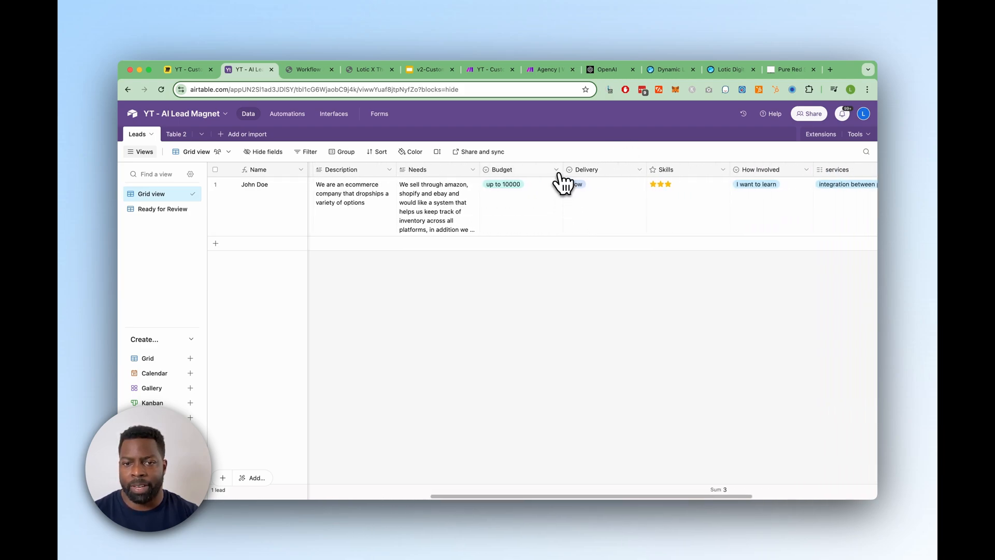
{"action": "left_click", "coordinate": [556, 171]}
{"action": "left_click", "coordinate": [544, 195]}
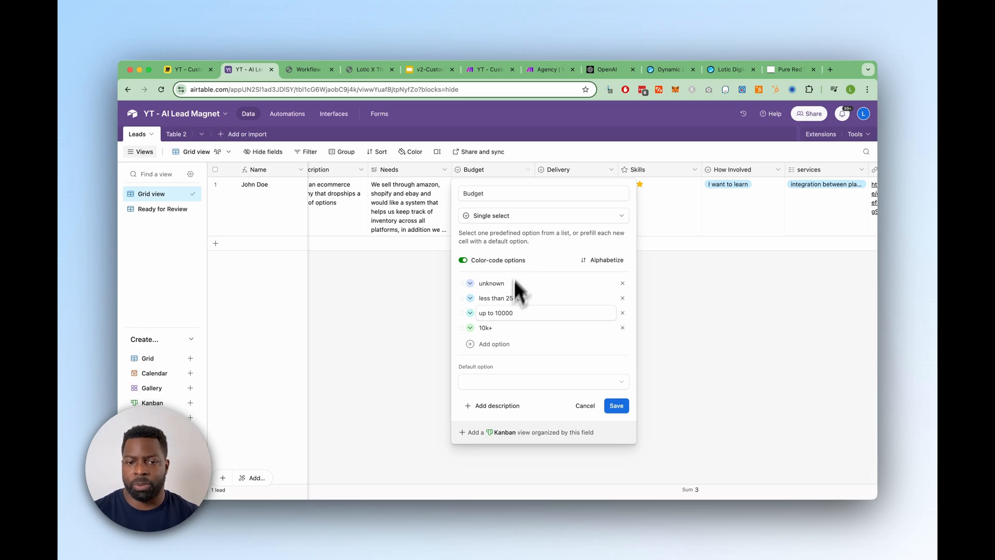
{"action": "left_click", "coordinate": [562, 156]}
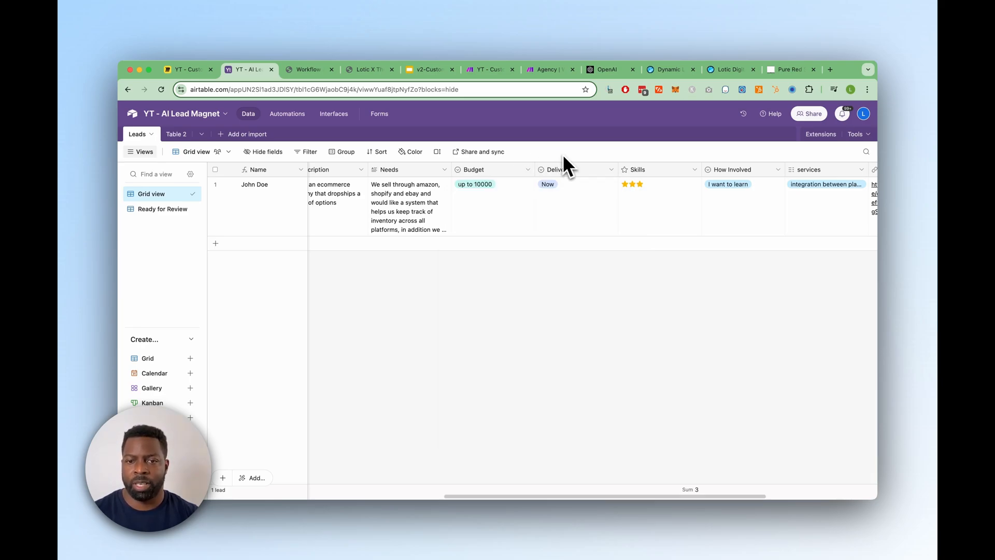
{"action": "left_click", "coordinate": [610, 171]}
{"action": "left_click", "coordinate": [596, 191]}
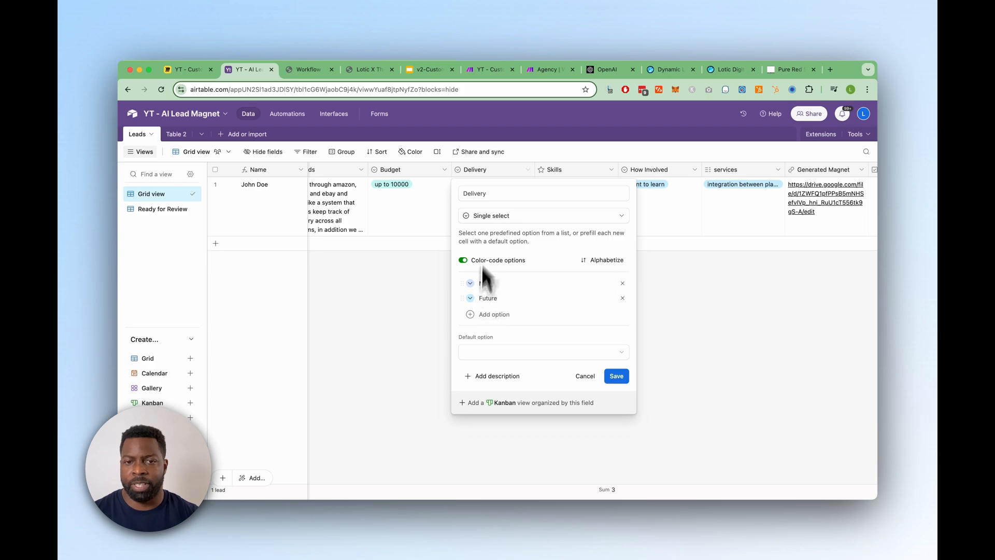
{"action": "left_click", "coordinate": [542, 155]}
Step: Inspect the rating setup of the Skills field and the select options of the How Involved field
{"action": "left_click", "coordinate": [608, 170]}
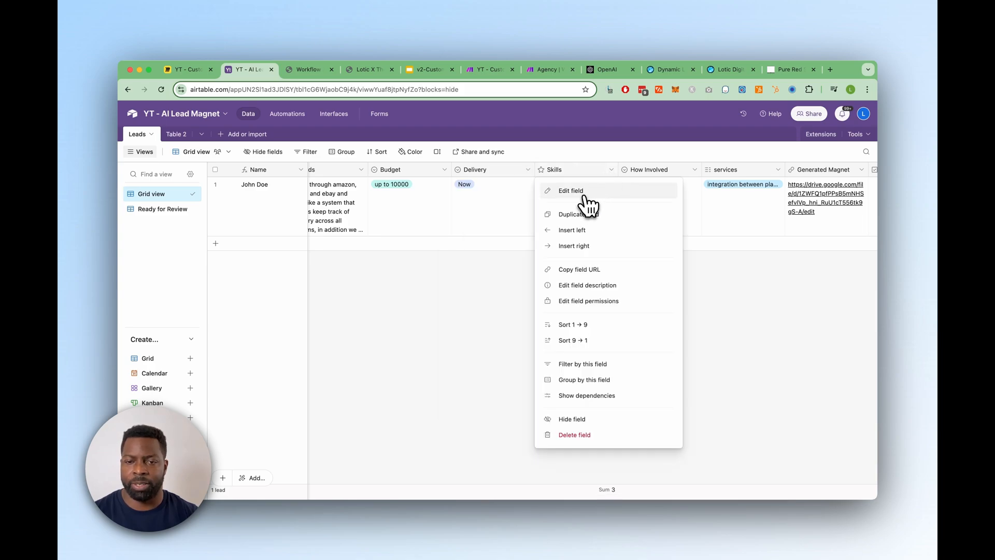
{"action": "left_click", "coordinate": [589, 192]}
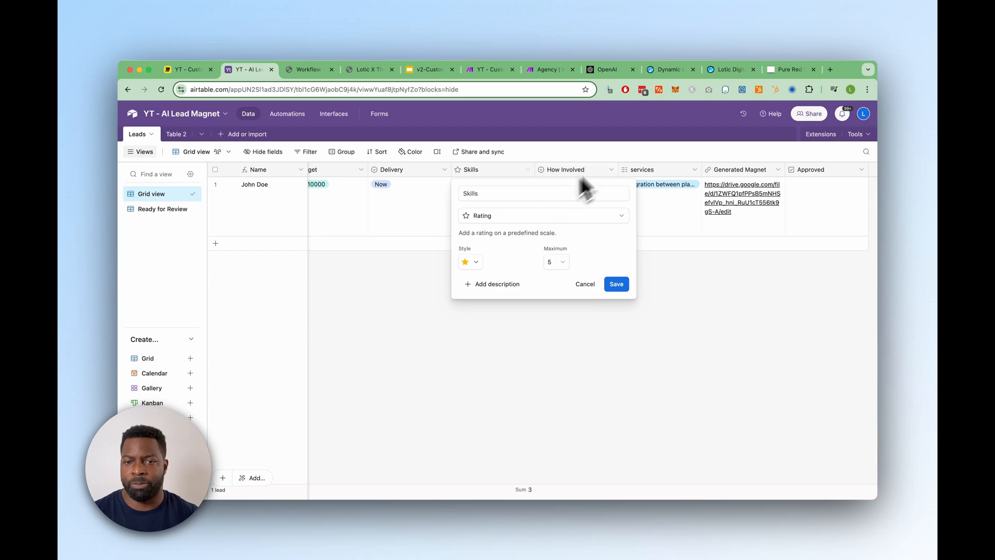
{"action": "left_click", "coordinate": [618, 166]}
{"action": "left_click", "coordinate": [611, 170]}
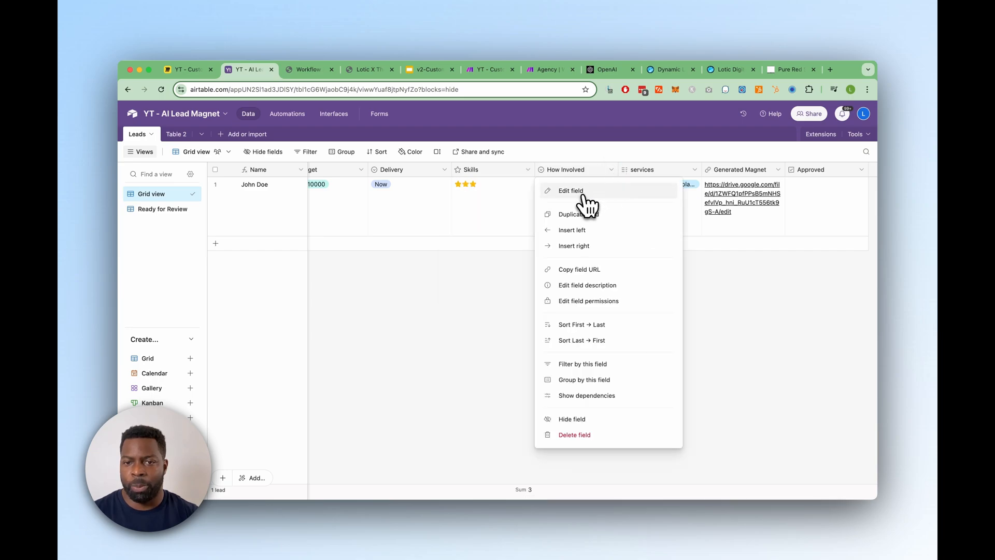
{"action": "left_click", "coordinate": [609, 190]}
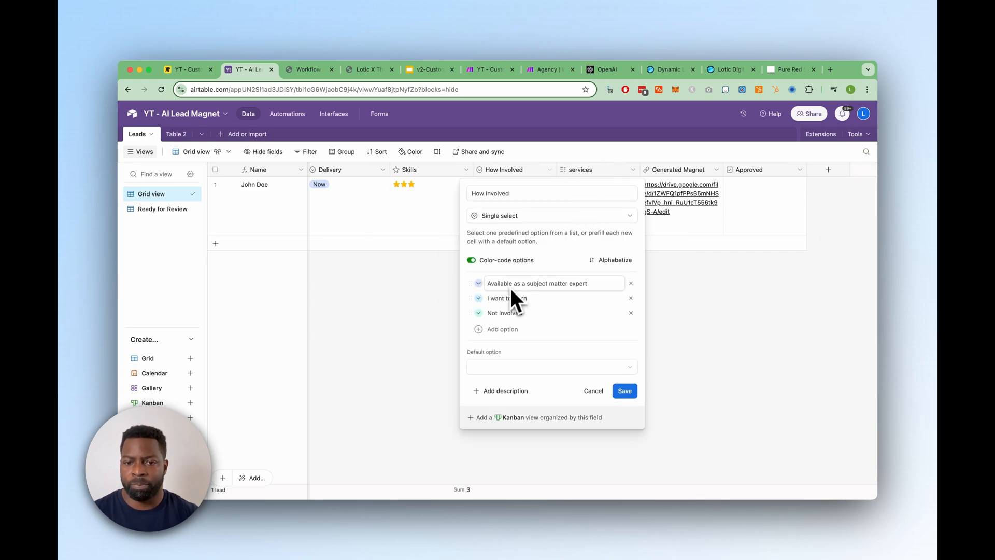
{"action": "left_click", "coordinate": [566, 171]}
Step: Inspect the field configuration of services and Status in the Leads table, leaving both unchanged
{"action": "left_click", "coordinate": [633, 169]}
{"action": "left_click", "coordinate": [607, 191]}
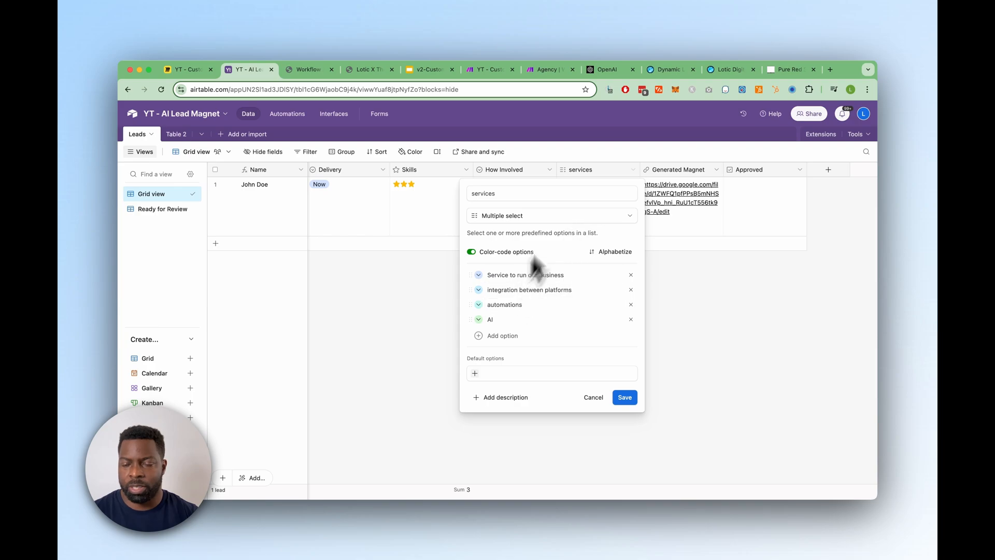
{"action": "key", "text": "Escape"}
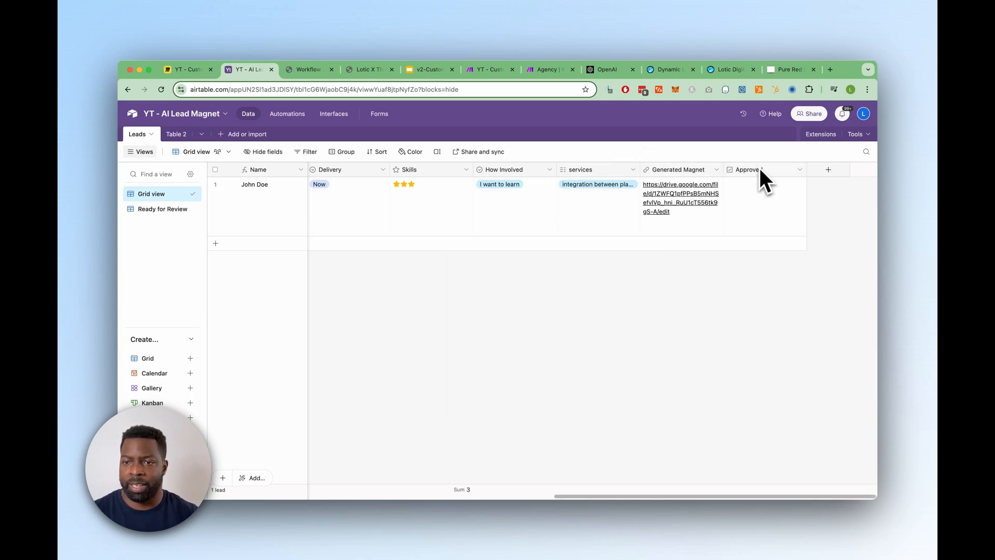
{"action": "scroll", "coordinate": [611, 179], "scroll_direction": "left", "scroll_amount": 10}
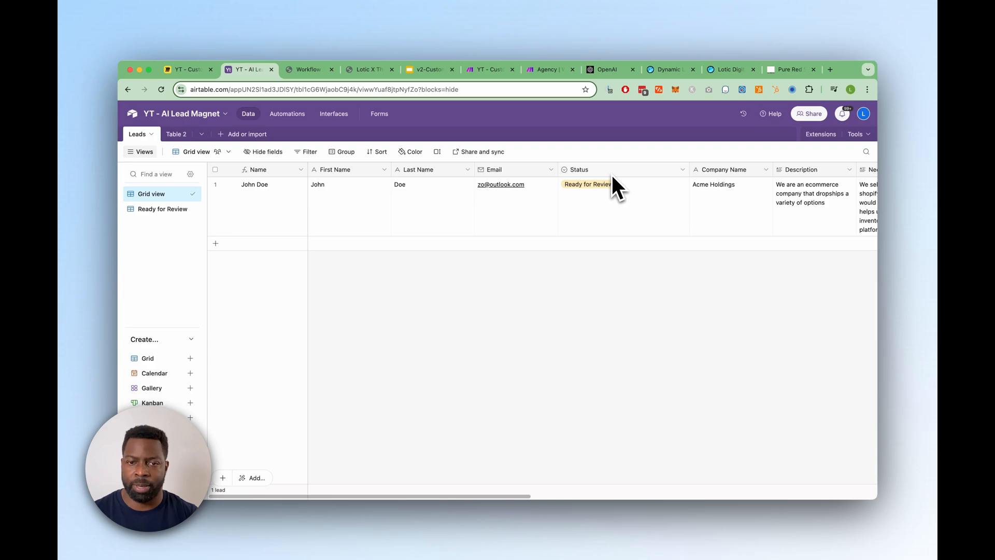
{"action": "left_click", "coordinate": [683, 169]}
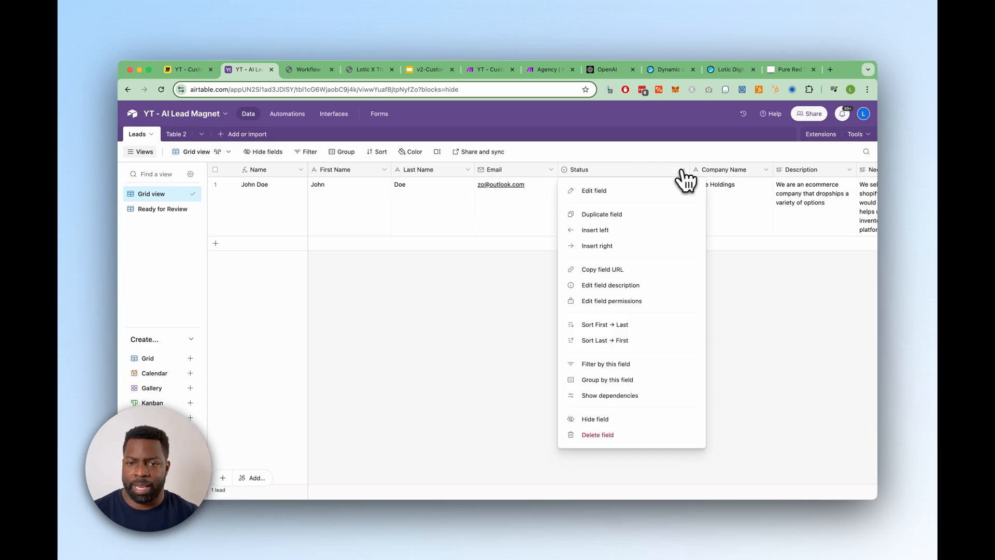
{"action": "left_click", "coordinate": [630, 191]}
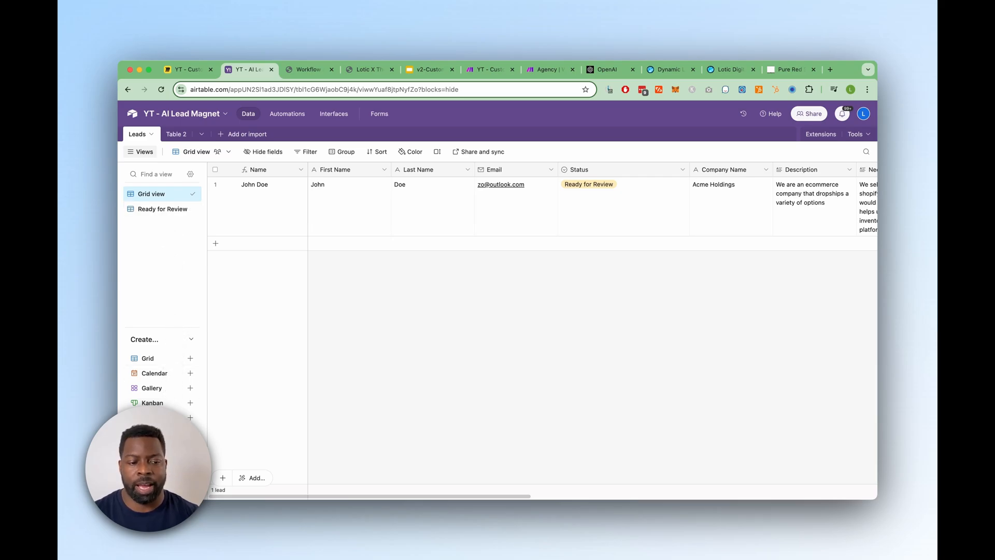
Step: Create a new form based on the Leads table and look through its fields
{"action": "left_click", "coordinate": [331, 477]}
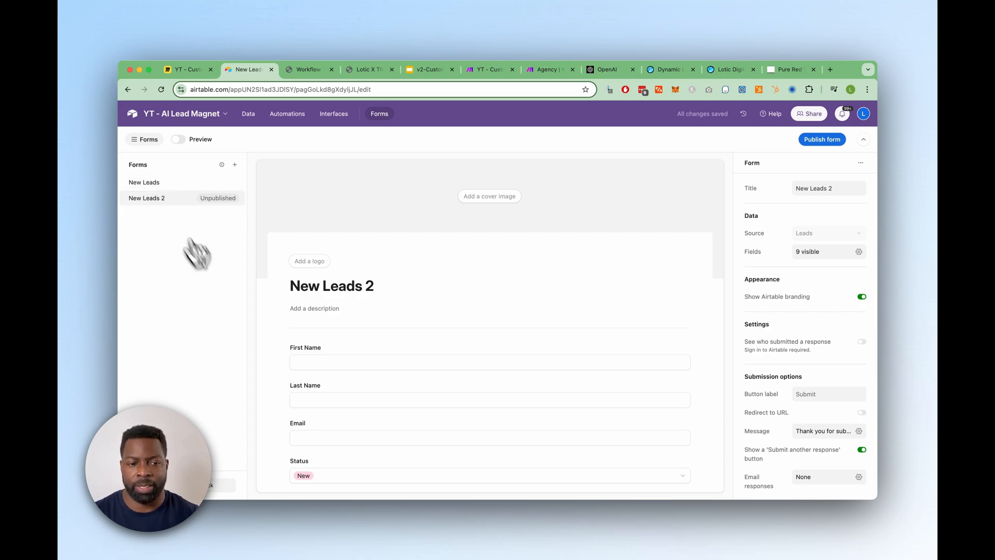
{"action": "scroll", "coordinate": [366, 362], "scroll_direction": "down", "scroll_amount": 10}
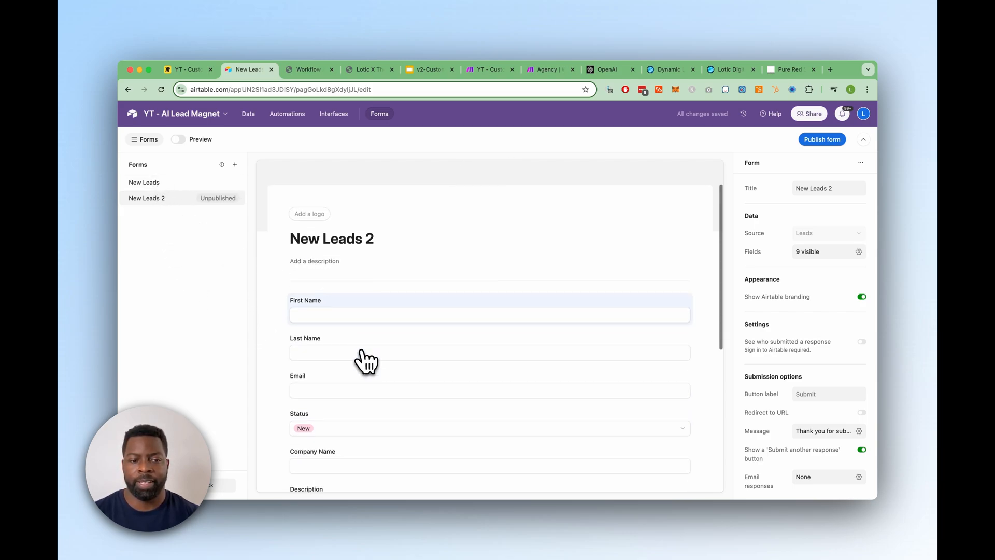
Step: Publish the New Leads 2 form and give anyone on the web access to it
{"action": "scroll", "coordinate": [363, 361], "scroll_direction": "up", "scroll_amount": 10}
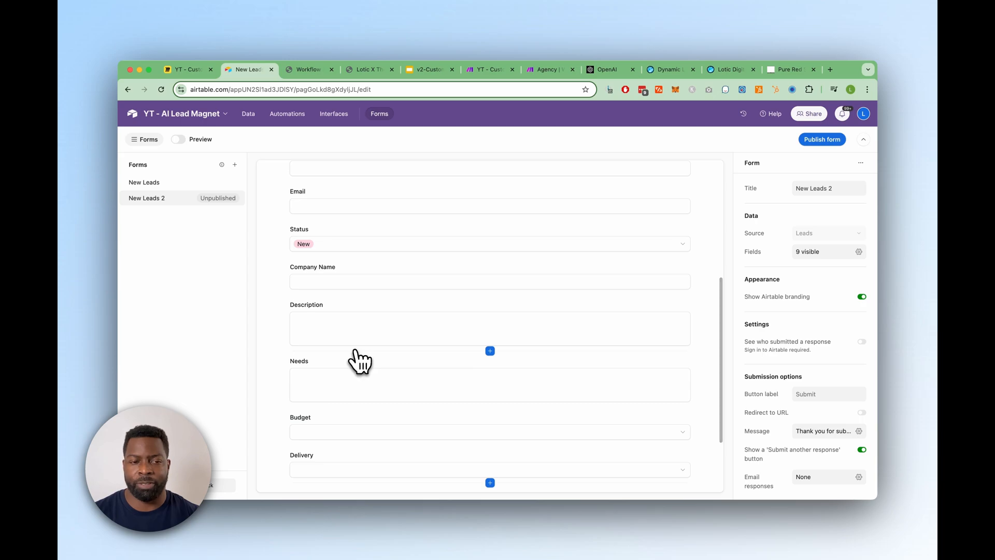
{"action": "left_click", "coordinate": [828, 141]}
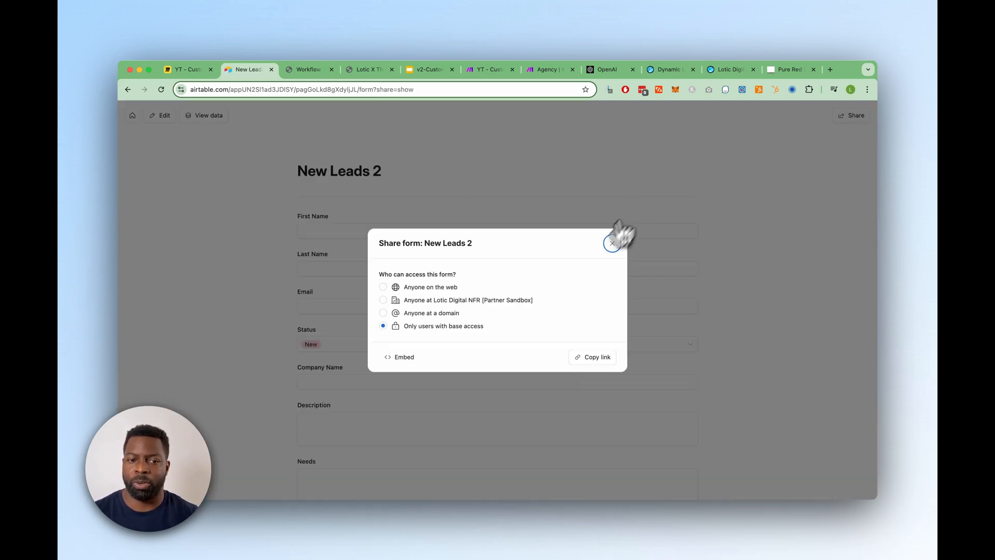
{"action": "left_click", "coordinate": [386, 288]}
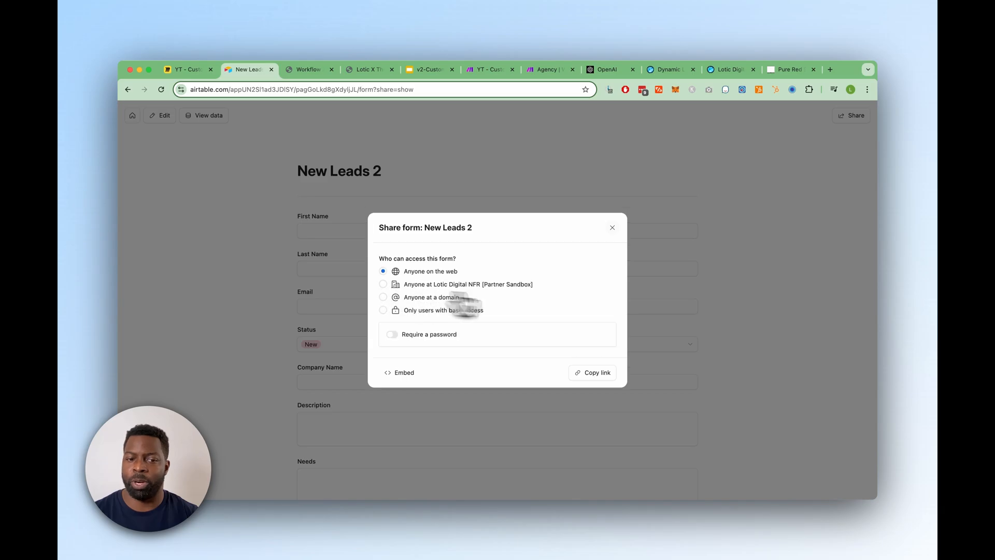
{"action": "left_click", "coordinate": [613, 229]}
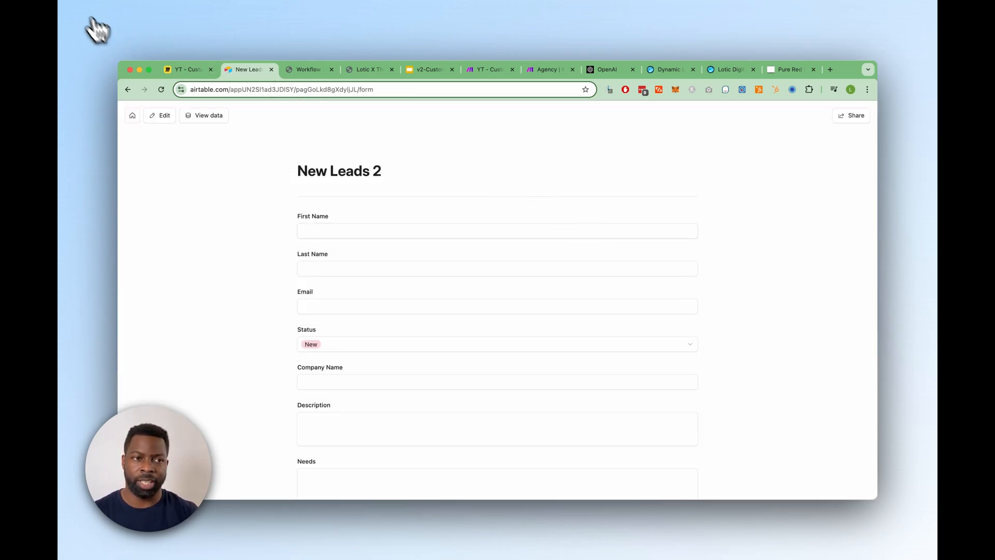
Step: Reopen the New Leads 2 form for editing and place the Last Name field beside First Name
{"action": "left_click", "coordinate": [192, 72]}
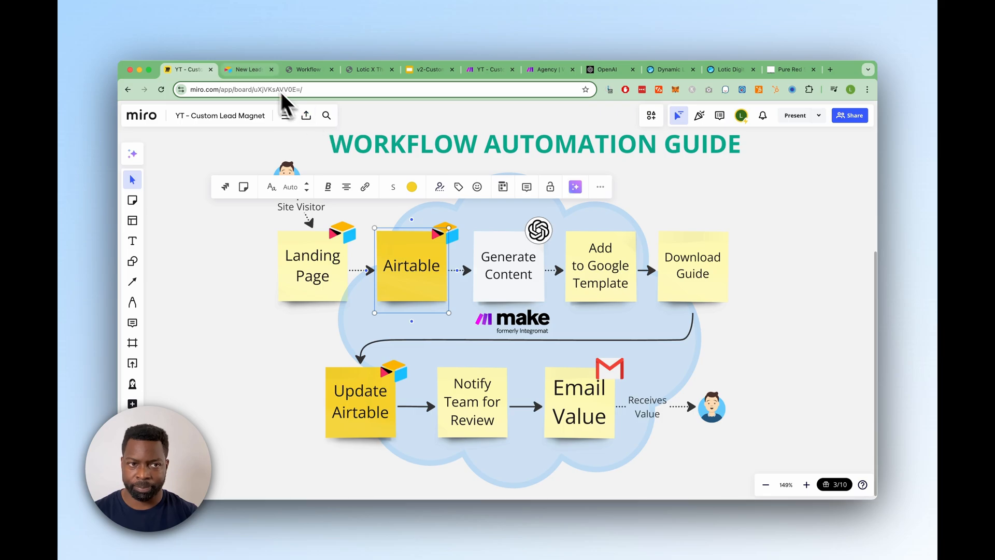
{"action": "left_click", "coordinate": [254, 70]}
{"action": "left_click", "coordinate": [166, 118]}
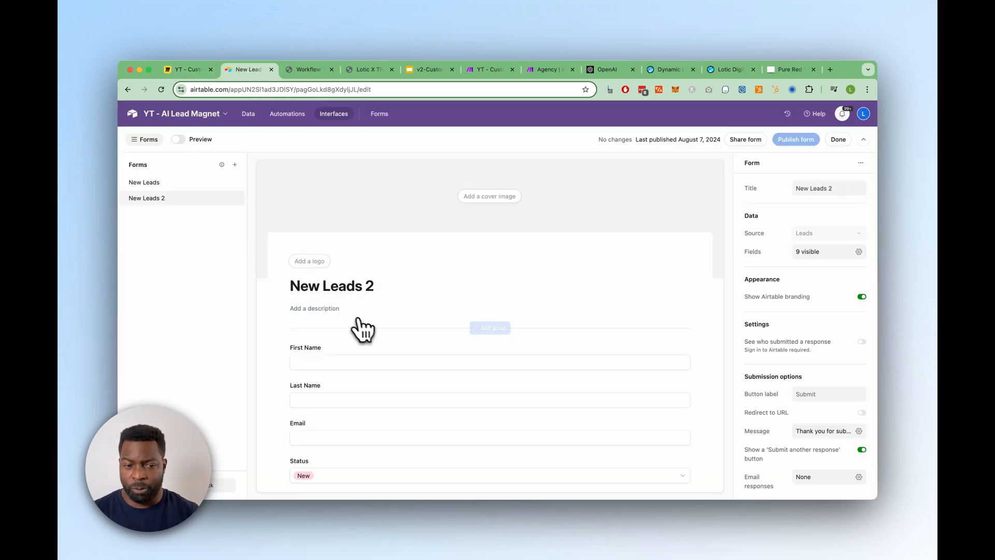
{"action": "scroll", "coordinate": [363, 330], "scroll_direction": "down", "scroll_amount": 5}
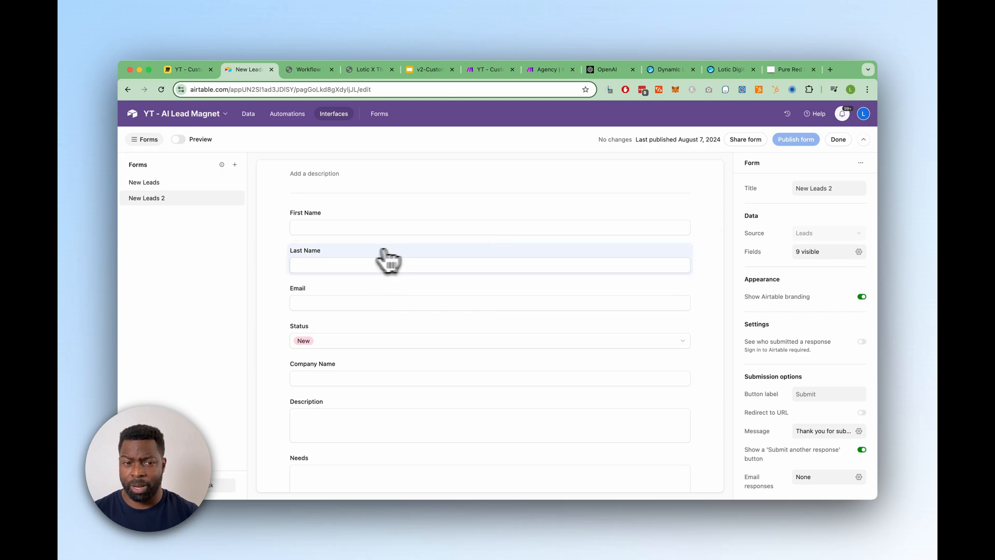
{"action": "left_click_drag", "start_coordinate": [332, 259], "coordinate": [588, 264]}
{"action": "scroll", "coordinate": [399, 306], "scroll_direction": "down", "scroll_amount": 2}
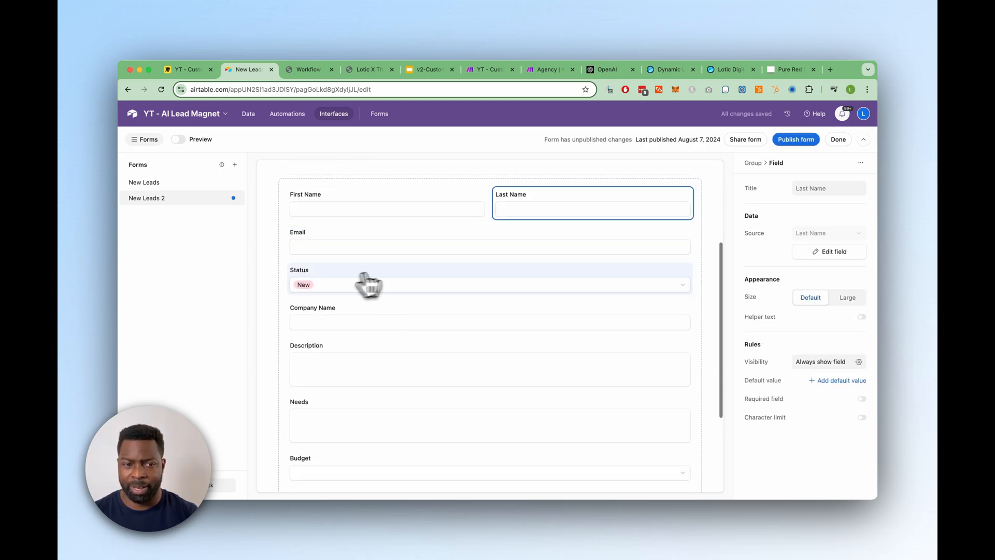
Step: Remove the Status field from the form and place Company Name beside Email on the same row
{"action": "left_click", "coordinate": [569, 284]}
{"action": "left_click", "coordinate": [687, 268]}
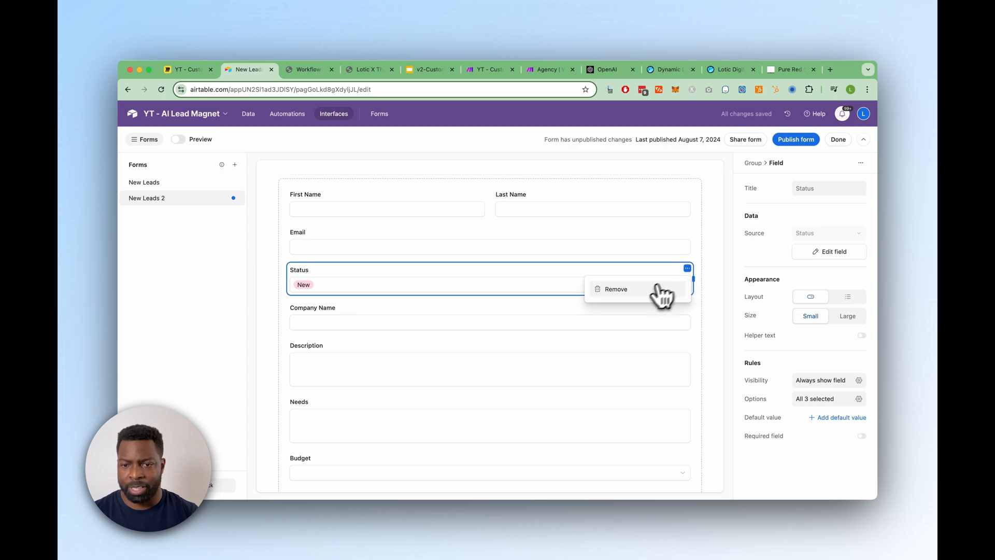
{"action": "left_click", "coordinate": [640, 286]}
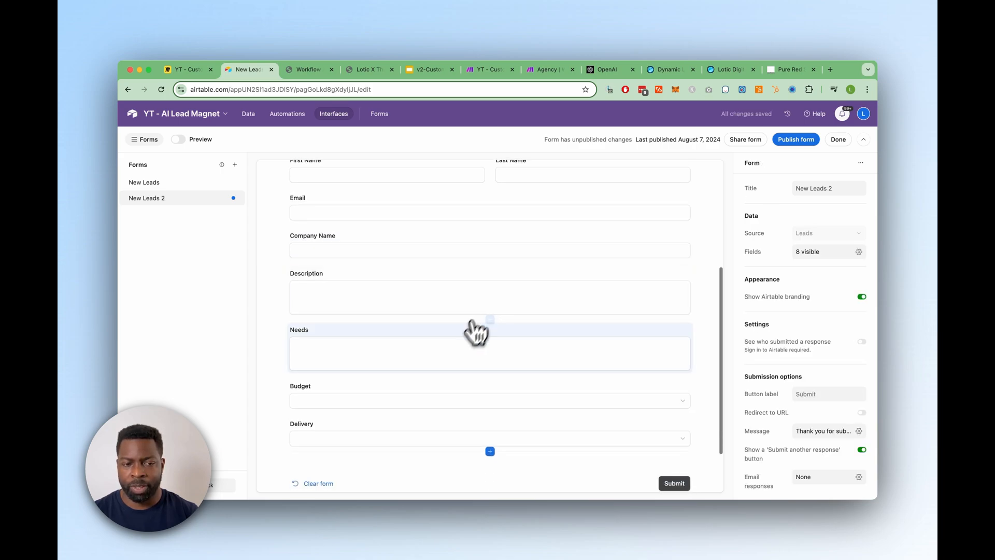
{"action": "left_click_drag", "start_coordinate": [326, 244], "coordinate": [664, 273]}
{"action": "scroll", "coordinate": [392, 316], "scroll_direction": "down", "scroll_amount": 3}
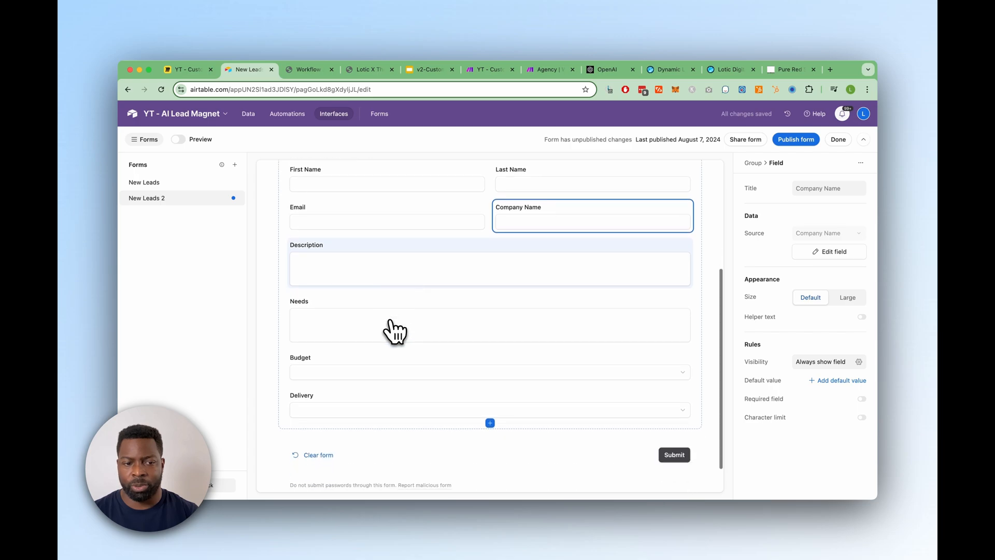
Step: Open the Delivery label for editing, leave it unchanged, and examine the budget question's wording on the workflow automation landing page
{"action": "scroll", "coordinate": [388, 331], "scroll_direction": "down", "scroll_amount": 2}
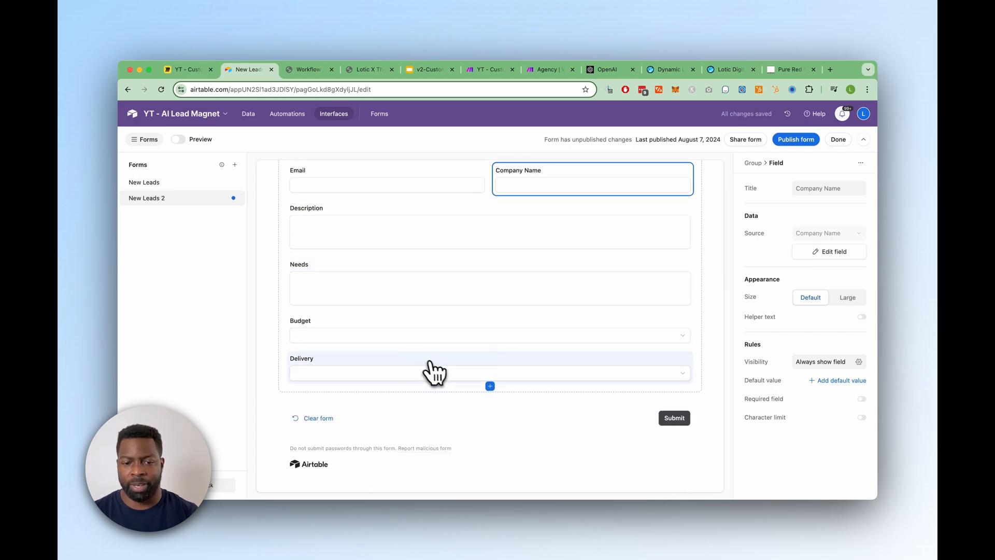
{"action": "left_click", "coordinate": [302, 358]}
{"action": "double_click", "coordinate": [304, 358]}
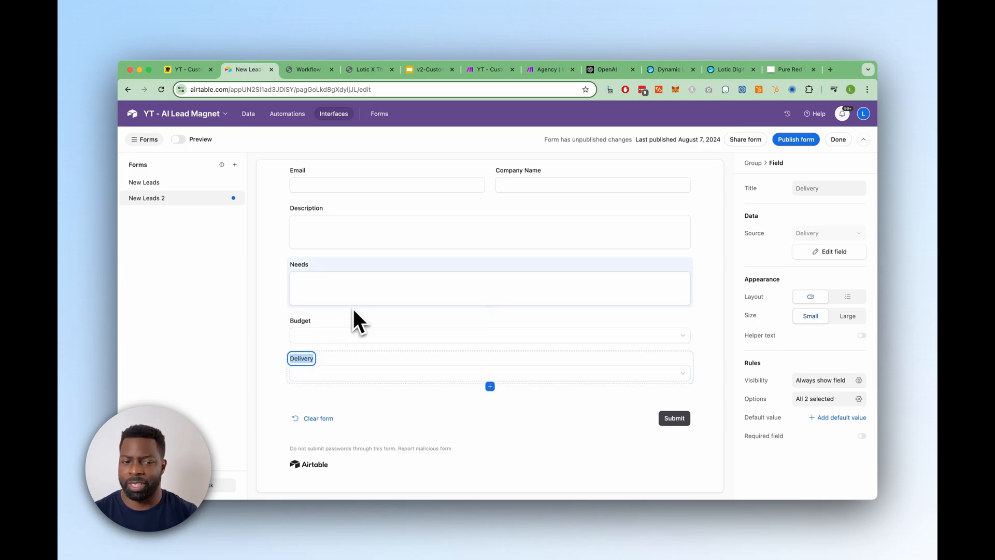
{"action": "left_click", "coordinate": [275, 326]}
{"action": "left_click", "coordinate": [313, 71]}
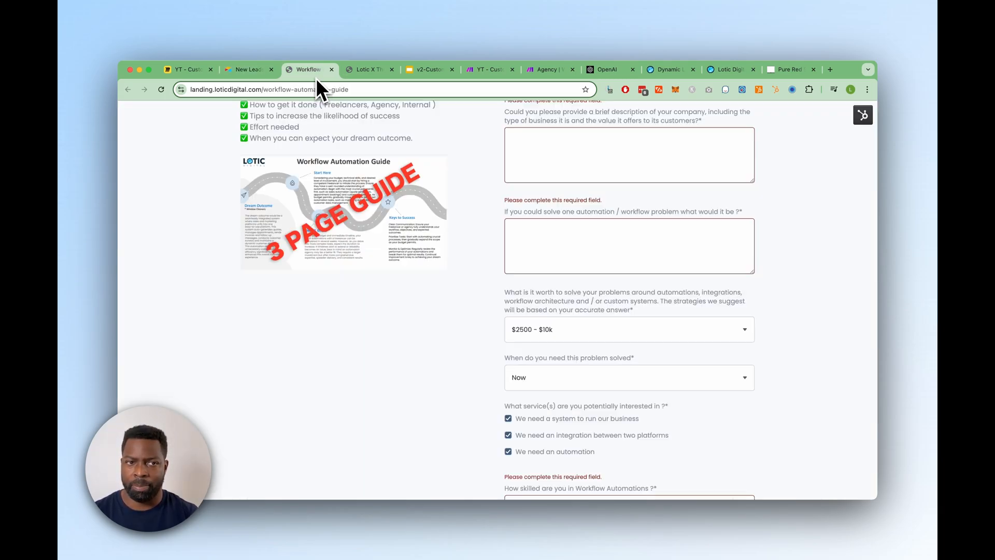
{"action": "left_click_drag", "start_coordinate": [528, 294], "coordinate": [660, 311]}
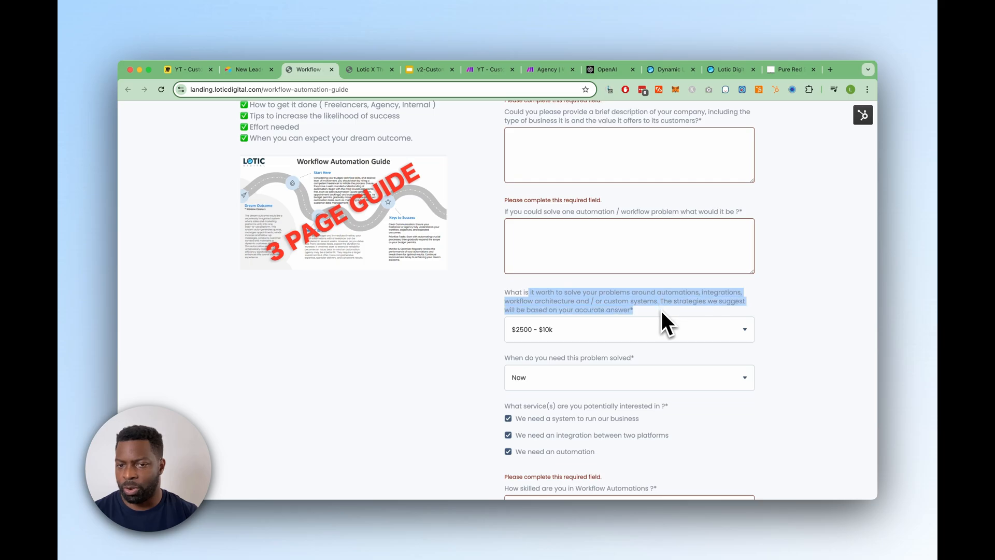
{"action": "left_click", "coordinate": [248, 70]}
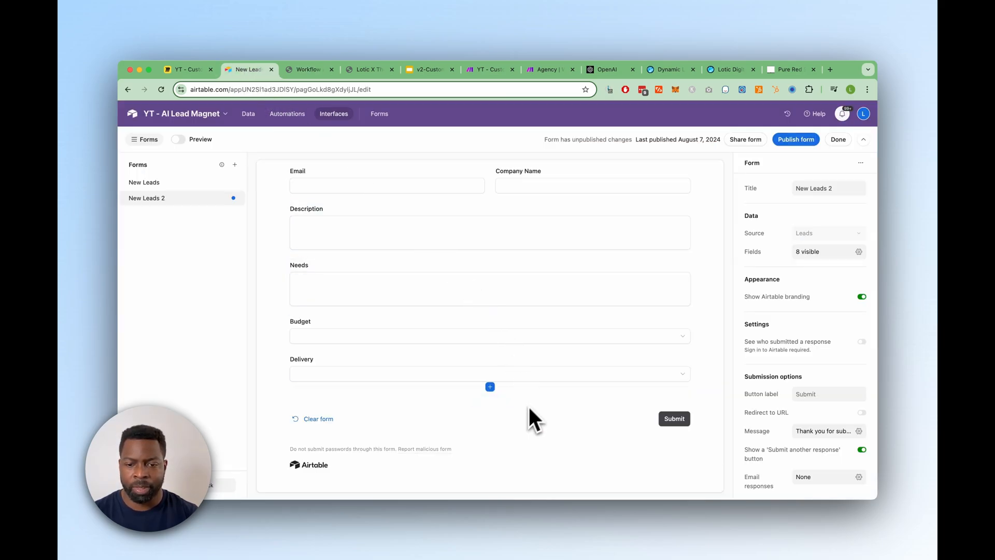
Step: Add the Skills, How Involved and services fields in that order below Delivery, and publish the updated form
{"action": "left_click", "coordinate": [490, 387]}
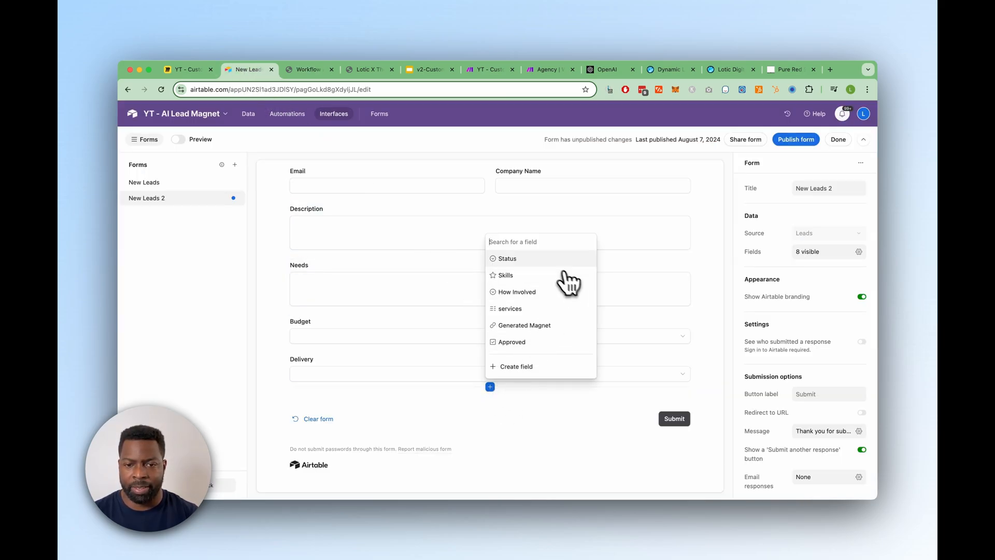
{"action": "left_click", "coordinate": [542, 274]}
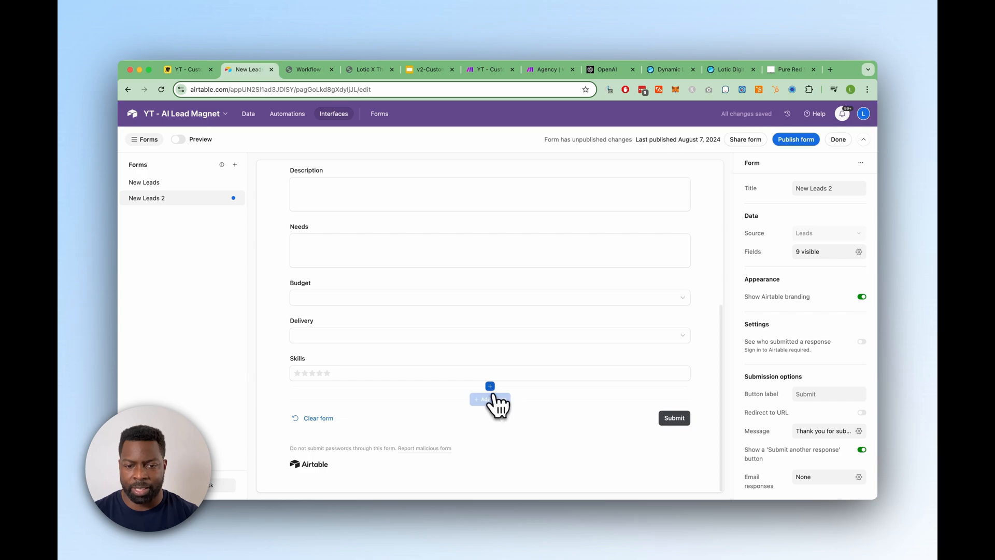
{"action": "left_click", "coordinate": [490, 386]}
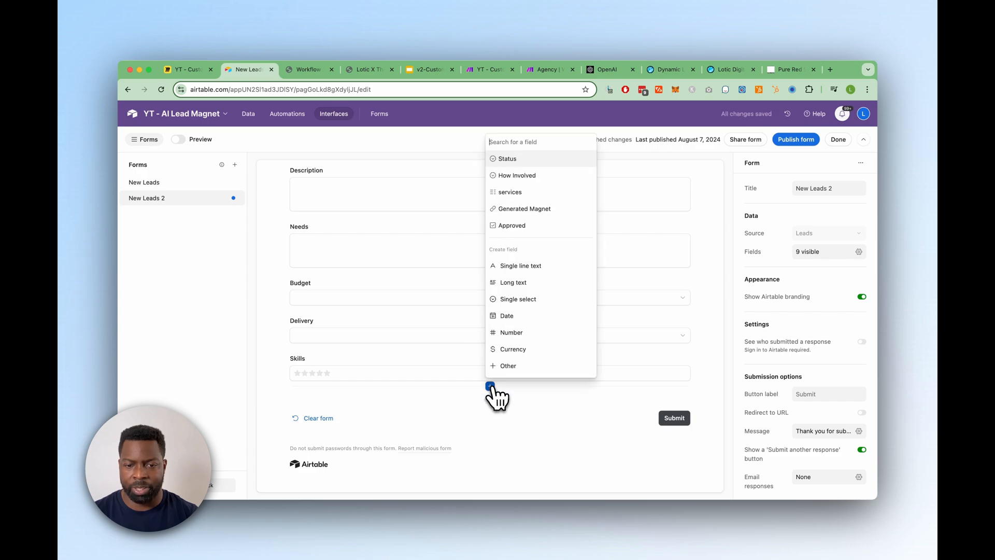
{"action": "left_click", "coordinate": [535, 178]}
{"action": "left_click", "coordinate": [489, 386]}
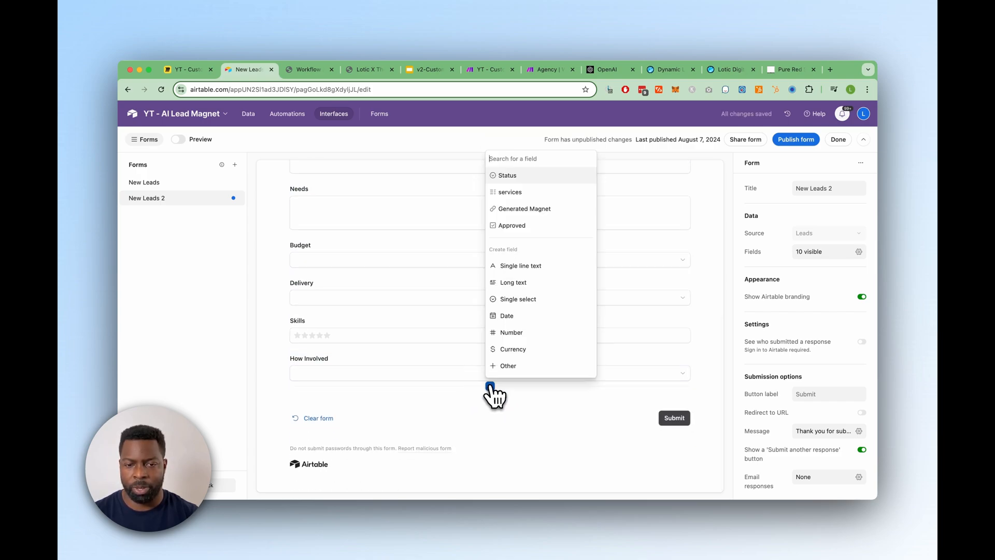
{"action": "left_click", "coordinate": [550, 198]}
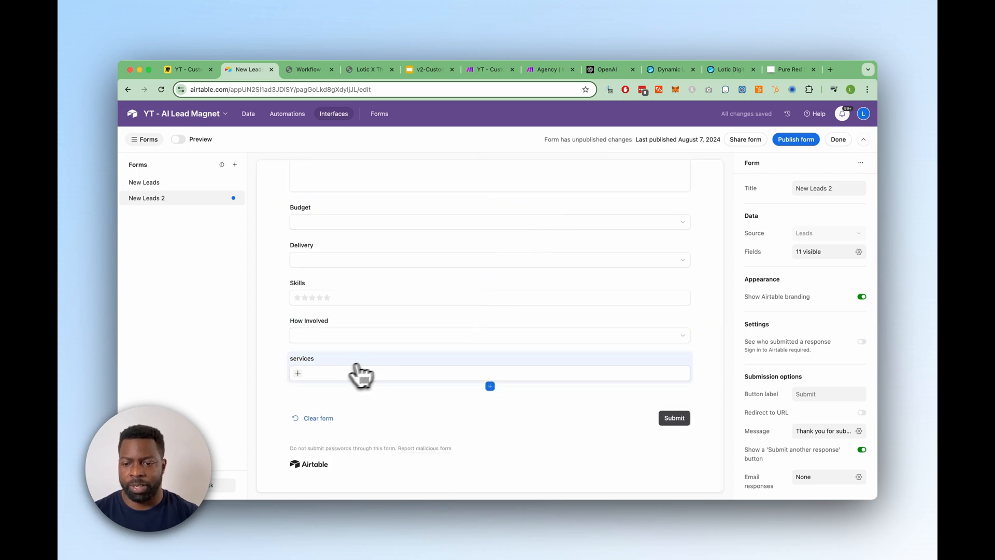
{"action": "scroll", "coordinate": [511, 444], "scroll_direction": "up", "scroll_amount": 10}
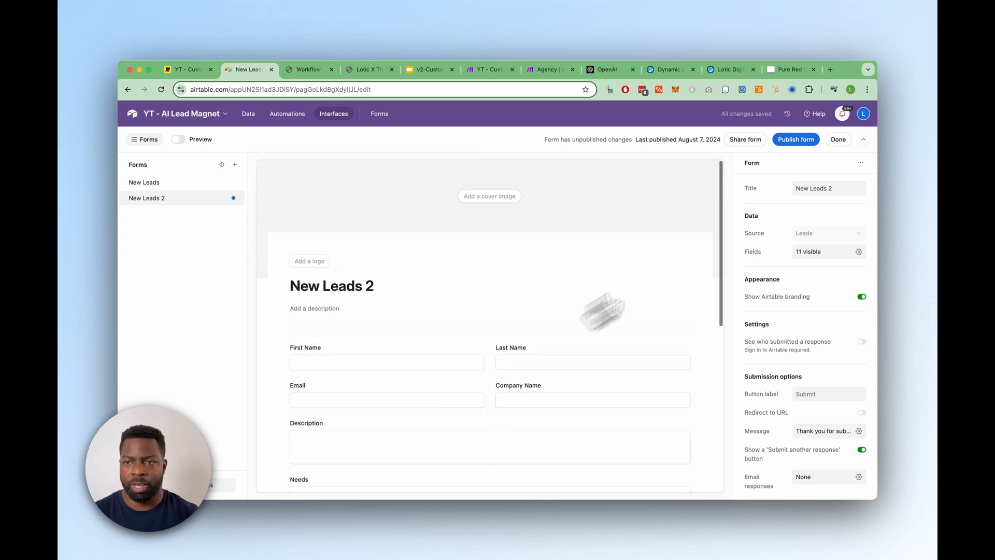
{"action": "left_click", "coordinate": [808, 141]}
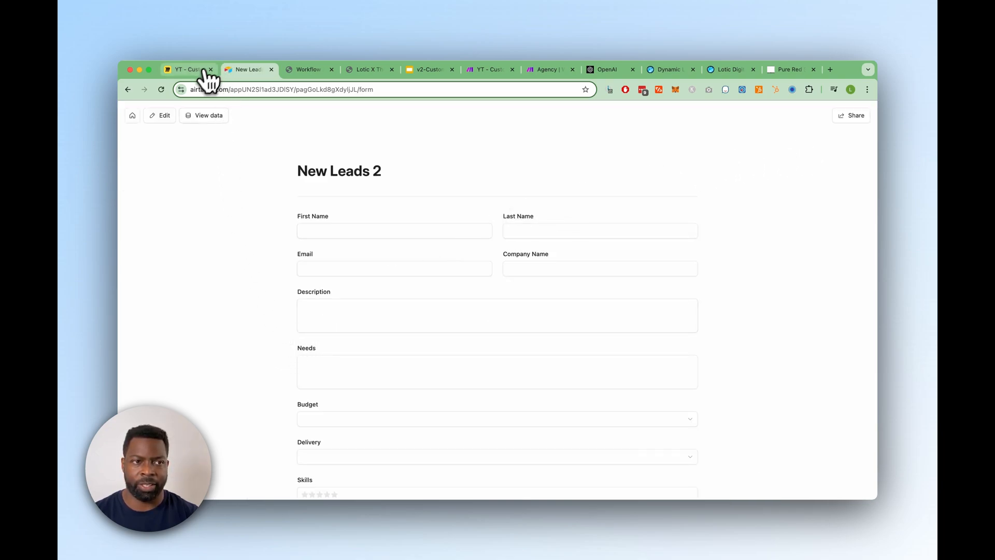
Step: Look at the original New Leads form in the form editor and return to the Leads table's data
{"action": "left_click", "coordinate": [166, 120]}
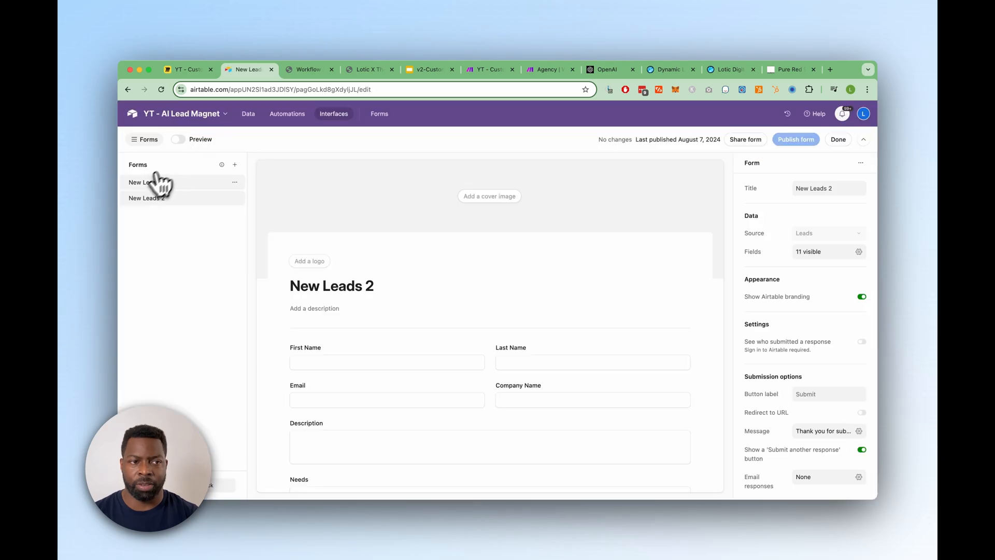
{"action": "left_click", "coordinate": [156, 182]}
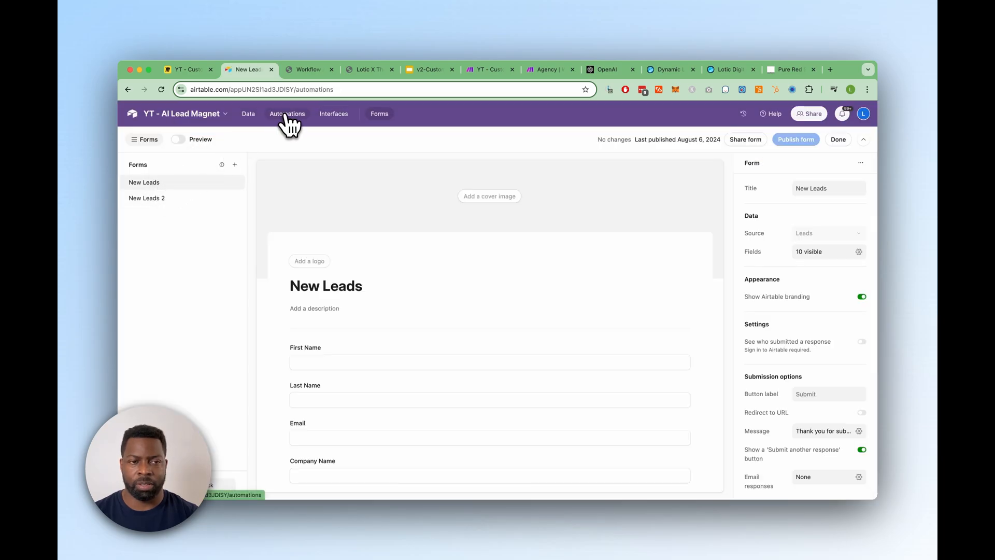
{"action": "left_click", "coordinate": [287, 113]}
{"action": "left_click", "coordinate": [254, 114]}
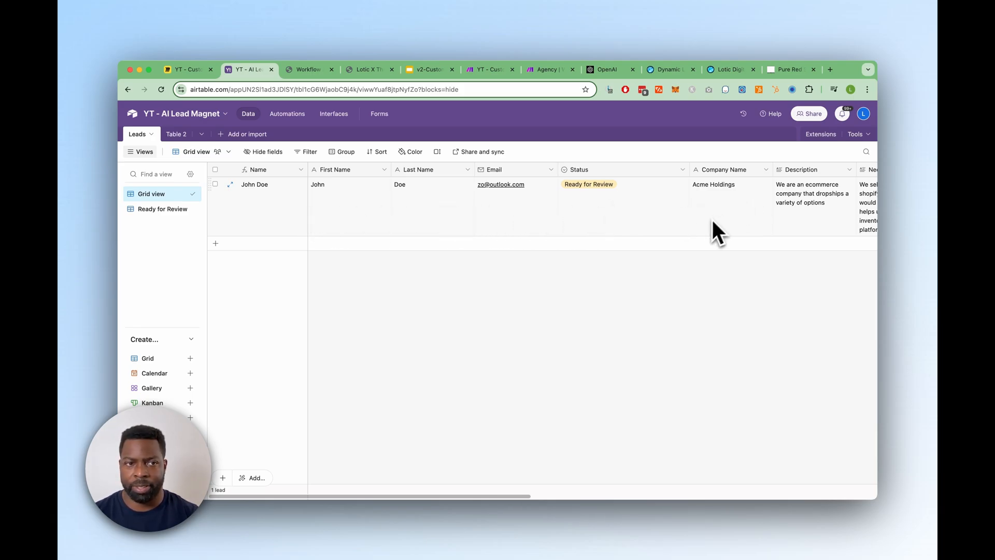
Step: Review the Landing Page and Airtable stages of the workflow on the Miro board and return to the Leads table
{"action": "left_click", "coordinate": [190, 73]}
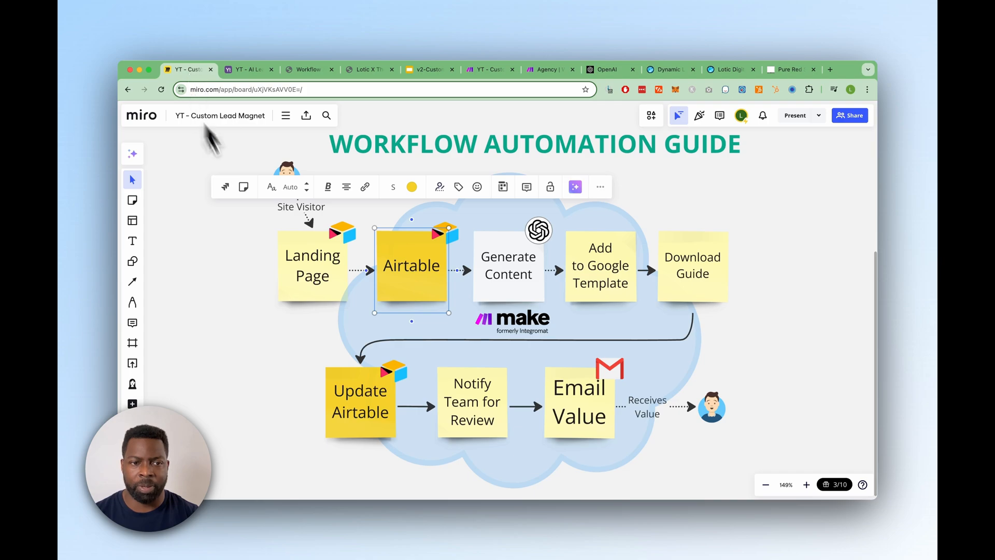
{"action": "left_click", "coordinate": [337, 295]}
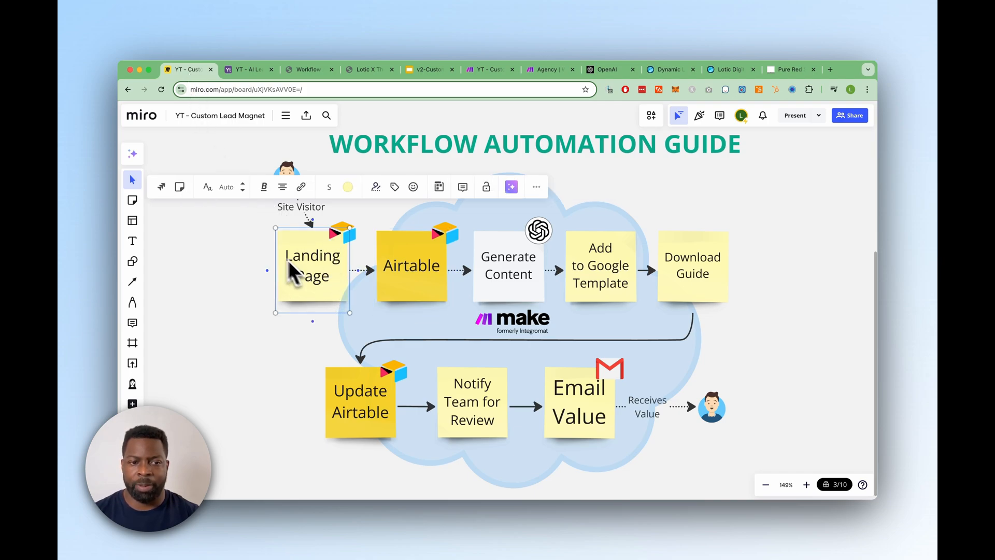
{"action": "left_click", "coordinate": [431, 258]}
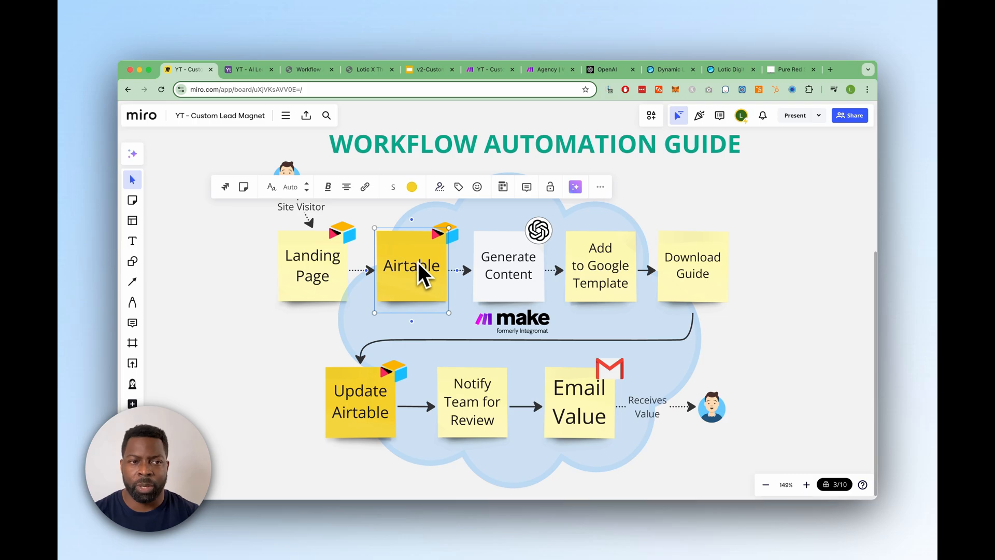
{"action": "left_click", "coordinate": [257, 73]}
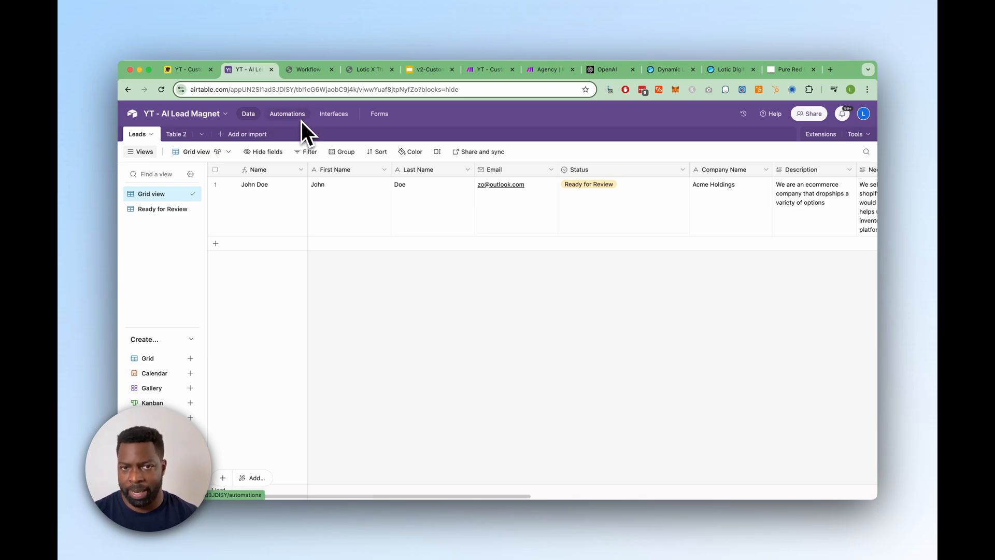
Step: Examine the YT - Custom Lead Magnet scenario in Make and the sample guide PDF, and return to the Airtable base
{"action": "left_click", "coordinate": [487, 72]}
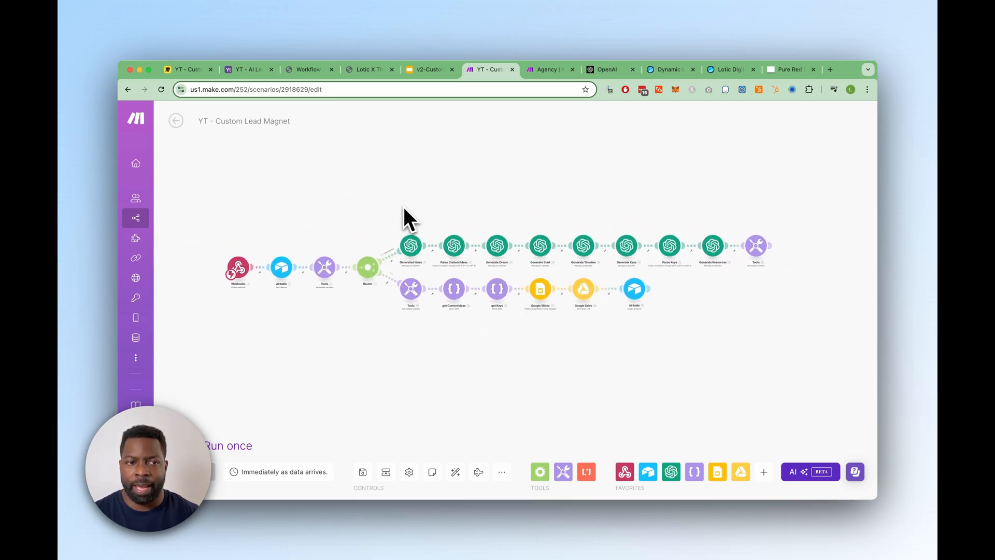
{"action": "scroll", "coordinate": [402, 207], "scroll_direction": "up", "scroll_amount": 2}
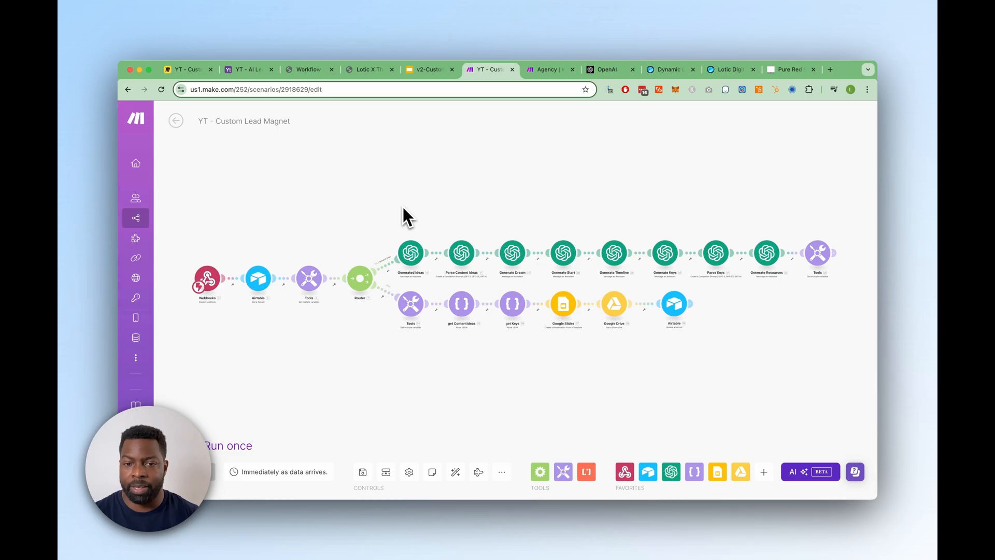
{"action": "left_click_drag", "start_coordinate": [363, 208], "coordinate": [366, 196]}
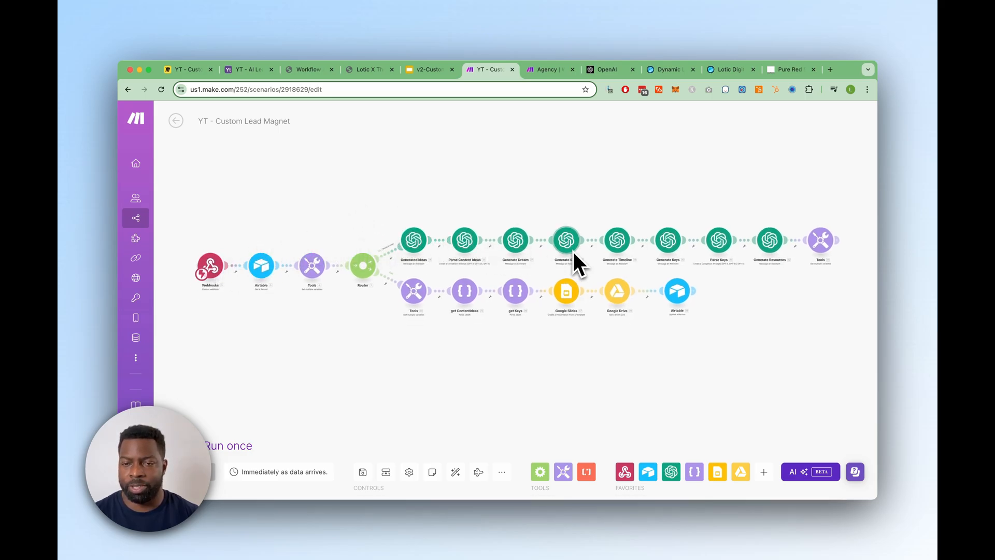
{"action": "left_click", "coordinate": [382, 73]}
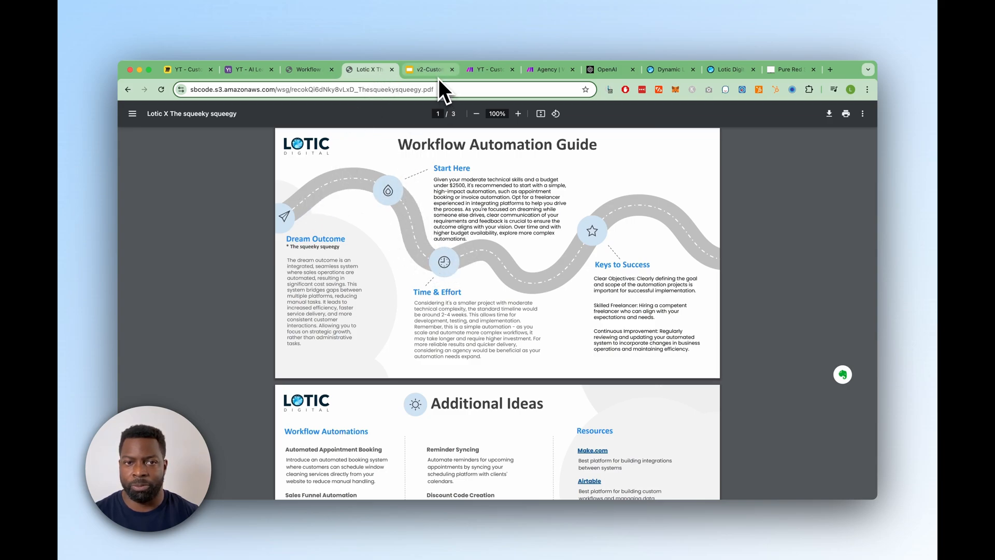
{"action": "left_click", "coordinate": [254, 72]}
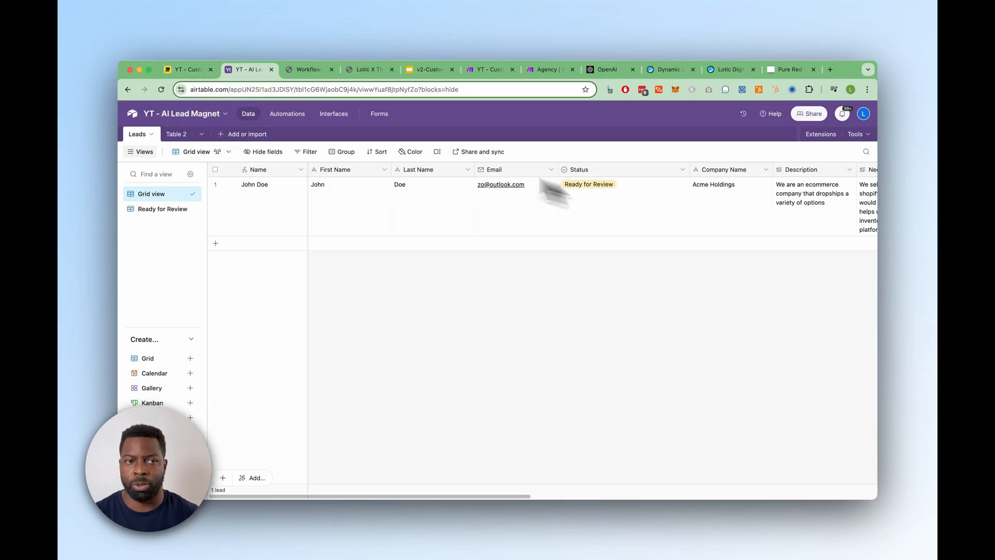
Step: Switch to the YT - Custom Lead Magnet scenario in Make and copy the webhook address from its Webhooks module
{"action": "left_click", "coordinate": [316, 73]}
{"action": "left_click", "coordinate": [377, 74]}
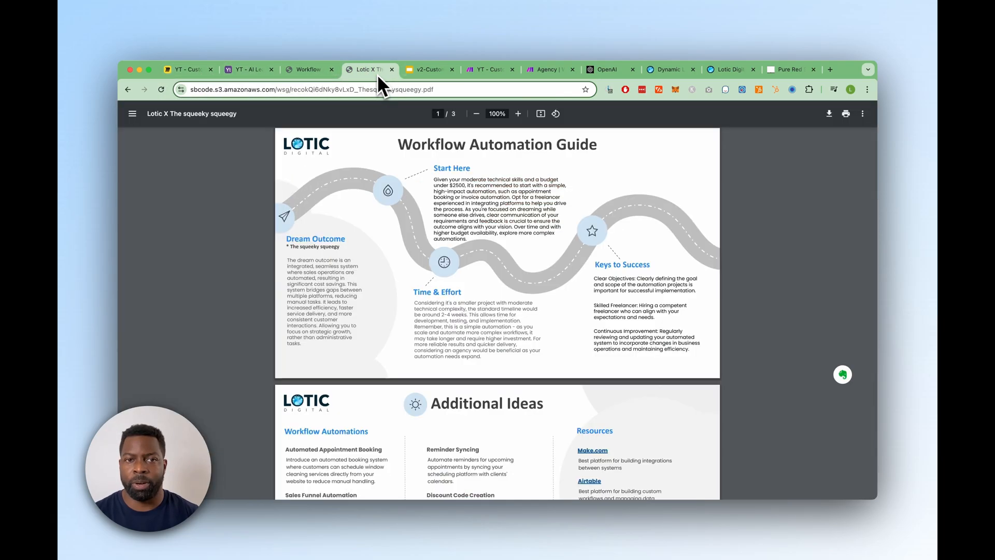
{"action": "left_click", "coordinate": [466, 72]}
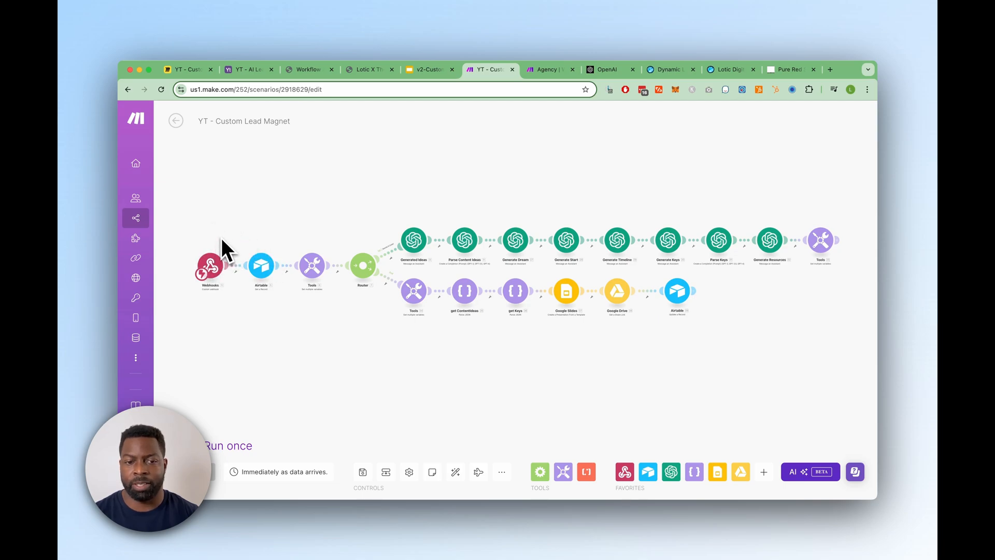
{"action": "scroll", "coordinate": [221, 238], "scroll_direction": "up", "scroll_amount": 3}
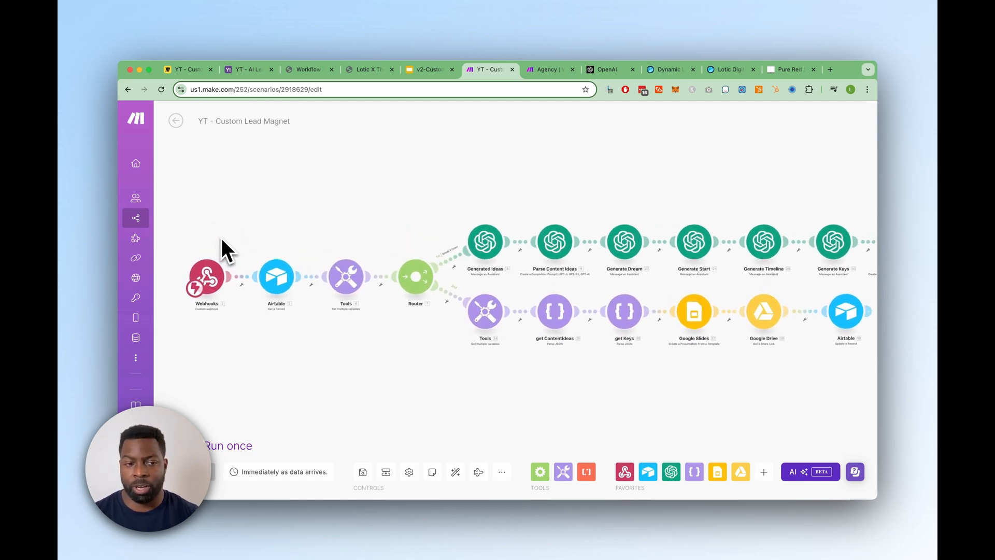
{"action": "left_click", "coordinate": [207, 282]}
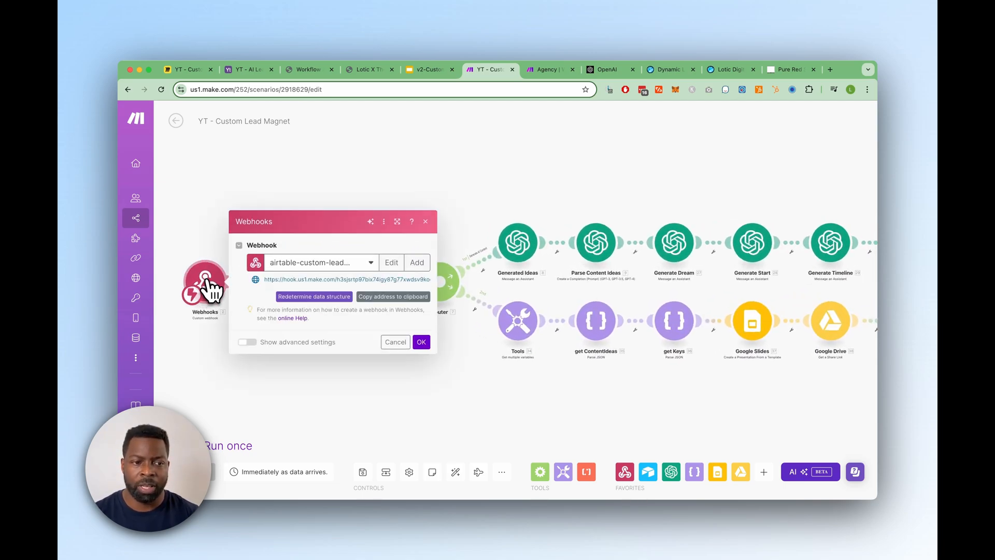
{"action": "left_click", "coordinate": [404, 297]}
{"action": "left_click", "coordinate": [421, 342]}
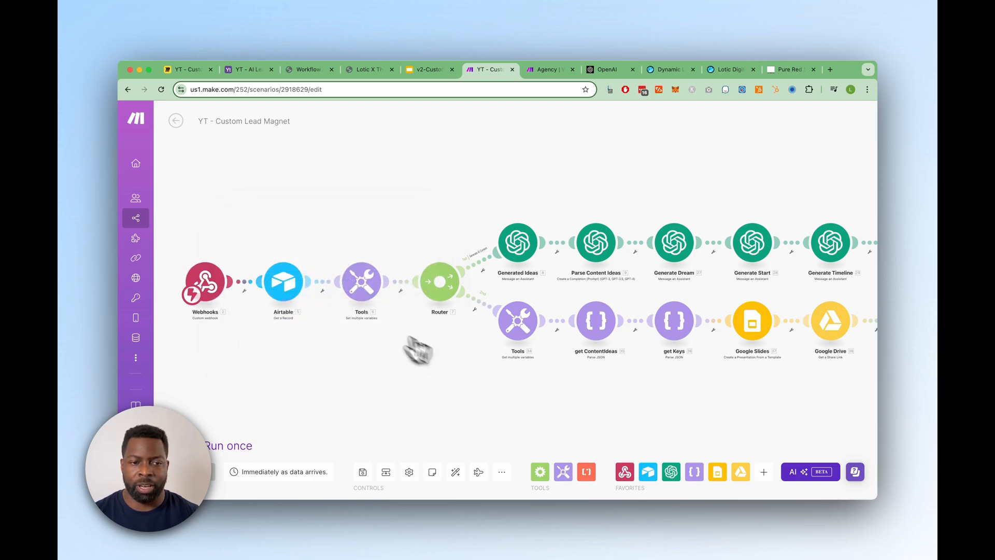
Step: Duplicate the Make scenario's browser tab and create a new blank scenario in the duplicate
{"action": "right_click", "coordinate": [495, 69]}
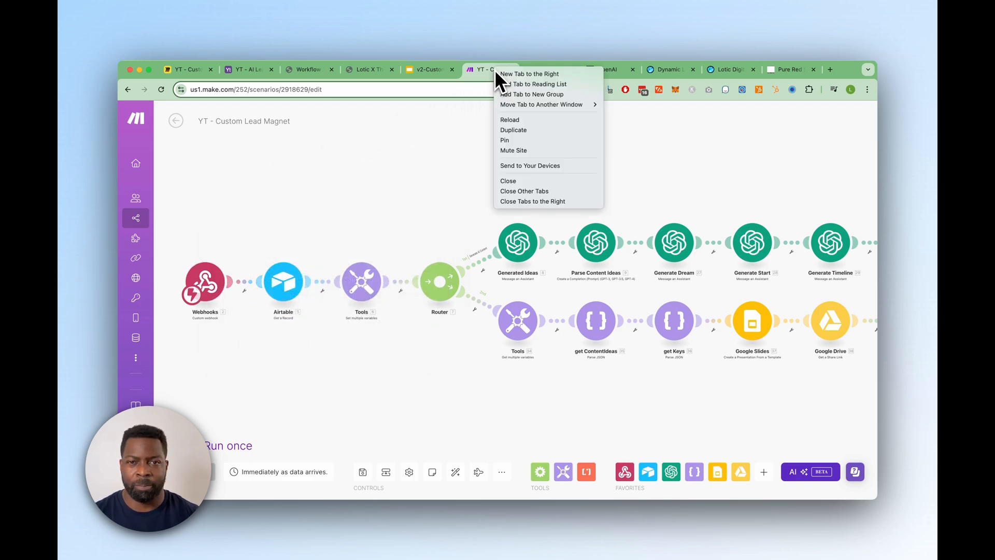
{"action": "left_click", "coordinate": [532, 130]}
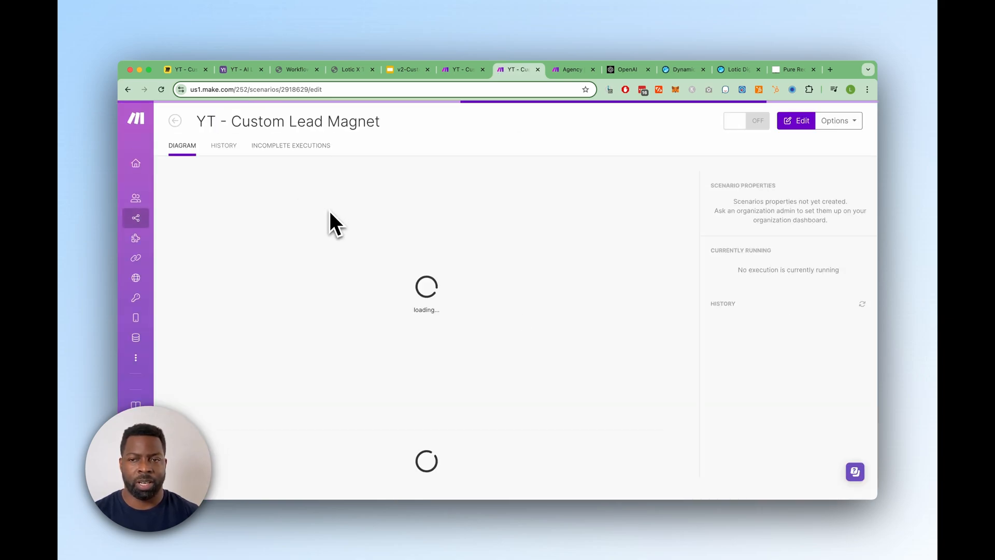
{"action": "mouse_move", "coordinate": [181, 228]}
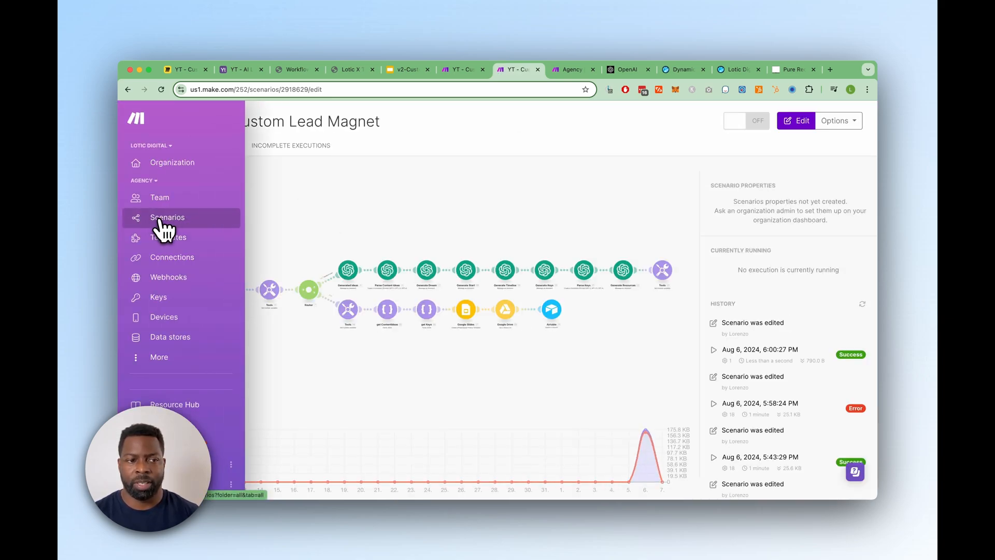
{"action": "left_click", "coordinate": [179, 223]}
{"action": "left_click", "coordinate": [785, 127]}
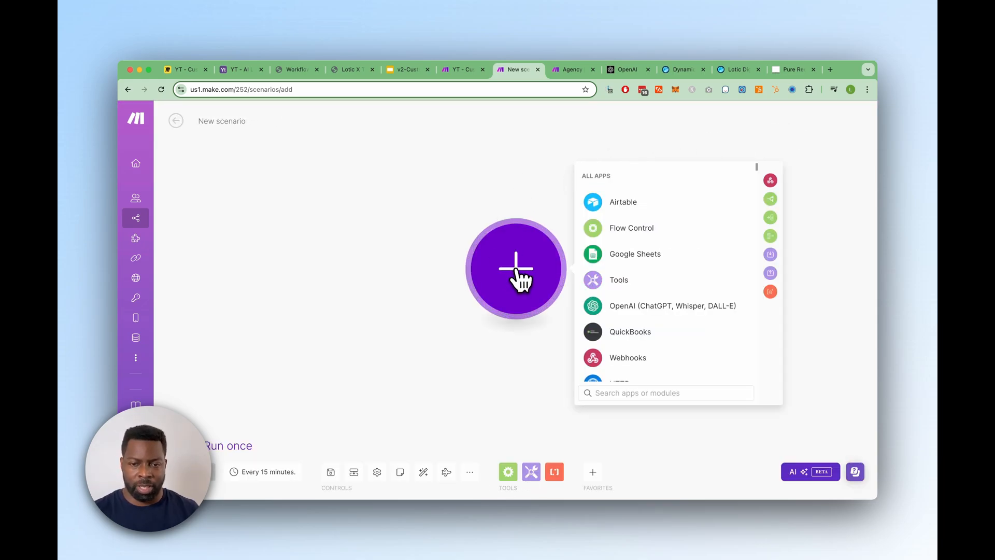
Step: Add a Webhooks Custom webhook trigger as the new scenario's first module and close its settings
{"action": "type", "text": "webho"}
{"action": "key", "text": "BackSpace"}
{"action": "type", "text": "oo"}
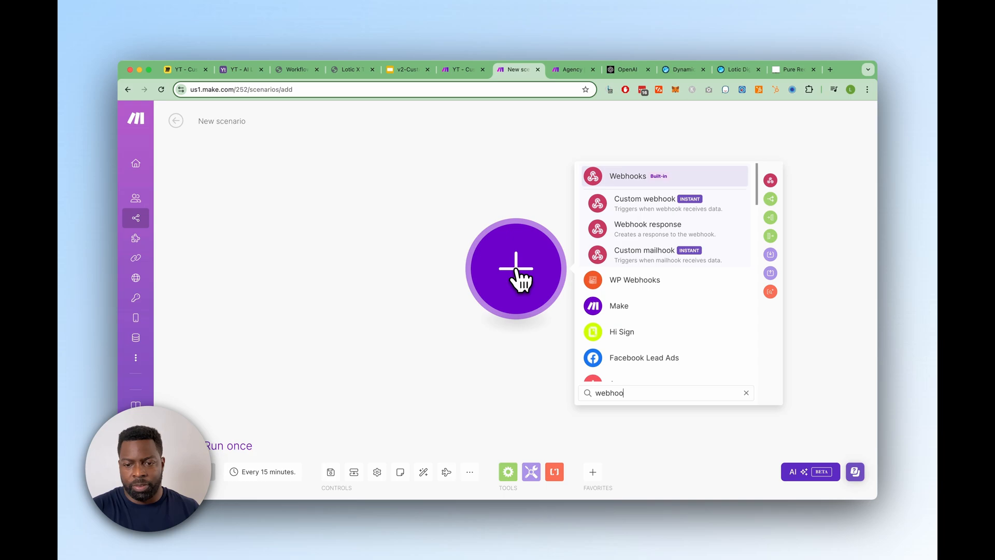
{"action": "left_click", "coordinate": [594, 181]}
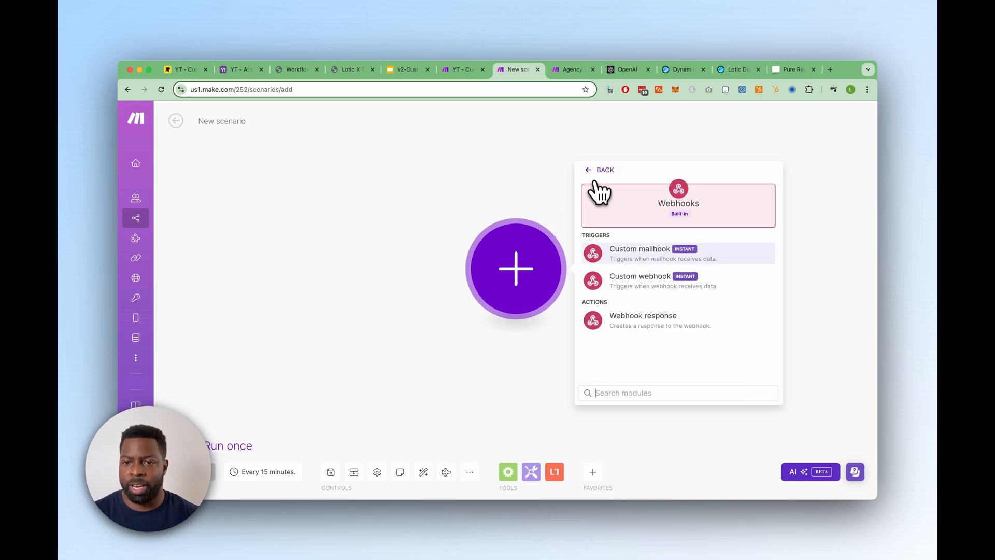
{"action": "left_click", "coordinate": [607, 286]}
{"action": "left_click", "coordinate": [337, 195]}
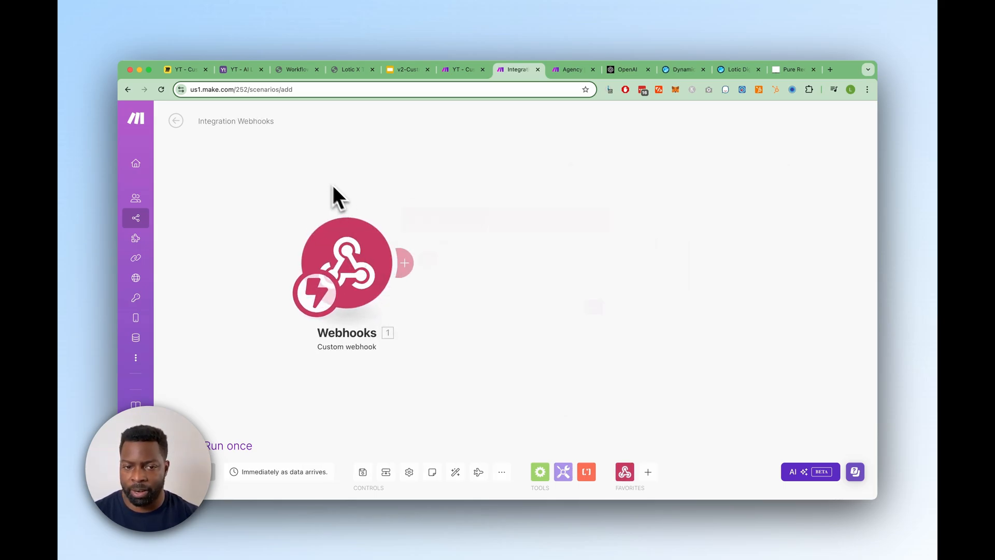
Step: Look back at the original Make scenario, then inspect the Generate Lead Magnet -> MAKE and Send to Lead automations in the Airtable base
{"action": "left_click", "coordinate": [460, 71]}
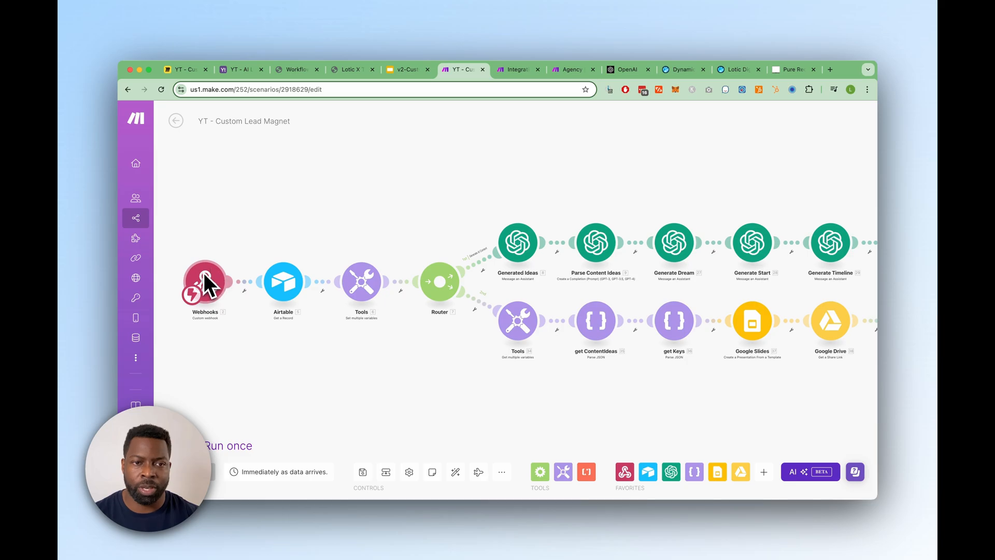
{"action": "left_click", "coordinate": [233, 74]}
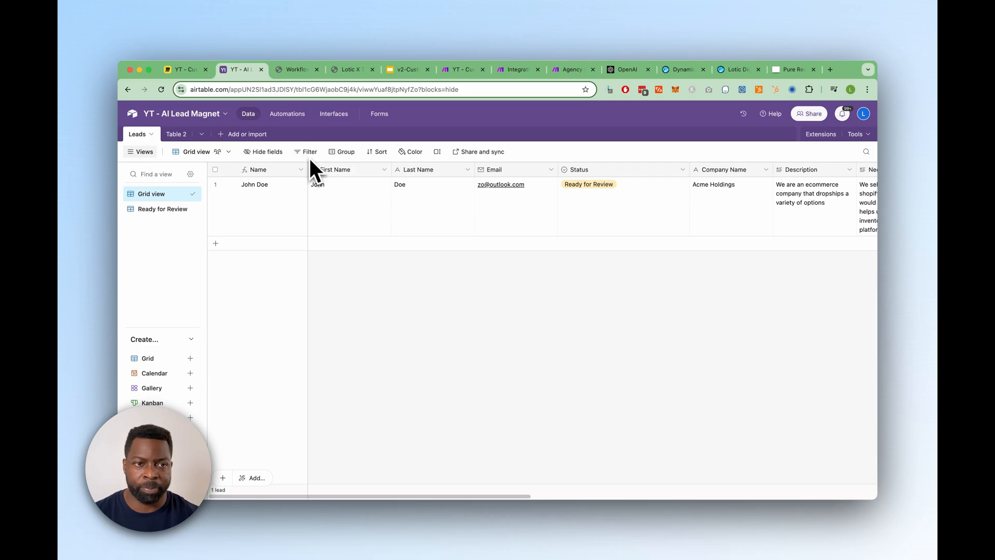
{"action": "left_click", "coordinate": [287, 117]}
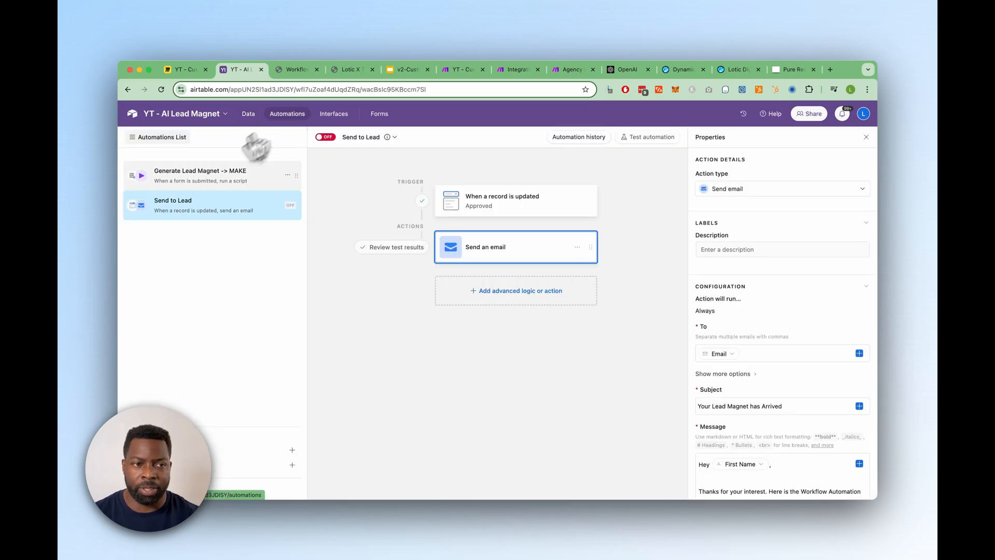
{"action": "left_click", "coordinate": [214, 179]}
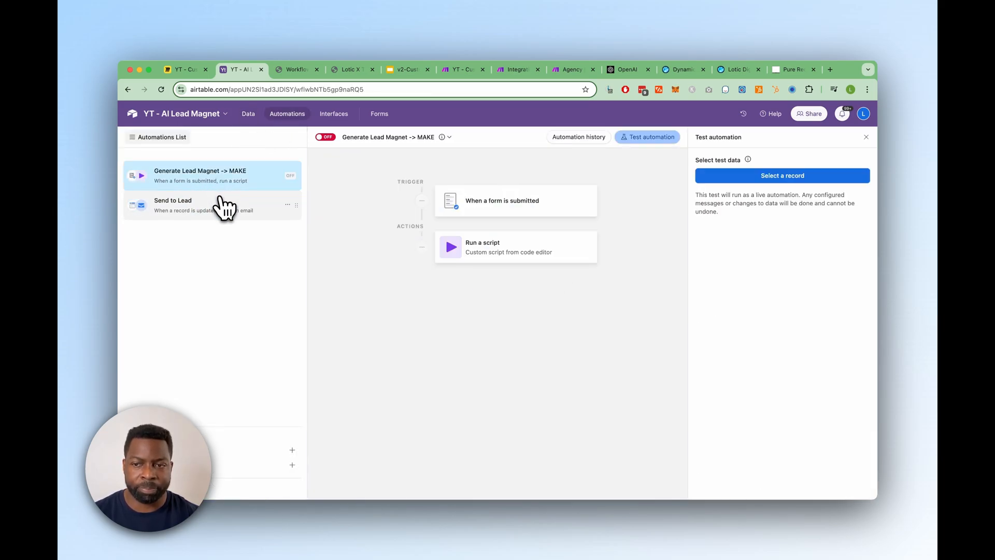
{"action": "left_click", "coordinate": [216, 207]}
{"action": "left_click", "coordinate": [213, 186]}
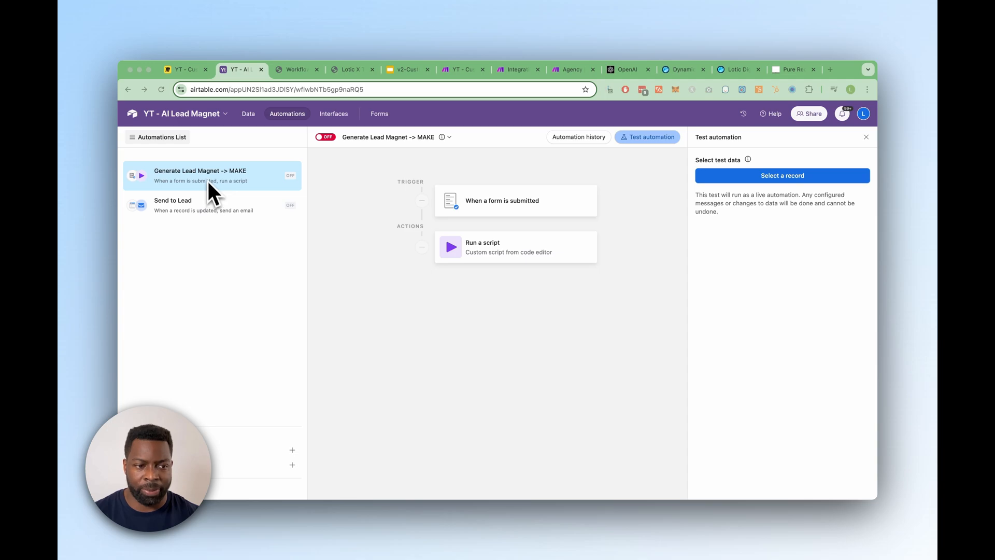
Step: Create a new Airtable automation with the trigger When a form is submitted
{"action": "left_click", "coordinate": [207, 450]}
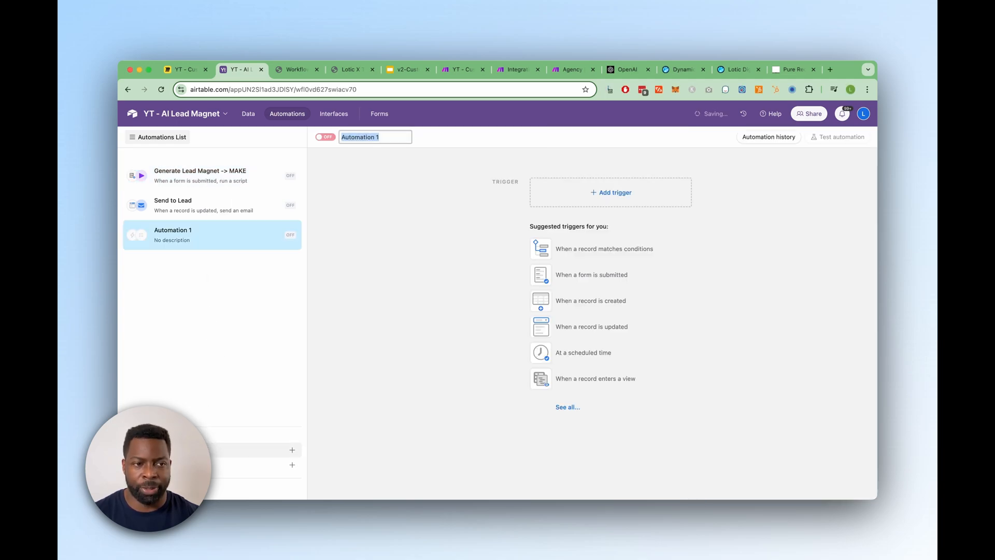
{"action": "left_click", "coordinate": [610, 193]}
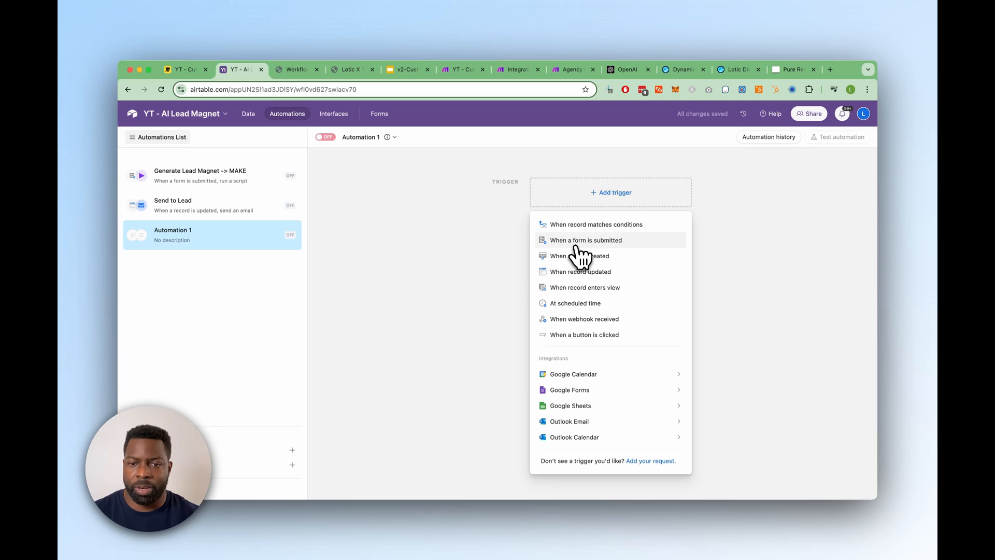
{"action": "left_click", "coordinate": [596, 242]}
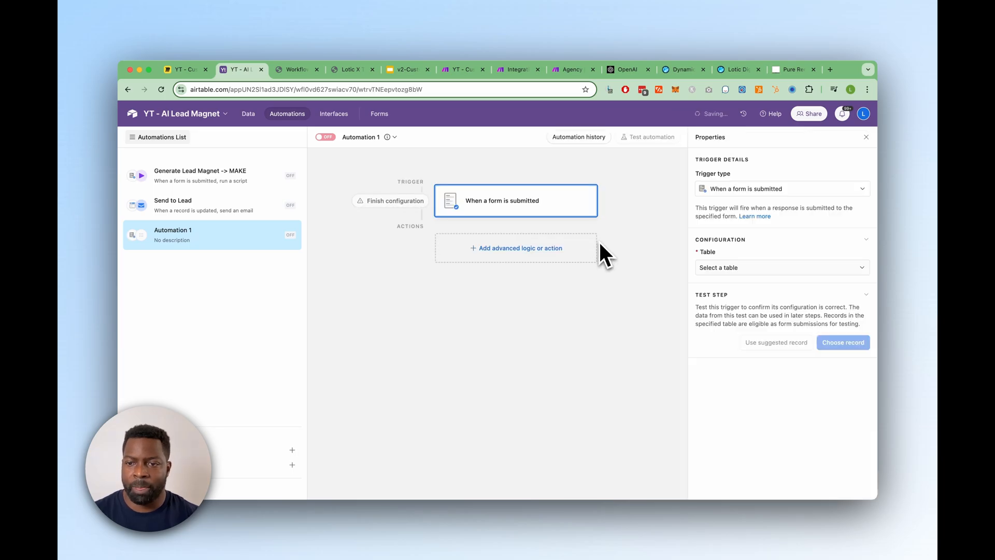
Step: Set the form trigger to the Leads table and the New Leads form, and test it with the existing lead record
{"action": "left_click", "coordinate": [744, 190]}
{"action": "left_click", "coordinate": [751, 189]}
{"action": "left_click", "coordinate": [732, 267]}
{"action": "left_click", "coordinate": [725, 300]}
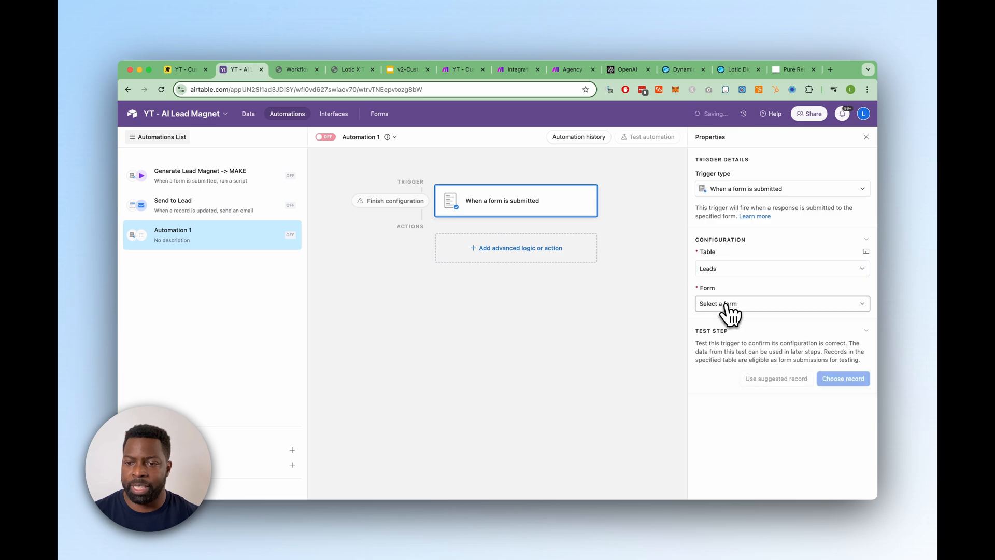
{"action": "left_click", "coordinate": [728, 305]}
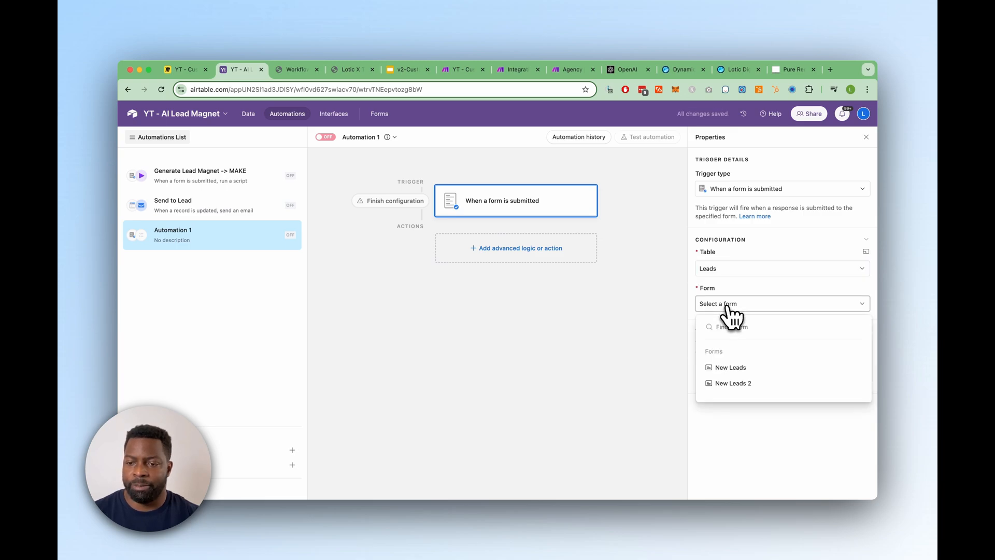
{"action": "left_click", "coordinate": [739, 367]}
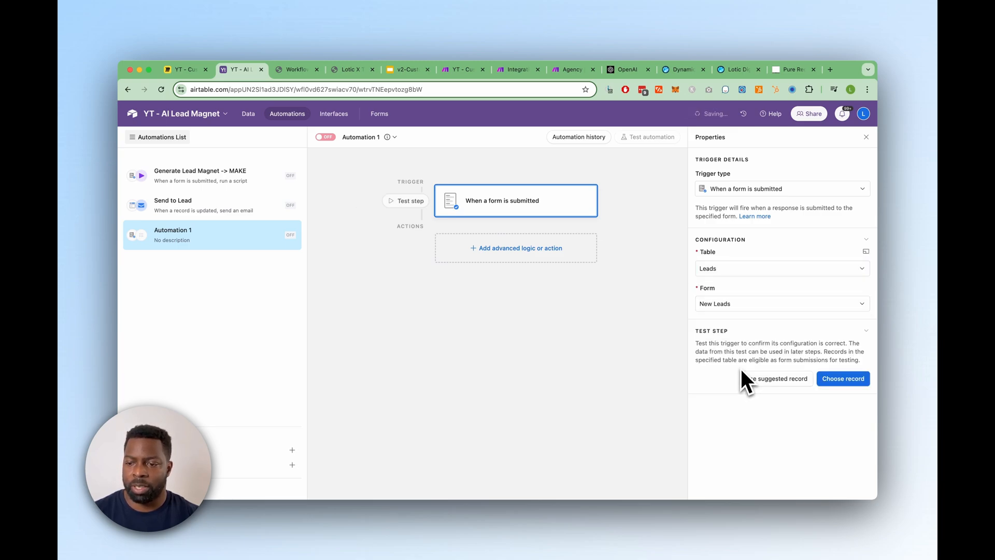
{"action": "left_click", "coordinate": [854, 379]}
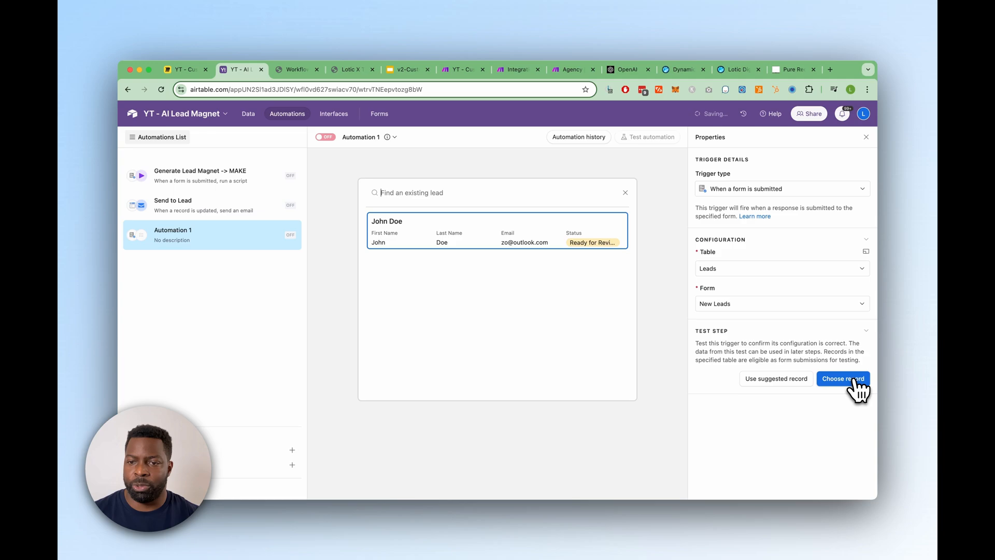
{"action": "left_click", "coordinate": [517, 235]}
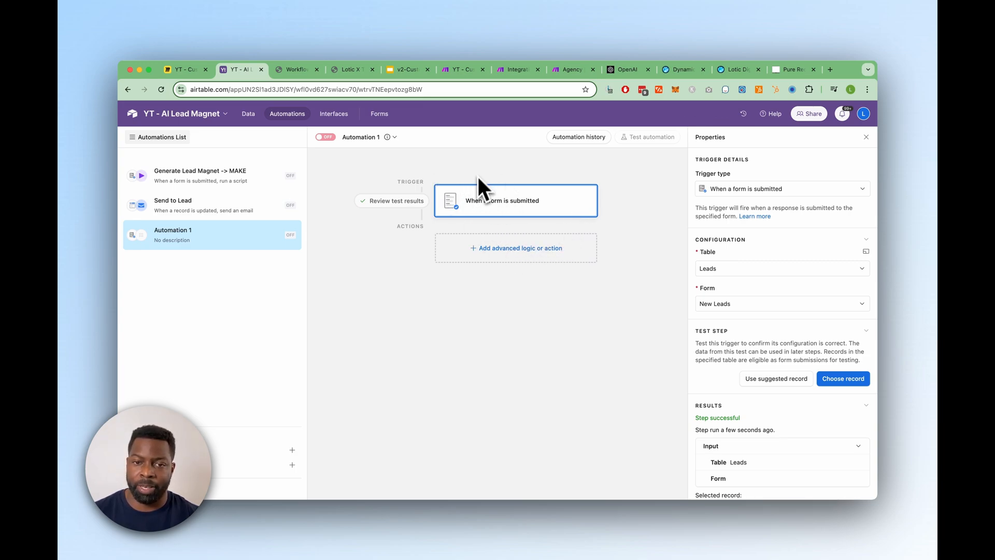
Step: Add a Run script action after the form trigger, clear its default code and finish editing the script
{"action": "left_click", "coordinate": [517, 251]}
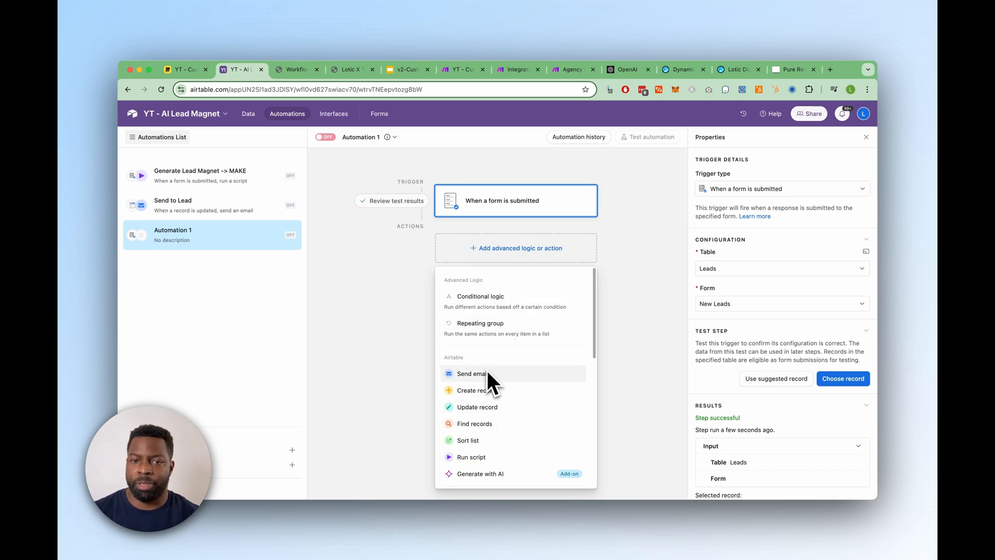
{"action": "scroll", "coordinate": [489, 363], "scroll_direction": "down", "scroll_amount": 3}
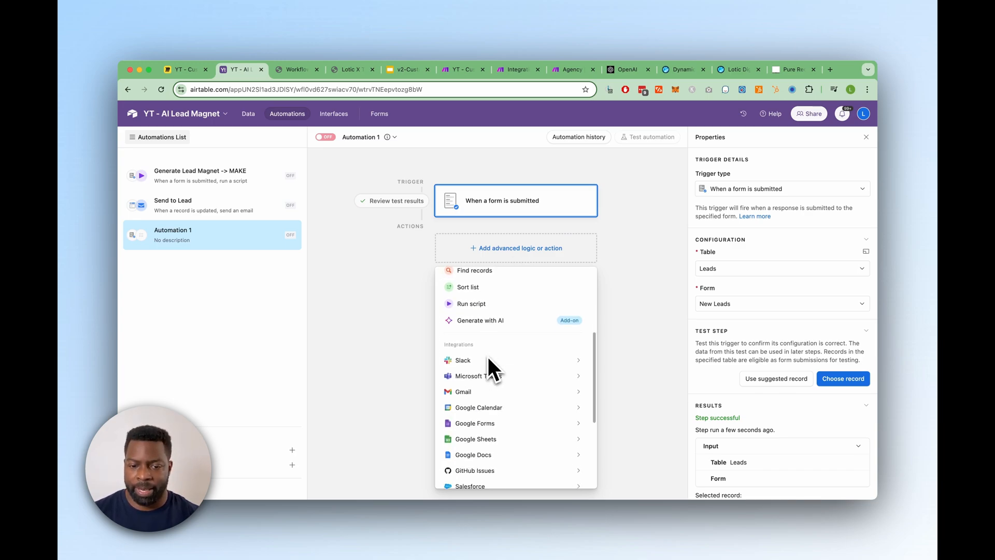
{"action": "scroll", "coordinate": [488, 370], "scroll_direction": "up", "scroll_amount": 2}
{"action": "left_click", "coordinate": [494, 377]}
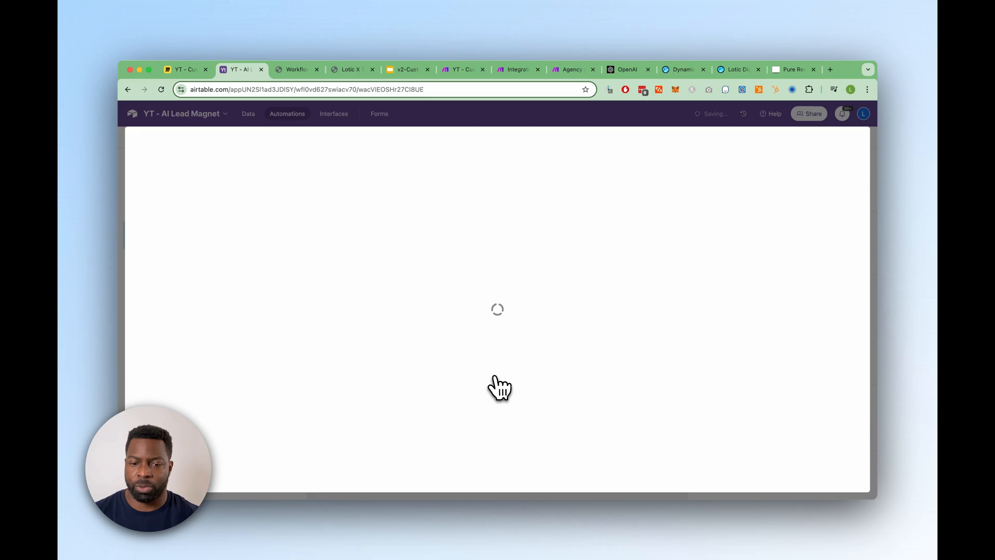
{"action": "left_click_drag", "start_coordinate": [426, 167], "coordinate": [297, 170]}
{"action": "key", "text": "BackSpace"}
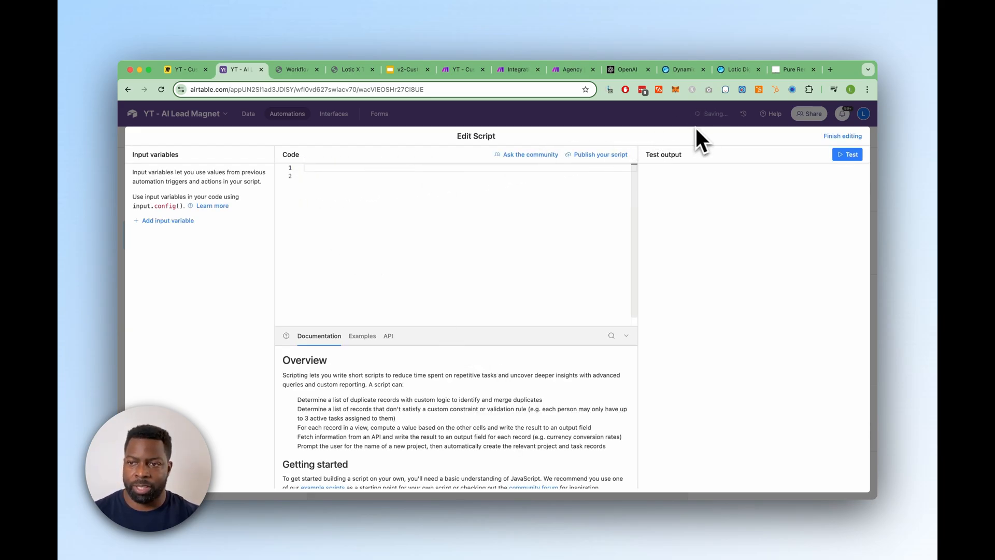
{"action": "left_click", "coordinate": [842, 136]}
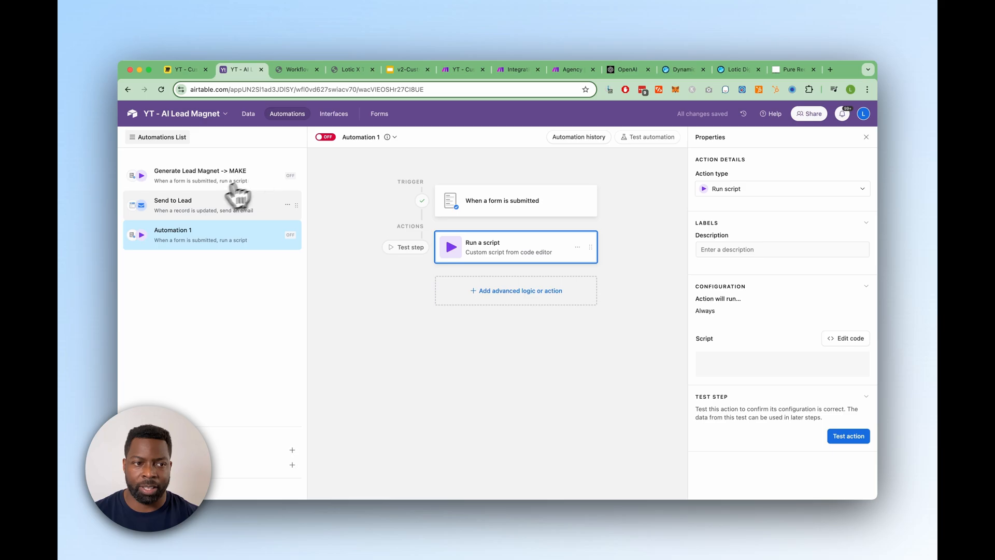
Step: Check the Generate Lead Magnet -> MAKE automation, then copy the Airtable Webhook JavaScript code from the Dynamic Lead Magnet Resources page in Notion
{"action": "left_click", "coordinate": [215, 177]}
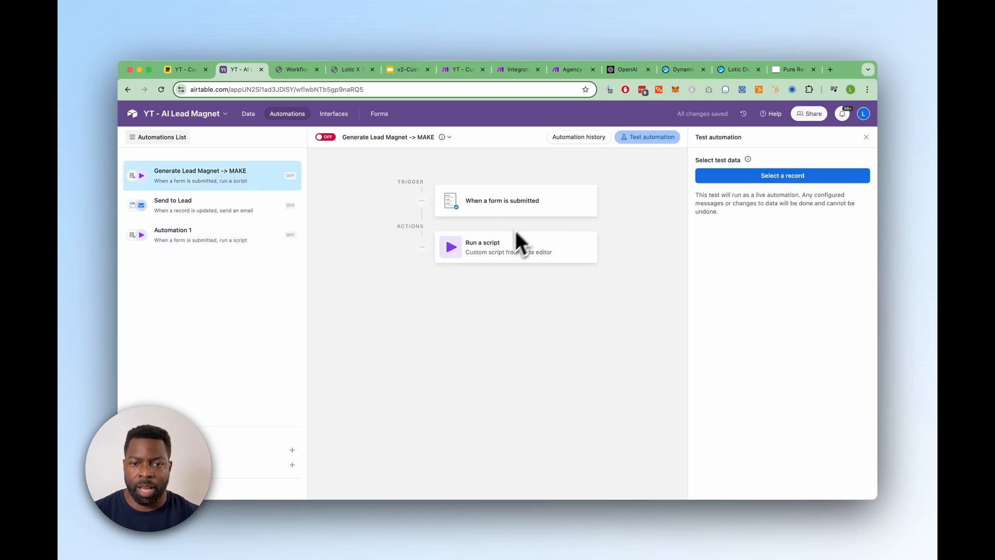
{"action": "left_click", "coordinate": [194, 238]}
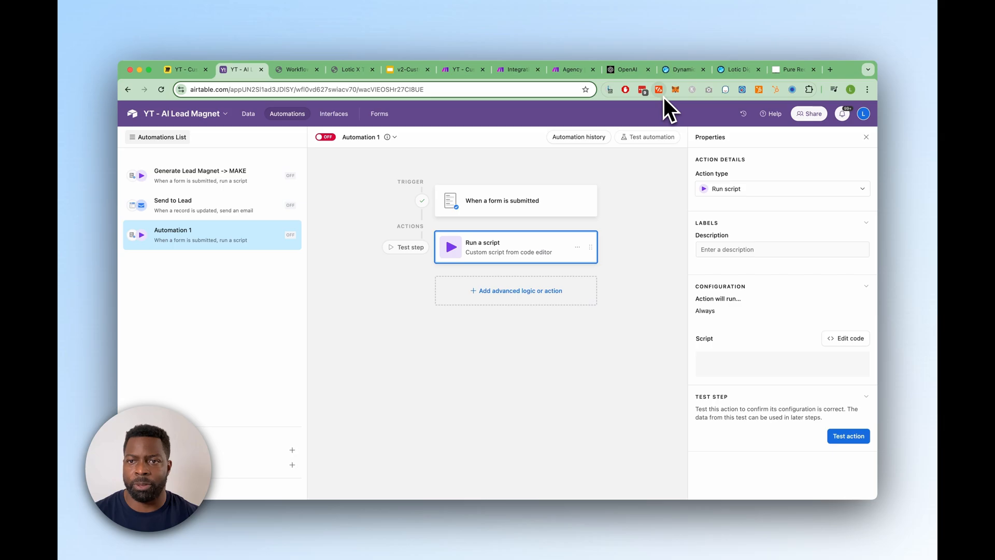
{"action": "left_click", "coordinate": [692, 74]}
{"action": "scroll", "coordinate": [437, 186], "scroll_direction": "up", "scroll_amount": 15}
{"action": "scroll", "coordinate": [295, 145], "scroll_direction": "down", "scroll_amount": 10}
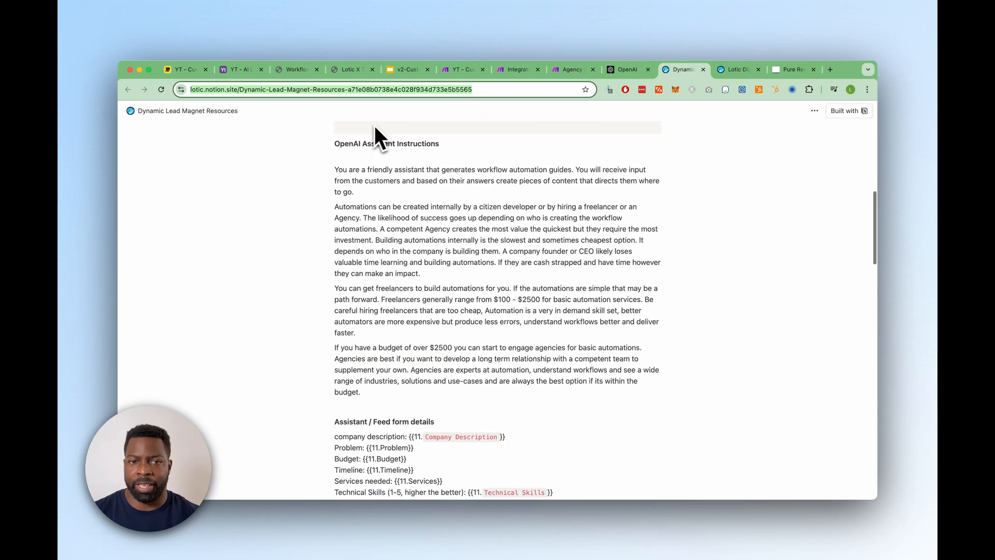
{"action": "scroll", "coordinate": [376, 126], "scroll_direction": "up", "scroll_amount": 3}
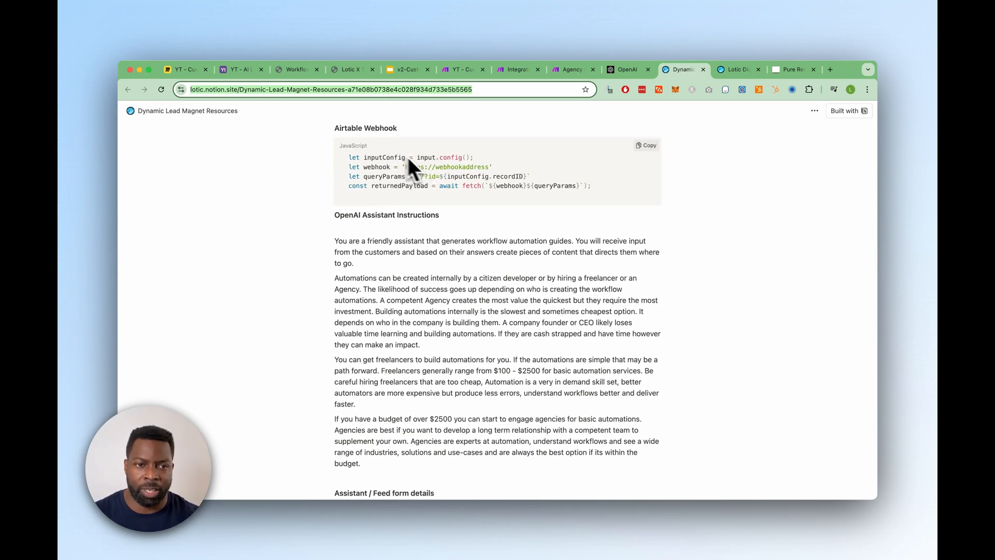
{"action": "left_click", "coordinate": [648, 148]}
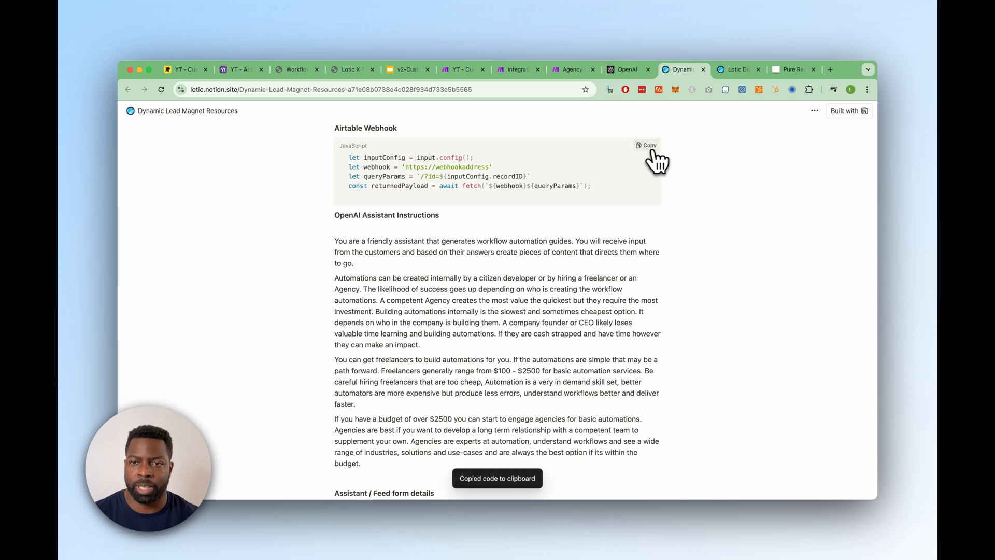
Step: Return to Airtable, paste the copied webhook code into the Run script action and remove its blank first line
{"action": "left_click", "coordinate": [237, 71]}
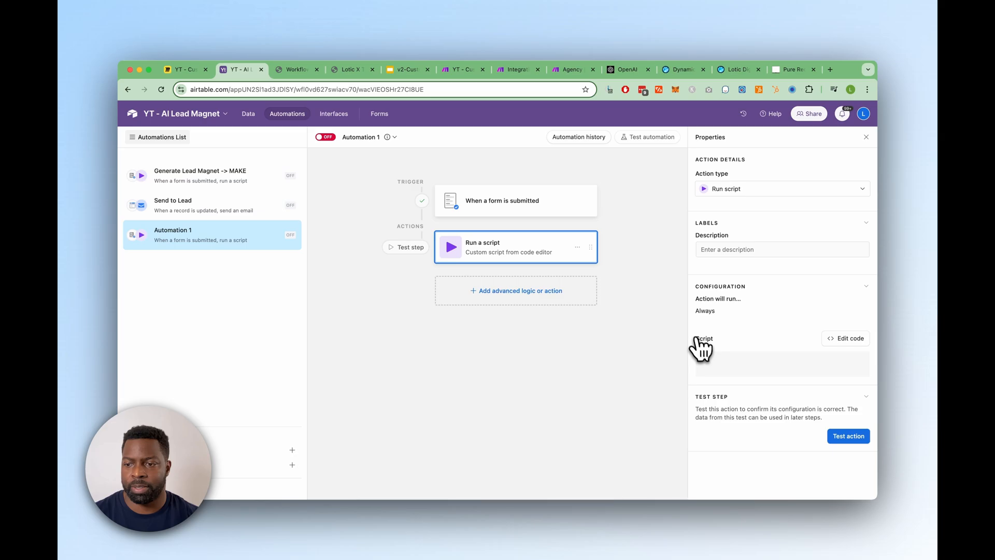
{"action": "left_click", "coordinate": [846, 338]}
{"action": "key", "text": "super+v"}
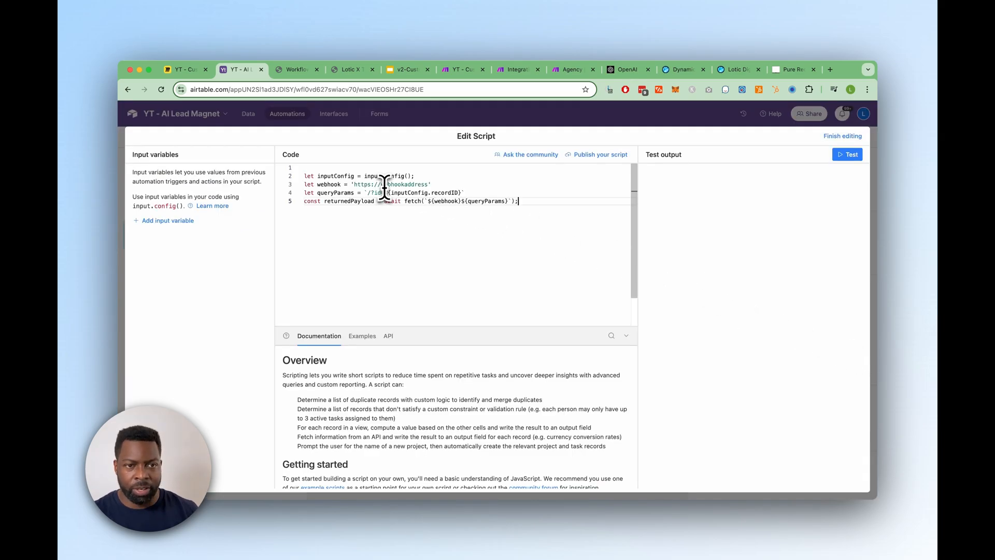
{"action": "left_click", "coordinate": [308, 177]}
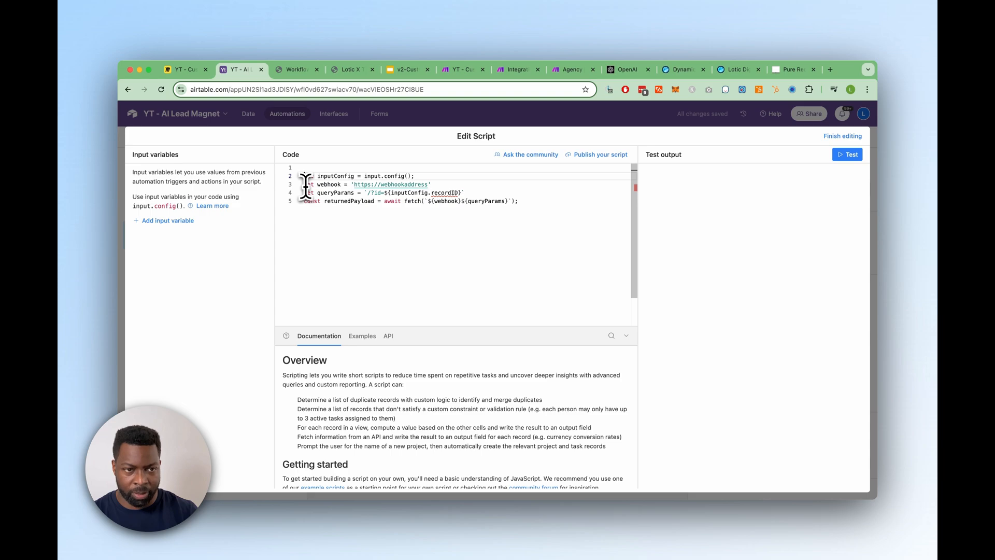
{"action": "key", "text": "BackSpace"}
Step: Review the pasted script, examining its recordID reference and the inputConfig declaration
{"action": "mouse_move", "coordinate": [447, 185]}
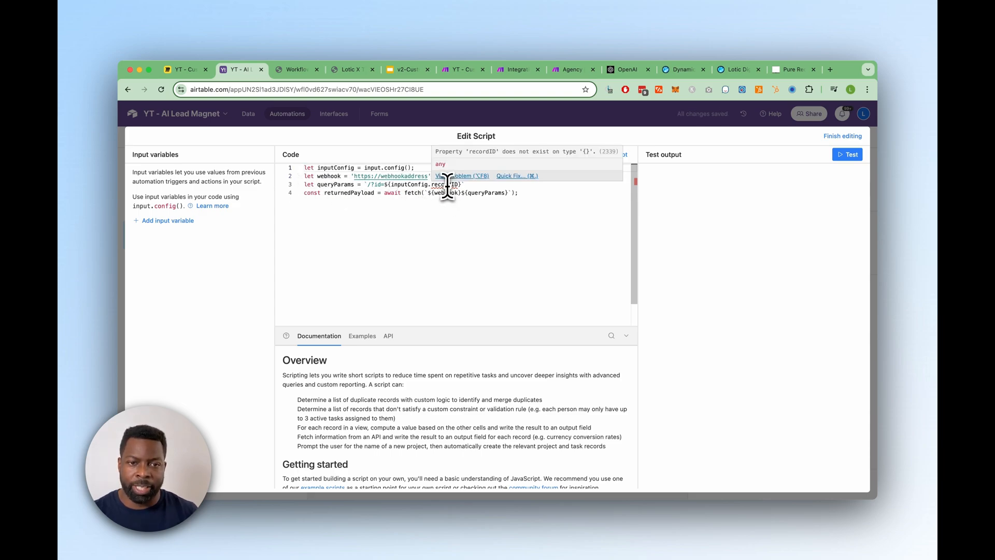
{"action": "left_click_drag", "start_coordinate": [521, 193], "coordinate": [305, 168]}
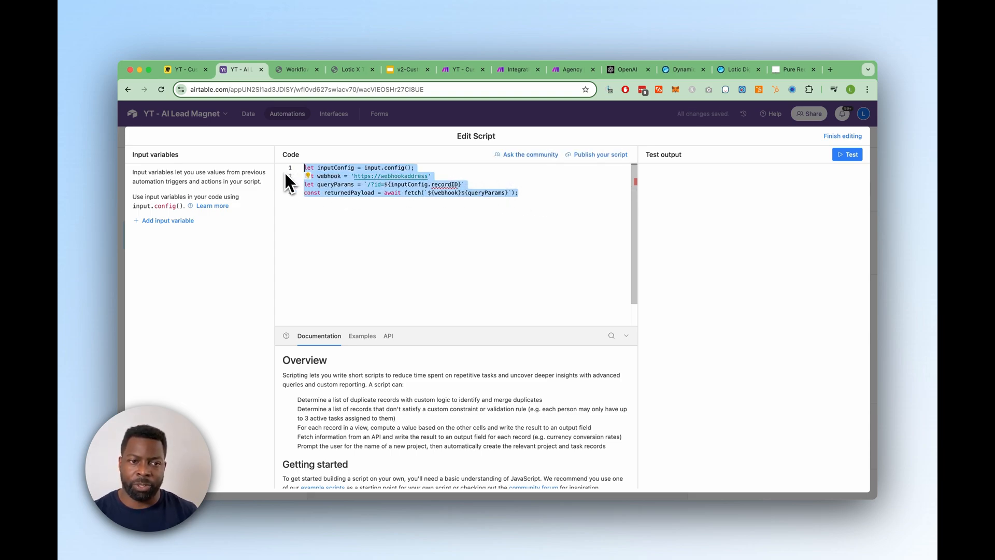
{"action": "left_click", "coordinate": [465, 188]}
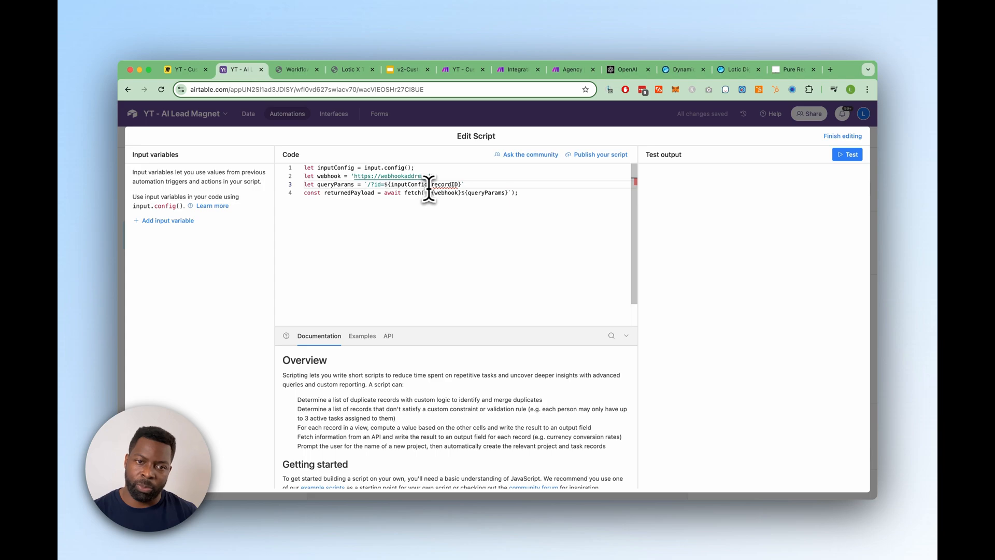
{"action": "mouse_move", "coordinate": [440, 188]}
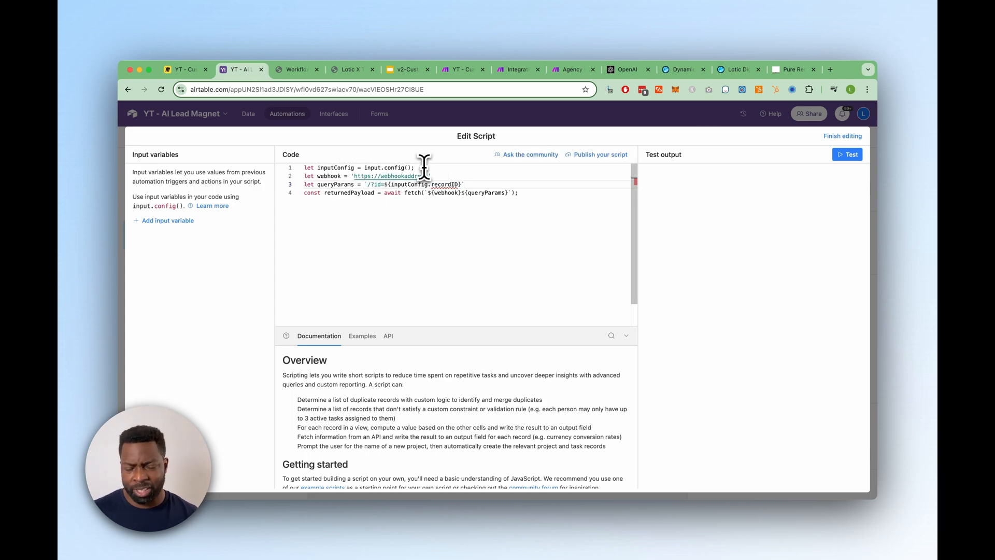
{"action": "left_click_drag", "start_coordinate": [414, 167], "coordinate": [304, 171]}
{"action": "left_click", "coordinate": [429, 169]}
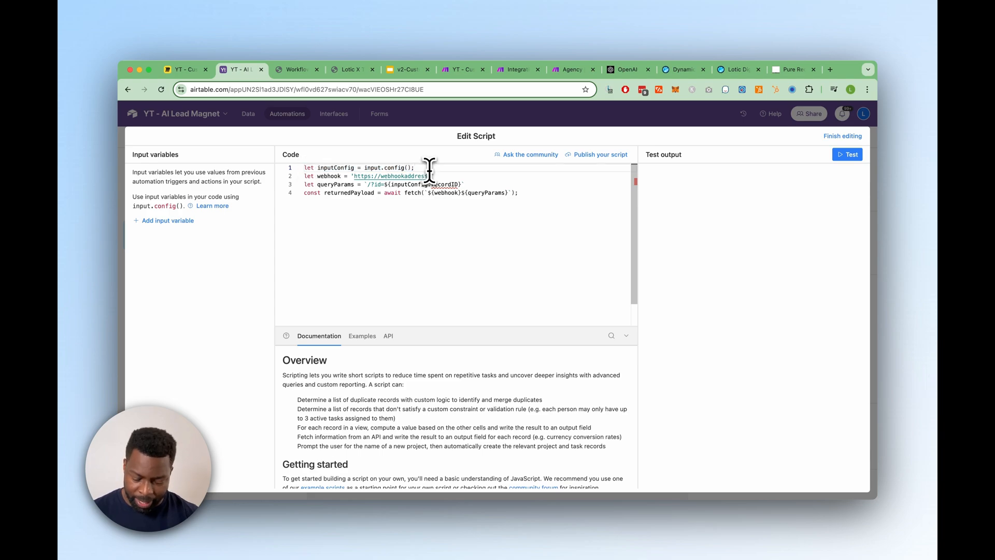
{"action": "mouse_move", "coordinate": [370, 168]}
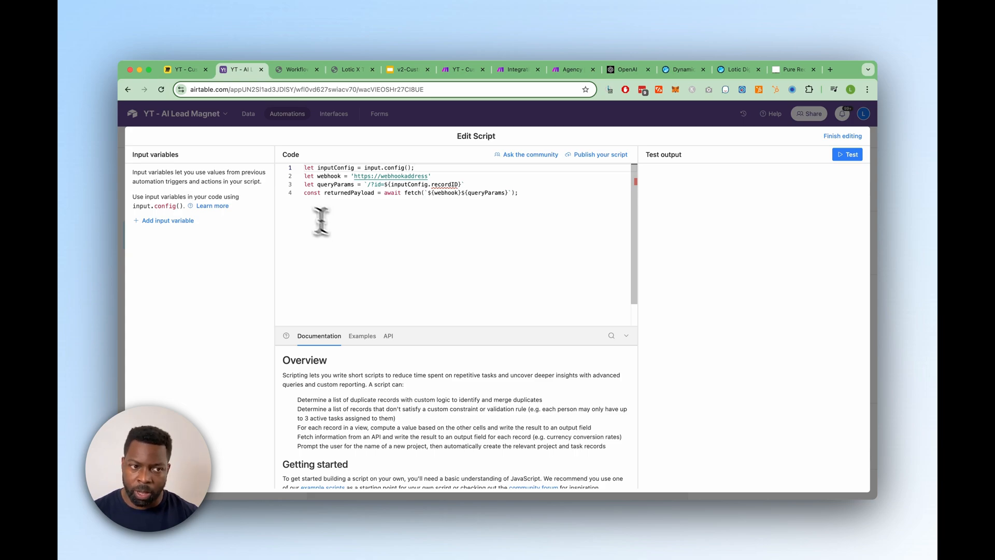
Step: Add a script input variable named recordID with the trigger's Airtable record ID as its value
{"action": "left_click", "coordinate": [169, 222]}
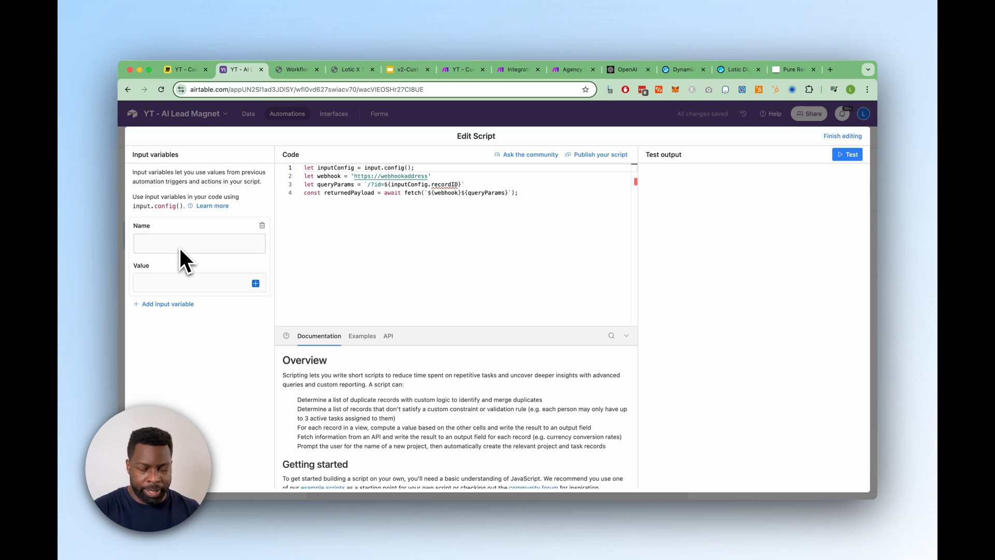
{"action": "type", "text": "recordID"}
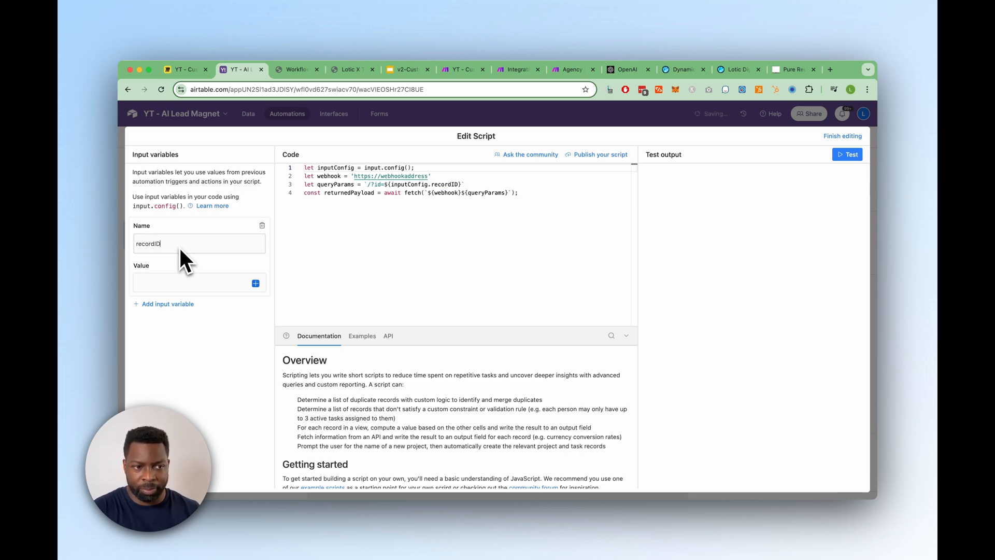
{"action": "key", "text": "Tab"}
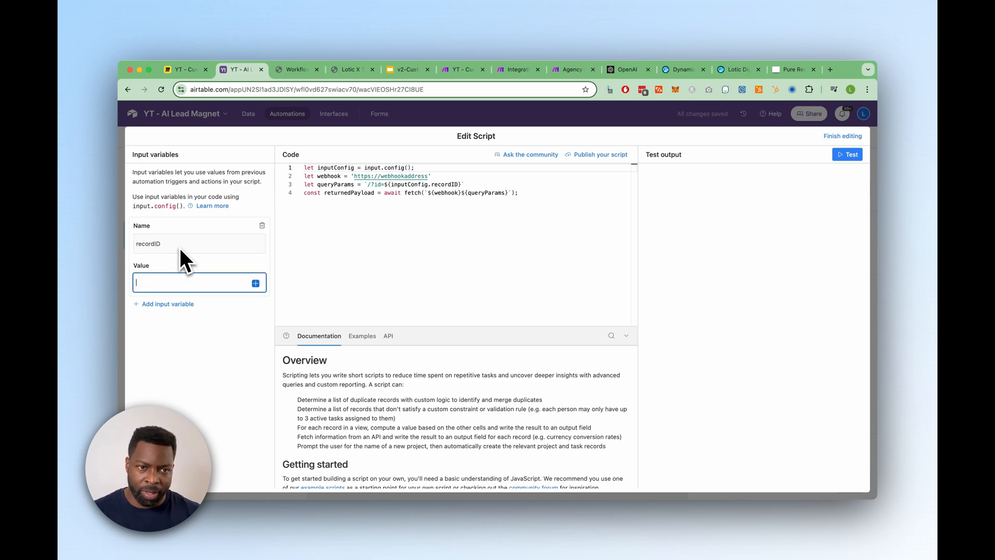
{"action": "left_click", "coordinate": [255, 283]}
{"action": "left_click", "coordinate": [282, 405]}
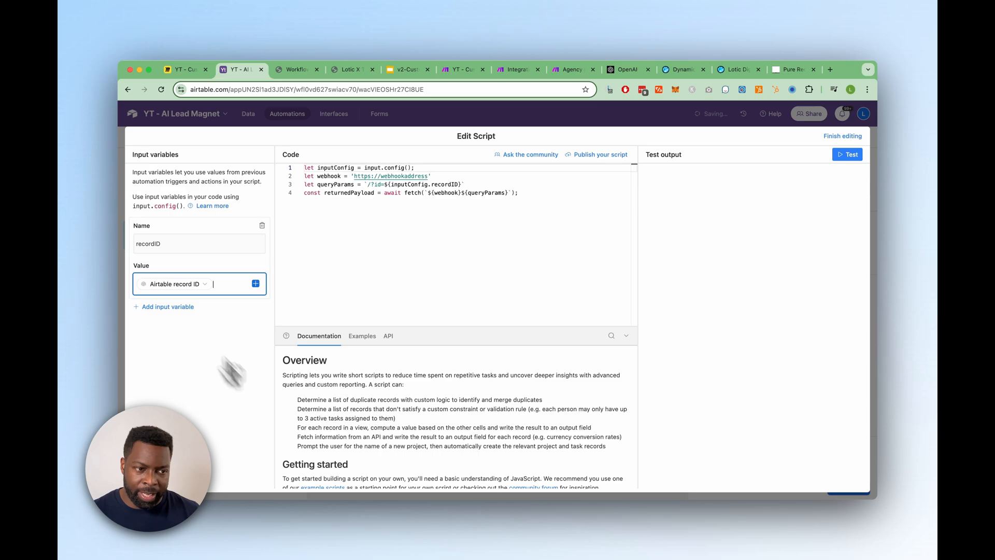
{"action": "left_click", "coordinate": [361, 213]}
Step: Examine the inputConfig assignment and the webhook variable in the script's first two lines
{"action": "double_click", "coordinate": [333, 168]}
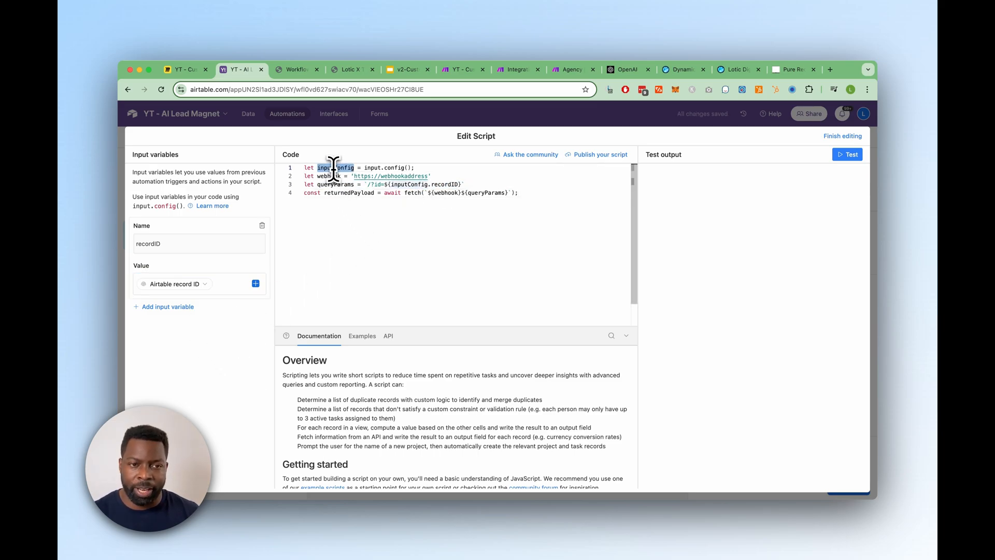
{"action": "double_click", "coordinate": [372, 167]}
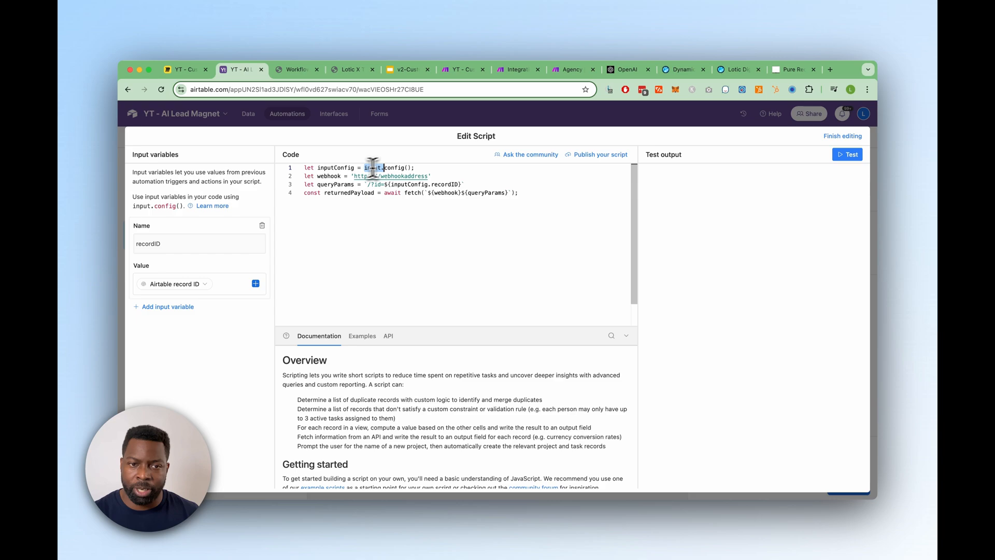
{"action": "left_click_drag", "start_coordinate": [372, 168], "coordinate": [412, 168]}
{"action": "double_click", "coordinate": [336, 169]}
{"action": "left_click", "coordinate": [324, 177]}
{"action": "double_click", "coordinate": [326, 177]}
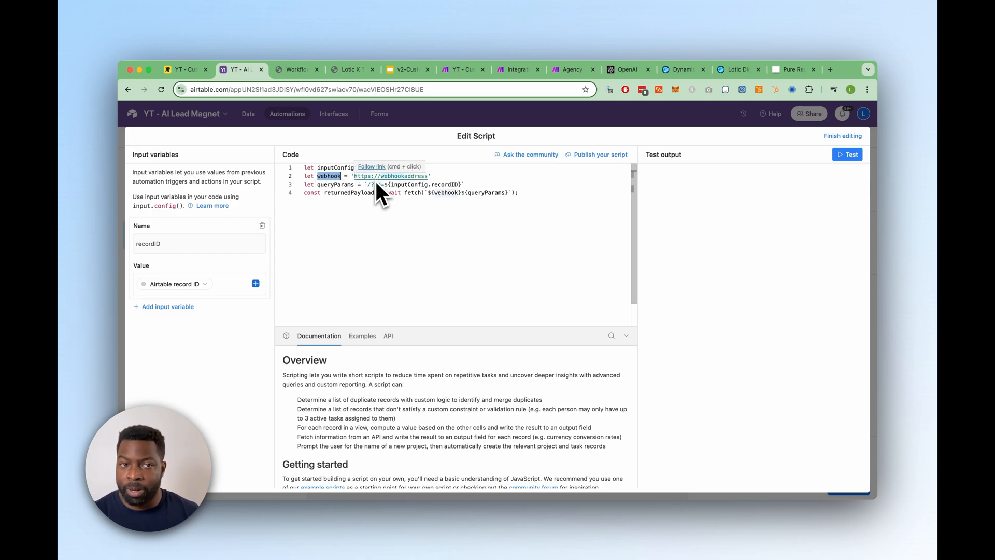
Step: Switch to the YT - Custom Lead Magnet scenario in Make and copy its custom webhook's address
{"action": "left_click", "coordinate": [459, 71]}
{"action": "left_click", "coordinate": [205, 282]}
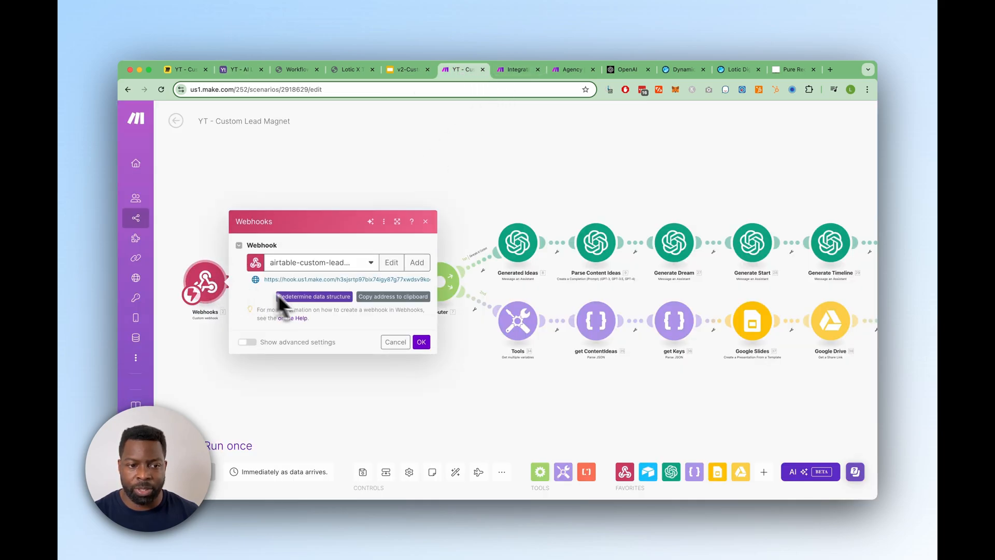
{"action": "left_click", "coordinate": [396, 297]}
{"action": "left_click", "coordinate": [421, 342]}
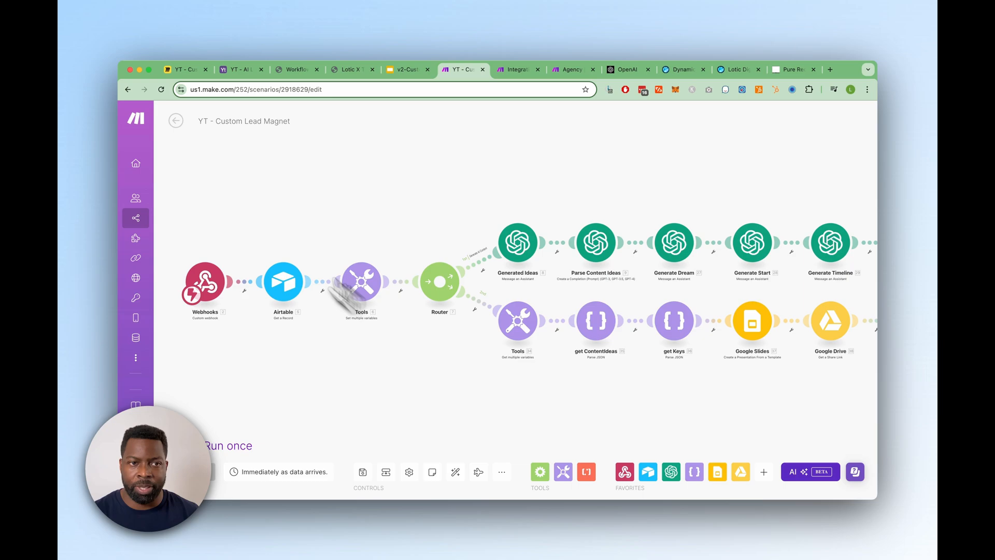
Step: In Make's Integration Webhooks scenario, dismiss the messages and create a webhook named delete-soon for the Webhooks module
{"action": "left_click", "coordinate": [529, 69]}
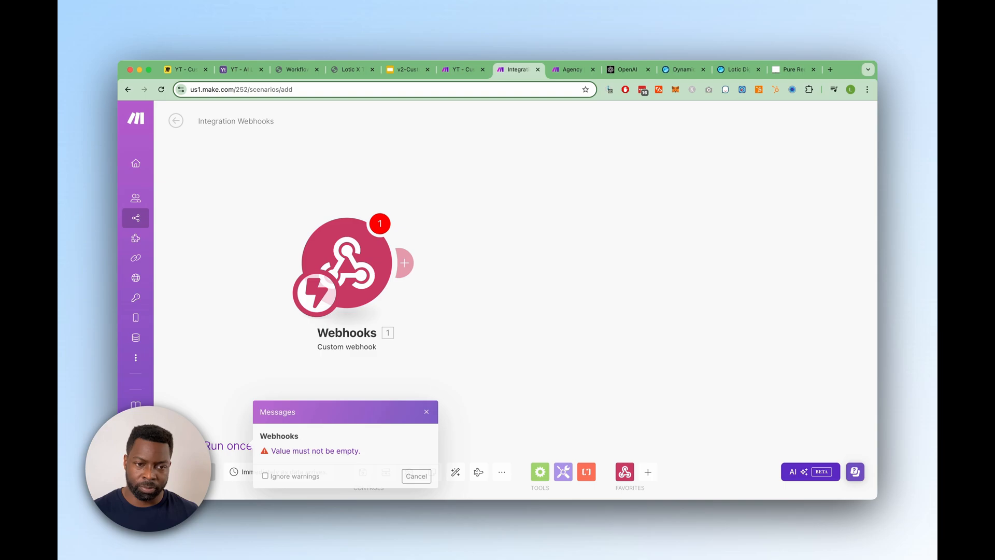
{"action": "left_click", "coordinate": [410, 474]}
{"action": "left_click", "coordinate": [361, 293]}
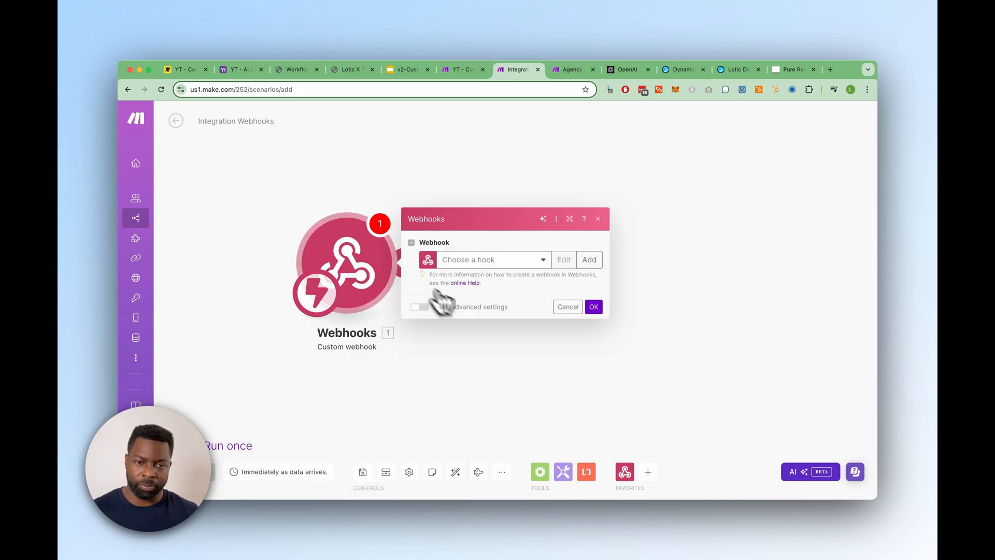
{"action": "left_click", "coordinate": [589, 261]}
{"action": "triple_click", "coordinate": [675, 223]}
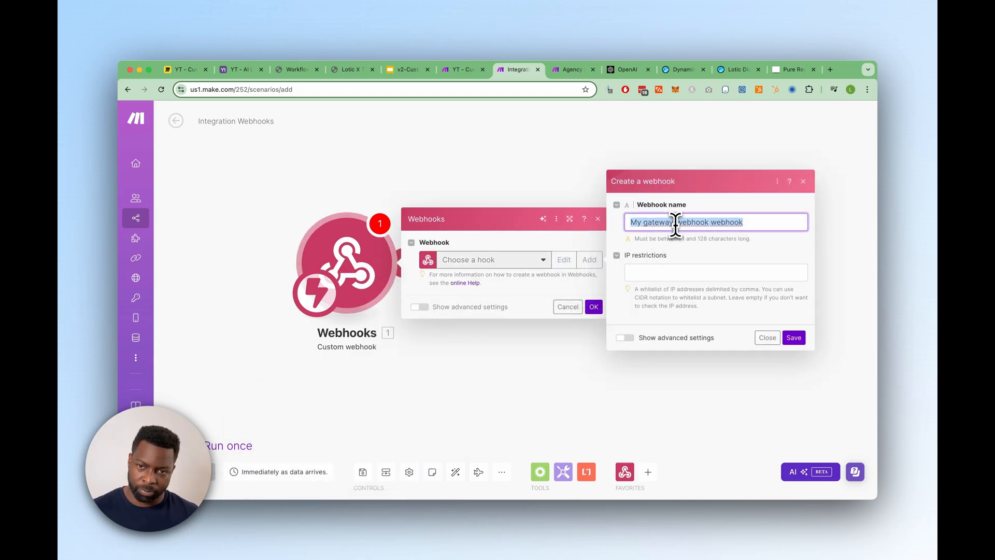
{"action": "type", "text": "delete-soon"}
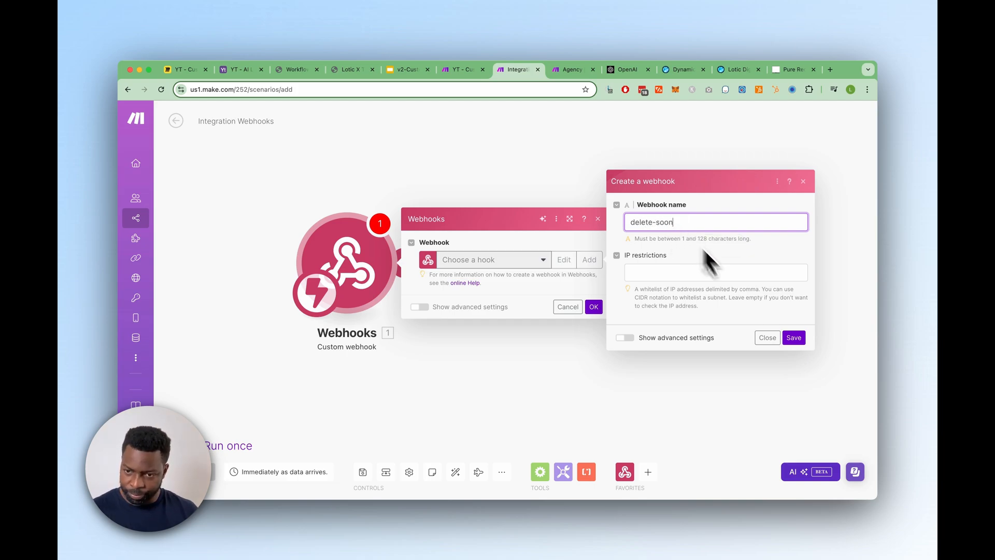
{"action": "left_click", "coordinate": [794, 337]}
Step: Copy the new webhook's address, confirm the module and run the scenario once
{"action": "left_click", "coordinate": [570, 295]}
{"action": "left_click", "coordinate": [596, 338]}
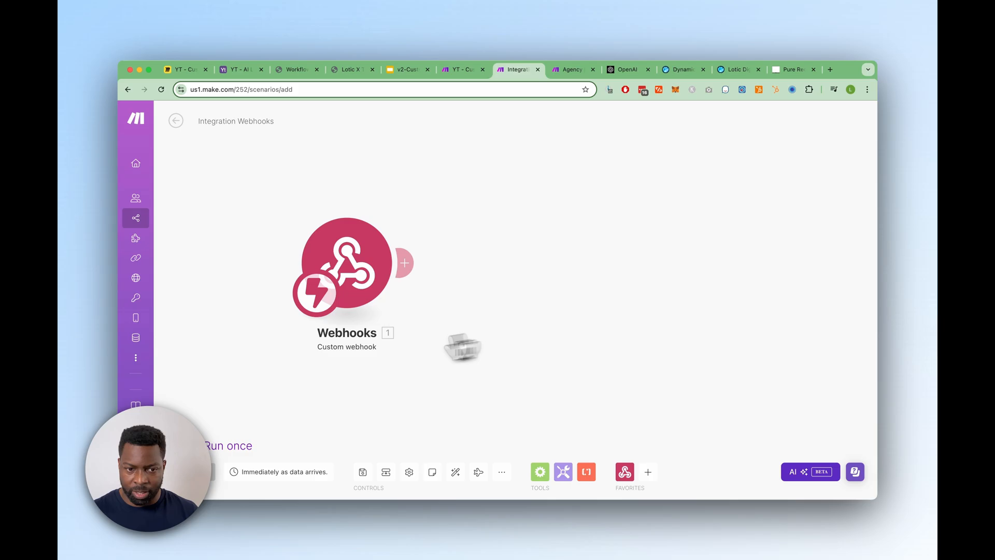
{"action": "left_click", "coordinate": [211, 469]}
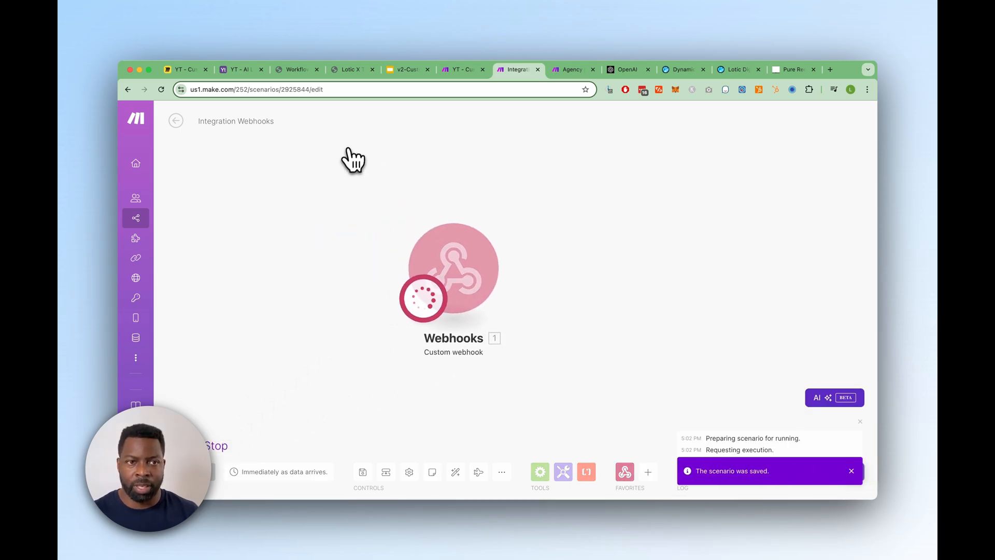
{"action": "left_click", "coordinate": [240, 70]}
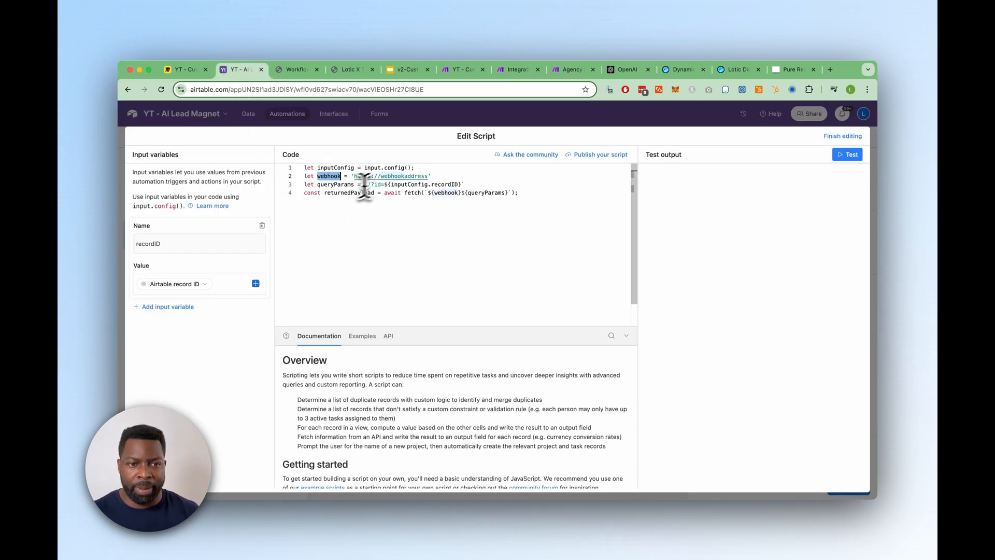
{"action": "left_click_drag", "start_coordinate": [428, 176], "coordinate": [358, 178]}
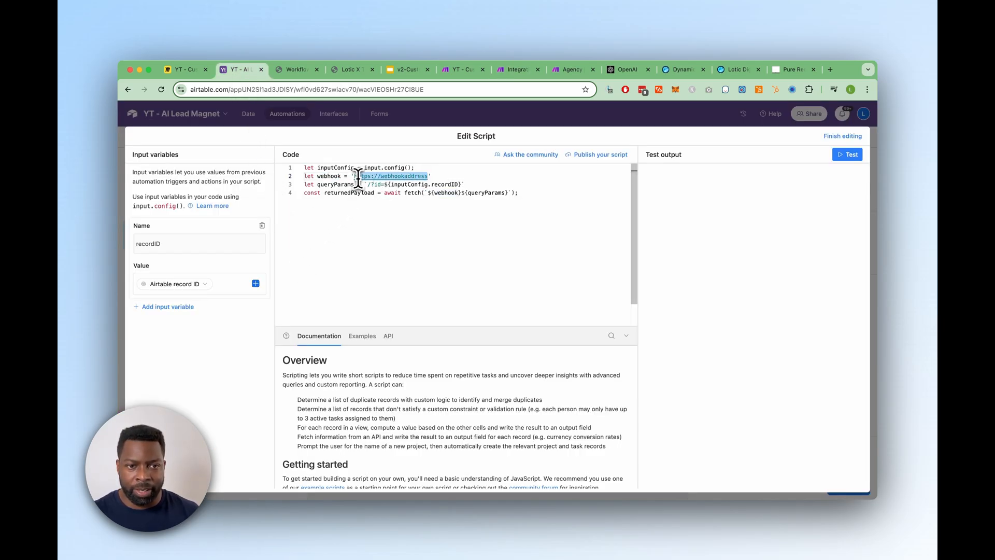
{"action": "right_click", "coordinate": [376, 177]}
{"action": "left_click", "coordinate": [394, 306]}
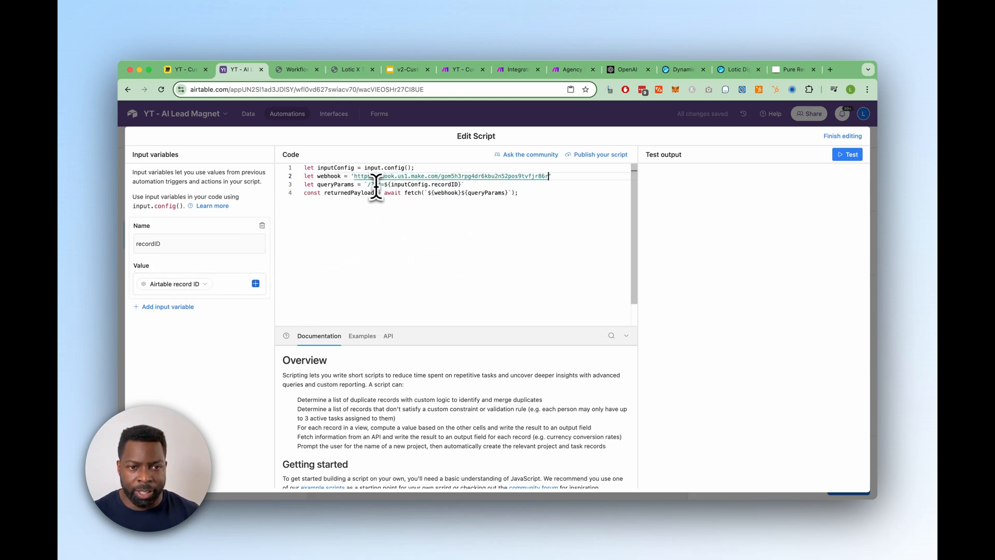
Step: Review how the script's query parameters and fetch call use the webhook and recordID variables
{"action": "left_click_drag", "start_coordinate": [367, 184], "coordinate": [376, 186]}
{"action": "left_click", "coordinate": [453, 202]}
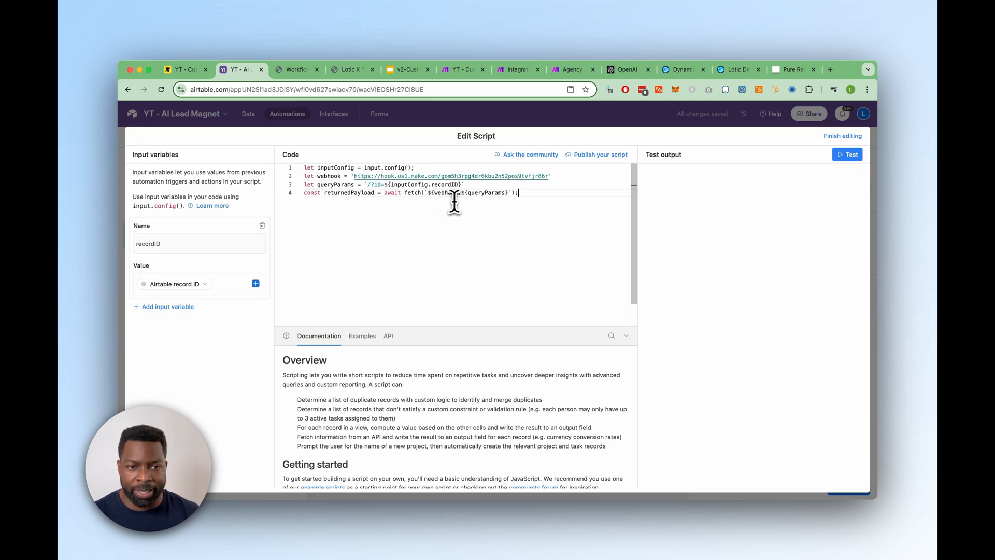
{"action": "left_click", "coordinate": [383, 192], "text": "shift"}
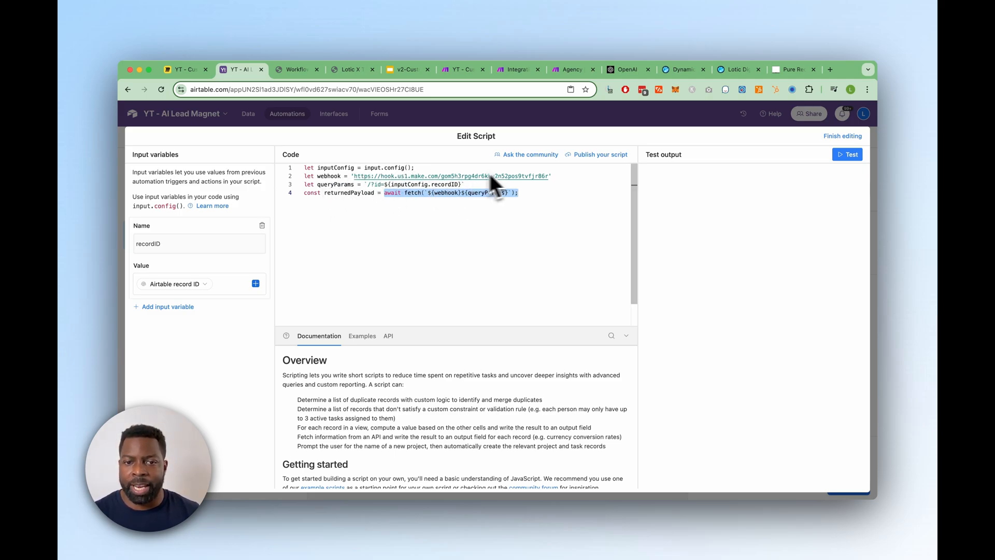
{"action": "left_click", "coordinate": [393, 185]}
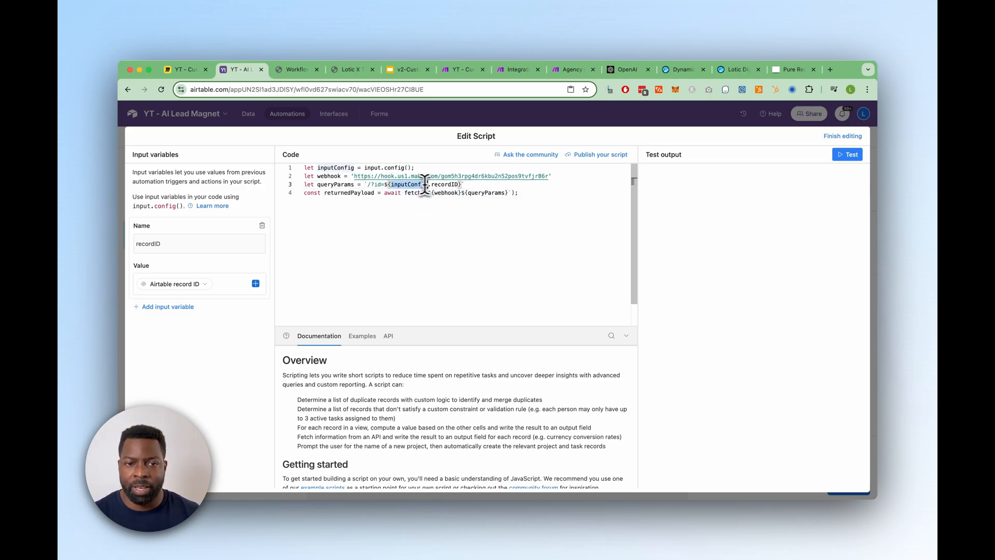
{"action": "double_click", "coordinate": [448, 184]}
{"action": "double_click", "coordinate": [446, 192]}
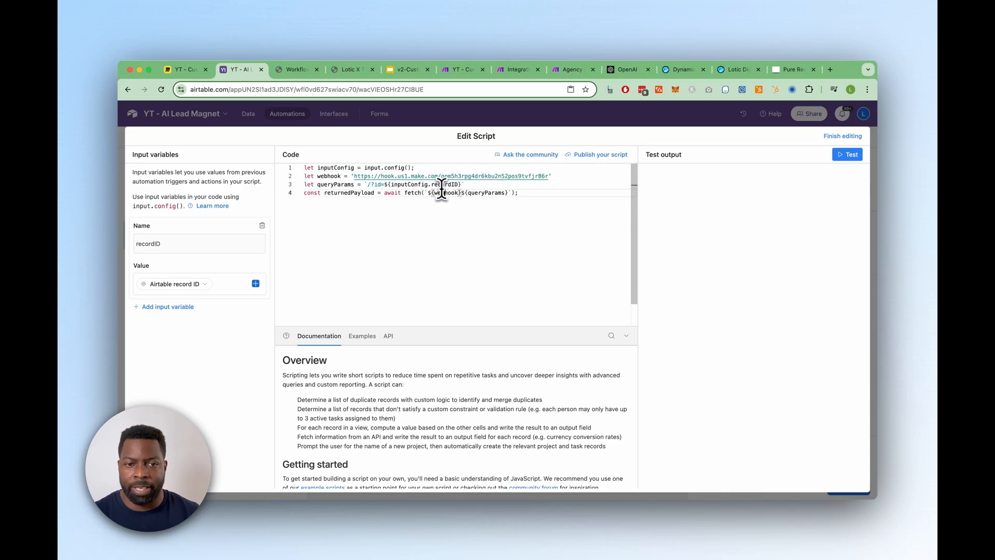
{"action": "left_click", "coordinate": [229, 285]}
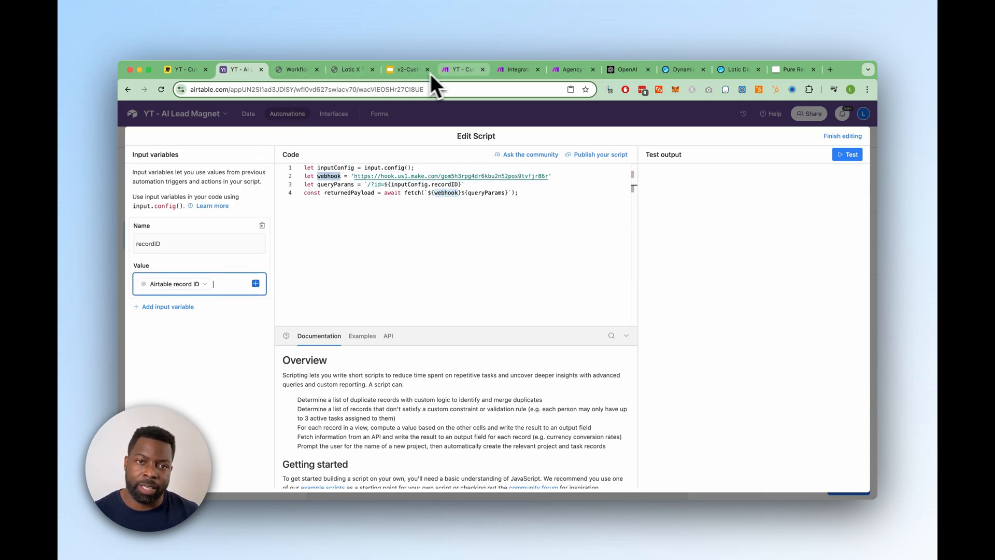
Step: Check the YT - Custom Lead Magnet scenario in Make, then run a test of the Airtable script
{"action": "left_click", "coordinate": [452, 72]}
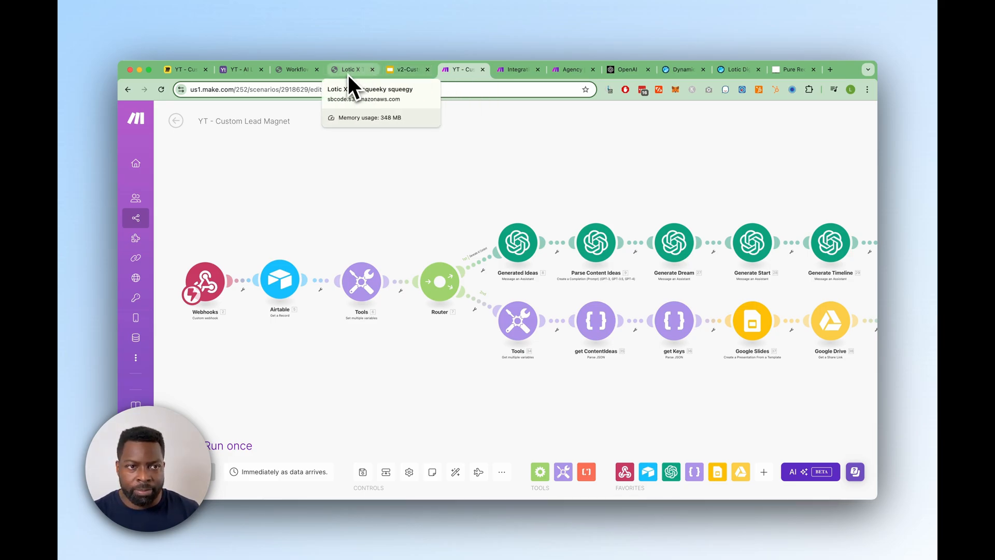
{"action": "left_click", "coordinate": [243, 71]}
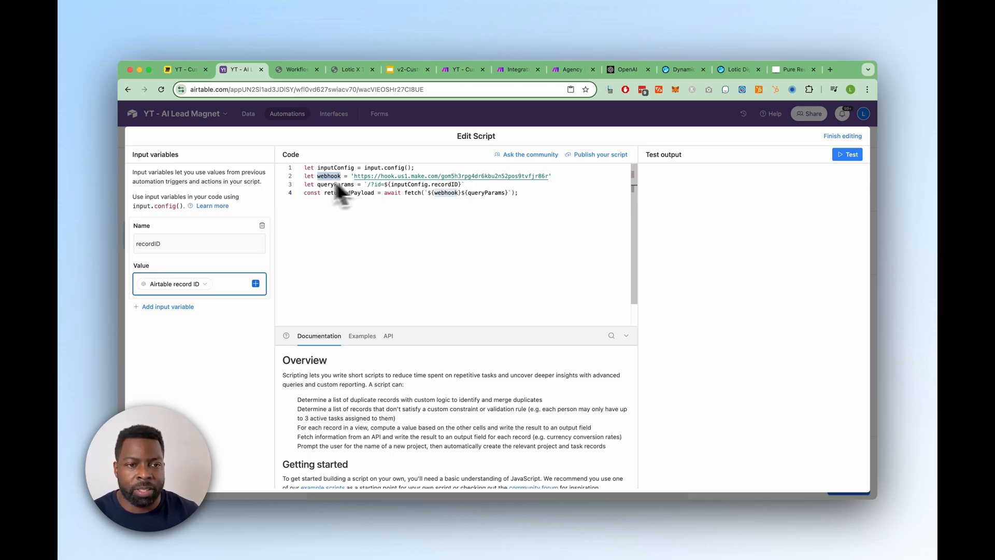
{"action": "left_click", "coordinate": [852, 156]}
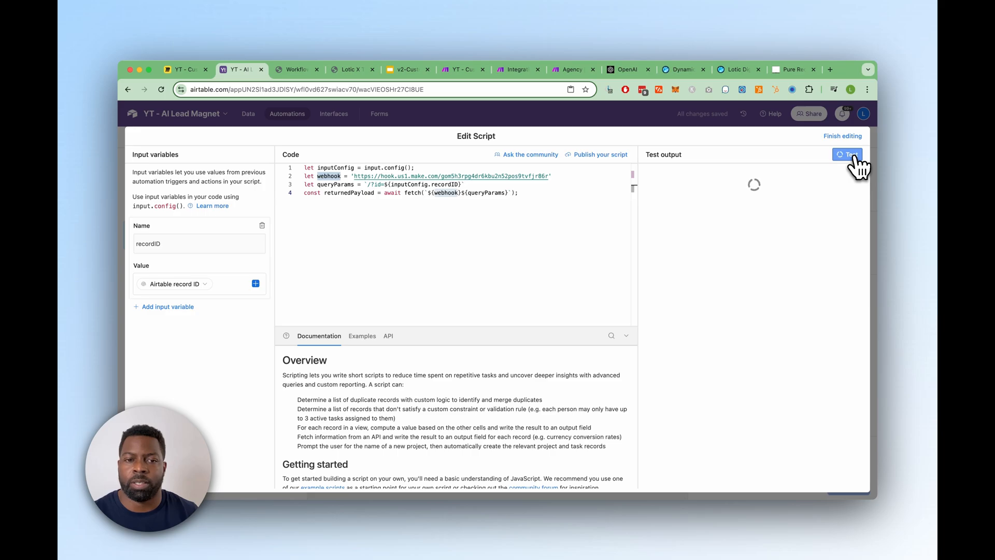
Step: Switch to the Integration Webhooks scenario in Make, move the webhook module aside to make room and inspect its received output
{"action": "left_click", "coordinate": [294, 72]}
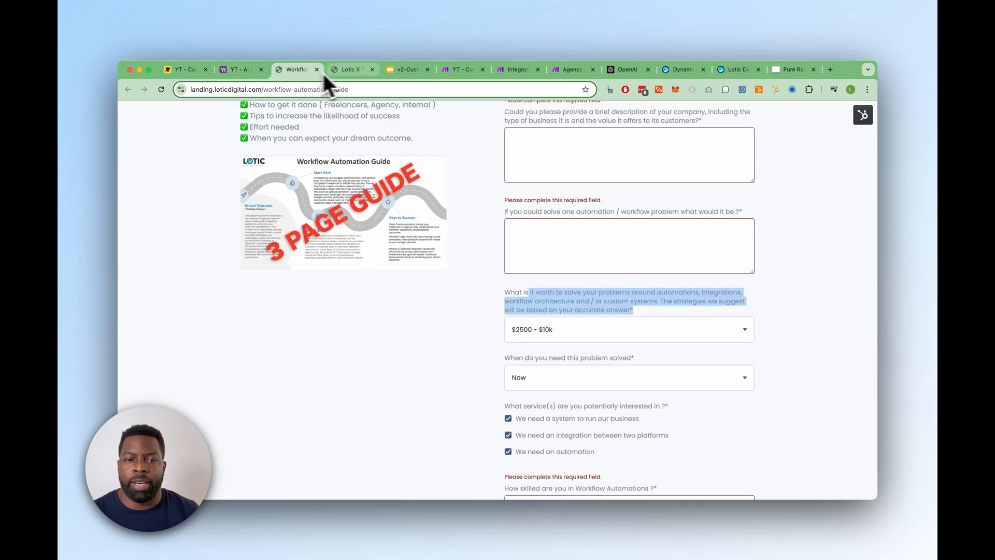
{"action": "left_click", "coordinate": [350, 69]}
{"action": "left_click", "coordinate": [499, 71]}
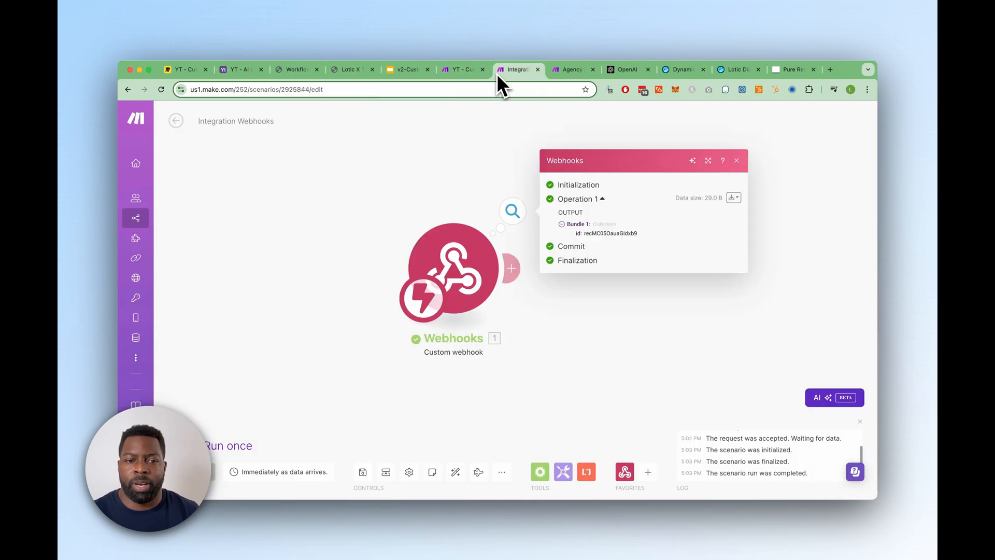
{"action": "left_click_drag", "start_coordinate": [451, 262], "coordinate": [279, 273]}
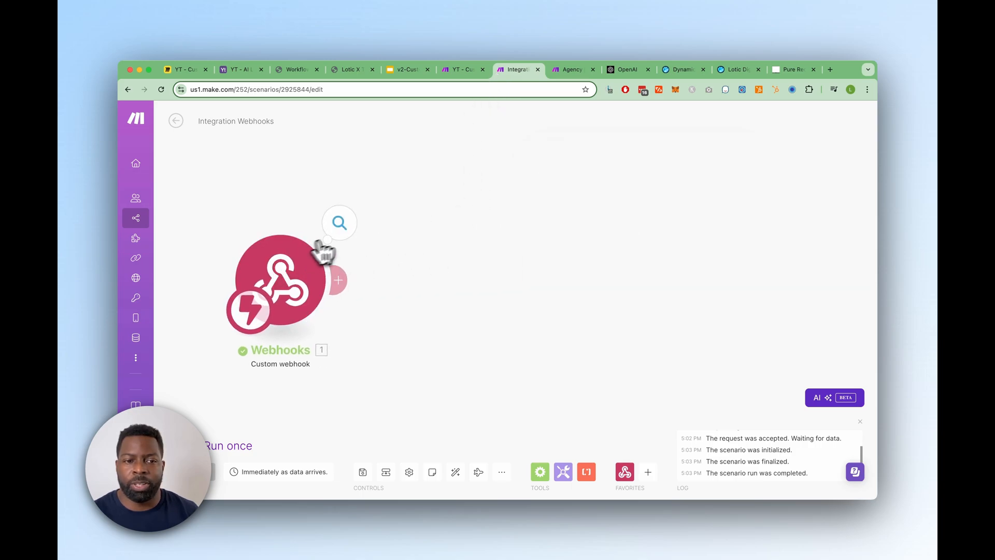
{"action": "left_click", "coordinate": [343, 227]}
Step: Add an Airtable Get a Record module after the custom webhook
{"action": "left_click", "coordinate": [339, 280]}
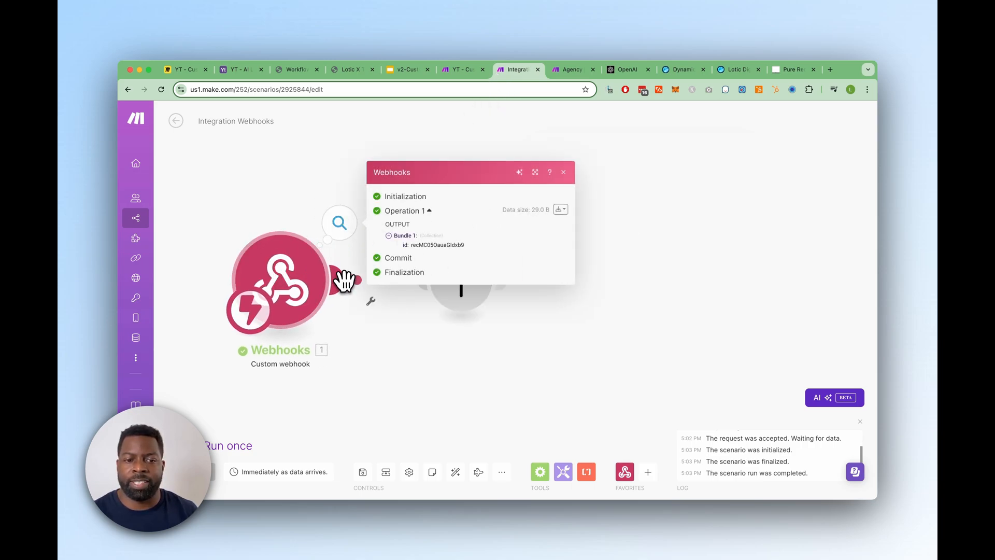
{"action": "left_click", "coordinate": [540, 265]}
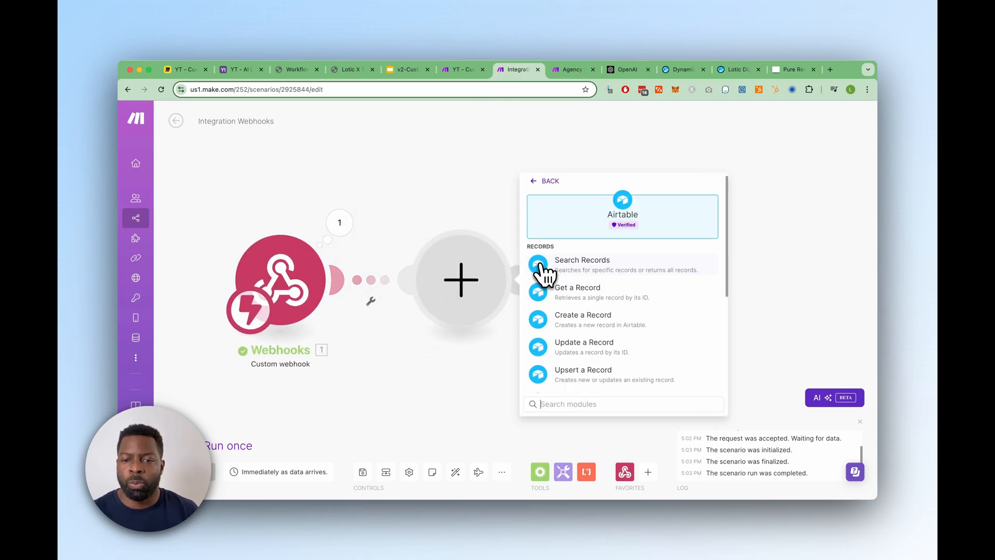
{"action": "left_click", "coordinate": [546, 298]}
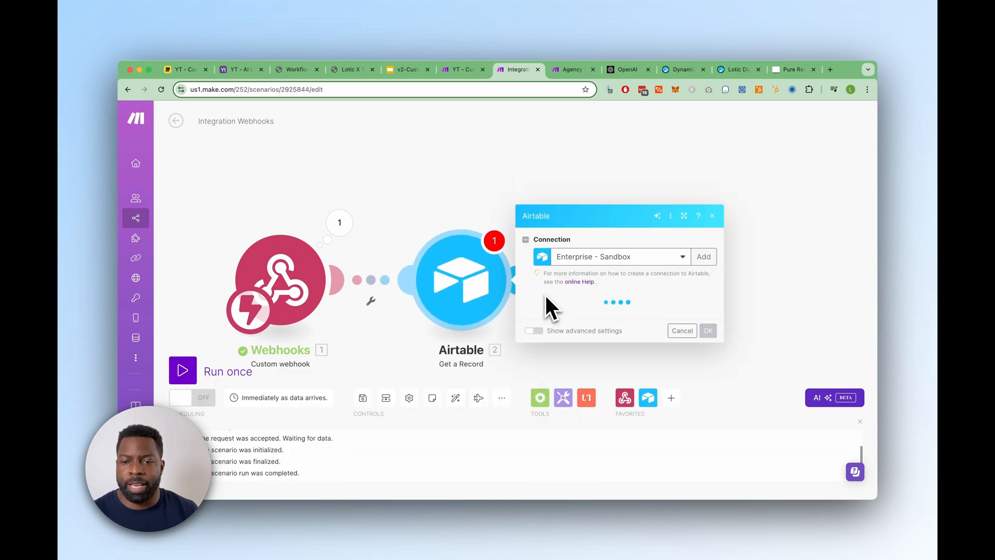
Step: Set the module's base to YT - AI Lead Magnet, its table to Leads and map the webhook id as Record ID
{"action": "left_click", "coordinate": [577, 315]}
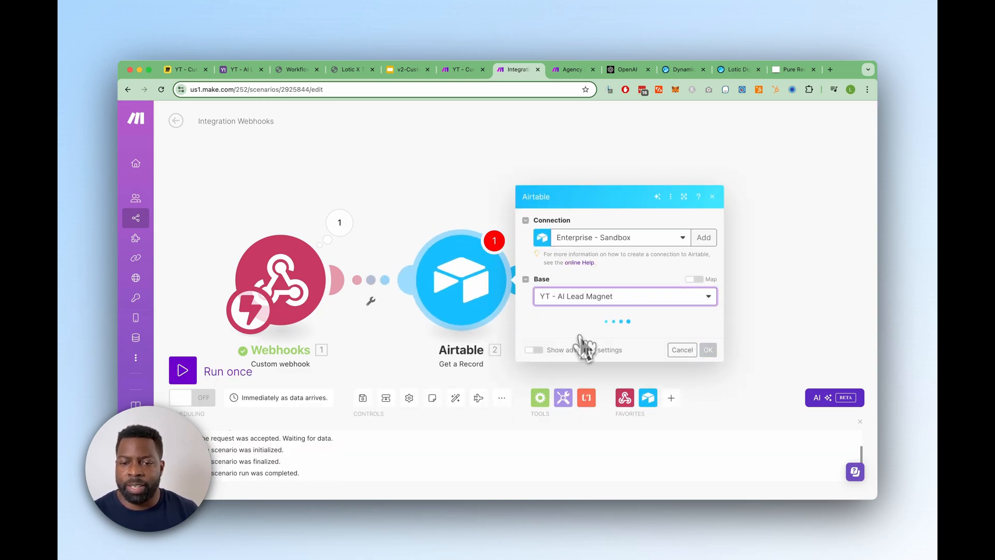
{"action": "left_click", "coordinate": [576, 350]}
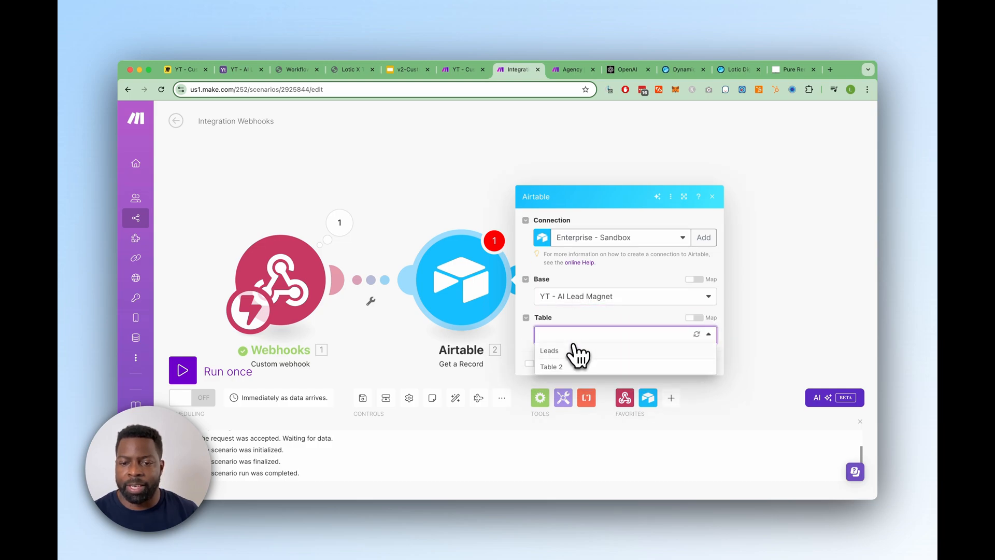
{"action": "left_click", "coordinate": [581, 351]}
{"action": "left_click", "coordinate": [578, 353]}
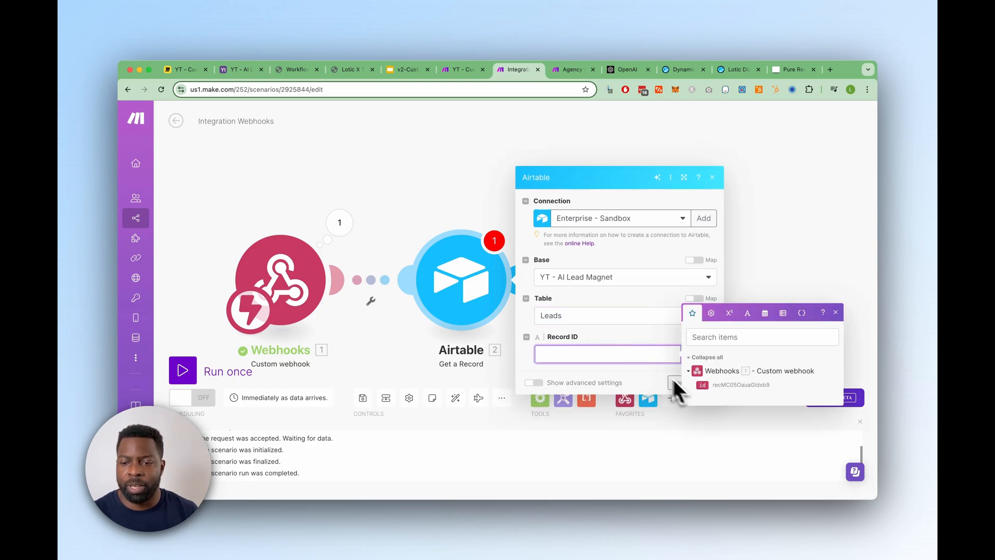
{"action": "left_click", "coordinate": [702, 385]}
{"action": "left_click", "coordinate": [707, 382]}
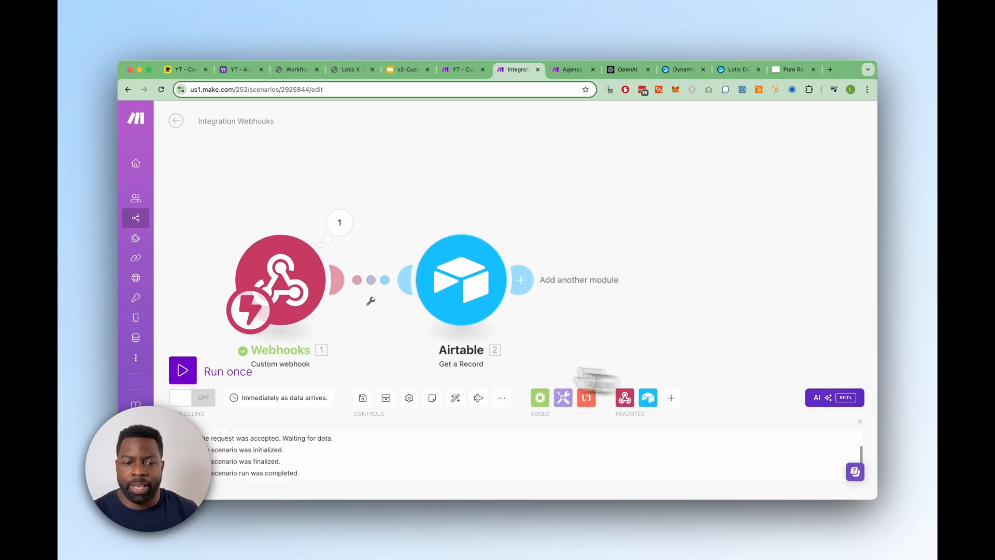
Step: Run the scenario once with another test of the Airtable script and inspect the output of the Get a Record module
{"action": "left_click", "coordinate": [200, 375]}
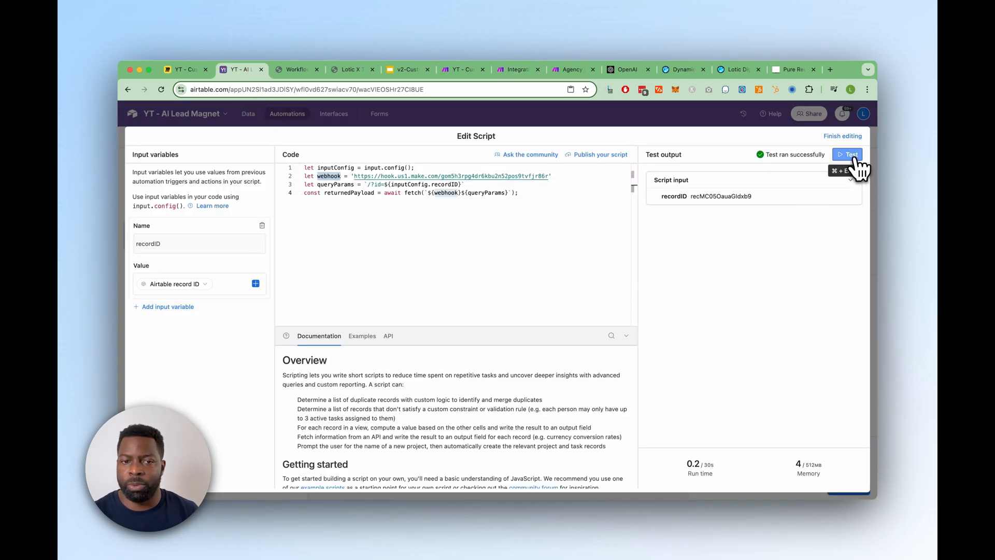
{"action": "left_click", "coordinate": [848, 154]}
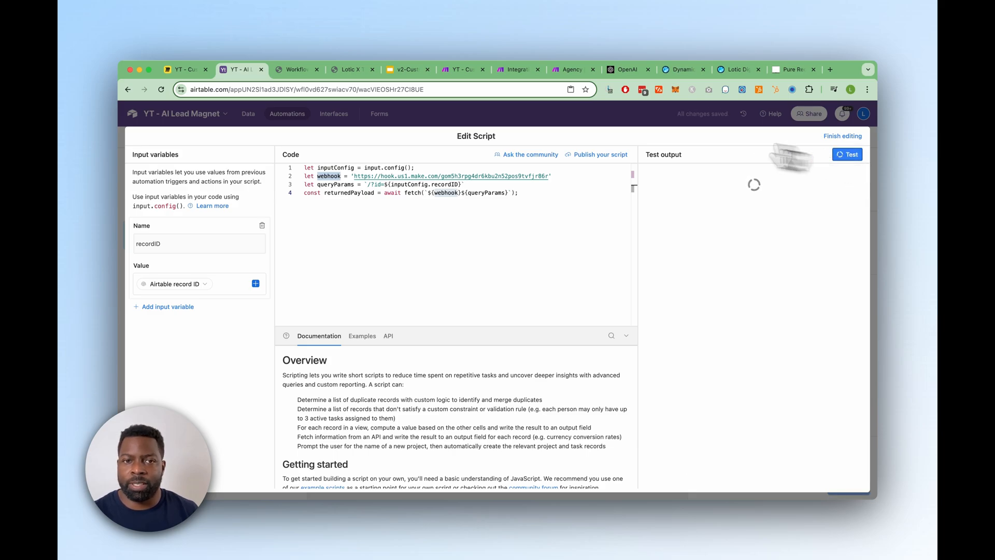
{"action": "left_click", "coordinate": [515, 72]}
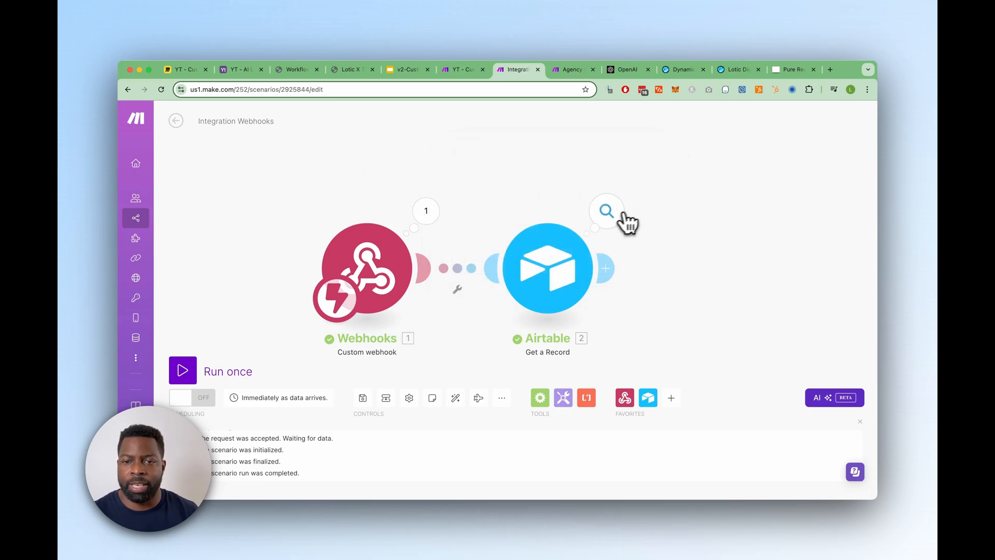
{"action": "left_click", "coordinate": [620, 212]}
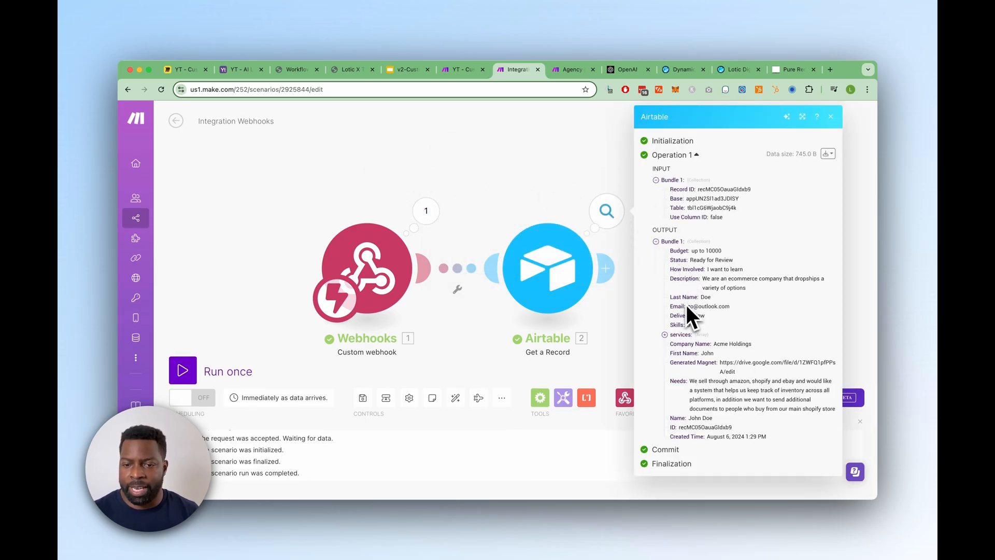
{"action": "left_click", "coordinate": [548, 200]}
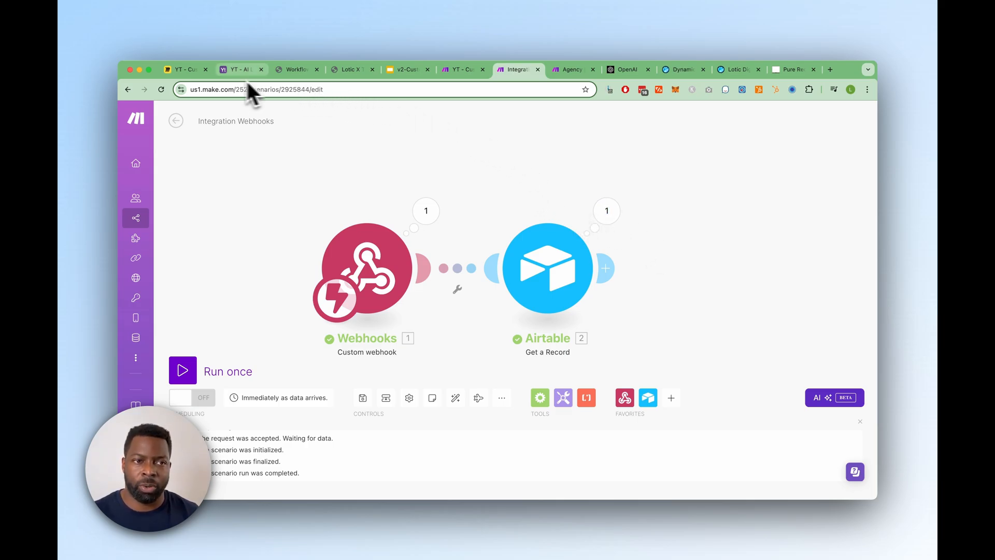
Step: Go to the YT - Custom Lead Magnet board in Miro and review the Airtable and Generate Content stages of the workflow
{"action": "left_click", "coordinate": [184, 70]}
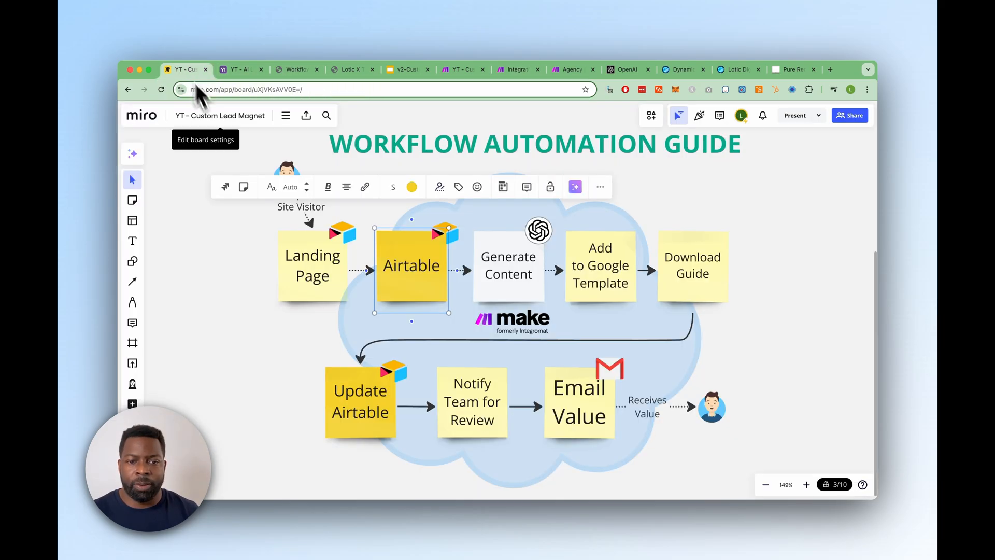
{"action": "left_click", "coordinate": [284, 377]}
{"action": "left_click", "coordinate": [421, 288]}
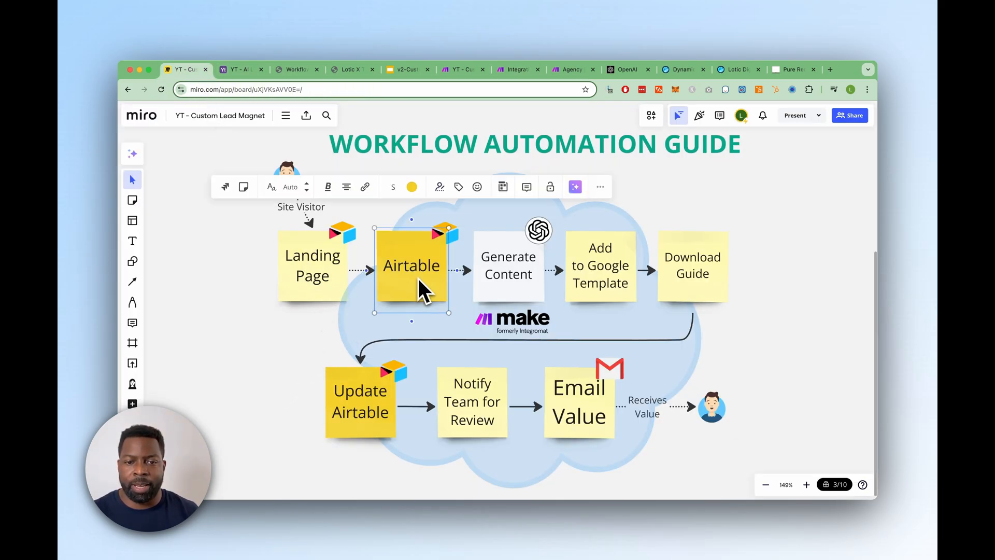
{"action": "left_click", "coordinate": [498, 273]}
{"action": "scroll", "coordinate": [505, 236], "scroll_direction": "down", "scroll_amount": 10}
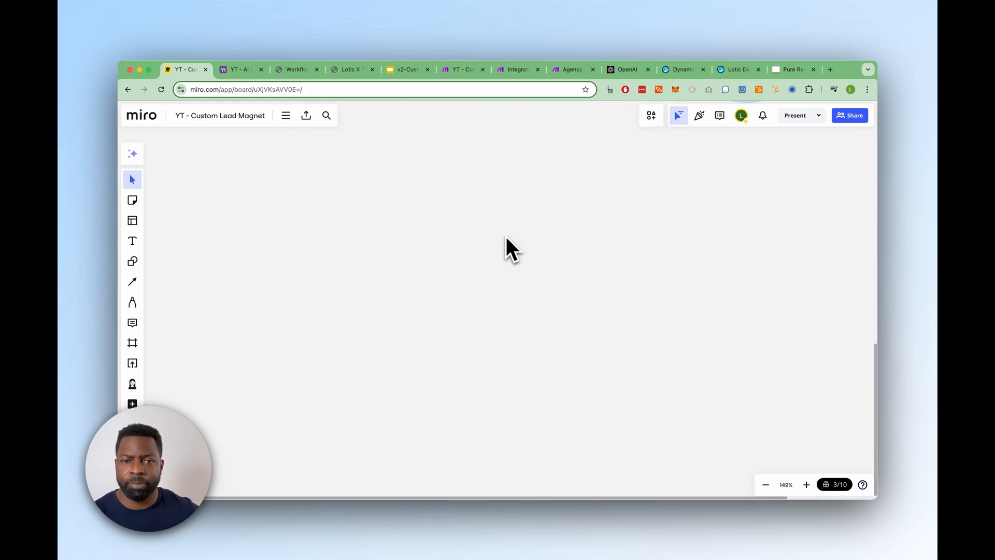
{"action": "scroll", "coordinate": [505, 236], "scroll_direction": "up", "scroll_amount": 10}
{"action": "scroll", "coordinate": [506, 237], "scroll_direction": "down", "scroll_amount": 2}
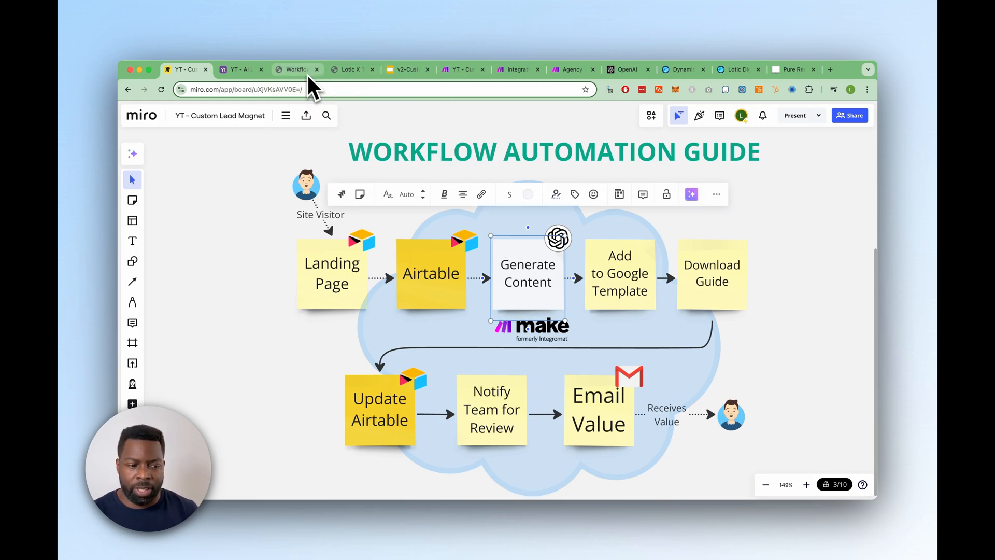
Step: Look over the module chain of the YT - Custom Lead Magnet scenario in Make, including its OpenAI branch
{"action": "left_click", "coordinate": [466, 70]}
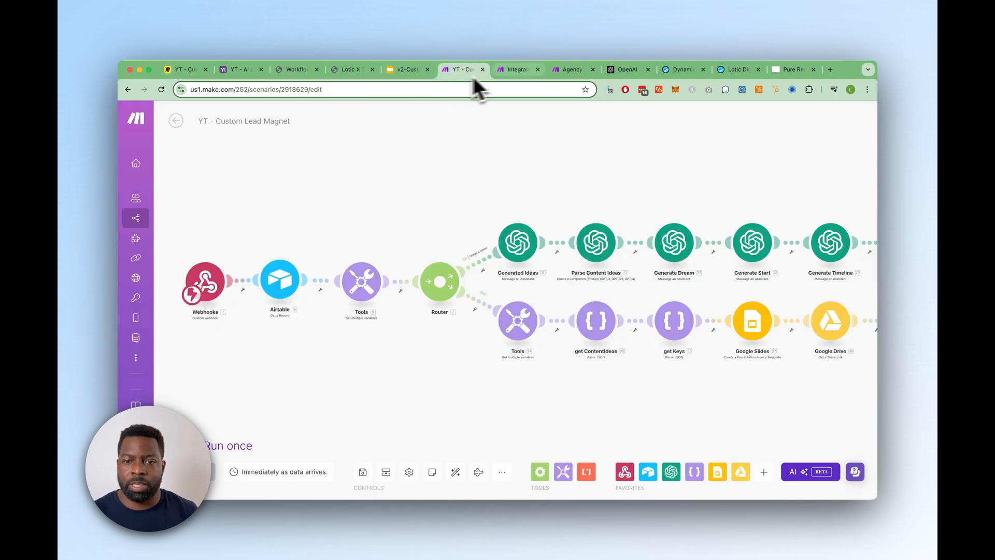
{"action": "scroll", "coordinate": [423, 191], "scroll_direction": "down", "scroll_amount": 5}
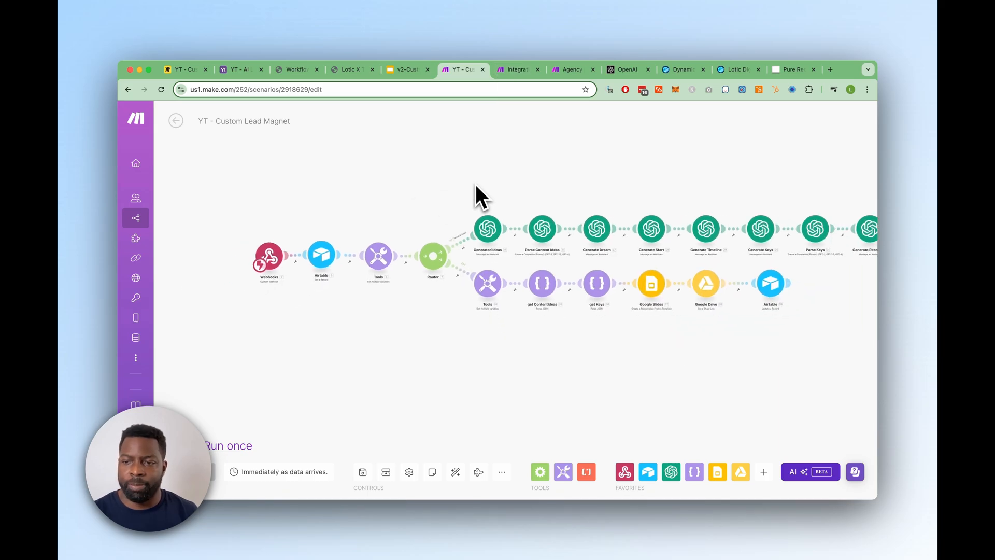
{"action": "left_click_drag", "start_coordinate": [518, 174], "coordinate": [490, 163]}
{"action": "scroll", "coordinate": [421, 169], "scroll_direction": "up", "scroll_amount": 3}
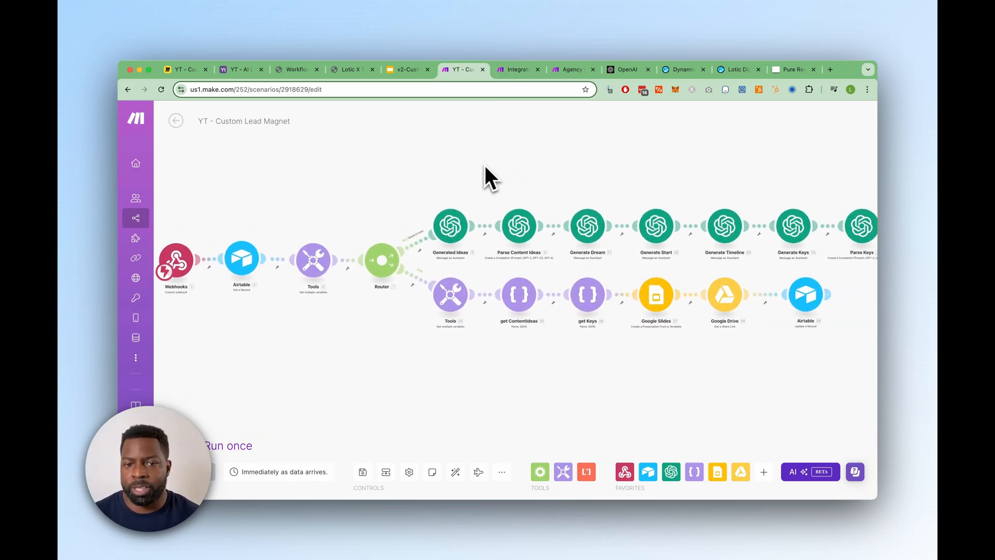
Step: On the OpenAI website, open the API Pricing page in a new browser tab
{"action": "left_click", "coordinate": [627, 72]}
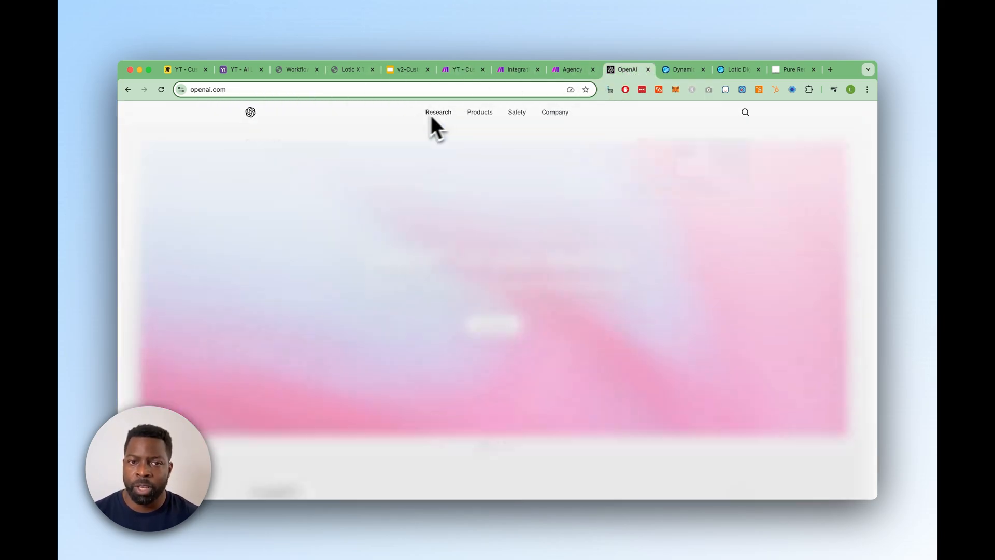
{"action": "mouse_move", "coordinate": [448, 115]}
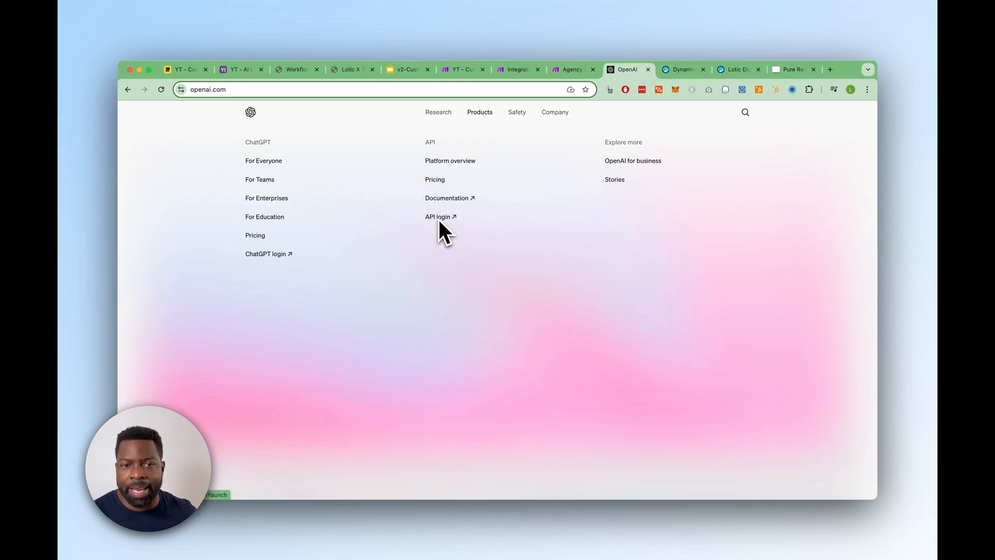
{"action": "right_click", "coordinate": [441, 180]}
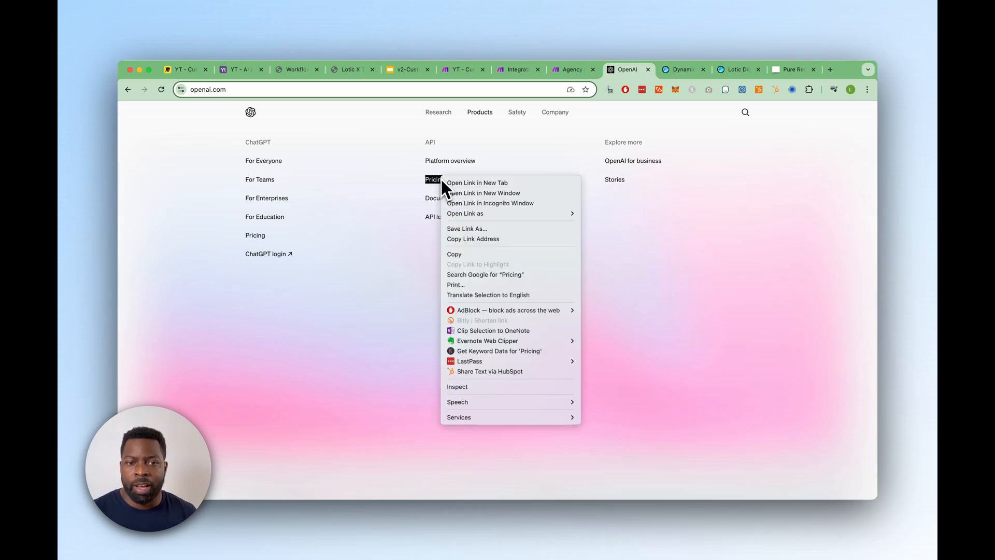
{"action": "left_click", "coordinate": [444, 182]}
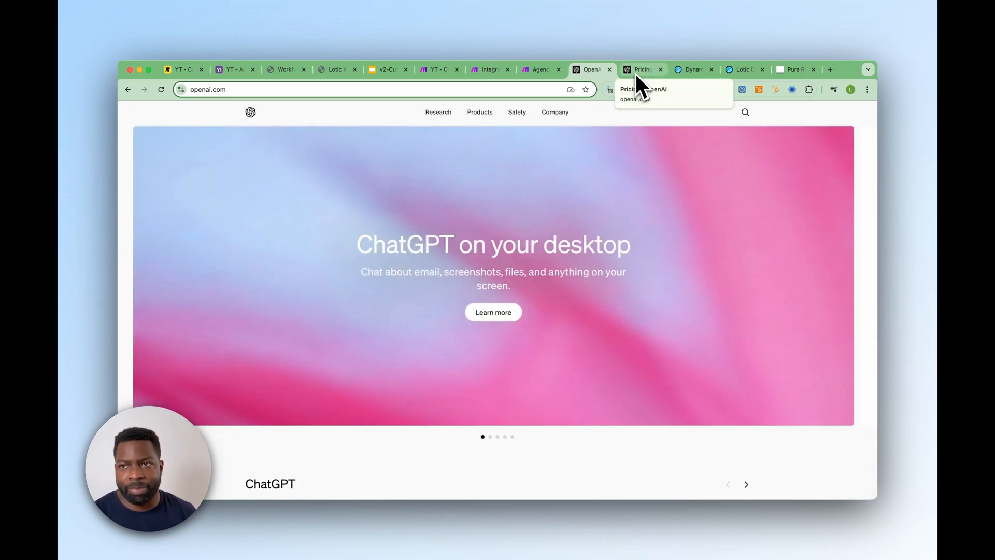
Step: Examine the GPT-4o input and output token prices on the API pricing page
{"action": "left_click", "coordinate": [635, 74]}
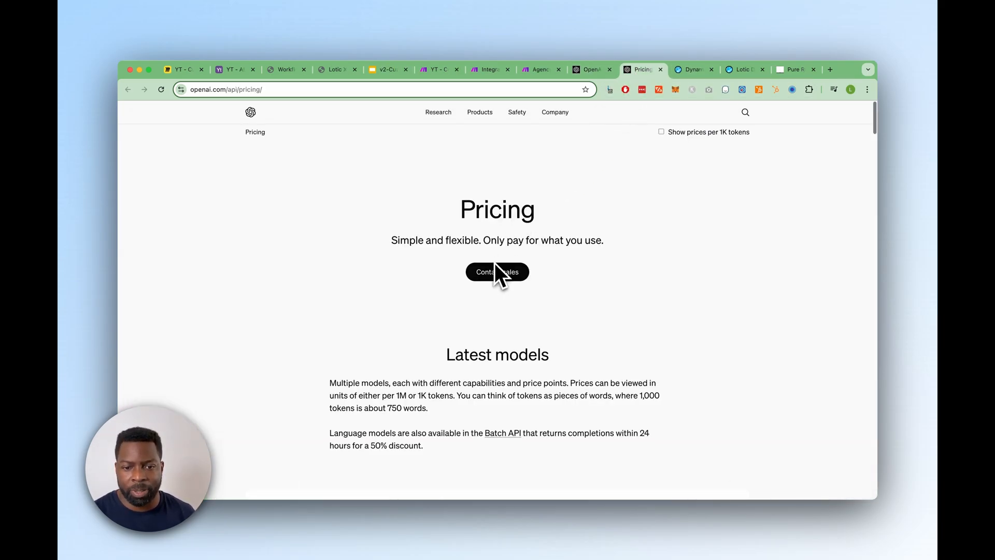
{"action": "scroll", "coordinate": [496, 267], "scroll_direction": "down", "scroll_amount": 5}
{"action": "scroll", "coordinate": [496, 267], "scroll_direction": "down", "scroll_amount": 2}
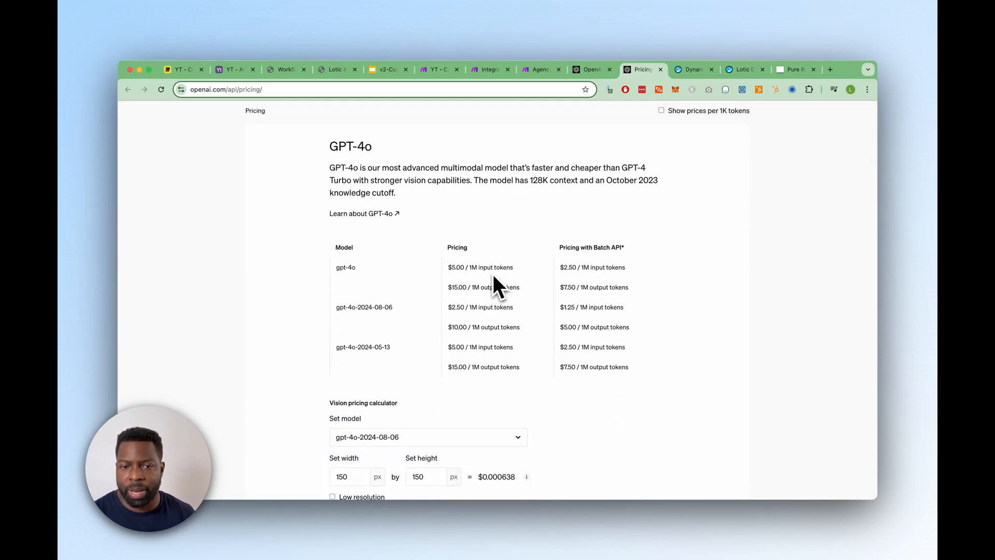
{"action": "scroll", "coordinate": [490, 280], "scroll_direction": "down", "scroll_amount": 2}
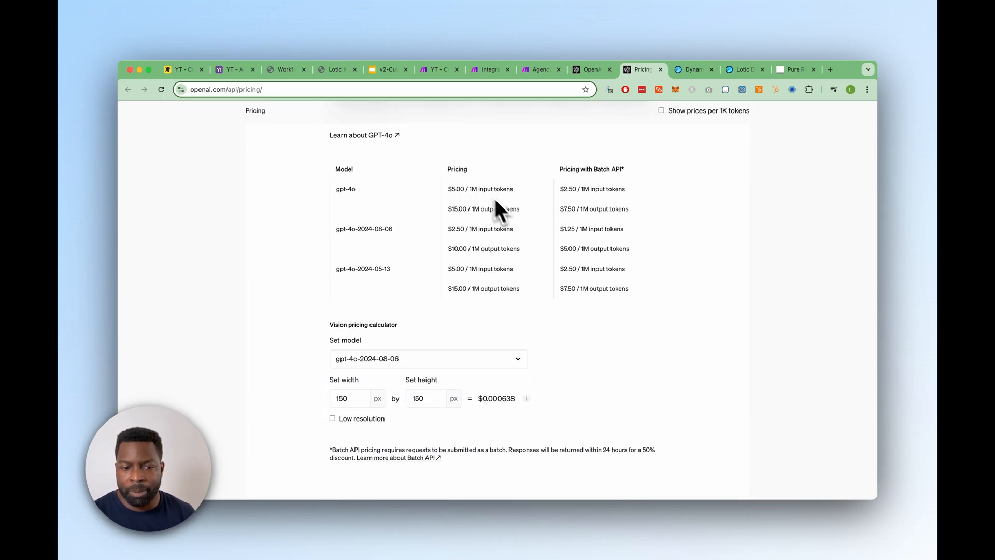
{"action": "scroll", "coordinate": [430, 228], "scroll_direction": "up", "scroll_amount": 1}
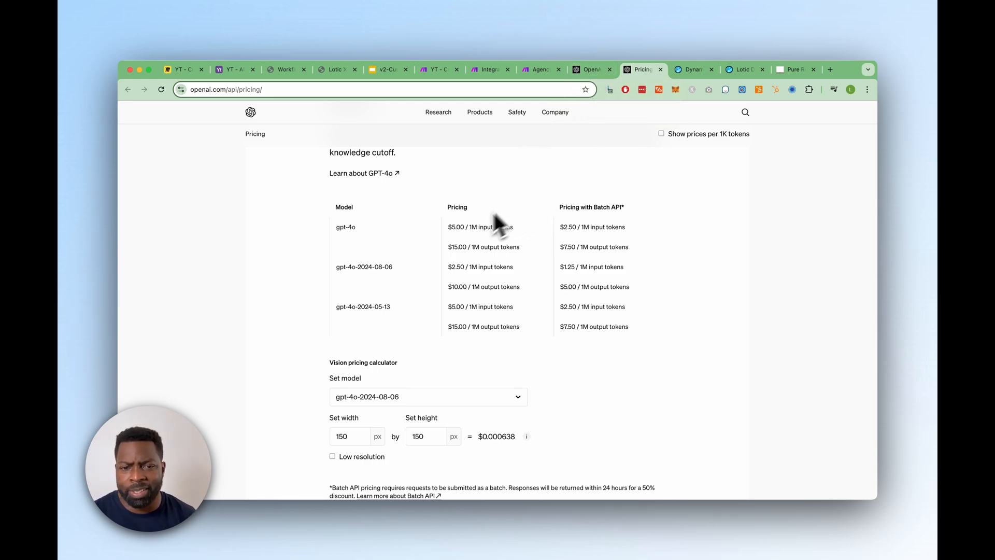
{"action": "scroll", "coordinate": [388, 195], "scroll_direction": "up", "scroll_amount": 3}
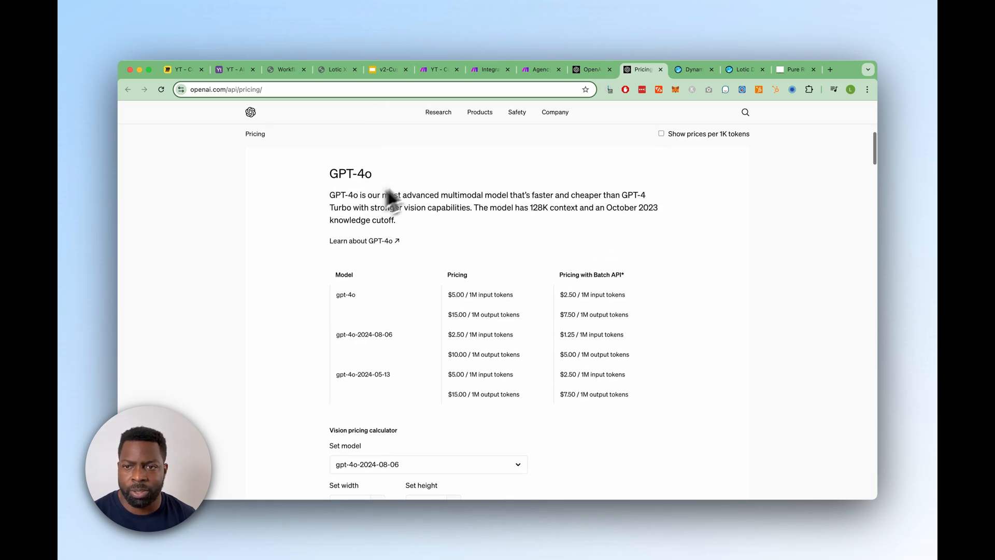
Step: Return to the OpenAI homepage, go to the API login and choose the API platform
{"action": "left_click", "coordinate": [595, 71]}
{"action": "left_click", "coordinate": [644, 72]}
{"action": "left_click", "coordinate": [594, 72]}
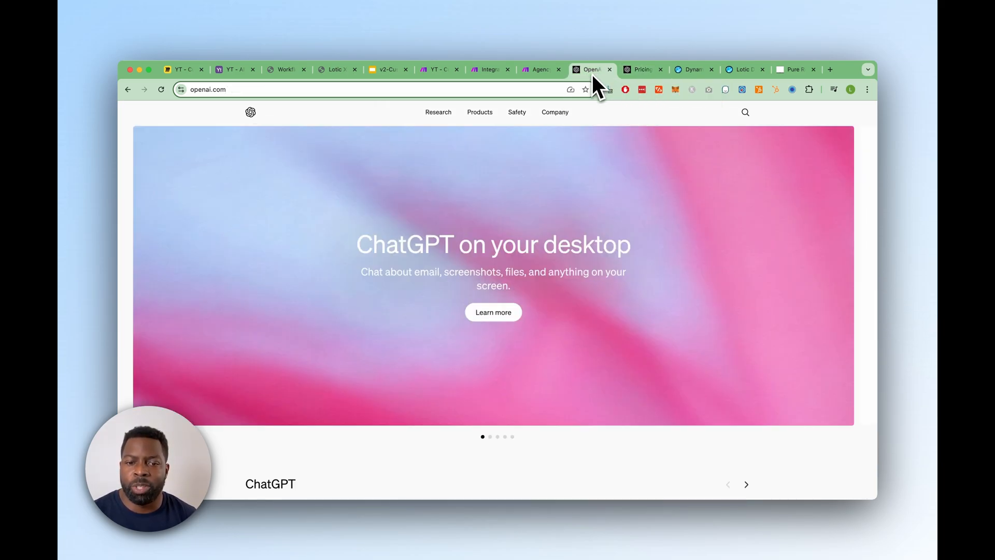
{"action": "left_click", "coordinate": [638, 73]}
{"action": "left_click", "coordinate": [590, 71]}
{"action": "scroll", "coordinate": [430, 205], "scroll_direction": "down", "scroll_amount": 3}
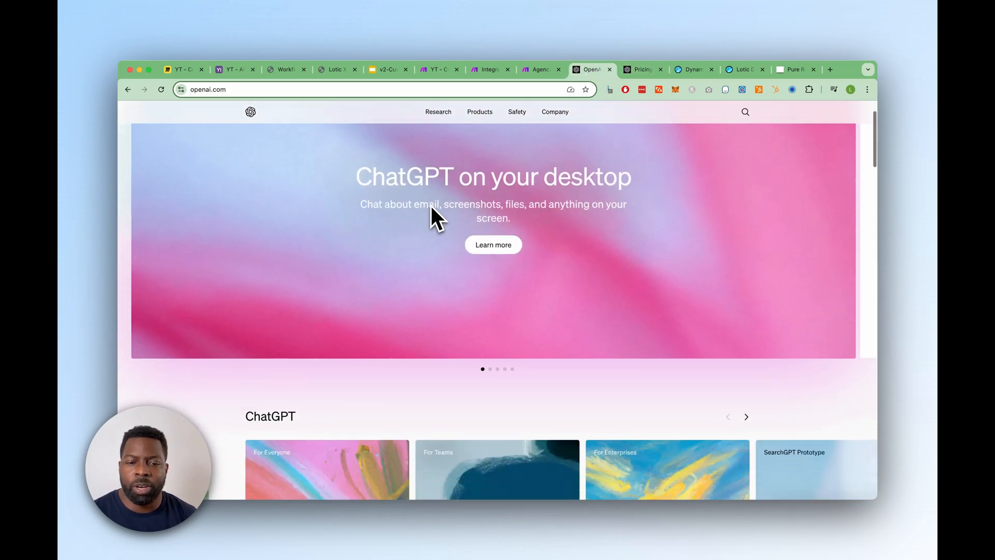
{"action": "scroll", "coordinate": [430, 206], "scroll_direction": "up", "scroll_amount": 3}
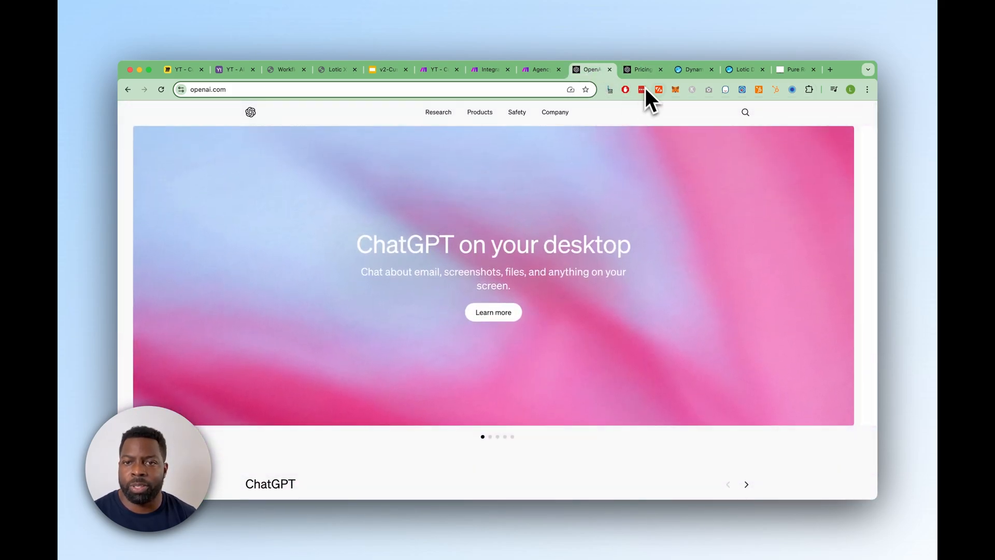
{"action": "mouse_move", "coordinate": [531, 115]}
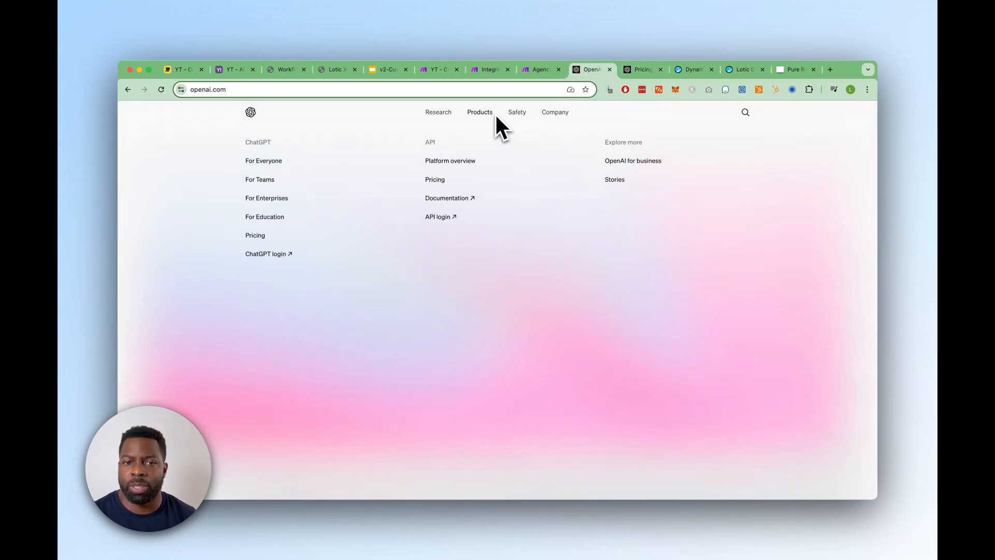
{"action": "left_click", "coordinate": [439, 222]}
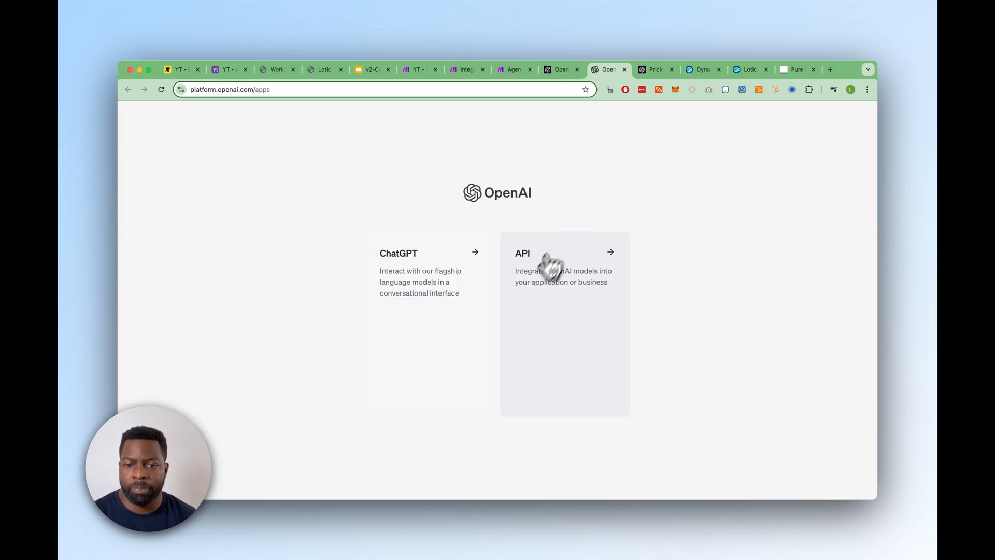
{"action": "left_click", "coordinate": [585, 271]}
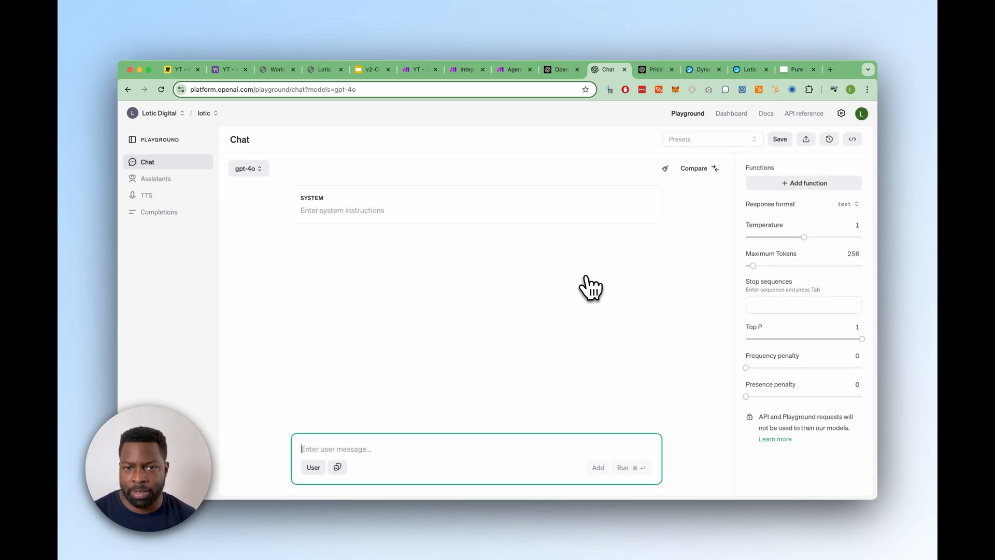
Step: Switch the OpenAI platform to the youtube project and open its Assistants playground
{"action": "left_click", "coordinate": [214, 113]}
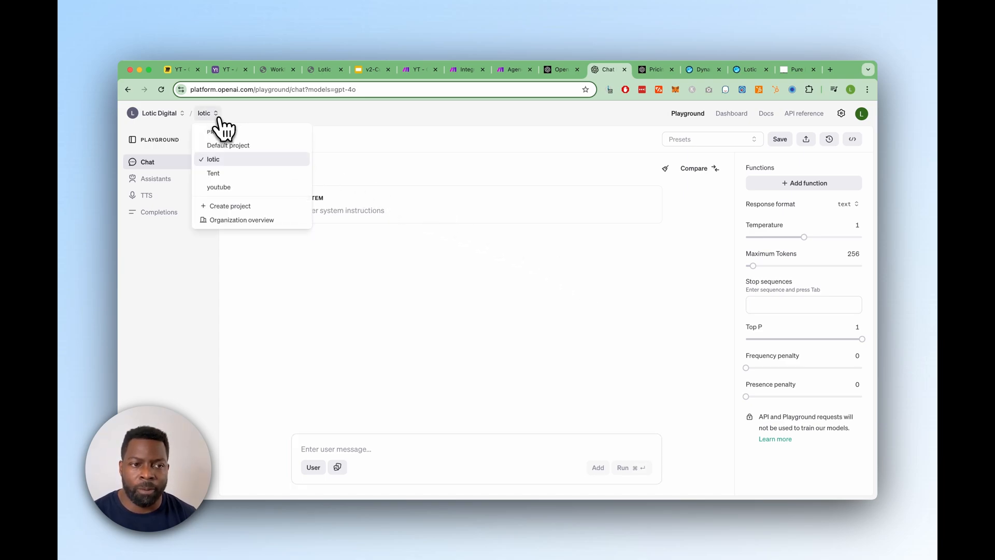
{"action": "left_click", "coordinate": [232, 187]}
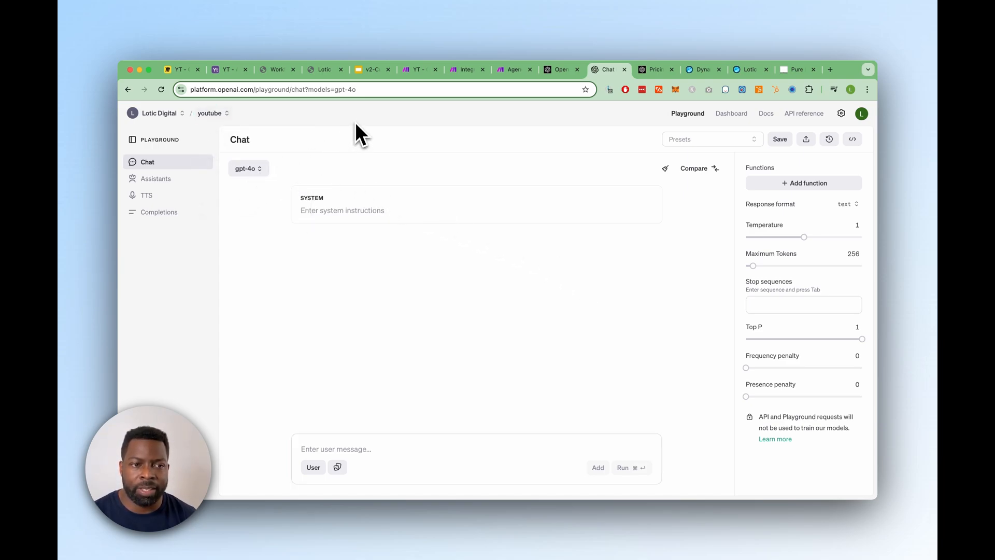
{"action": "left_click", "coordinate": [169, 180]}
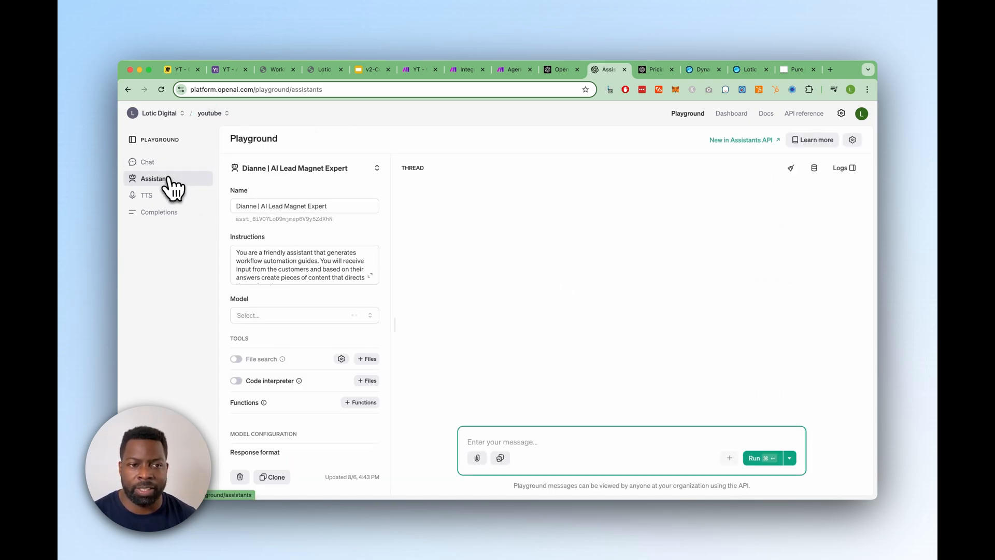
Step: Create a new blank assistant in the youtube project
{"action": "left_click", "coordinate": [374, 169]}
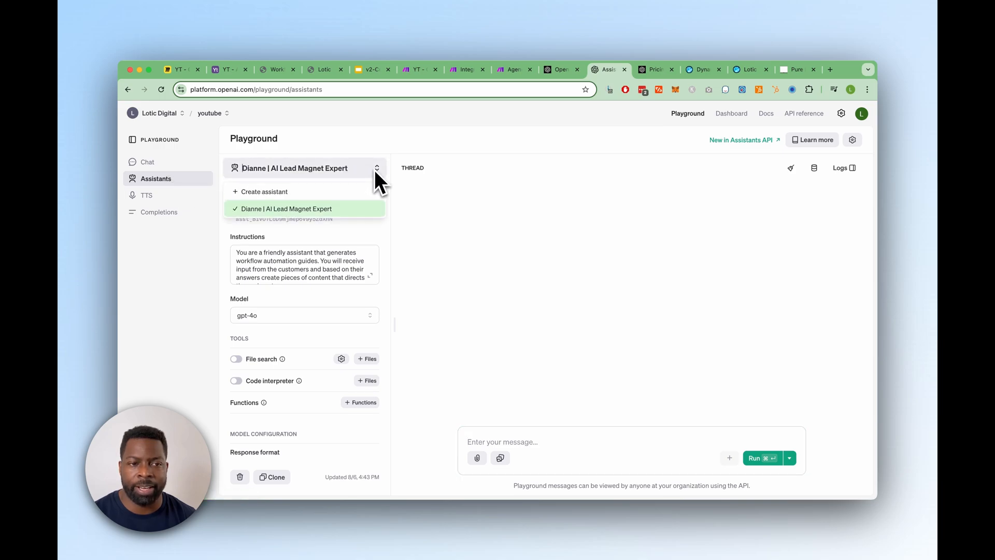
{"action": "left_click", "coordinate": [264, 193]}
{"action": "left_click", "coordinate": [261, 205]}
{"action": "left_click", "coordinate": [266, 196]}
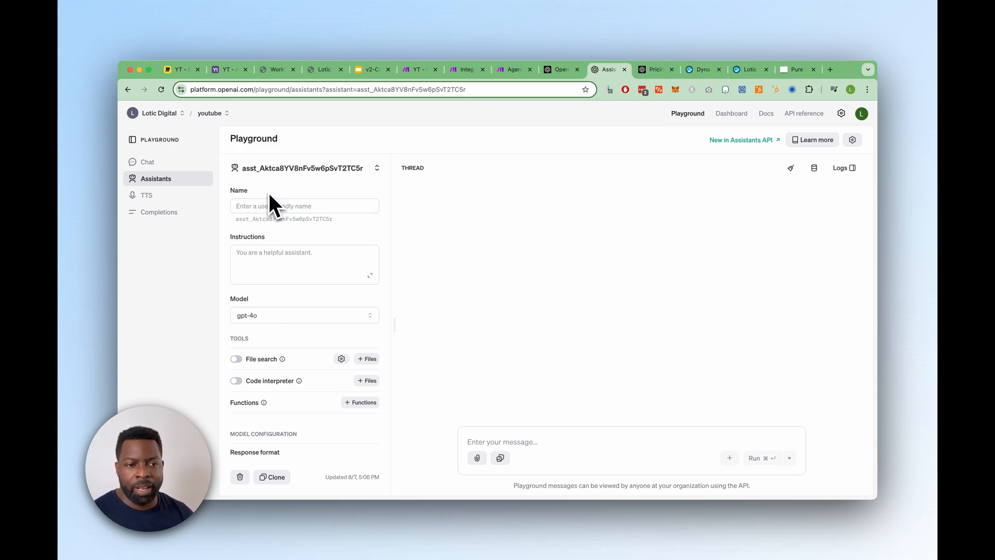
{"action": "left_click", "coordinate": [285, 254]}
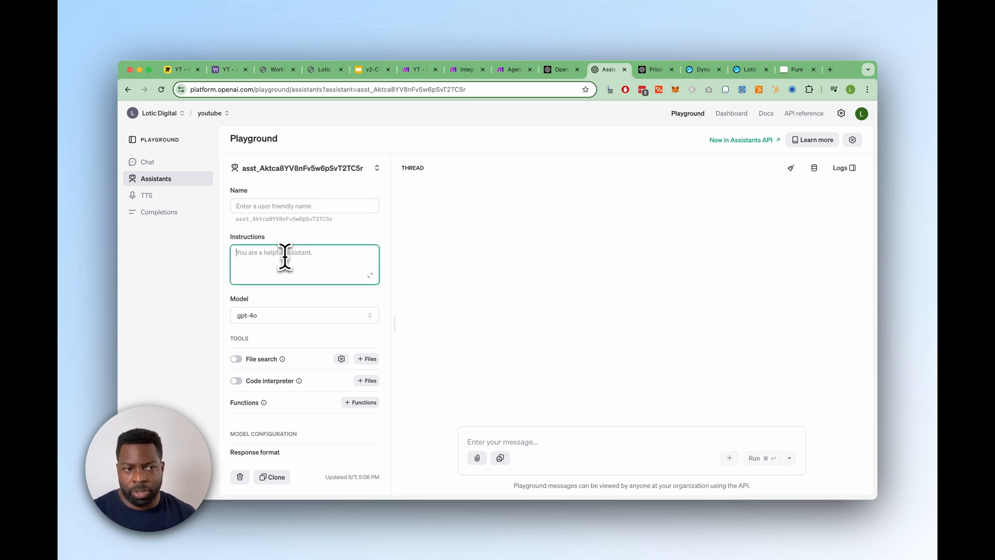
Step: Switch to the lotic project and look at the name of its AI Lead Magnet Expert assistant
{"action": "left_click", "coordinate": [226, 114]}
{"action": "left_click", "coordinate": [236, 168]}
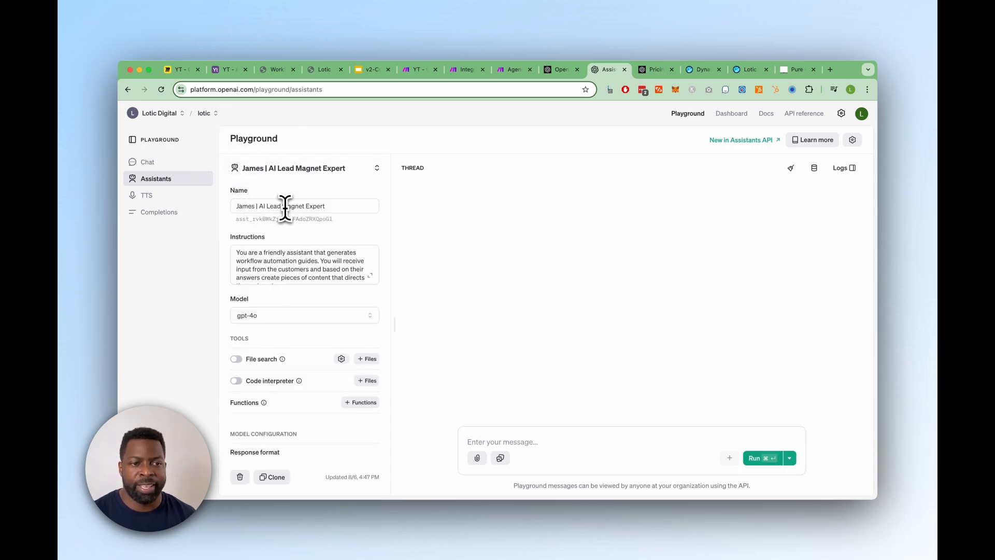
{"action": "left_click", "coordinate": [284, 207]}
{"action": "key", "text": "super+a"}
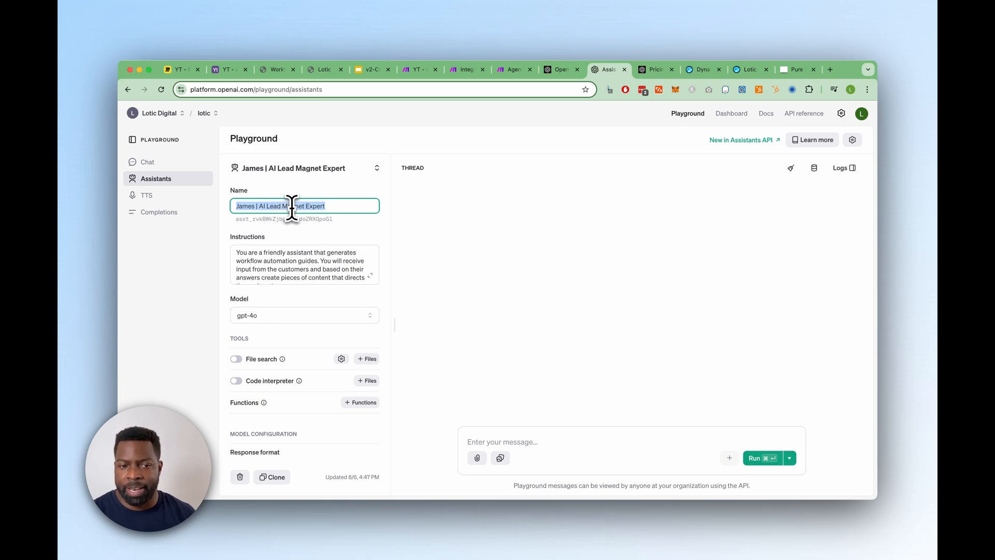
{"action": "left_click", "coordinate": [350, 206]}
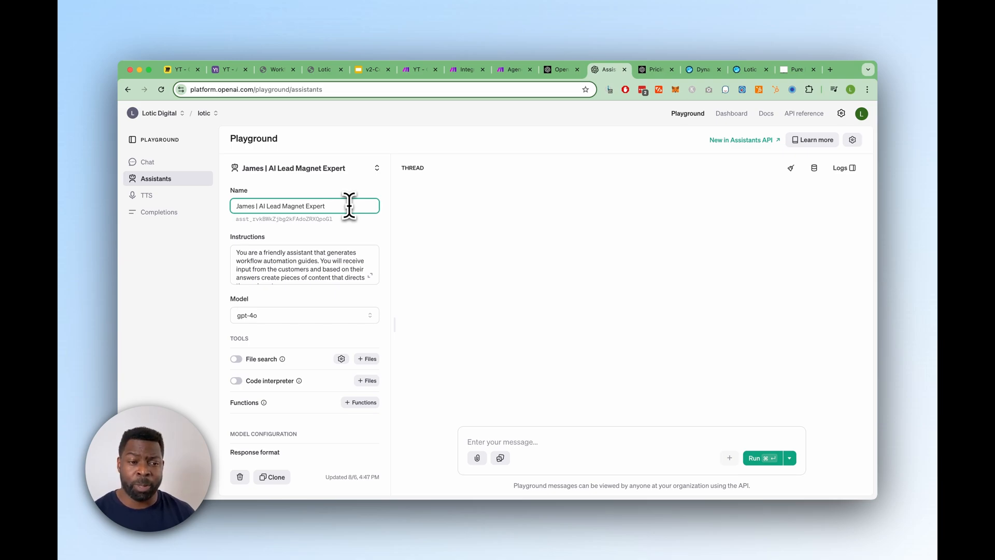
Step: Read through the full instructions of the AI Lead Magnet Expert assistant in the lotic project
{"action": "scroll", "coordinate": [313, 260], "scroll_direction": "down", "scroll_amount": 5}
{"action": "scroll", "coordinate": [313, 260], "scroll_direction": "up", "scroll_amount": 5}
{"action": "scroll", "coordinate": [313, 260], "scroll_direction": "down", "scroll_amount": 10}
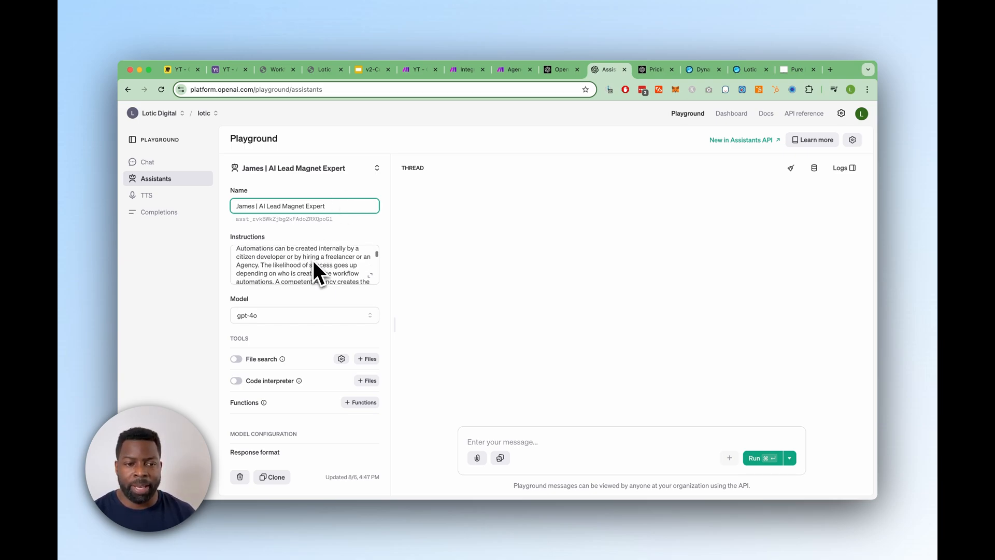
{"action": "scroll", "coordinate": [313, 260], "scroll_direction": "down", "scroll_amount": 10}
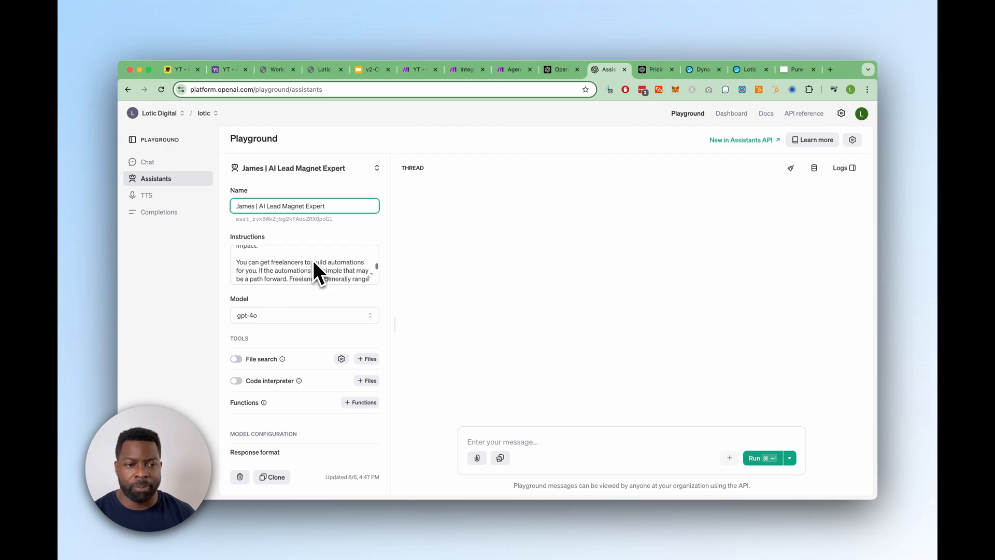
{"action": "scroll", "coordinate": [312, 260], "scroll_direction": "up", "scroll_amount": 6}
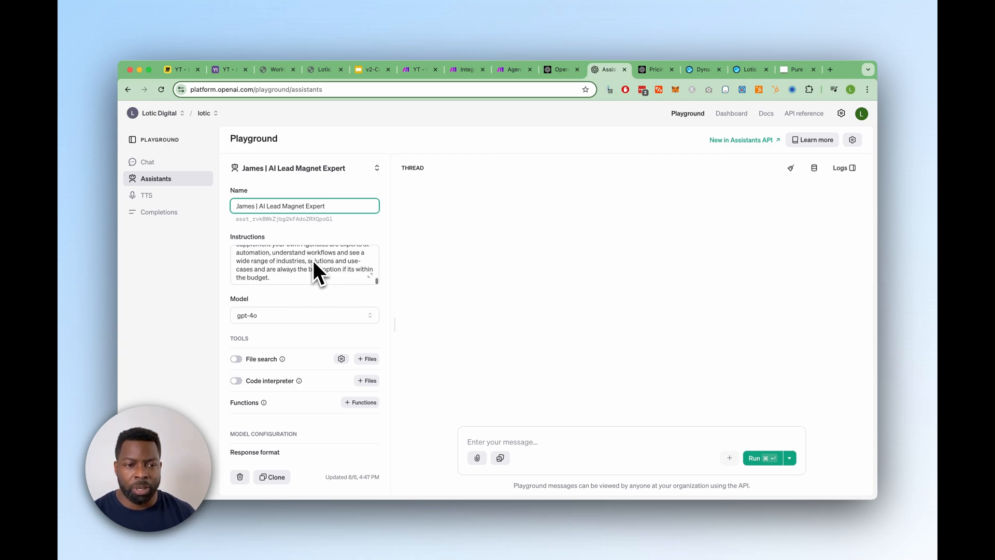
{"action": "scroll", "coordinate": [313, 260], "scroll_direction": "down", "scroll_amount": 10}
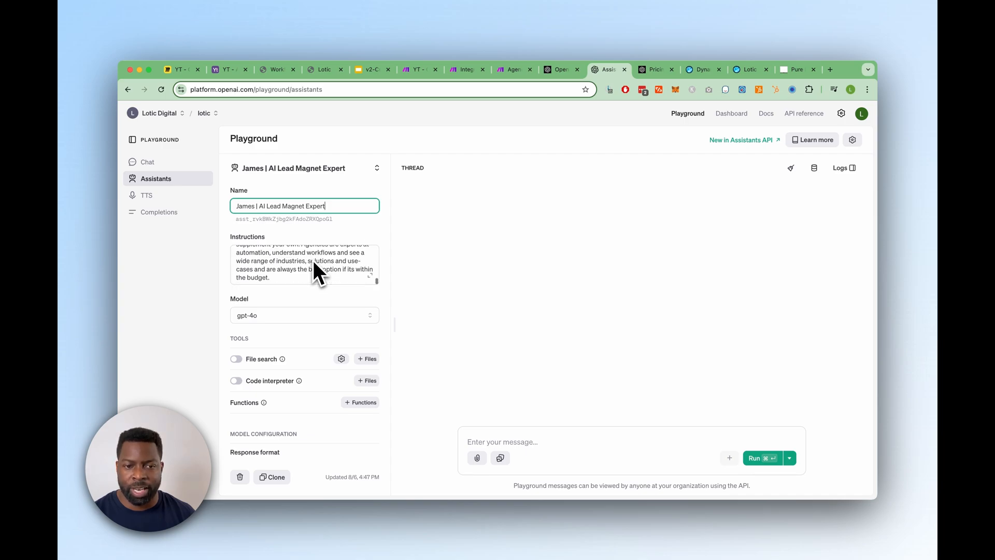
{"action": "left_click", "coordinate": [377, 223]}
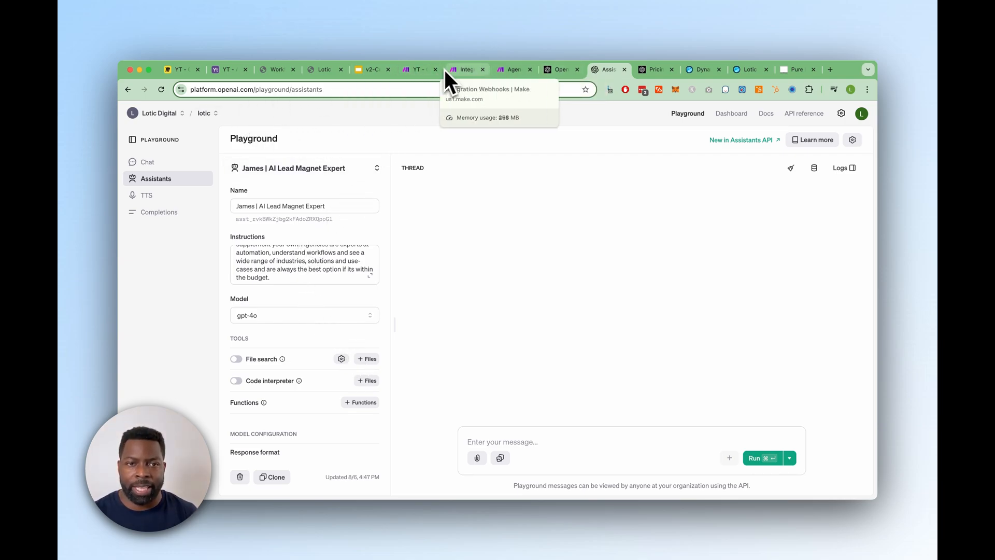
Step: Look over the YT - Custom Lead Magnet scenario in Make and the v2-CustomAutomationGuide-Template presentation in Google Slides
{"action": "left_click", "coordinate": [421, 69]}
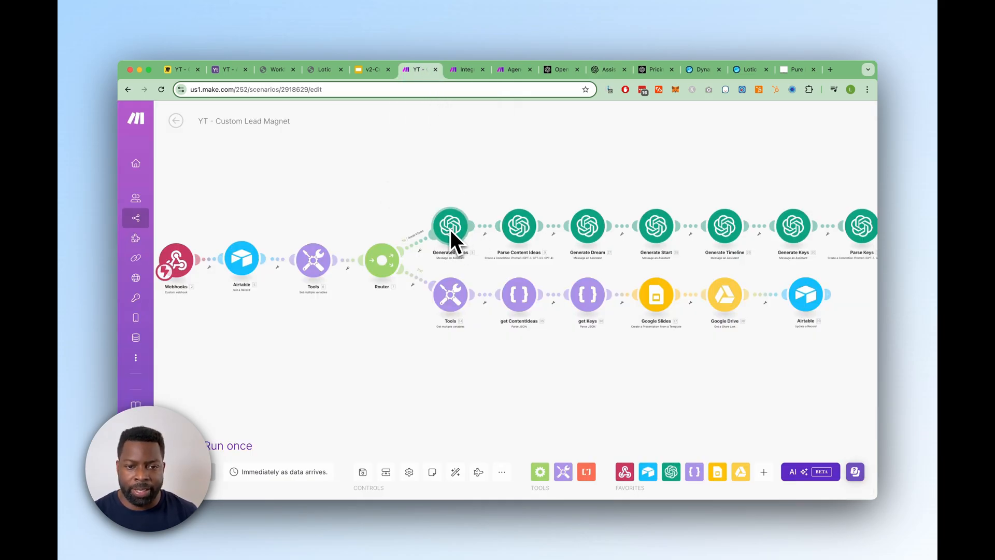
{"action": "left_click", "coordinate": [370, 71]}
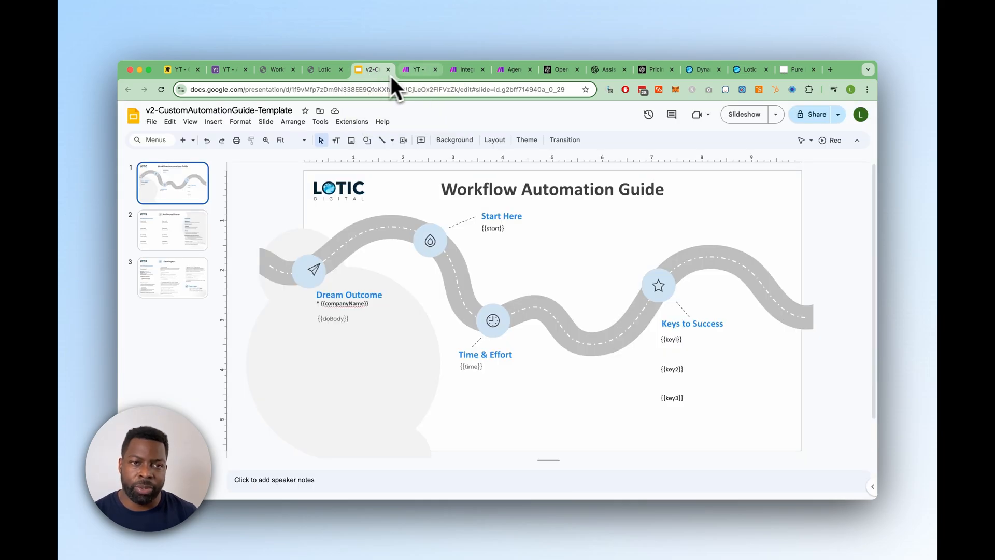
{"action": "left_click", "coordinate": [409, 73]}
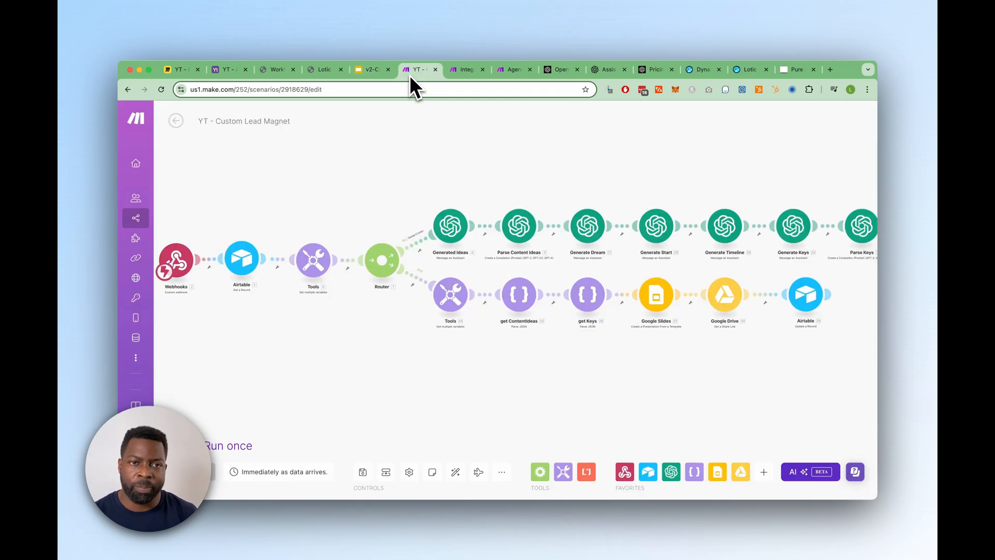
Step: Go to the Lotic X The squeeky squeegy PDF guide and examine the workflow automations on its Additional Ideas page
{"action": "left_click", "coordinate": [313, 72]}
{"action": "scroll", "coordinate": [362, 231], "scroll_direction": "down", "scroll_amount": 2}
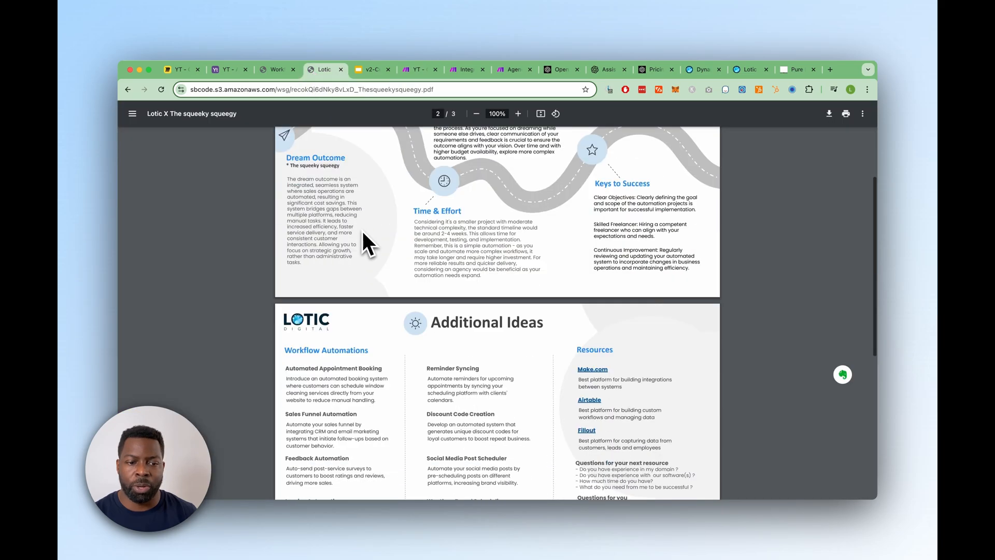
{"action": "scroll", "coordinate": [363, 231], "scroll_direction": "down", "scroll_amount": 3}
{"action": "left_click_drag", "start_coordinate": [288, 203], "coordinate": [486, 353]}
{"action": "left_click", "coordinate": [484, 359]}
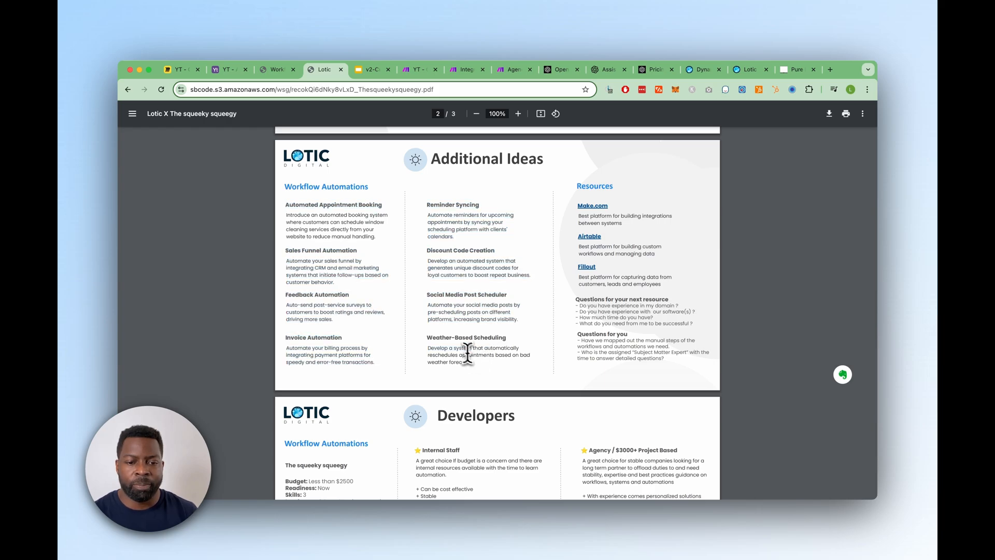
{"action": "left_click_drag", "start_coordinate": [483, 356], "coordinate": [318, 218]}
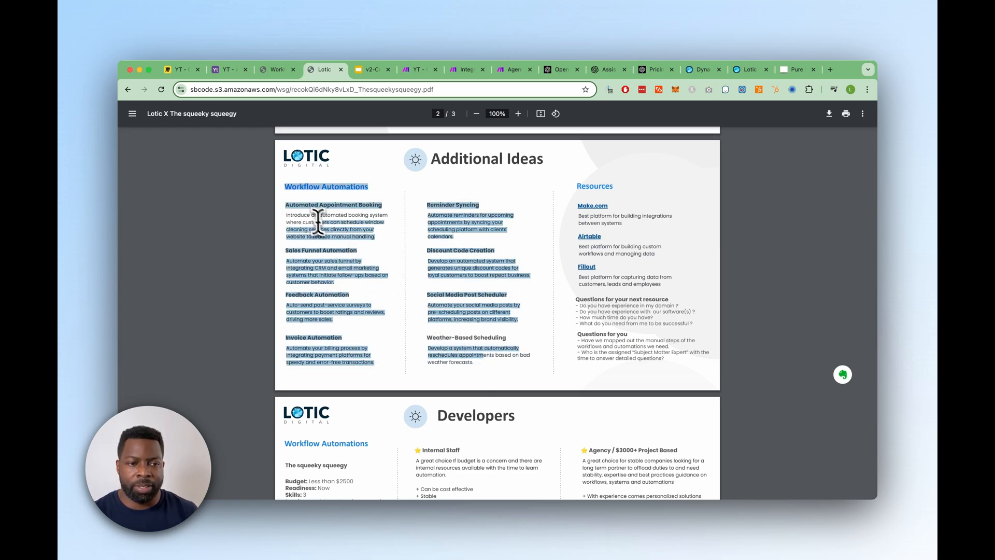
{"action": "left_click", "coordinate": [306, 205]}
Step: Examine the Dream Outcome text on the first page of the PDF guide
{"action": "scroll", "coordinate": [315, 226], "scroll_direction": "up", "scroll_amount": 3}
{"action": "scroll", "coordinate": [316, 234], "scroll_direction": "up", "scroll_amount": 1}
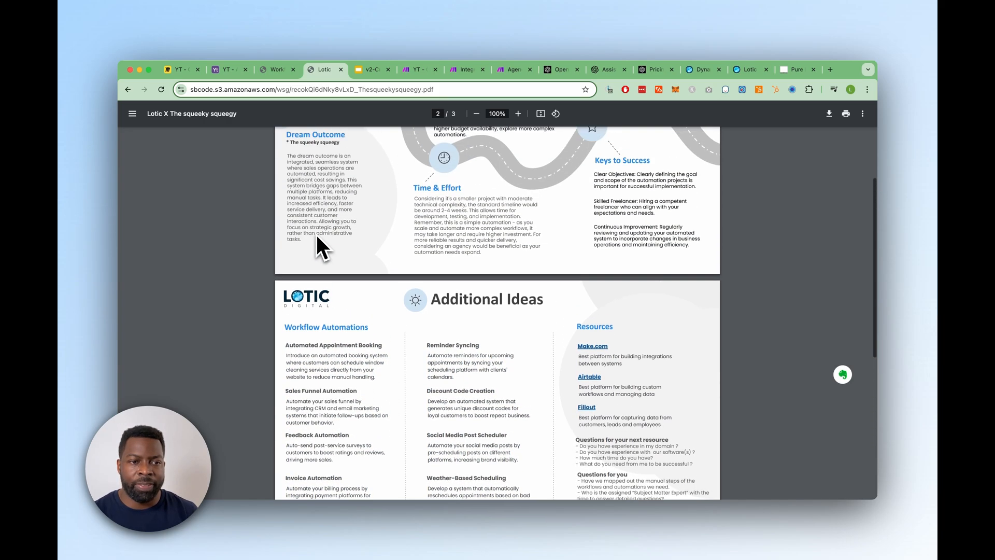
{"action": "scroll", "coordinate": [316, 174], "scroll_direction": "up", "scroll_amount": 1}
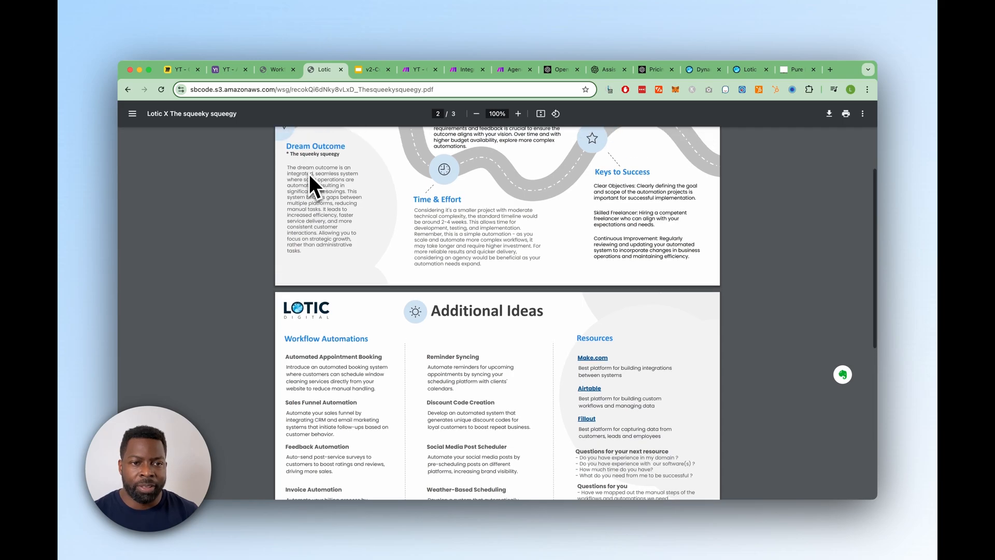
{"action": "scroll", "coordinate": [308, 173], "scroll_direction": "down", "scroll_amount": 8}
{"action": "scroll", "coordinate": [310, 176], "scroll_direction": "up", "scroll_amount": 11}
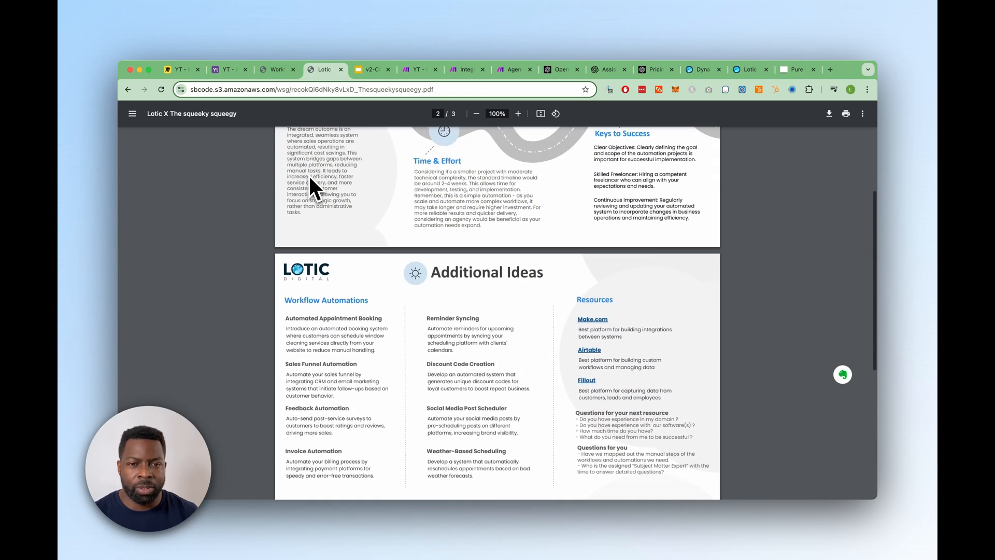
{"action": "scroll", "coordinate": [296, 151], "scroll_direction": "up", "scroll_amount": 3}
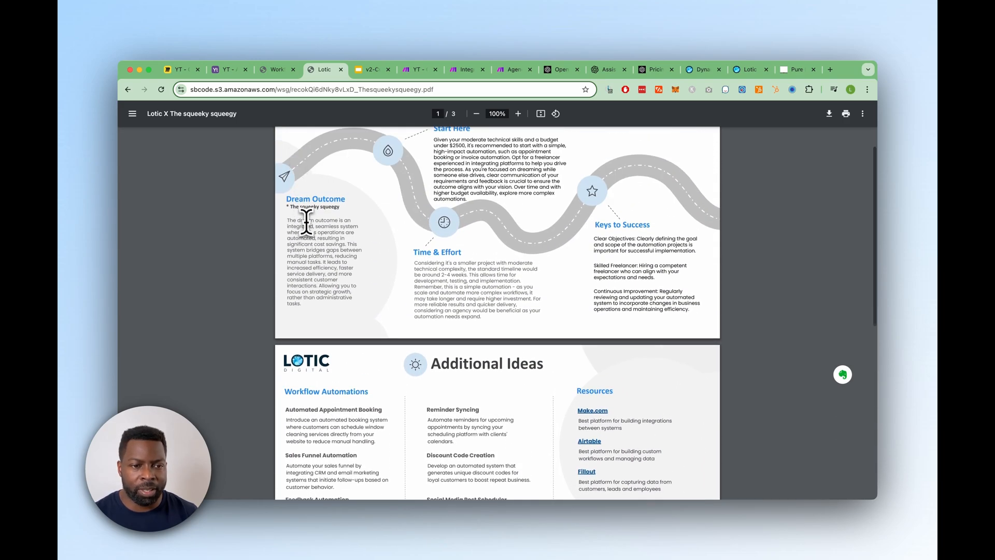
{"action": "left_click_drag", "start_coordinate": [287, 221], "coordinate": [325, 267]}
Step: Read the Social Media Post Scheduler, Weather-Based Scheduling, Feedback Automation and Invoice Automation ideas on the guide's Additional Ideas page
{"action": "scroll", "coordinate": [326, 261], "scroll_direction": "down", "scroll_amount": 4}
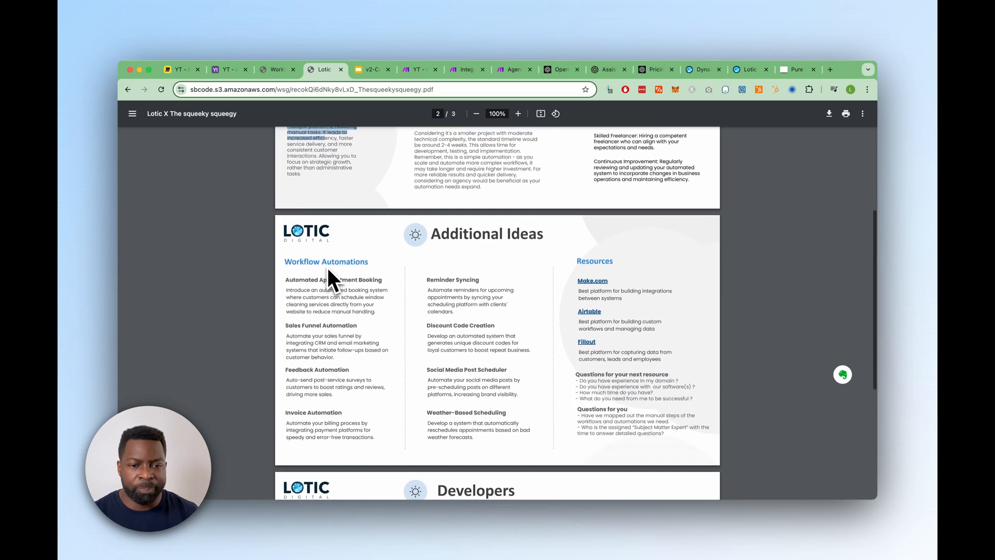
{"action": "scroll", "coordinate": [328, 268], "scroll_direction": "down", "scroll_amount": 1}
{"action": "scroll", "coordinate": [420, 267], "scroll_direction": "down", "scroll_amount": 1}
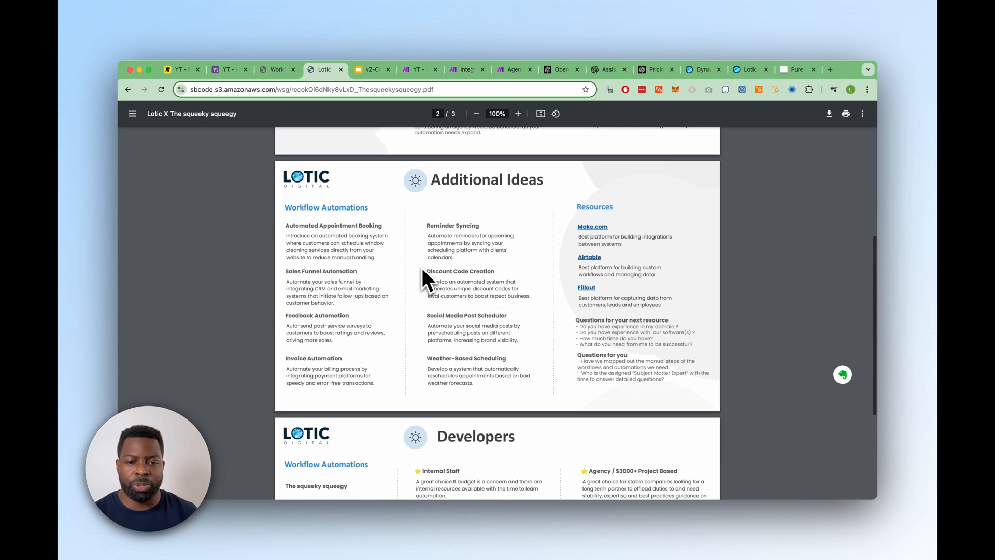
{"action": "left_click_drag", "start_coordinate": [508, 314], "coordinate": [422, 316]}
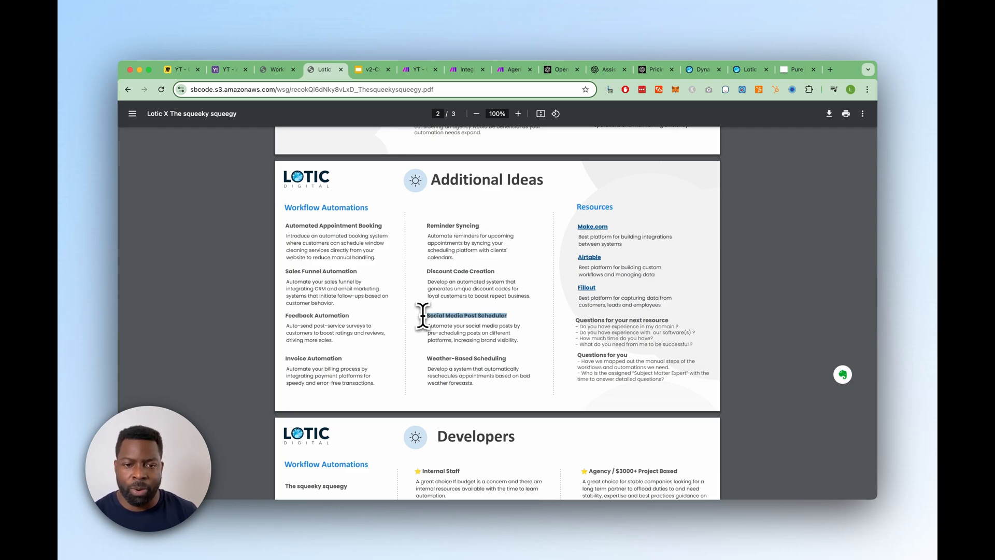
{"action": "left_click_drag", "start_coordinate": [509, 358], "coordinate": [420, 361]}
{"action": "triple_click", "coordinate": [460, 375]}
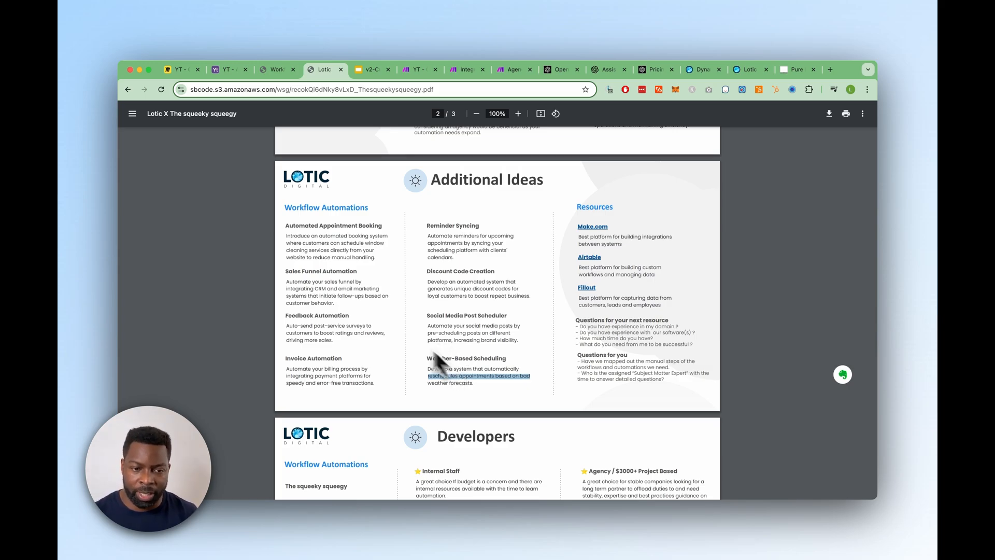
{"action": "left_click_drag", "start_coordinate": [303, 326], "coordinate": [323, 339]}
{"action": "left_click_drag", "start_coordinate": [339, 375], "coordinate": [345, 374]}
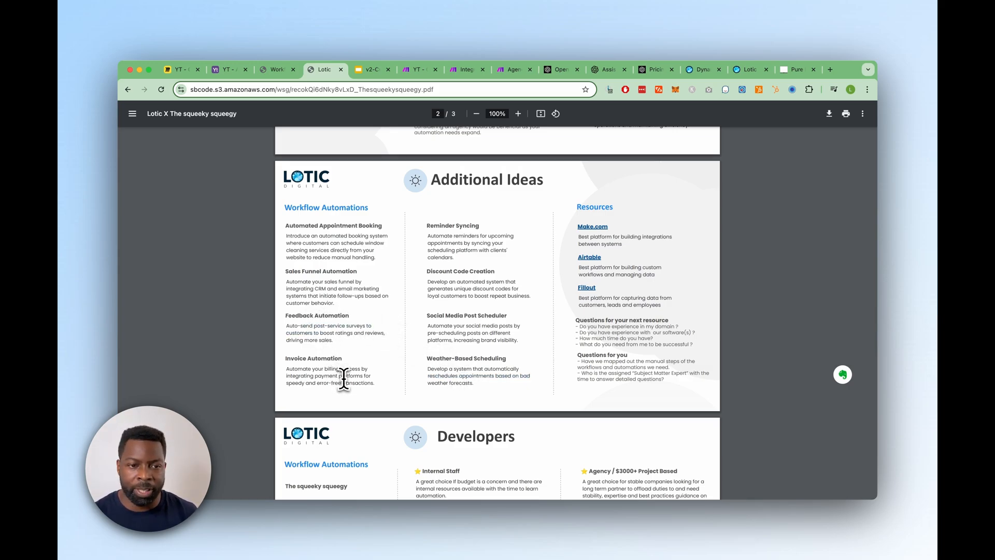
Step: Read the Automated Appointment Booking title and description on the guide's Additional Ideas page
{"action": "left_click_drag", "start_coordinate": [348, 238], "coordinate": [361, 246]}
{"action": "left_click", "coordinate": [370, 248]}
{"action": "left_click_drag", "start_coordinate": [287, 225], "coordinate": [372, 235]}
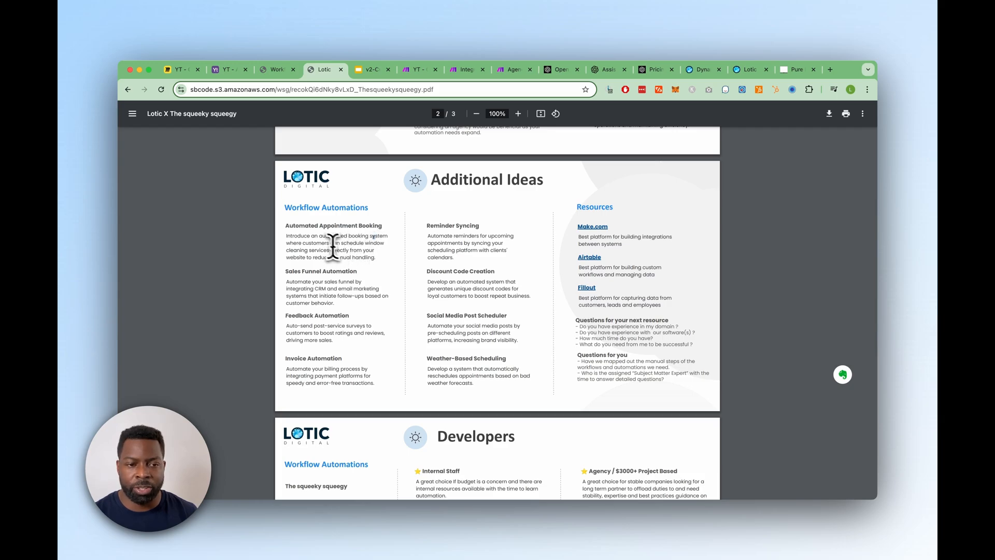
{"action": "left_click_drag", "start_coordinate": [287, 237], "coordinate": [361, 258]}
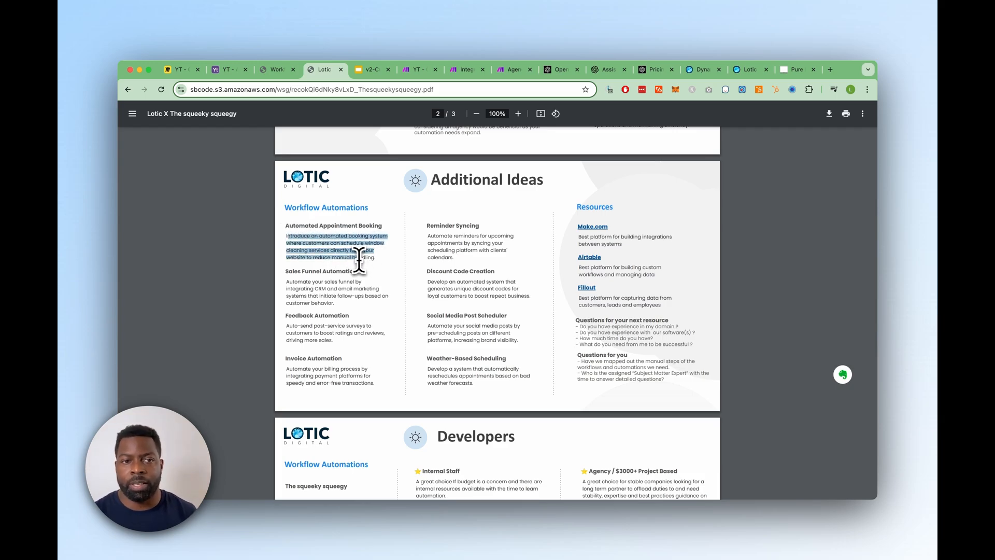
Step: Switch to the YT - Custom Lead Magnet scenario in Make and move the Generated Ideas module slightly above its row
{"action": "left_click", "coordinate": [418, 70]}
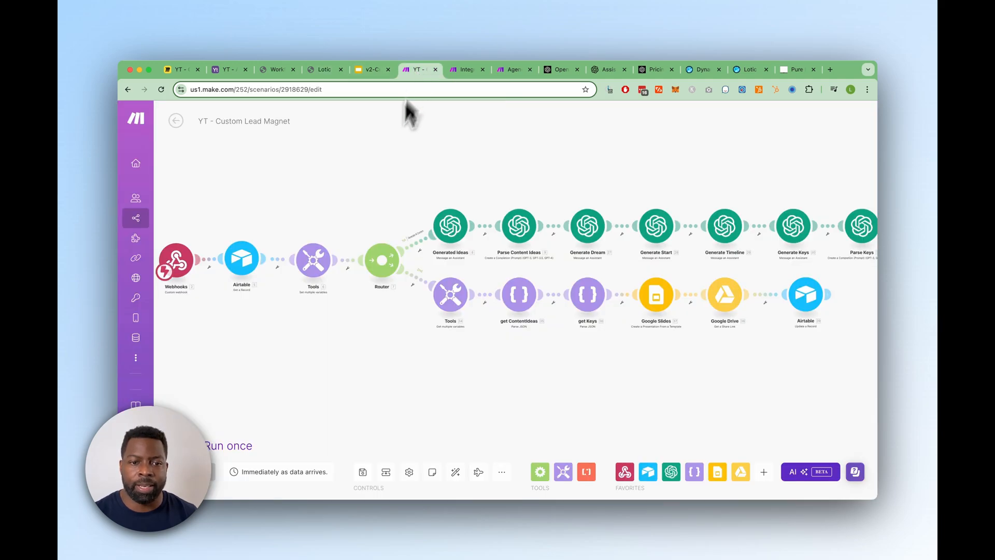
{"action": "left_click_drag", "start_coordinate": [459, 240], "coordinate": [461, 217]}
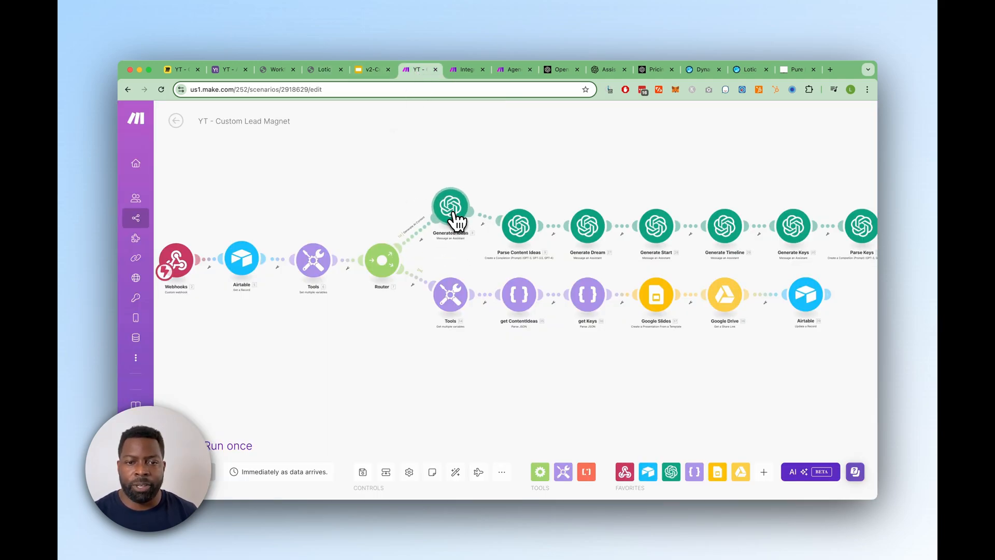
{"action": "left_click", "coordinate": [456, 218]}
{"action": "left_click", "coordinate": [417, 185]}
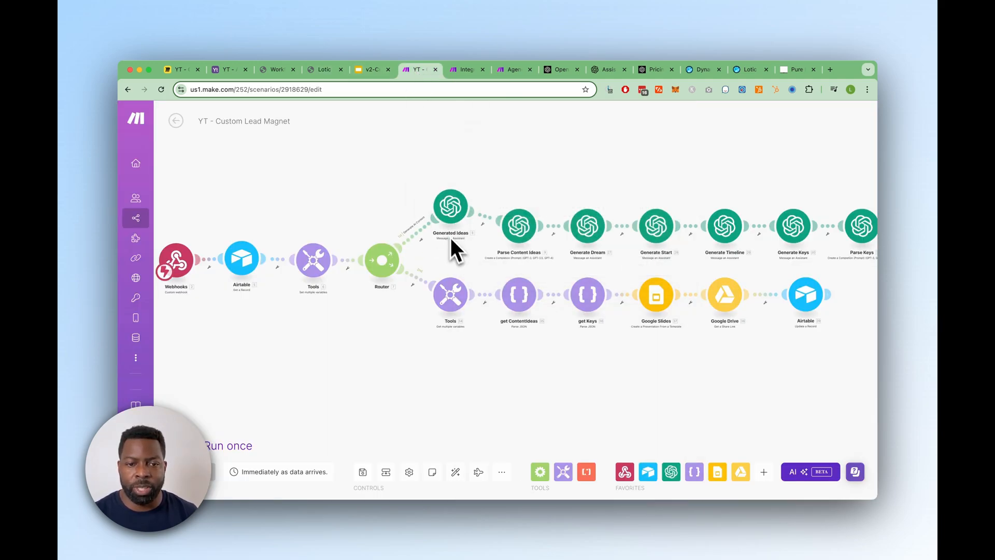
{"action": "scroll", "coordinate": [451, 240], "scroll_direction": "up", "scroll_amount": 5}
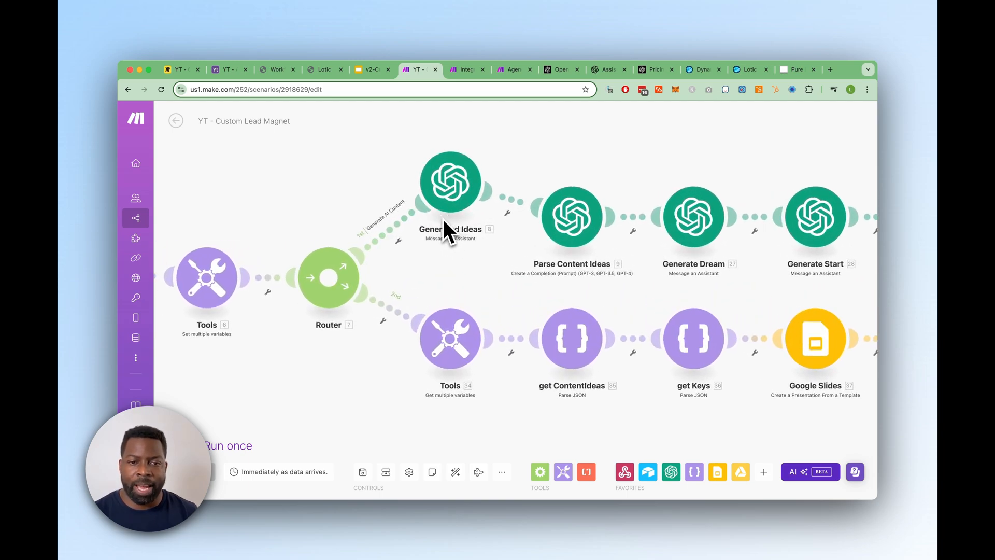
Step: Examine the Generated Ideas module's assistant, role, mapped lead fields and the instruction to generate 10 automation ideas
{"action": "left_click", "coordinate": [457, 192]}
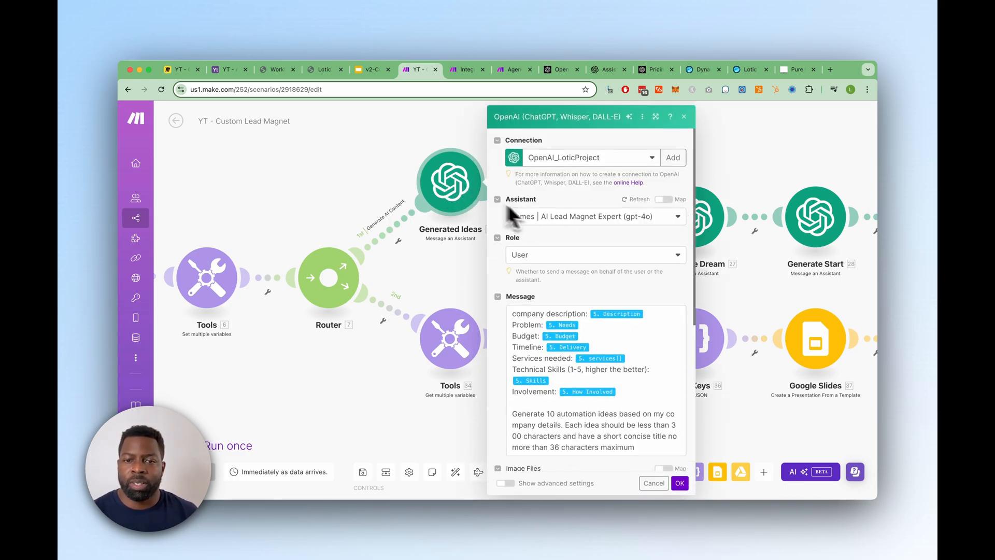
{"action": "scroll", "coordinate": [548, 234], "scroll_direction": "down", "scroll_amount": 3}
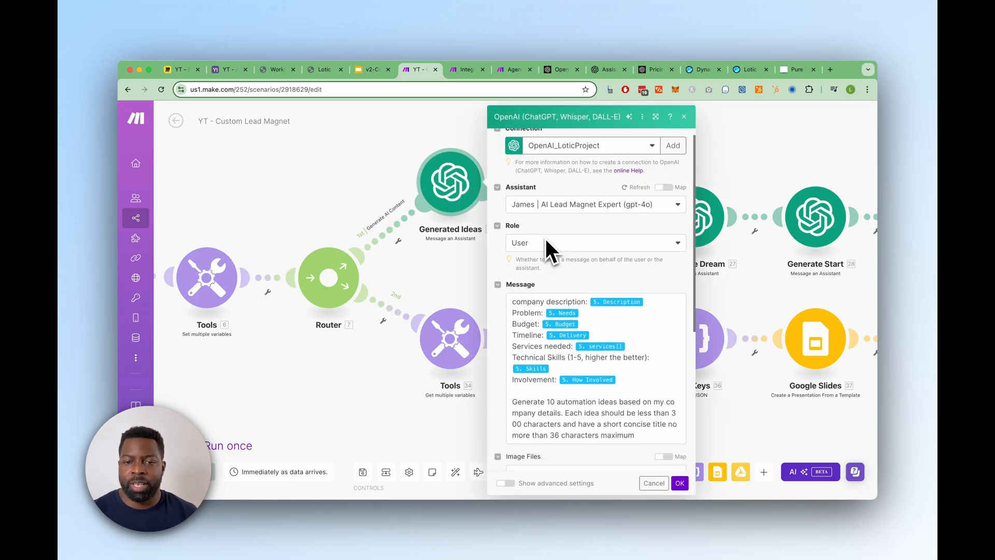
{"action": "left_click_drag", "start_coordinate": [513, 247], "coordinate": [585, 248]}
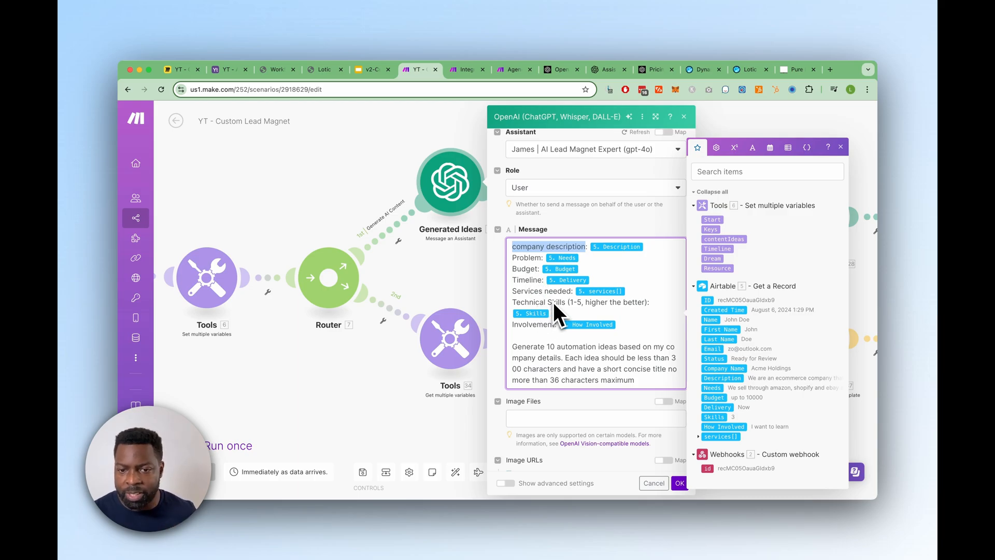
{"action": "scroll", "coordinate": [533, 332], "scroll_direction": "down", "scroll_amount": 1}
{"action": "left_click_drag", "start_coordinate": [511, 327], "coordinate": [567, 340]}
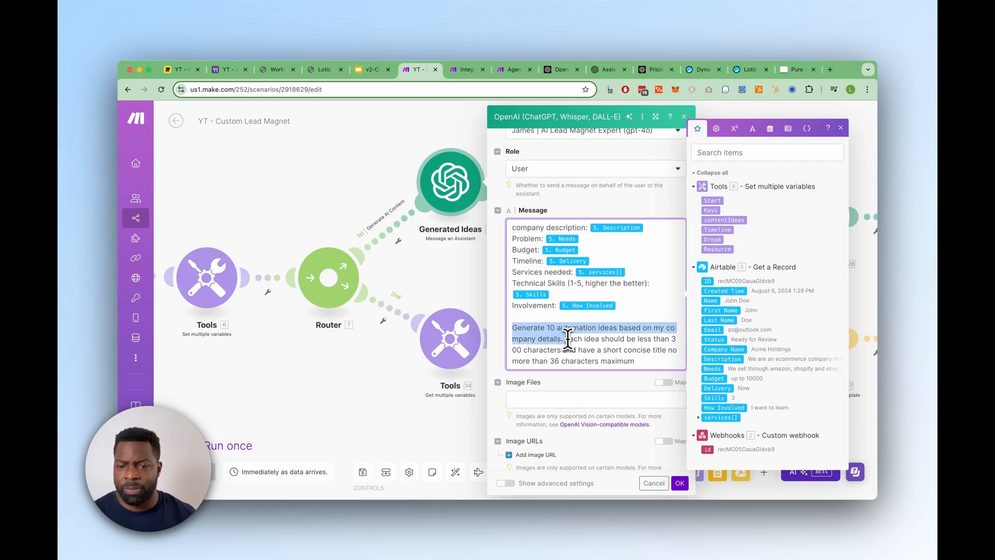
{"action": "left_click", "coordinate": [564, 337]}
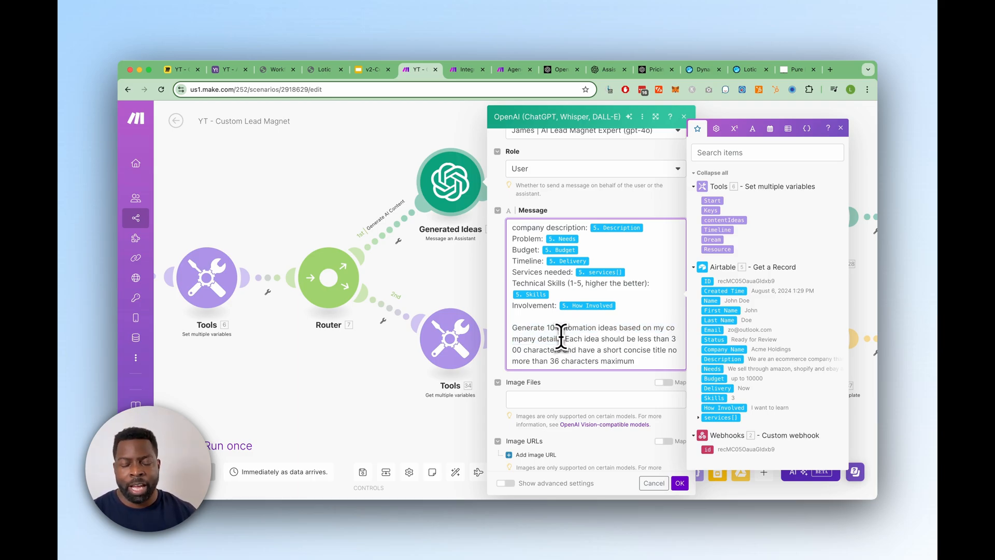
{"action": "scroll", "coordinate": [561, 336], "scroll_direction": "up", "scroll_amount": 1}
{"action": "scroll", "coordinate": [561, 336], "scroll_direction": "up", "scroll_amount": 1}
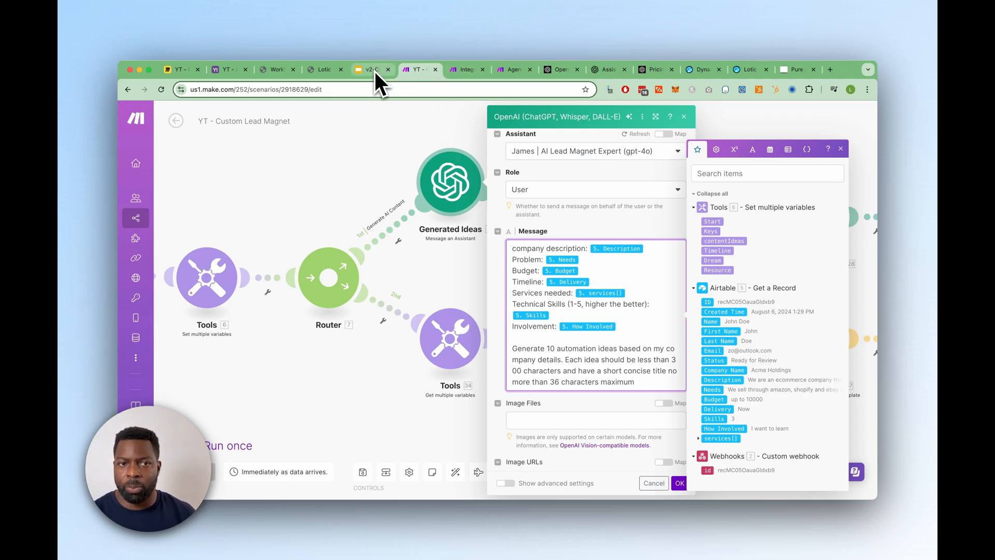
Step: Return to the Lotic X The squeeky squeegy PDF and check the length of the Automated Appointment Booking description
{"action": "left_click", "coordinate": [326, 71]}
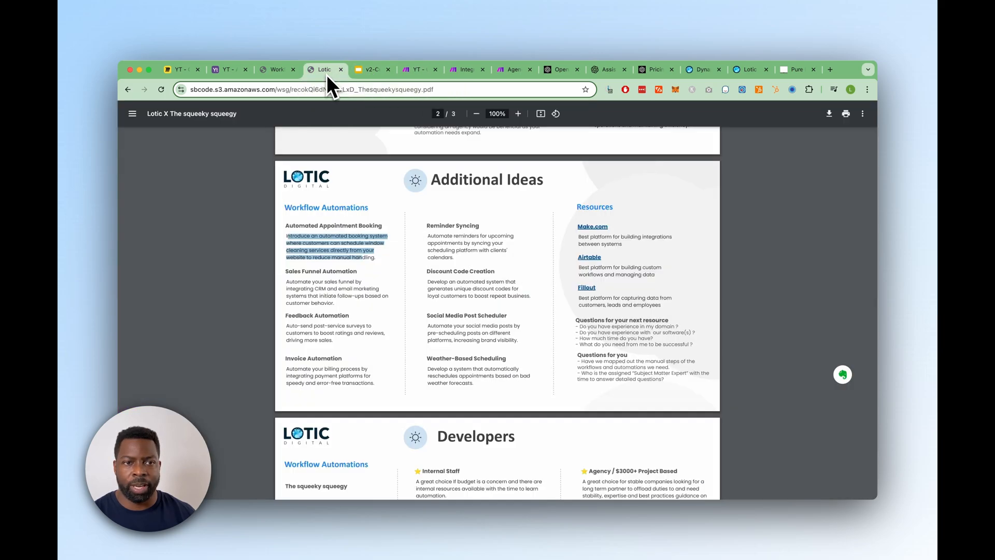
{"action": "left_click", "coordinate": [285, 237]}
{"action": "left_click_drag", "start_coordinate": [285, 233], "coordinate": [377, 260]}
{"action": "left_click", "coordinate": [378, 260]}
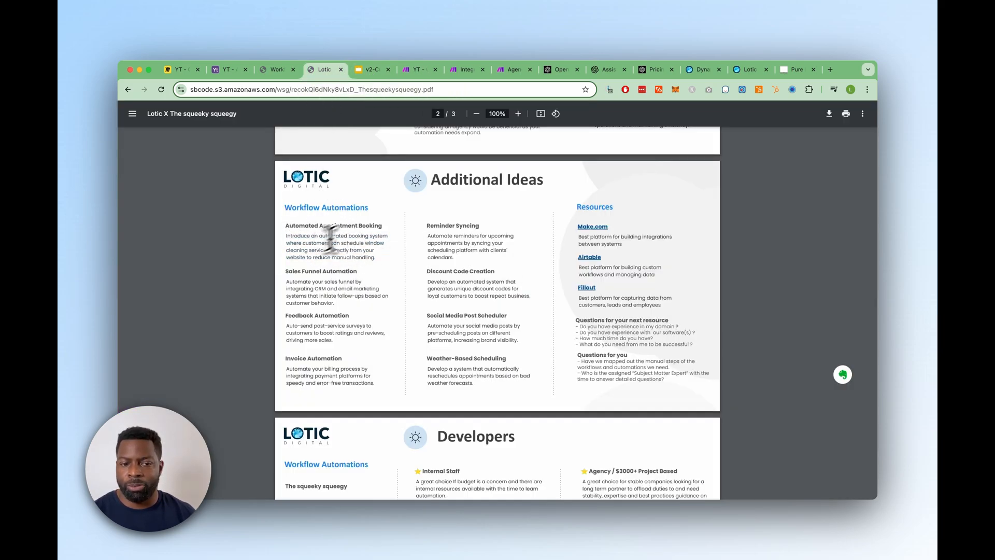
{"action": "scroll", "coordinate": [337, 260], "scroll_direction": "down", "scroll_amount": 2}
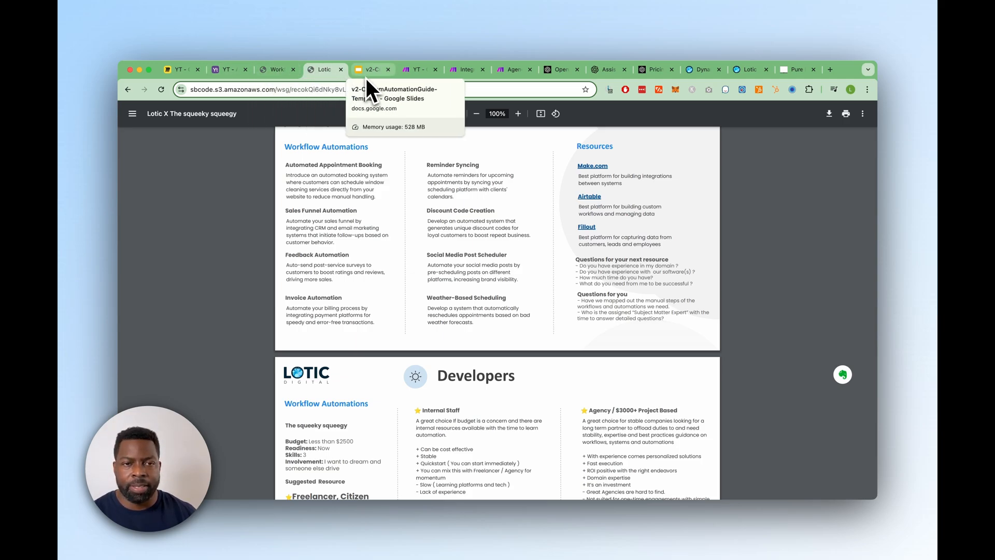
Step: Go back to the Make scenario, close the Generated Ideas settings without changes and move that module slightly lower
{"action": "left_click", "coordinate": [418, 72]}
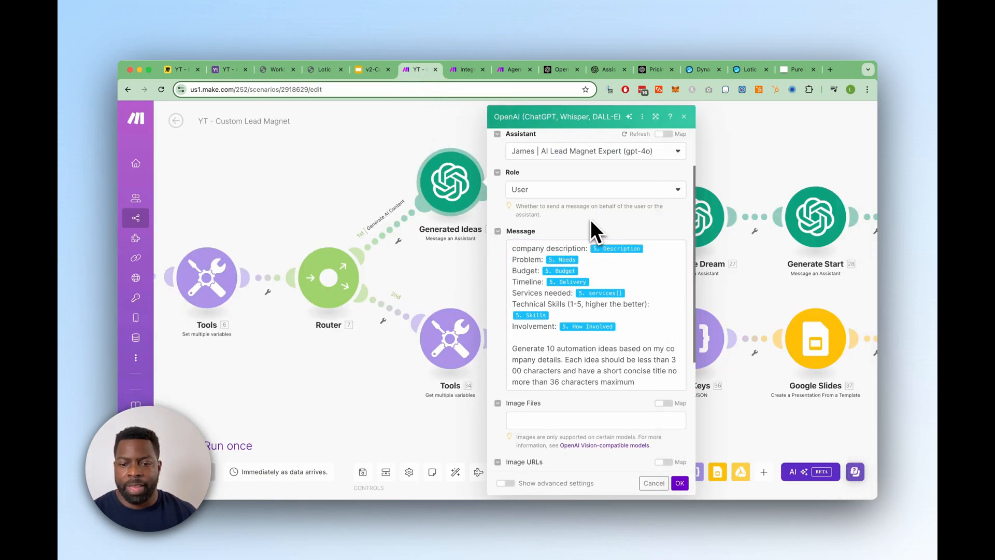
{"action": "left_click", "coordinate": [654, 483]}
{"action": "left_click_drag", "start_coordinate": [449, 188], "coordinate": [442, 212]}
Step: Examine the Image Files, Image URLs, Thread ID and Tool Choice settings of the Generated Ideas module
{"action": "left_click", "coordinate": [442, 213]}
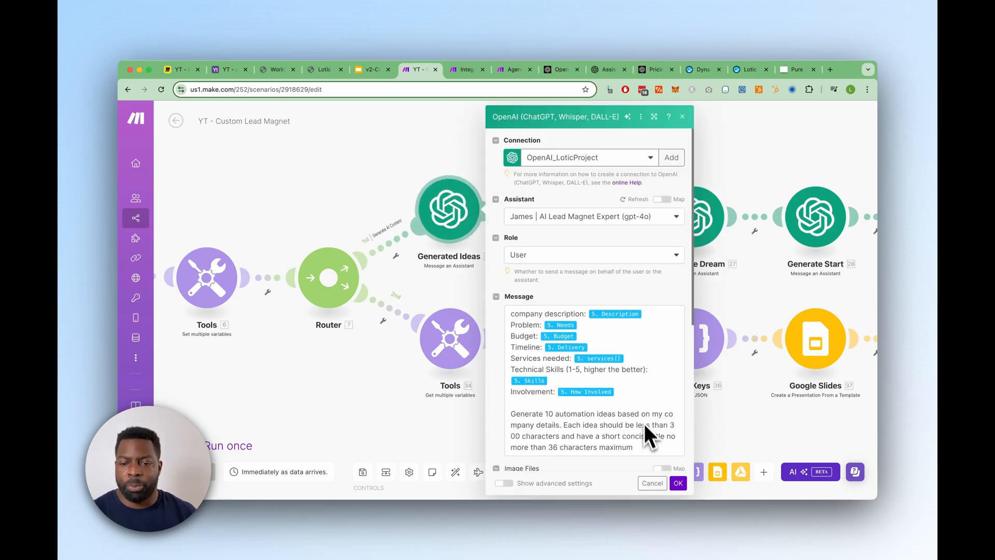
{"action": "scroll", "coordinate": [643, 420], "scroll_direction": "down", "scroll_amount": 5}
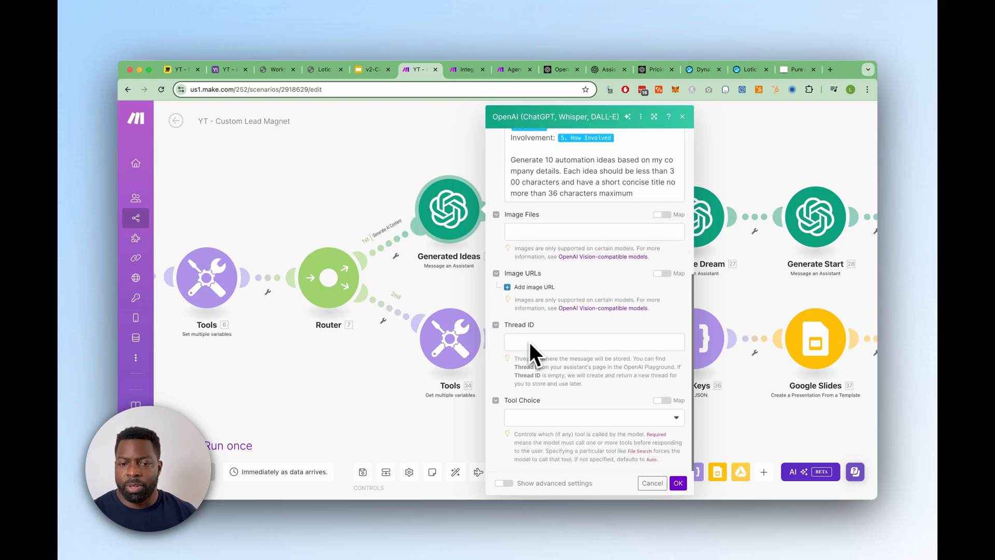
{"action": "left_click_drag", "start_coordinate": [464, 217], "coordinate": [455, 212]}
{"action": "scroll", "coordinate": [455, 213], "scroll_direction": "down", "scroll_amount": 10}
{"action": "scroll", "coordinate": [452, 207], "scroll_direction": "up", "scroll_amount": 10}
{"action": "left_click", "coordinate": [408, 167]}
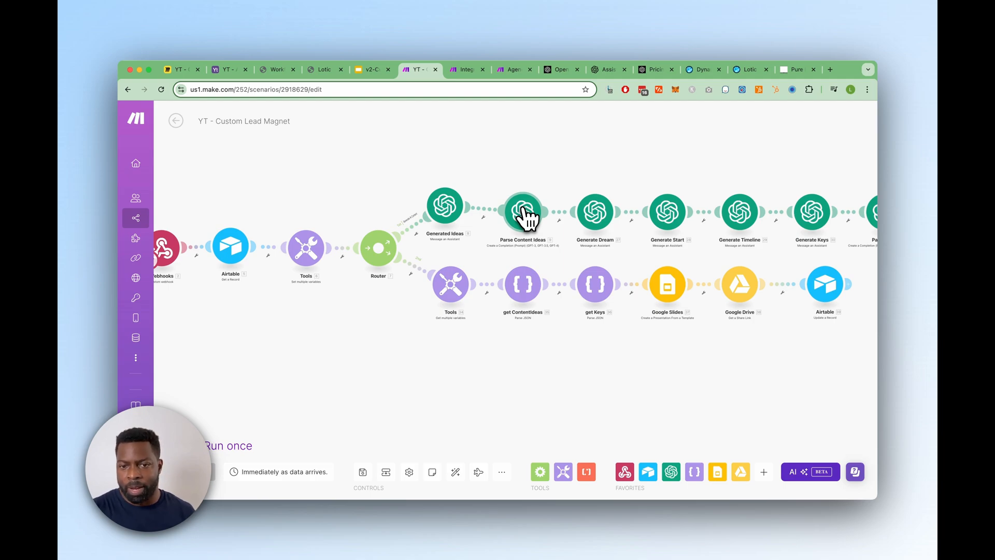
Step: Move the Parse Content Ideas, Generate Dream and Generate Start modules slightly upward to line up with Generated Ideas
{"action": "left_click_drag", "start_coordinate": [526, 215], "coordinate": [523, 207]}
{"action": "left_click_drag", "start_coordinate": [586, 213], "coordinate": [589, 204]}
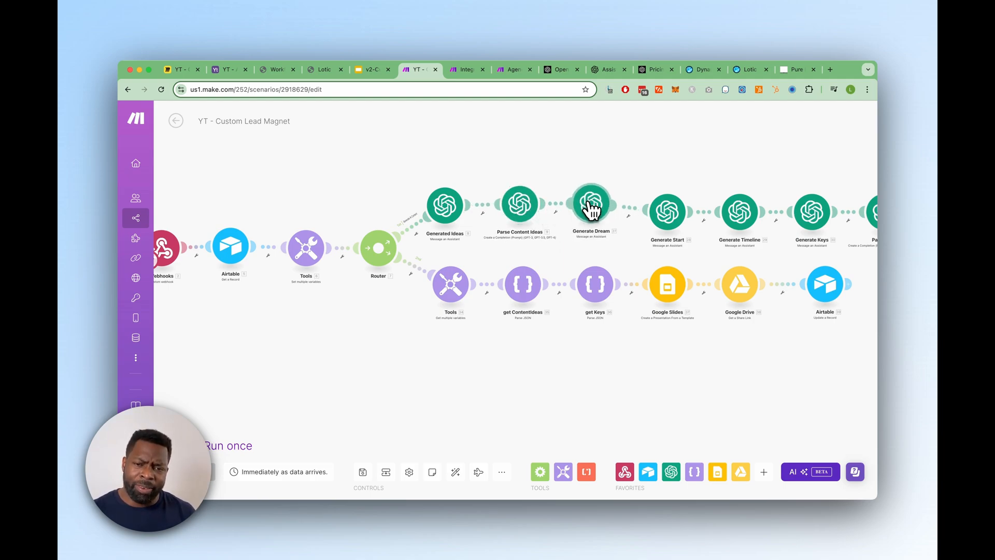
{"action": "left_click_drag", "start_coordinate": [665, 214], "coordinate": [666, 206]}
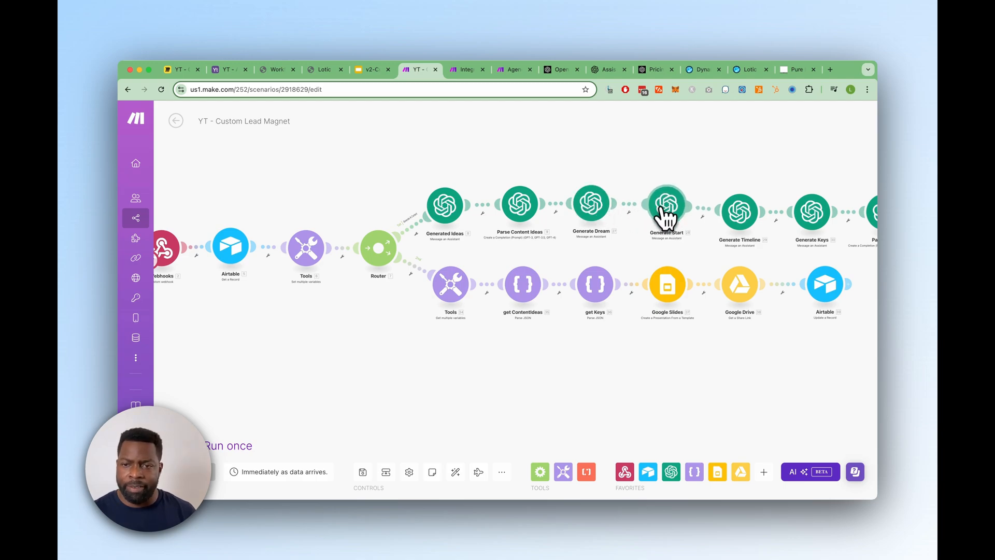
{"action": "scroll", "coordinate": [664, 220], "scroll_direction": "right", "scroll_amount": 3}
{"action": "scroll", "coordinate": [663, 222], "scroll_direction": "right", "scroll_amount": 5}
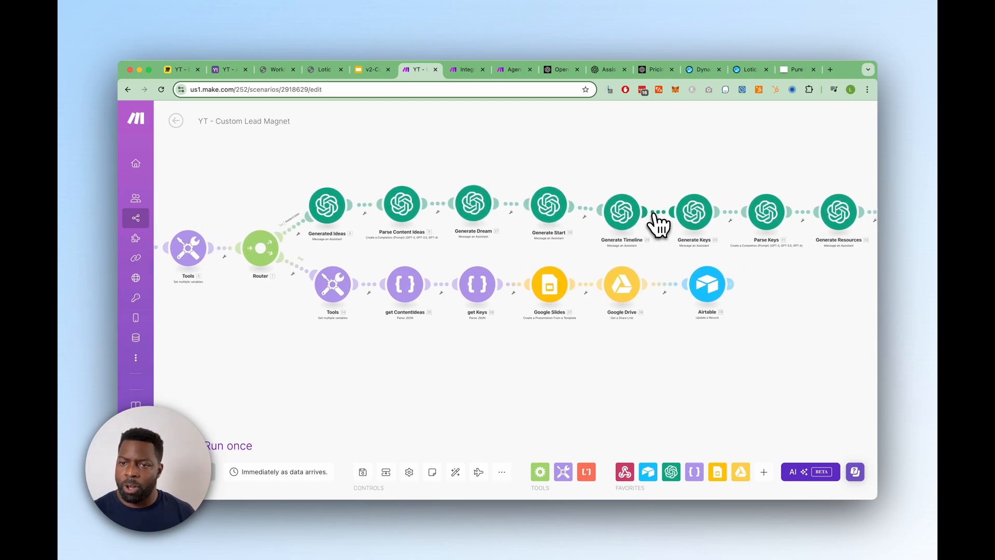
{"action": "scroll", "coordinate": [658, 222], "scroll_direction": "down", "scroll_amount": 2}
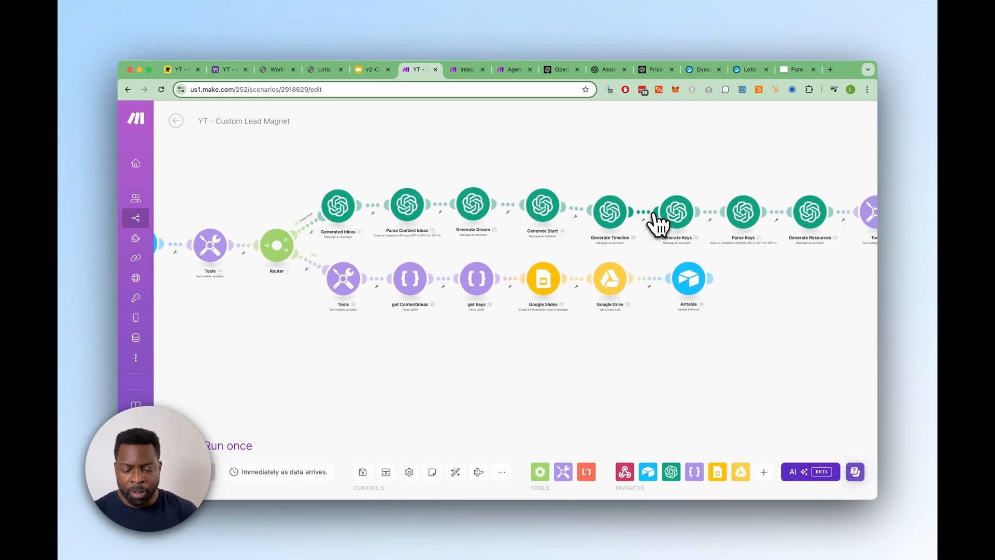
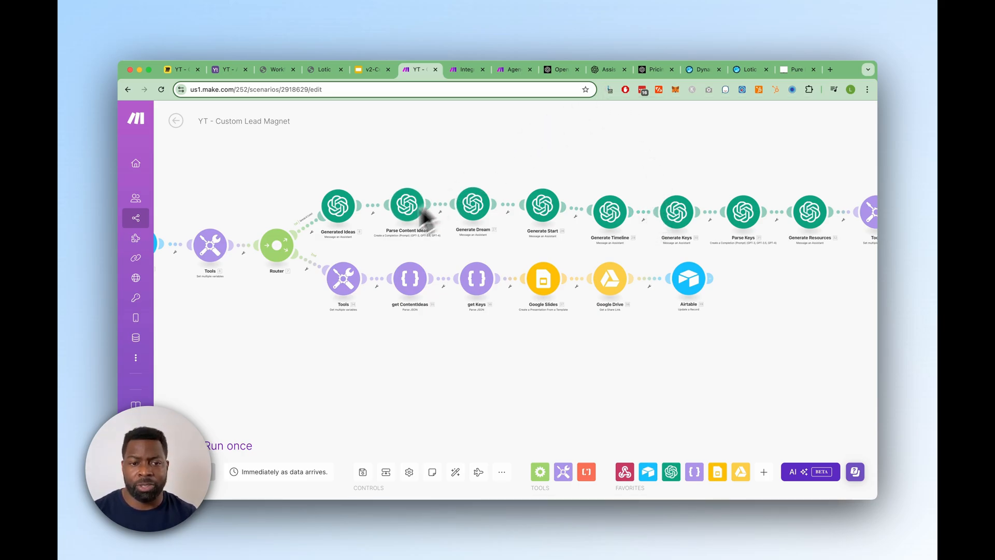
Step: Read the Parse Content Ideas module's message that turns the generated ideas into JSON with title and content keys
{"action": "scroll", "coordinate": [374, 229], "scroll_direction": "up", "scroll_amount": 5}
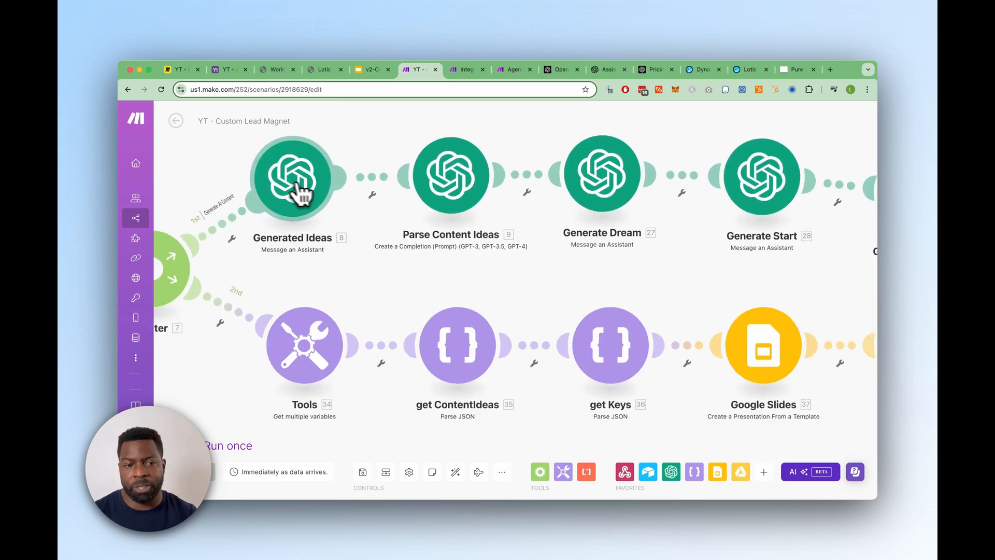
{"action": "left_click", "coordinate": [470, 191]}
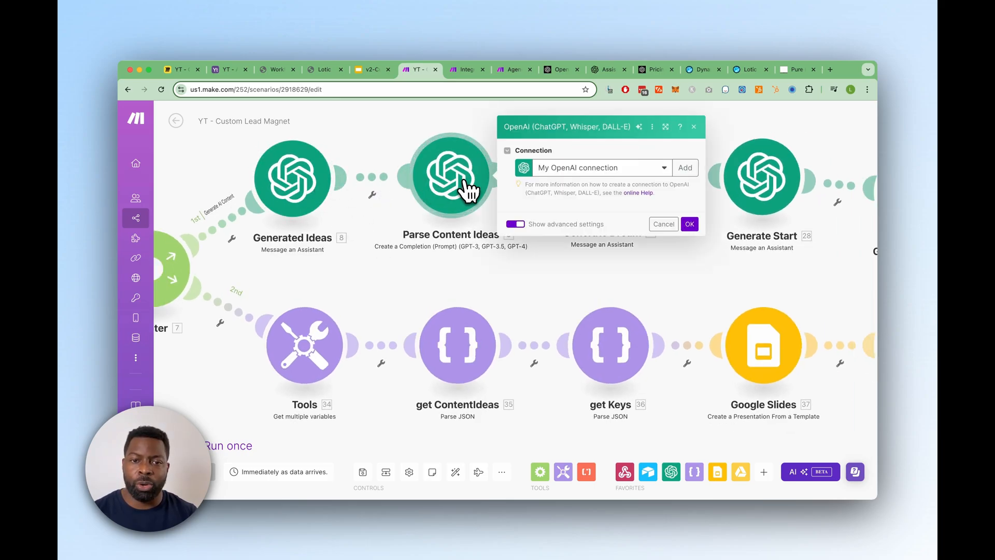
{"action": "scroll", "coordinate": [624, 372], "scroll_direction": "down", "scroll_amount": 4}
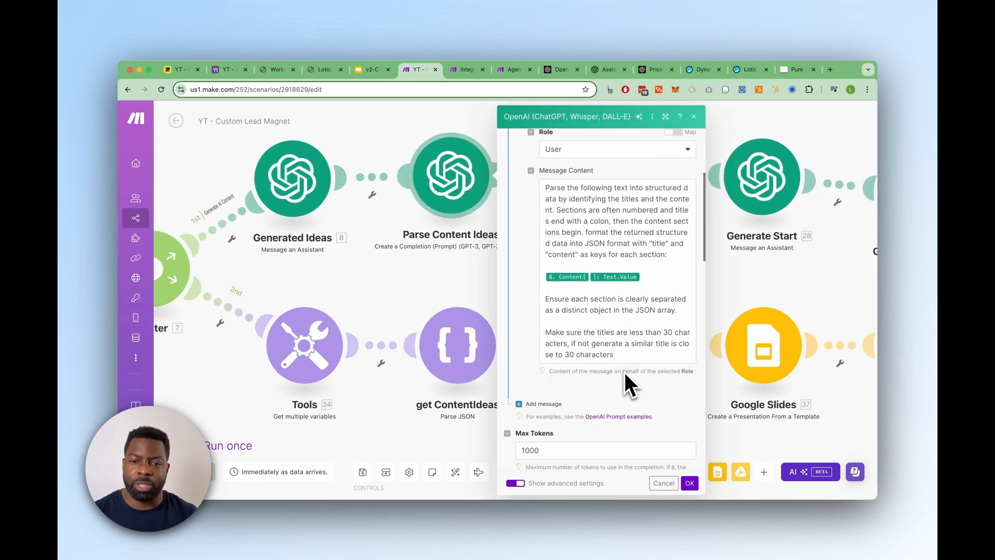
{"action": "left_click_drag", "start_coordinate": [544, 187], "coordinate": [626, 353]}
{"action": "left_click", "coordinate": [620, 344]}
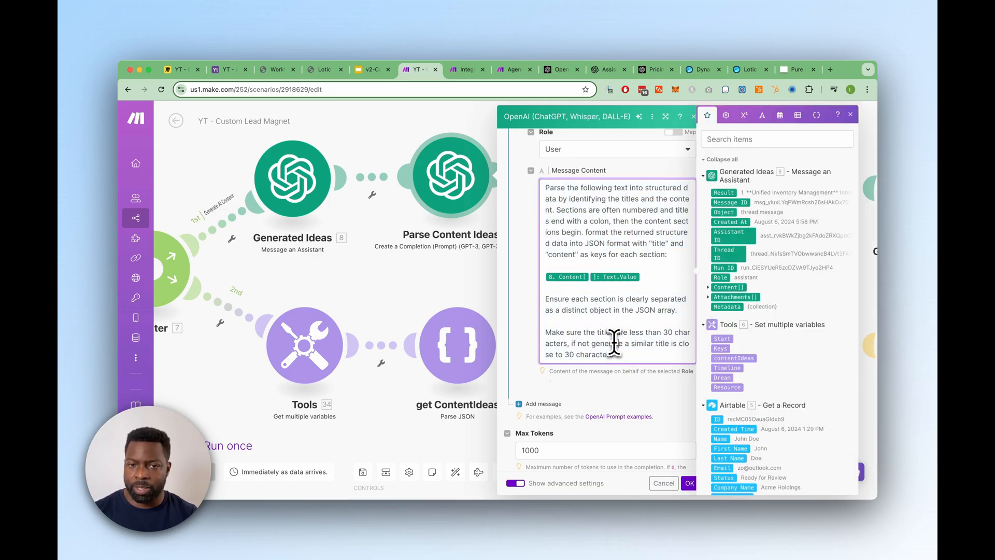
{"action": "left_click", "coordinate": [418, 282]}
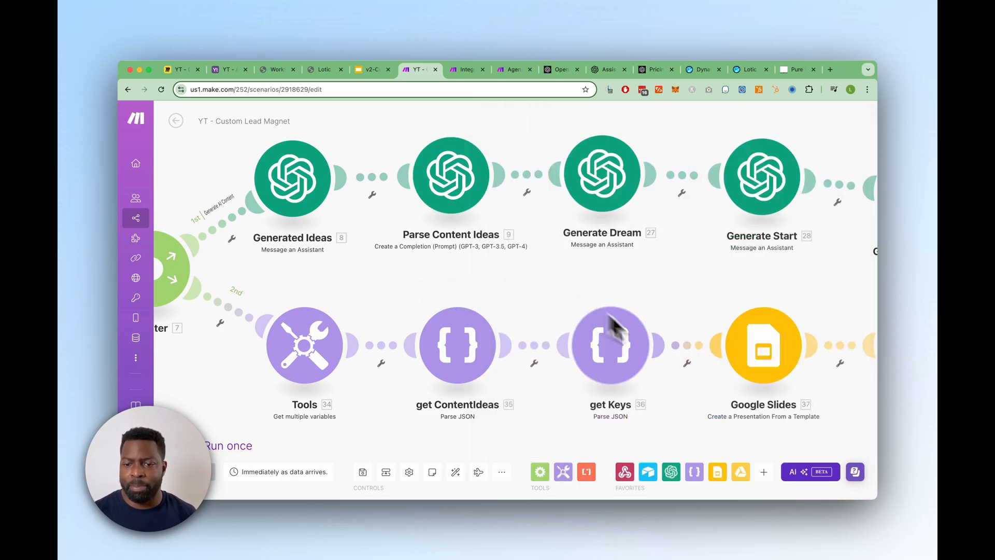
Step: Check the Parse Content Ideas module's connection, method, model and Max Tokens settings along with its 30-character title rule
{"action": "left_click", "coordinate": [452, 176]}
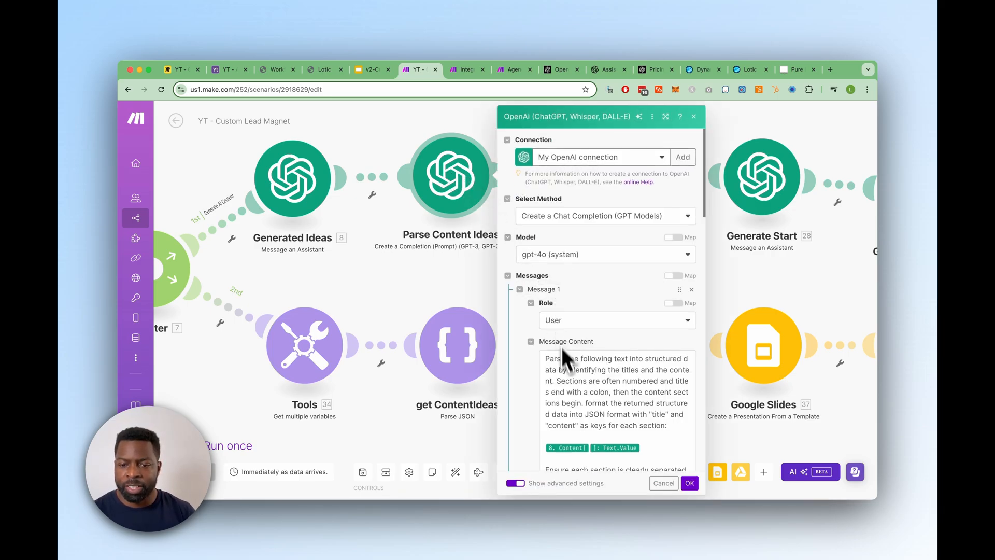
{"action": "scroll", "coordinate": [567, 363], "scroll_direction": "down", "scroll_amount": 5}
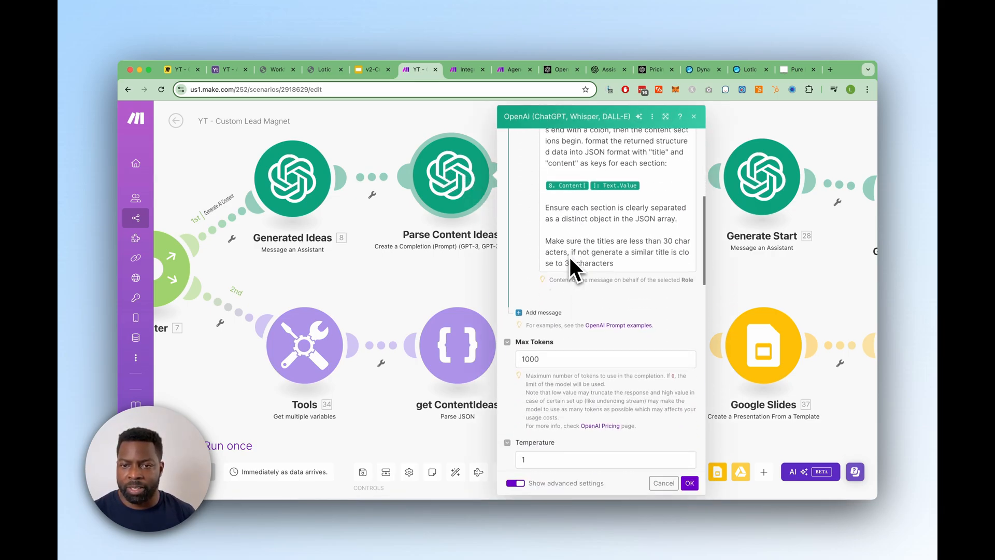
{"action": "scroll", "coordinate": [570, 257], "scroll_direction": "up", "scroll_amount": 1}
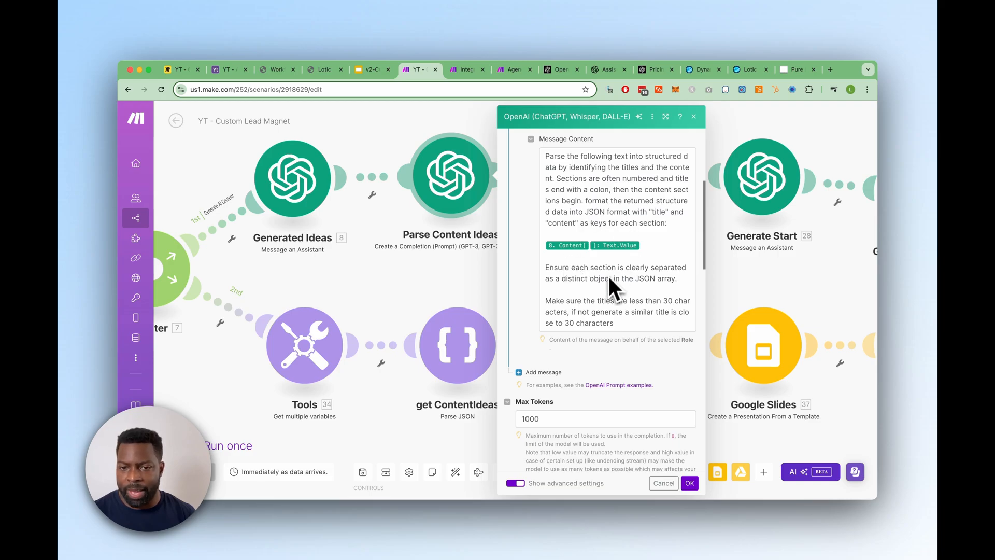
{"action": "left_click", "coordinate": [458, 278]}
{"action": "left_click_drag", "start_coordinate": [630, 273], "coordinate": [568, 279]}
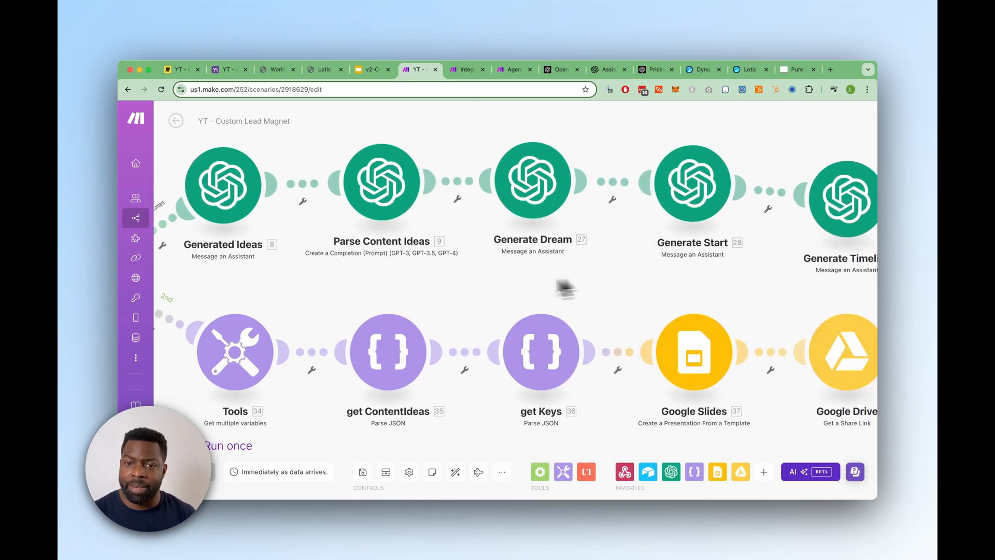
Step: Examine the Generate Dream module's assistant and its message asking for a dream outcome summary under 425 characters
{"action": "left_click", "coordinate": [539, 208]}
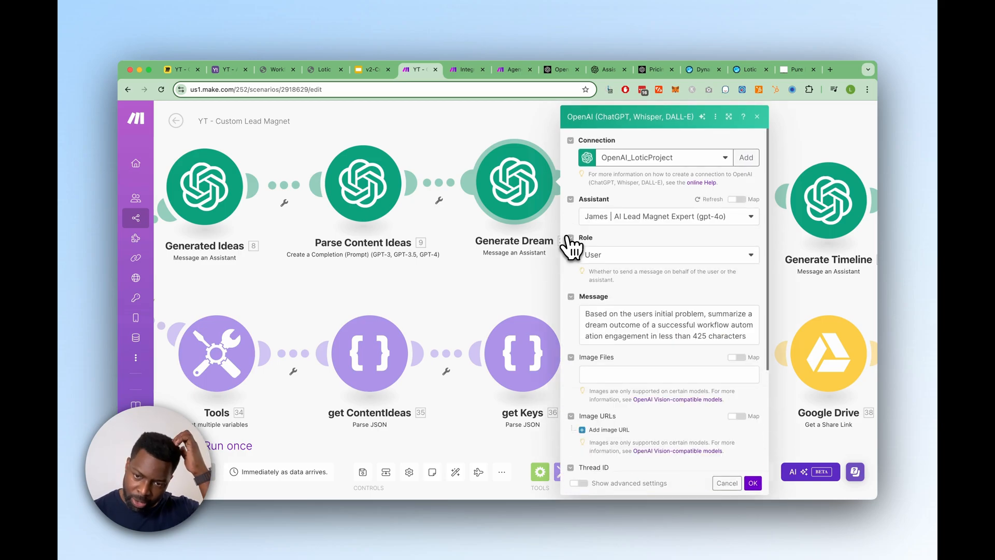
{"action": "left_click", "coordinate": [693, 340]}
{"action": "left_click", "coordinate": [706, 304]}
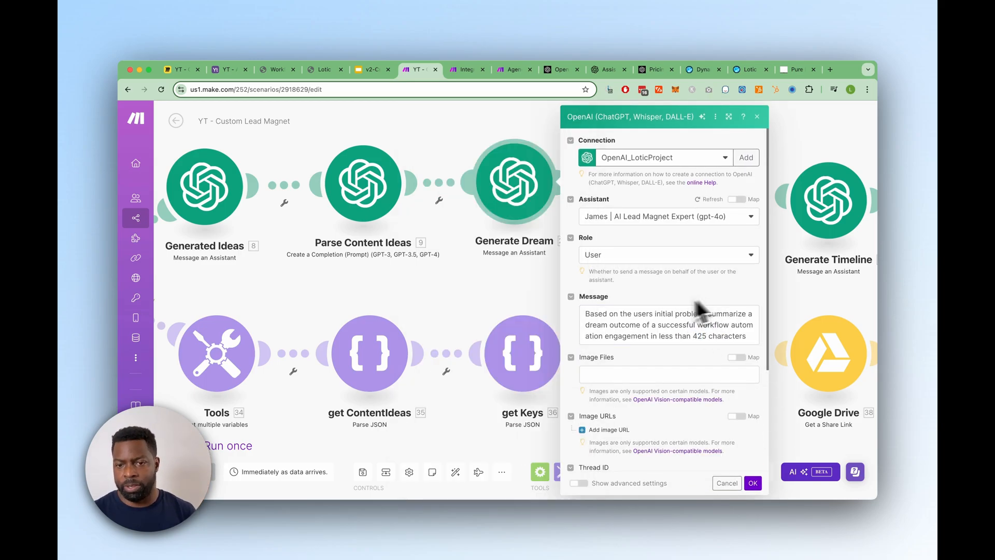
Step: Check the Thread ID mapped into the Generate Dream module and close its settings
{"action": "scroll", "coordinate": [601, 311], "scroll_direction": "down", "scroll_amount": 5}
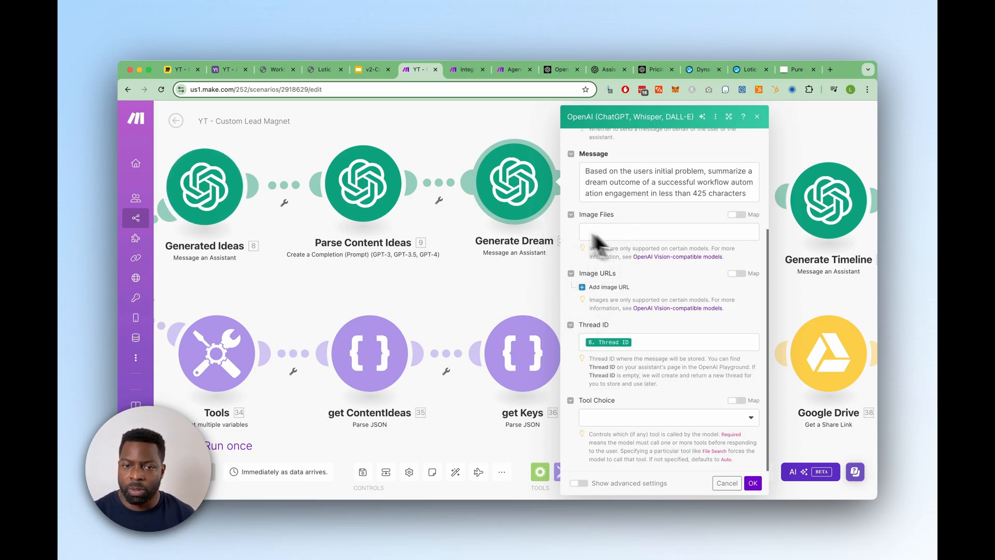
{"action": "left_click", "coordinate": [519, 265]}
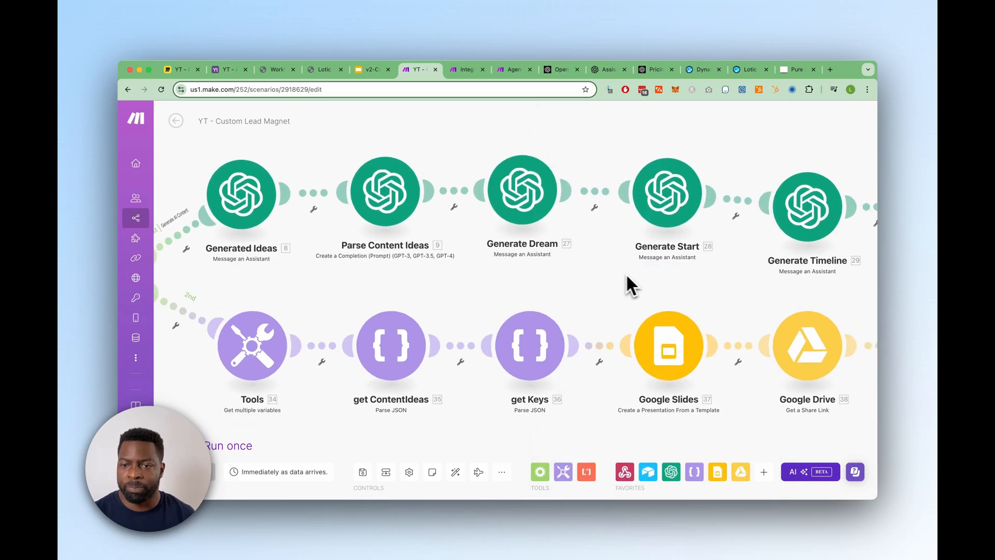
Step: Read the Generate Start module's message on where the company should start, including its 360-character limit and budget instruction
{"action": "left_click_drag", "start_coordinate": [624, 273], "coordinate": [521, 279]}
{"action": "left_click", "coordinate": [558, 203]}
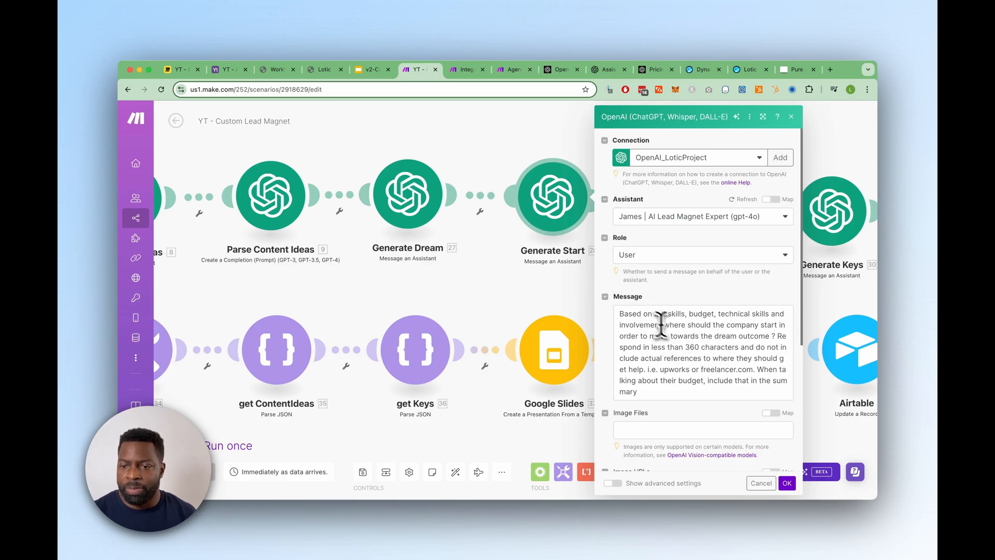
{"action": "left_click", "coordinate": [691, 357]}
{"action": "left_click_drag", "start_coordinate": [620, 314], "coordinate": [679, 364]}
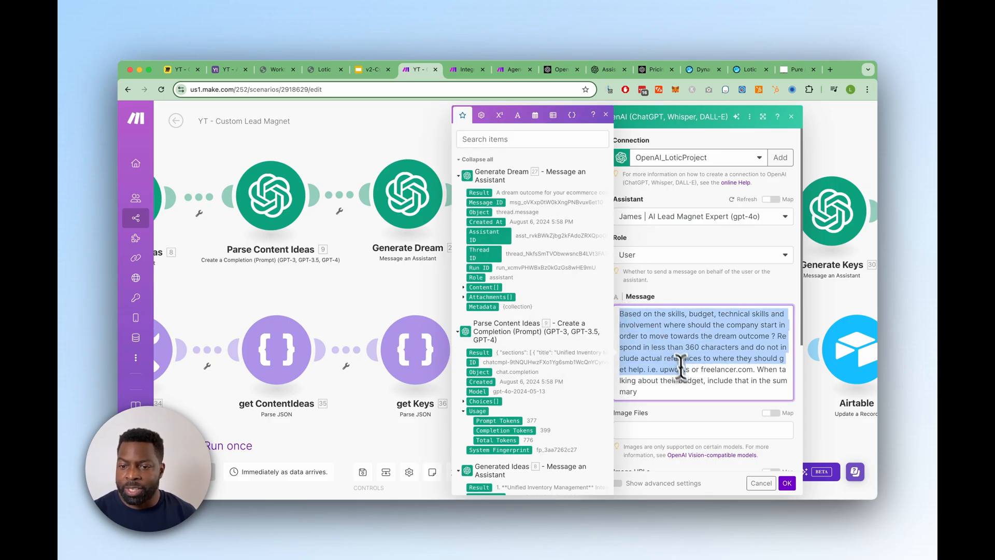
{"action": "left_click", "coordinate": [665, 337]}
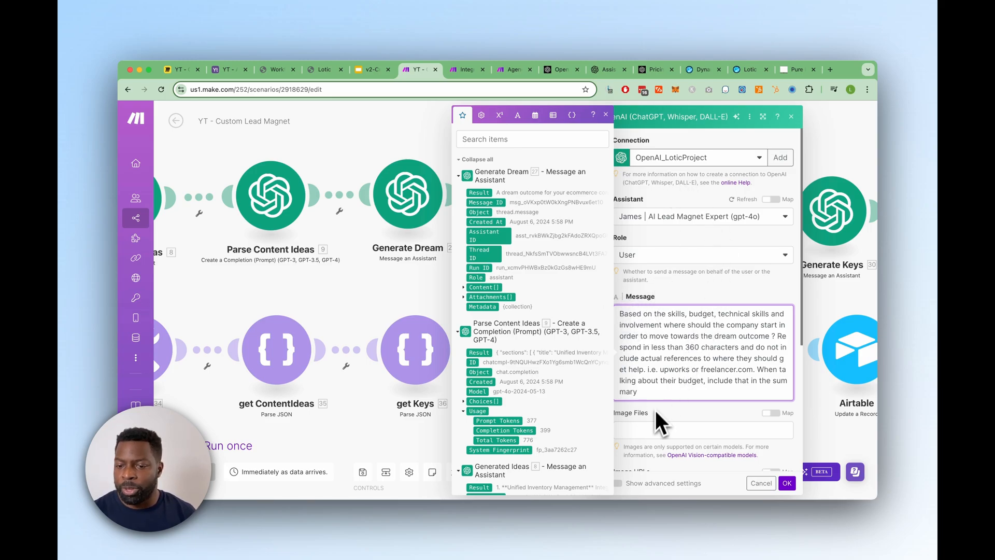
{"action": "scroll", "coordinate": [654, 412], "scroll_direction": "down", "scroll_amount": 5}
{"action": "scroll", "coordinate": [649, 347], "scroll_direction": "up", "scroll_amount": 2}
{"action": "scroll", "coordinate": [648, 347], "scroll_direction": "up", "scroll_amount": 3}
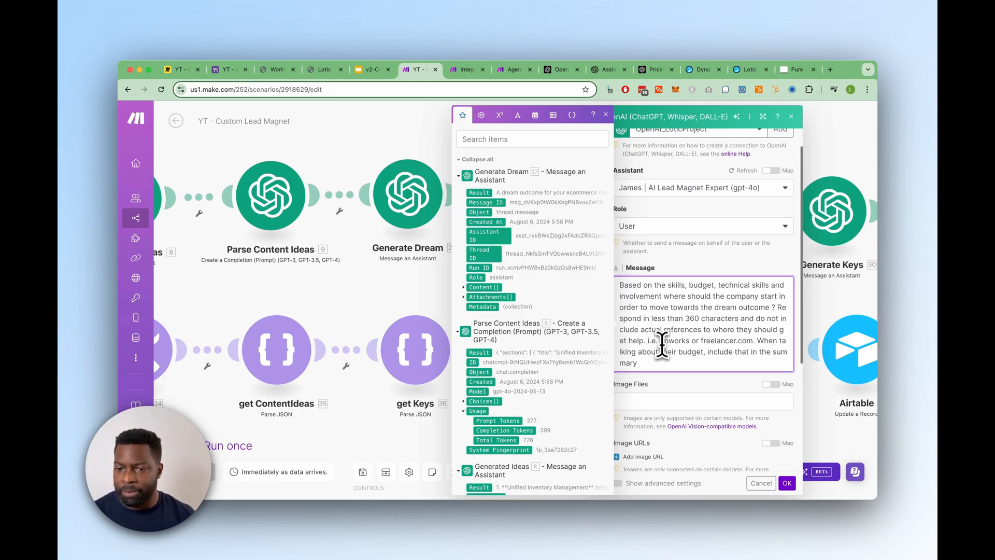
{"action": "left_click_drag", "start_coordinate": [675, 284], "coordinate": [698, 321]}
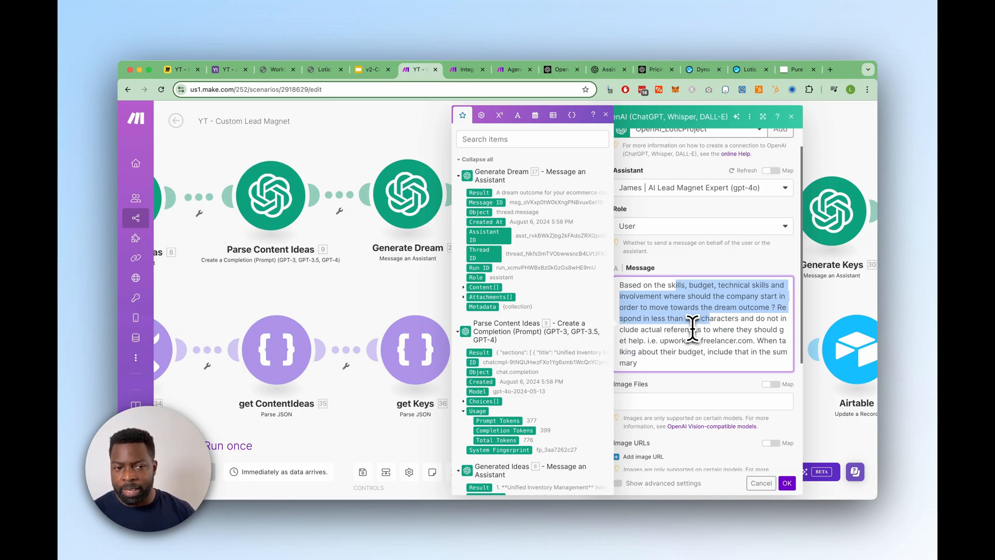
{"action": "left_click", "coordinate": [645, 332]}
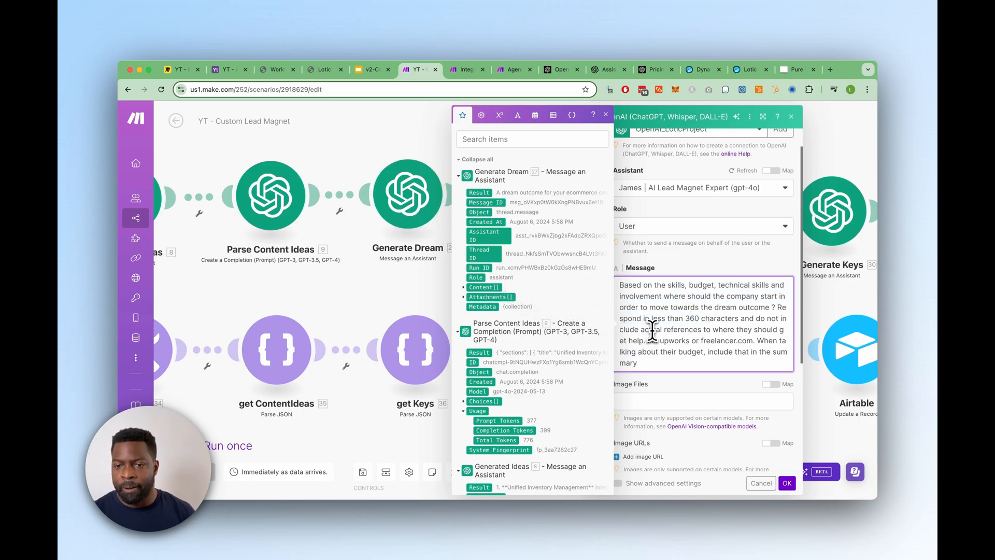
{"action": "left_click_drag", "start_coordinate": [653, 367], "coordinate": [627, 288]}
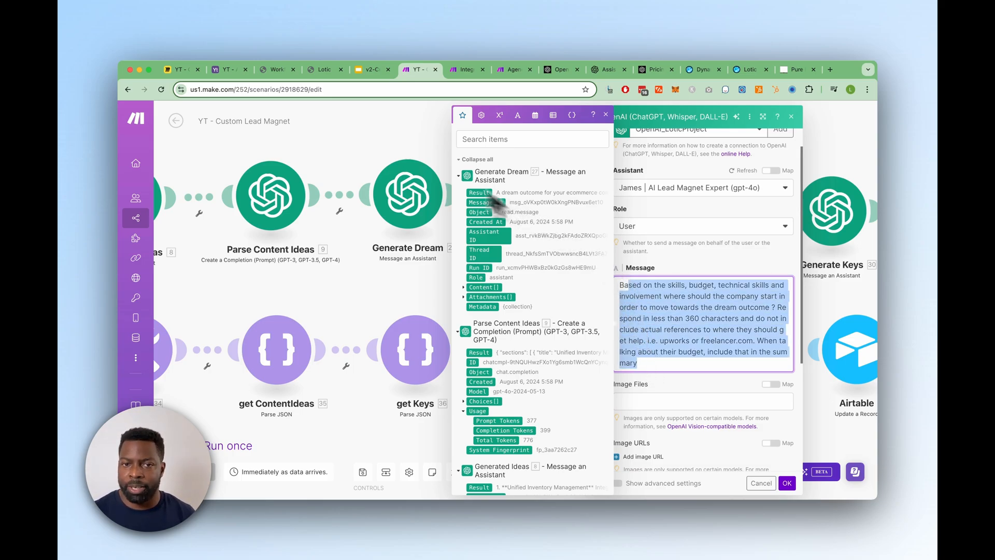
{"action": "left_click", "coordinate": [373, 147]}
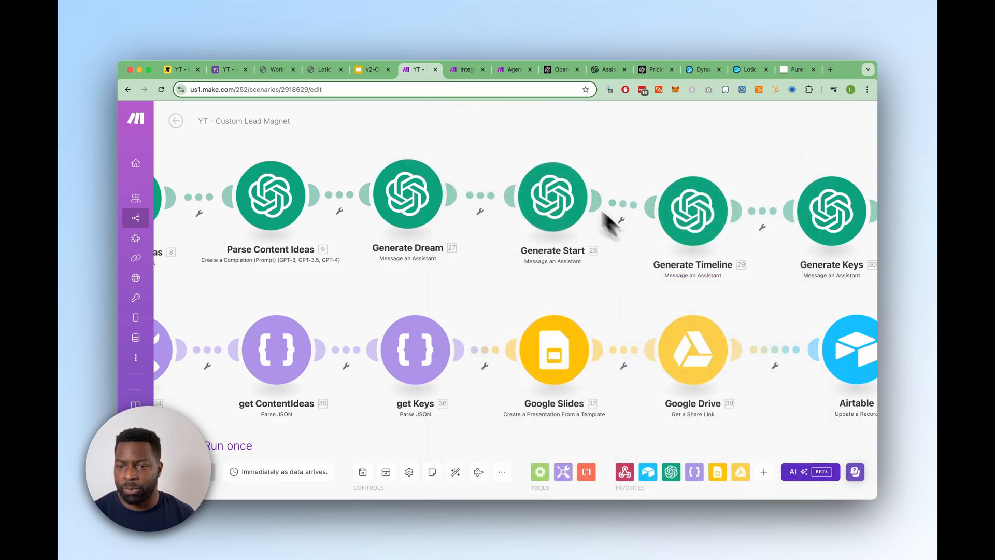
Step: Move the Generate Timeline module up in line with Generate Start and read its message about delivery time
{"action": "left_click", "coordinate": [693, 223]}
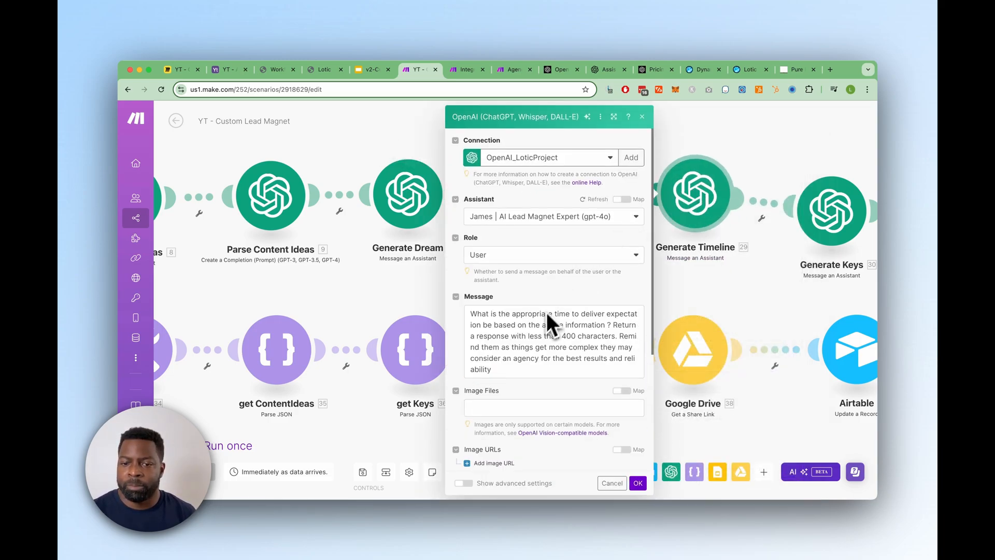
{"action": "left_click", "coordinate": [809, 141]}
Step: Read the Generate Keys module's message on three keys to success and the Parse Keys module's message for converting them to JSON
{"action": "left_click", "coordinate": [647, 223]}
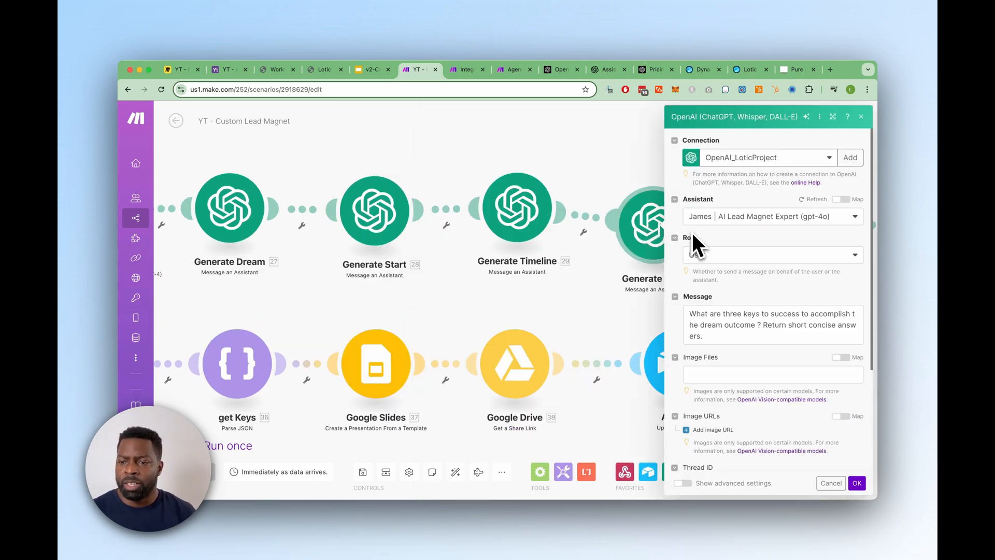
{"action": "left_click", "coordinate": [617, 156]}
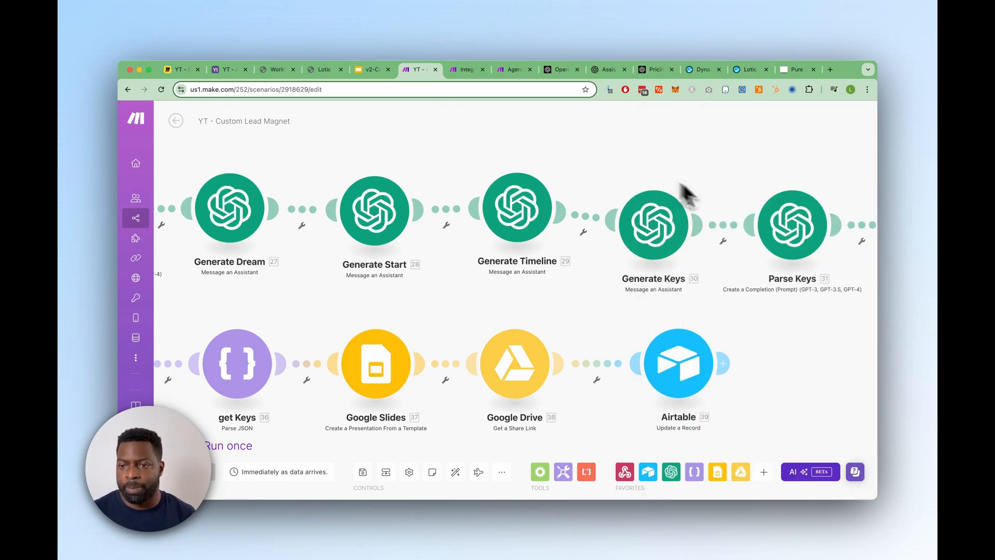
{"action": "scroll", "coordinate": [730, 197], "scroll_direction": "down", "scroll_amount": 5}
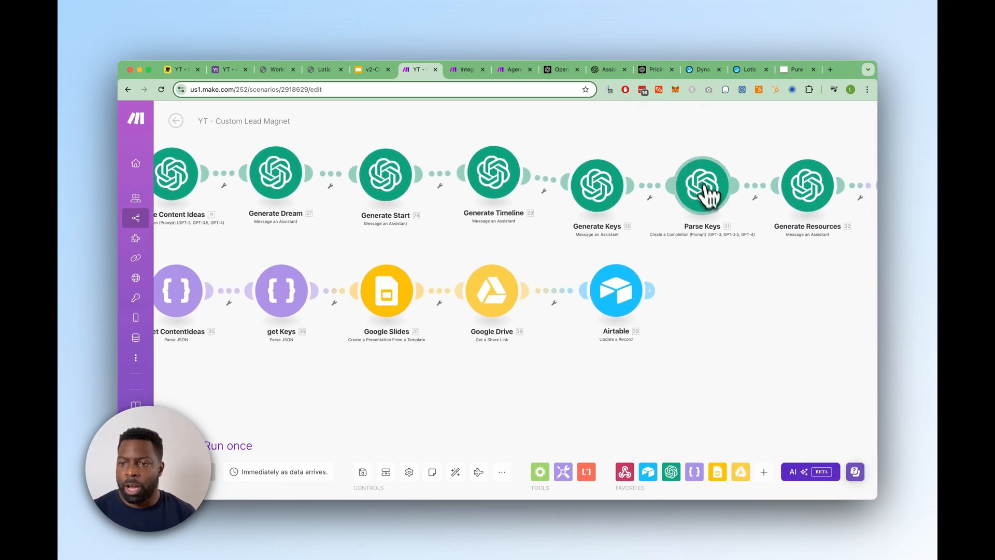
{"action": "left_click", "coordinate": [704, 191]}
{"action": "scroll", "coordinate": [562, 318], "scroll_direction": "down", "scroll_amount": 5}
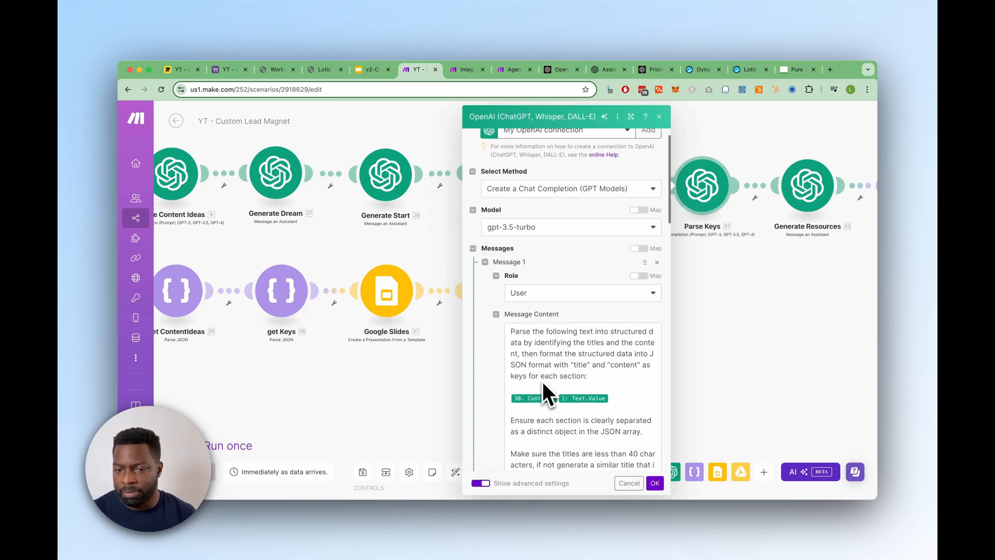
{"action": "left_click", "coordinate": [695, 117]}
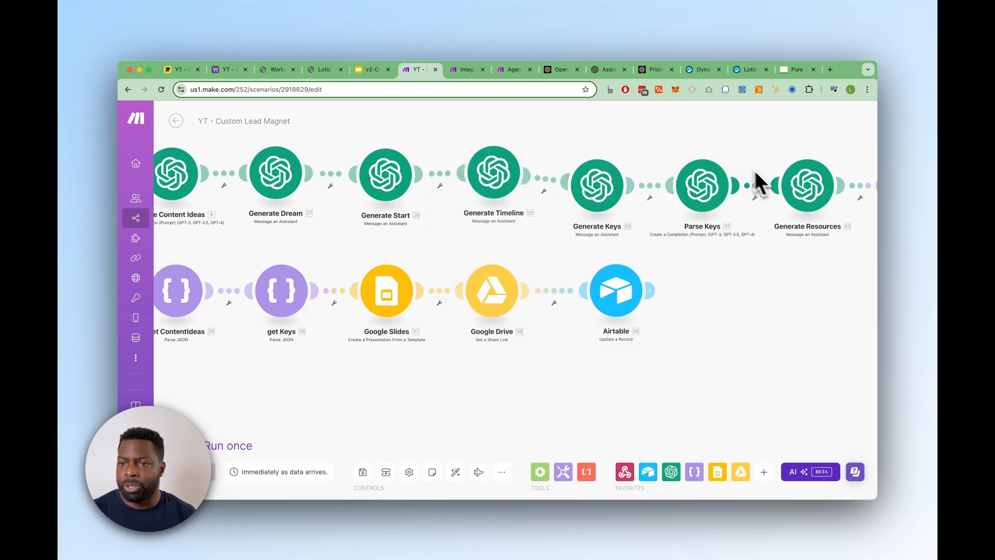
Step: Look through the Generate Resources module's settings and survey the chain of modules on both router branches
{"action": "left_click", "coordinate": [810, 196]}
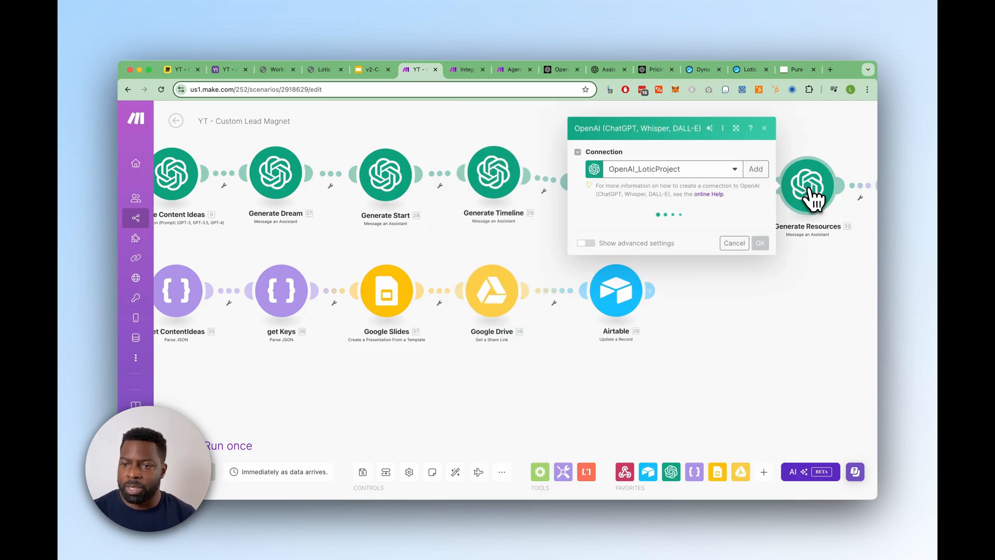
{"action": "scroll", "coordinate": [617, 358], "scroll_direction": "down", "scroll_amount": 5}
{"action": "scroll", "coordinate": [616, 350], "scroll_direction": "down", "scroll_amount": 10}
{"action": "scroll", "coordinate": [616, 353], "scroll_direction": "down", "scroll_amount": 3}
{"action": "left_click", "coordinate": [482, 399]}
{"action": "scroll", "coordinate": [642, 233], "scroll_direction": "down", "scroll_amount": 5}
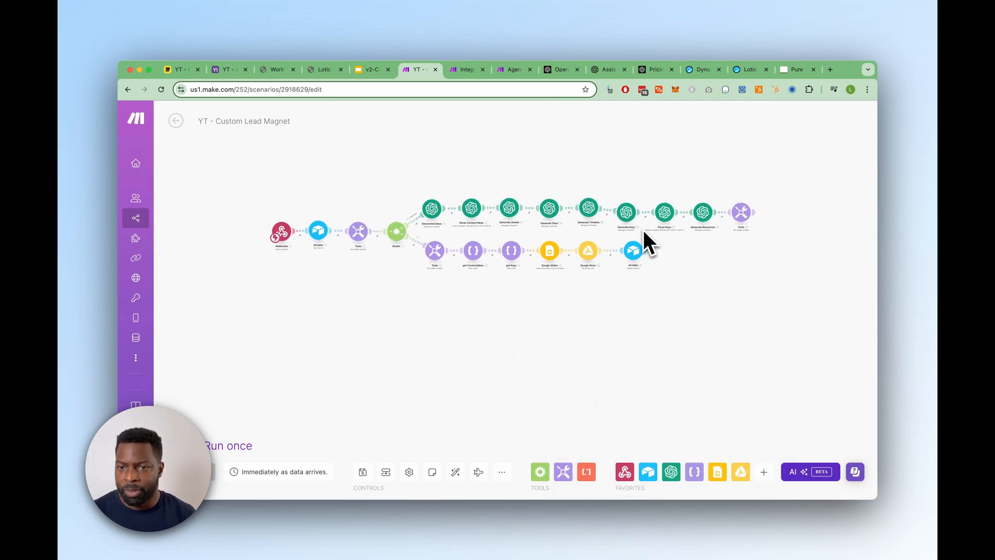
{"action": "scroll", "coordinate": [643, 229], "scroll_direction": "up", "scroll_amount": 5}
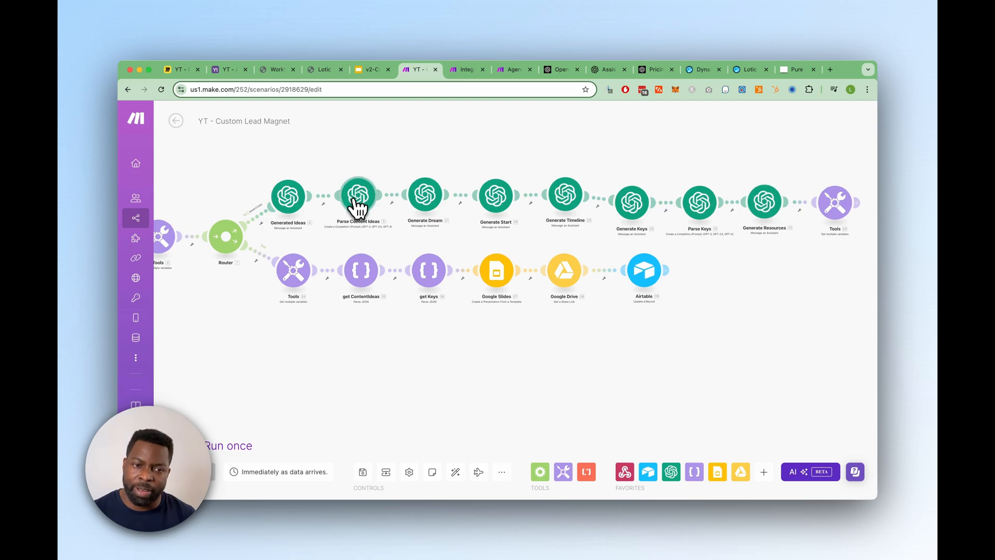
{"action": "mouse_move", "coordinate": [355, 207]}
{"action": "left_mouse_down"}
{"action": "mouse_move", "coordinate": [362, 164]}
{"action": "mouse_move", "coordinate": [360, 203]}
{"action": "left_mouse_up"}
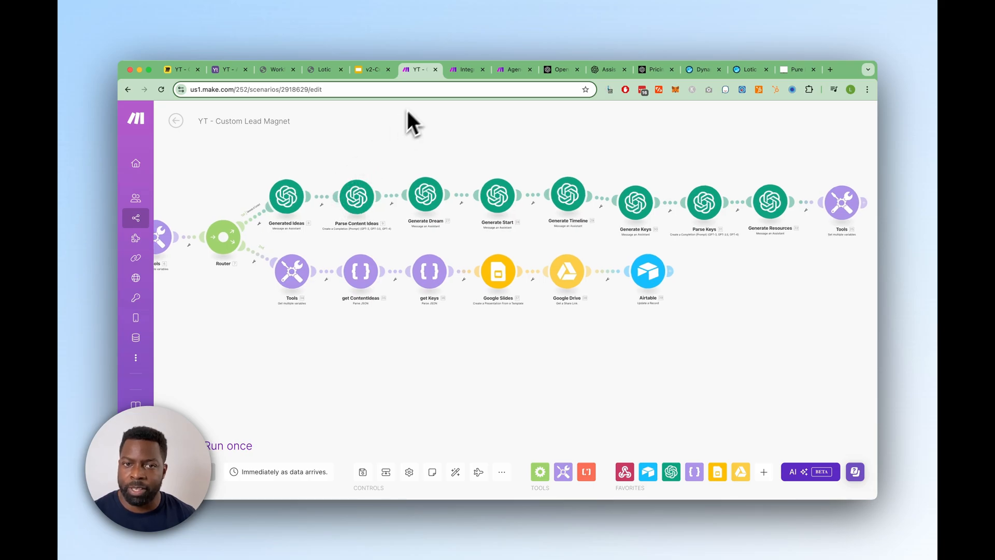
Step: Compare the placeholders in the v2-CustomAutomationGuide-Template slides with the finished Lotic X The squeeky squeegy PDF
{"action": "left_click", "coordinate": [370, 74]}
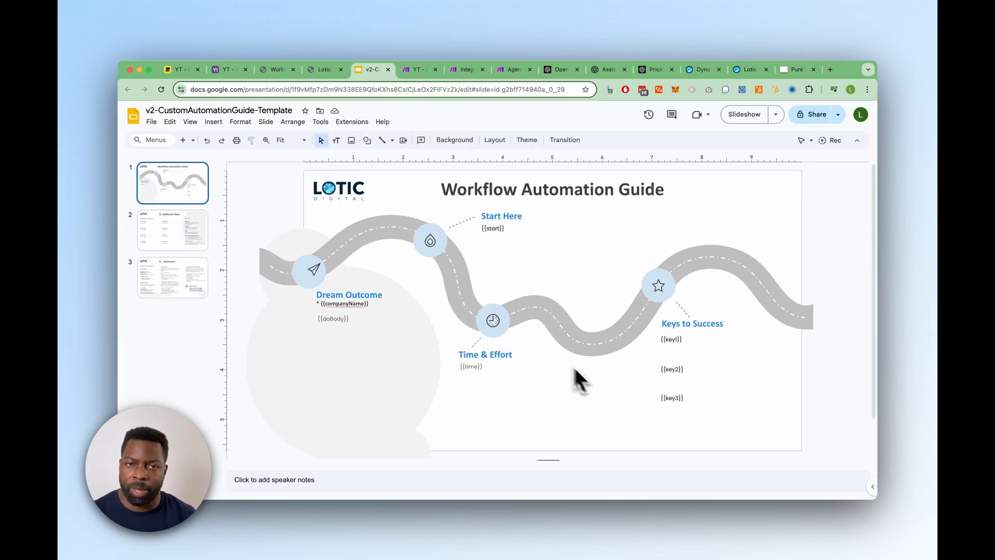
{"action": "left_click", "coordinate": [325, 73]}
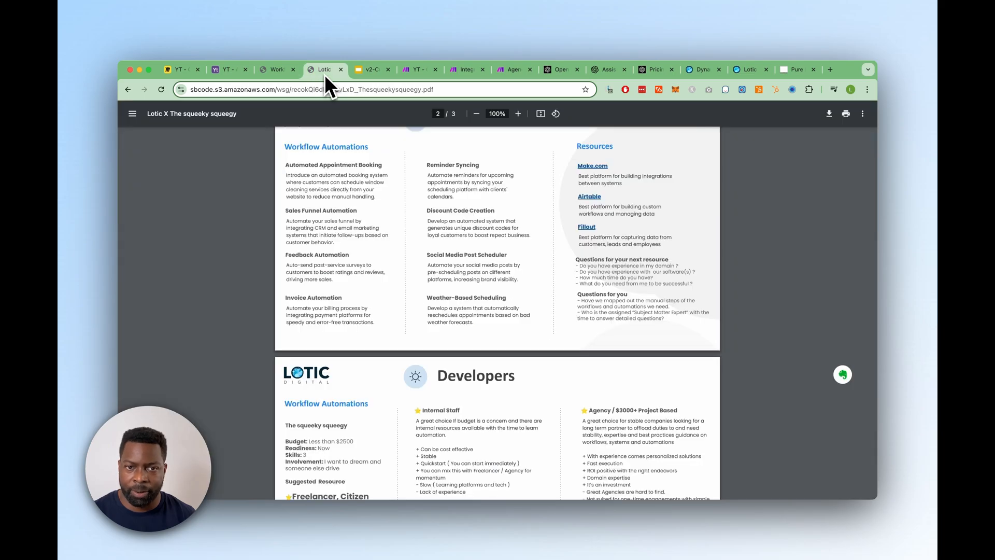
{"action": "left_click", "coordinate": [382, 76]}
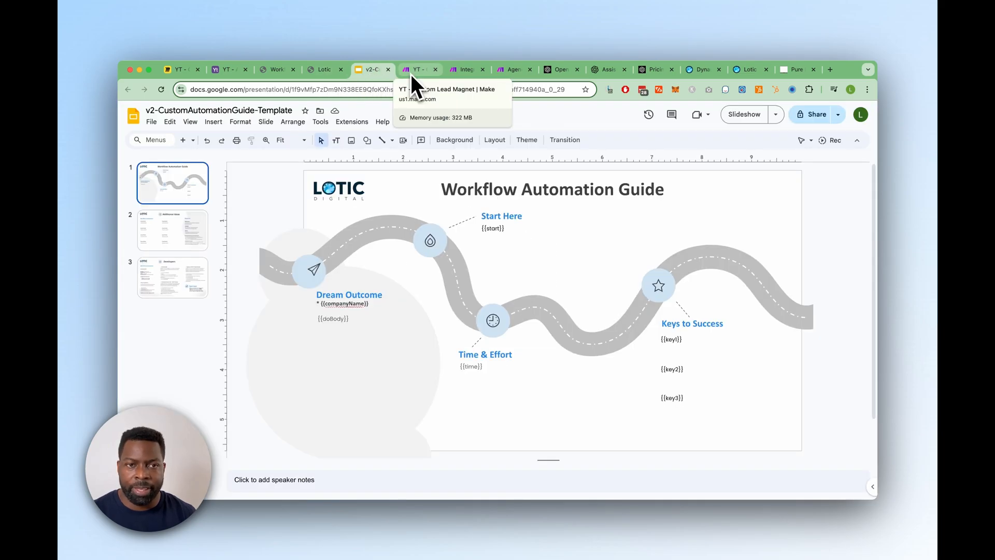
{"action": "left_click", "coordinate": [326, 73]}
{"action": "left_click", "coordinate": [368, 73]}
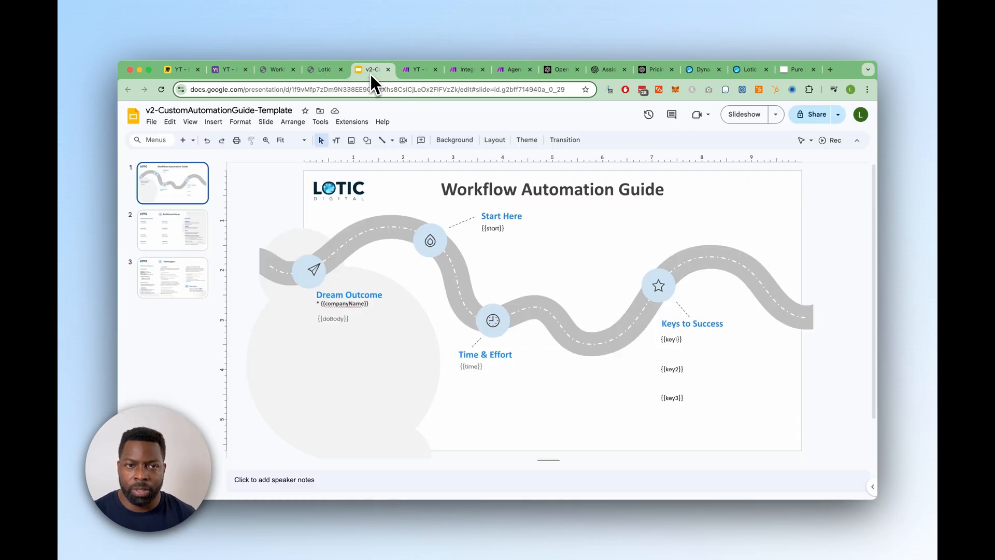
Step: Return to the YT - Custom Lead Magnet scenario in Make, auto-align its modules and run it once
{"action": "left_click", "coordinate": [407, 76]}
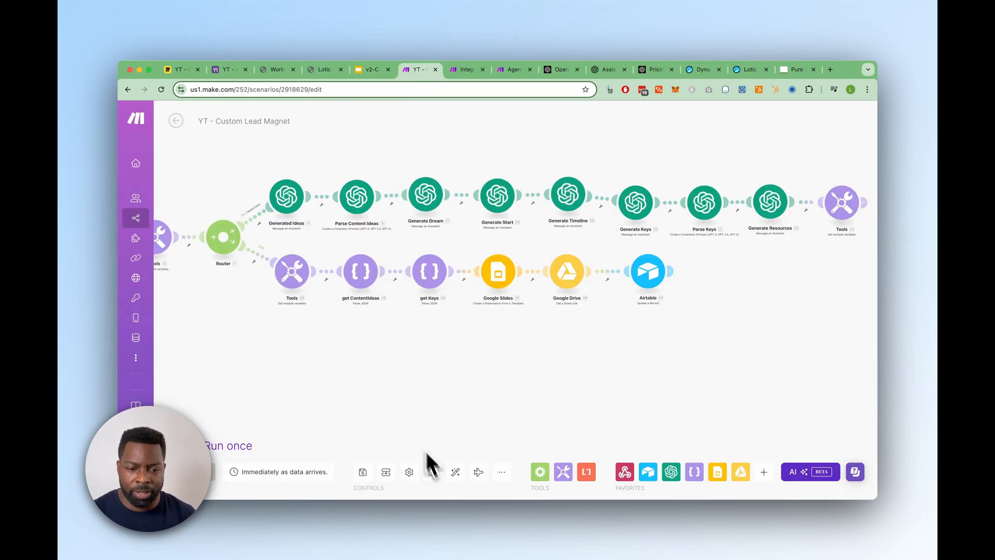
{"action": "left_click", "coordinate": [456, 471]}
{"action": "left_click", "coordinate": [234, 449]}
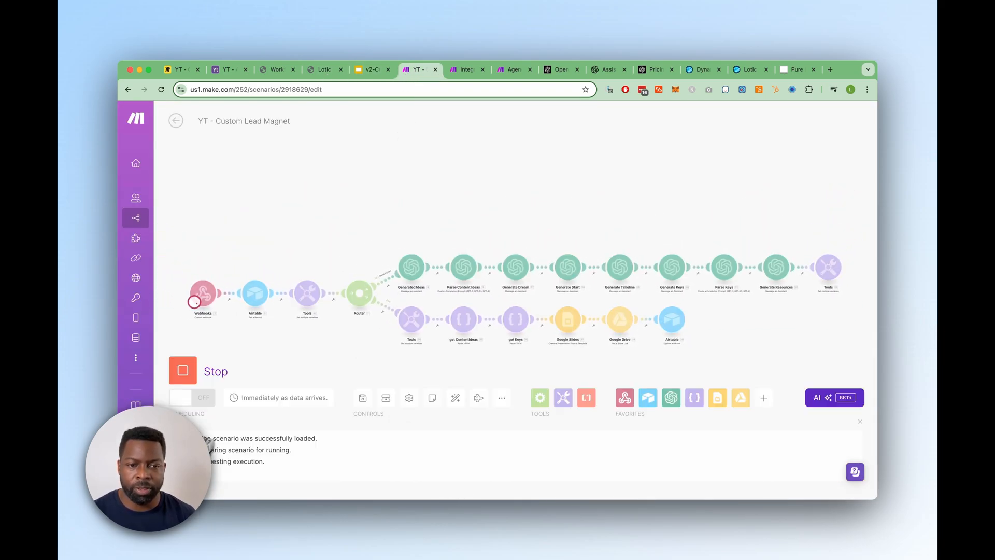
Step: Switch to Airtable, finish editing the script and select the existing lead as test data for the Generate Lead Magnet -> MAKE automation
{"action": "left_click", "coordinate": [232, 76]}
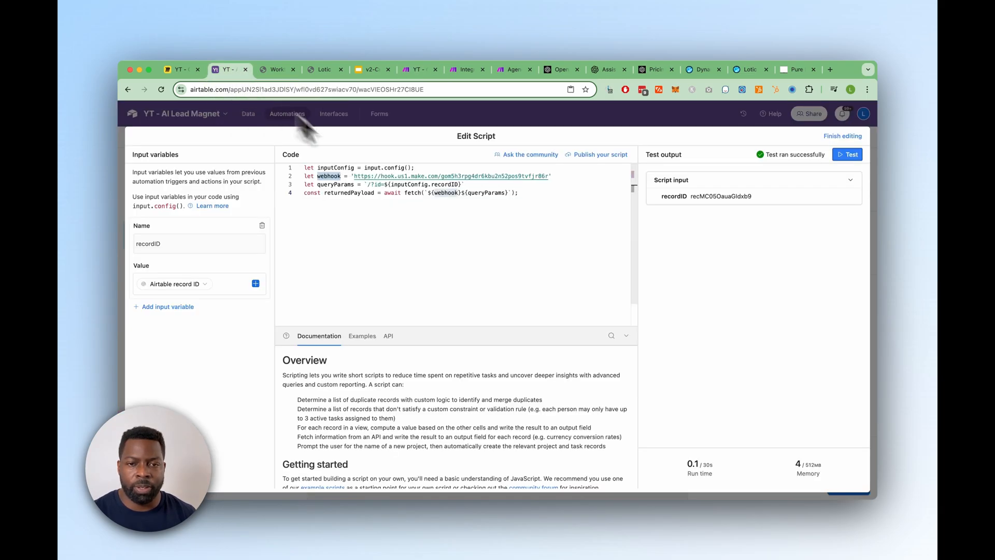
{"action": "left_click", "coordinate": [843, 135]}
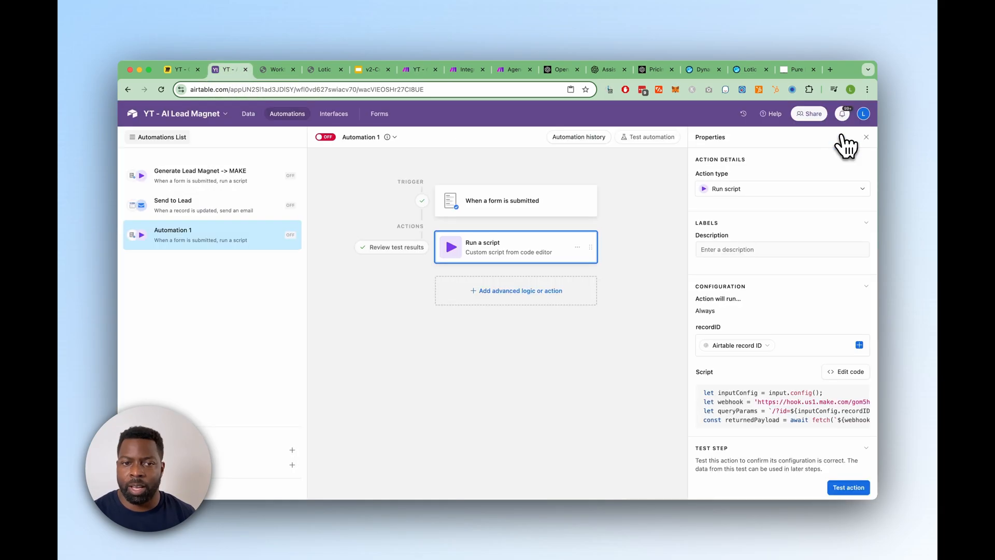
{"action": "left_click", "coordinate": [213, 182]}
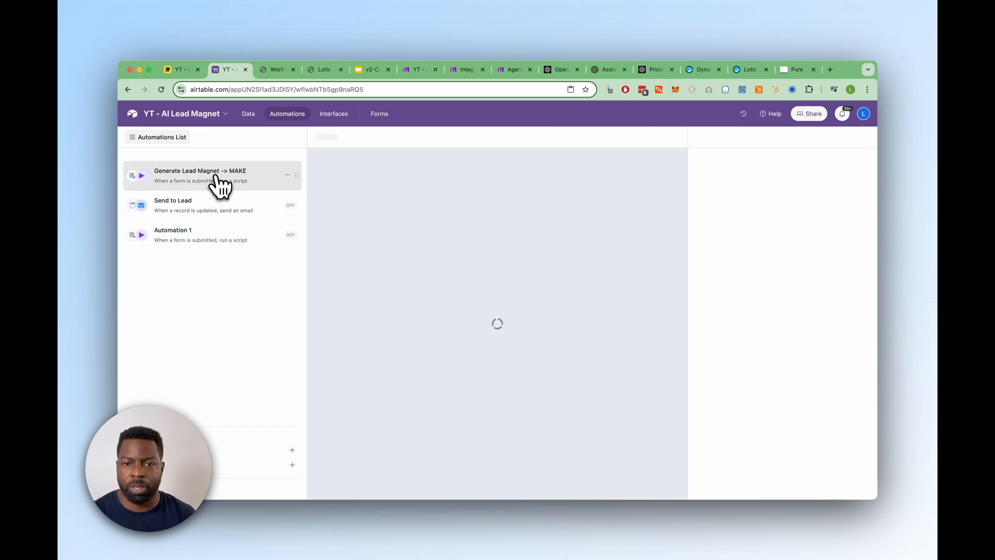
{"action": "left_click", "coordinate": [780, 177]}
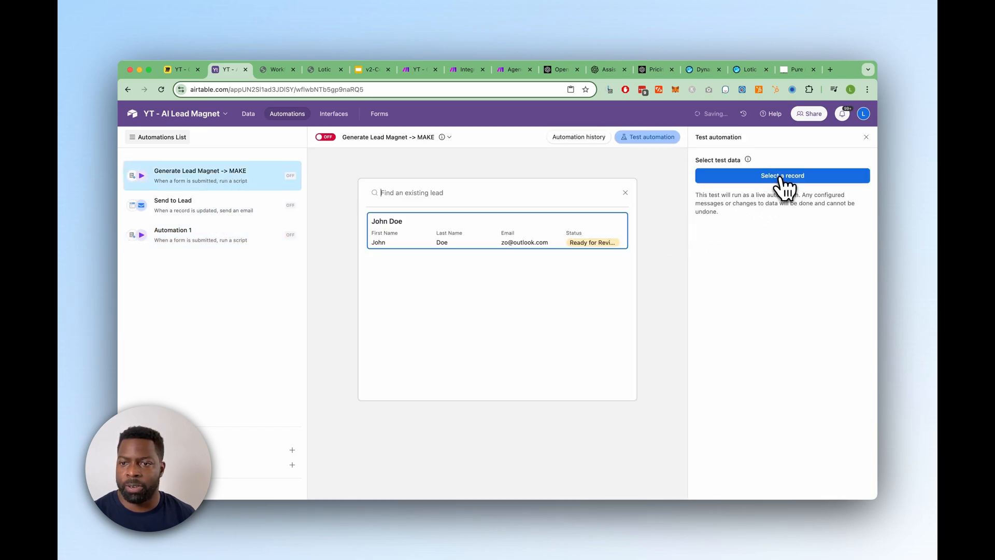
{"action": "left_click", "coordinate": [550, 243]}
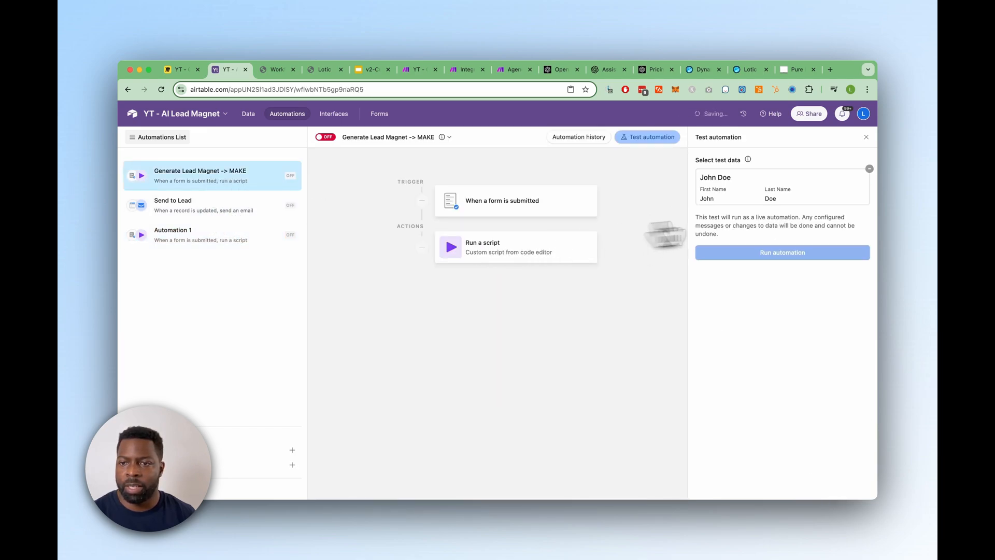
Step: Run the Generate Lead Magnet automation test and switch to the YT - Custom Lead Magnet scenario in Make to follow its execution
{"action": "left_click", "coordinate": [786, 258]}
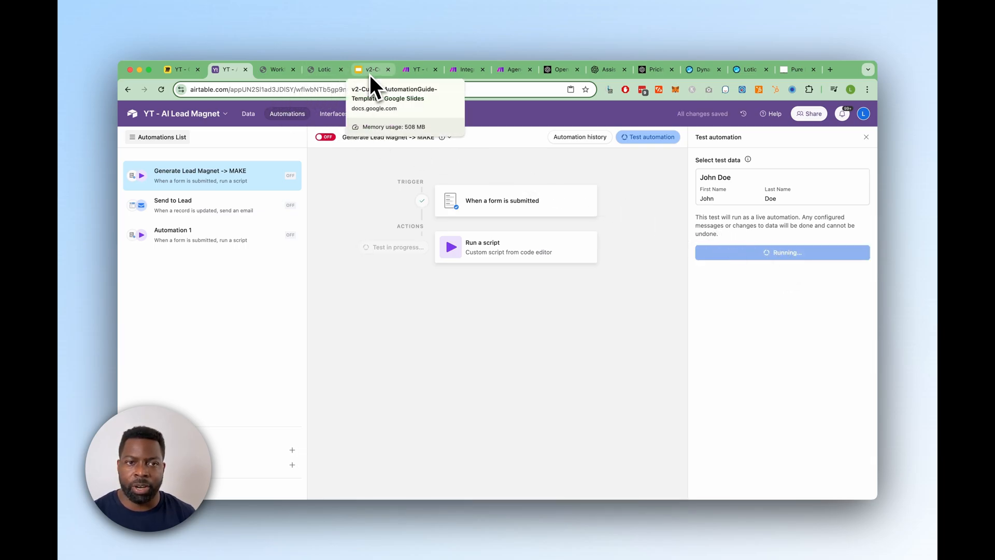
{"action": "left_click", "coordinate": [413, 70]}
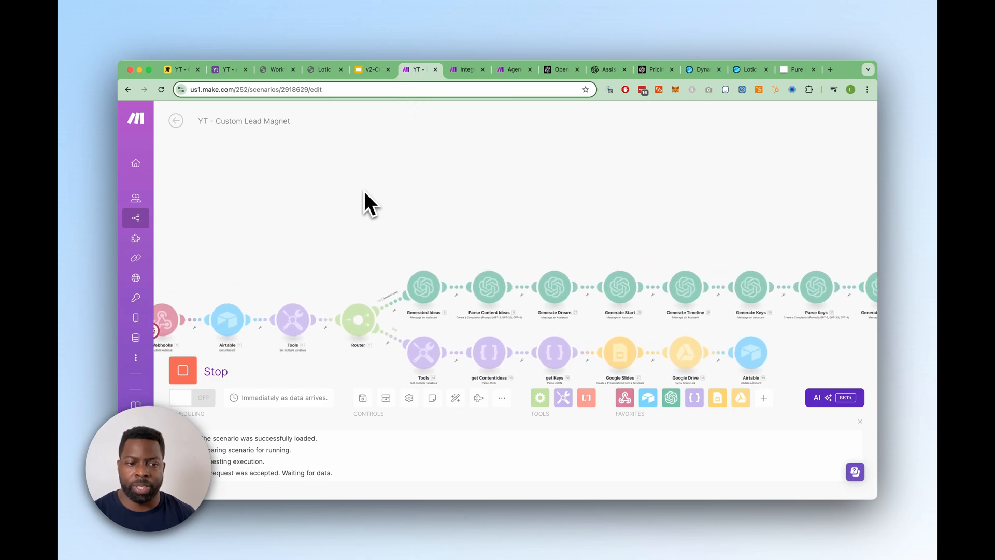
{"action": "left_click_drag", "start_coordinate": [390, 160], "coordinate": [384, 157]}
{"action": "scroll", "coordinate": [384, 157], "scroll_direction": "down", "scroll_amount": 1}
{"action": "scroll", "coordinate": [383, 156], "scroll_direction": "up", "scroll_amount": 1}
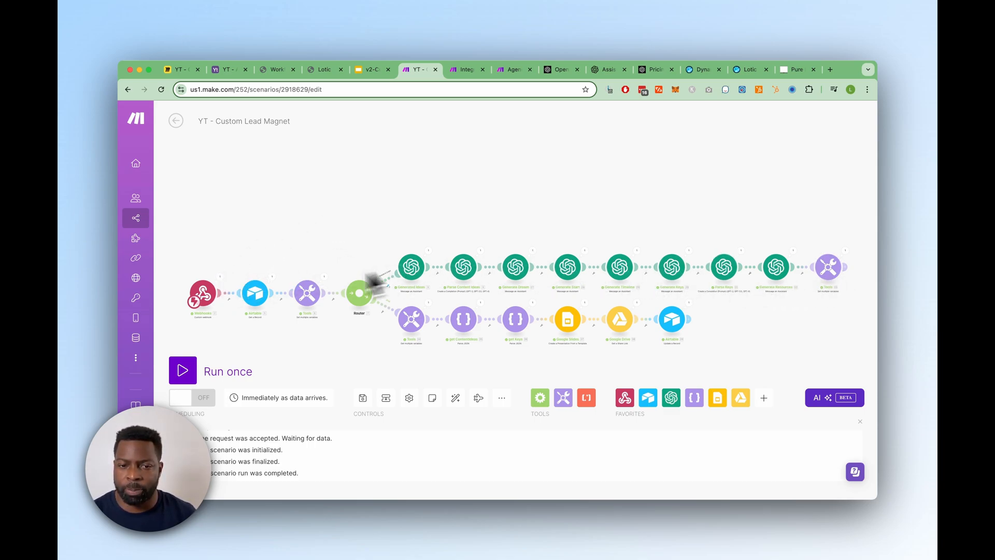
Step: Inspect the run output of the Webhooks module and the record data retrieved by the first Airtable module
{"action": "left_click", "coordinate": [220, 279]}
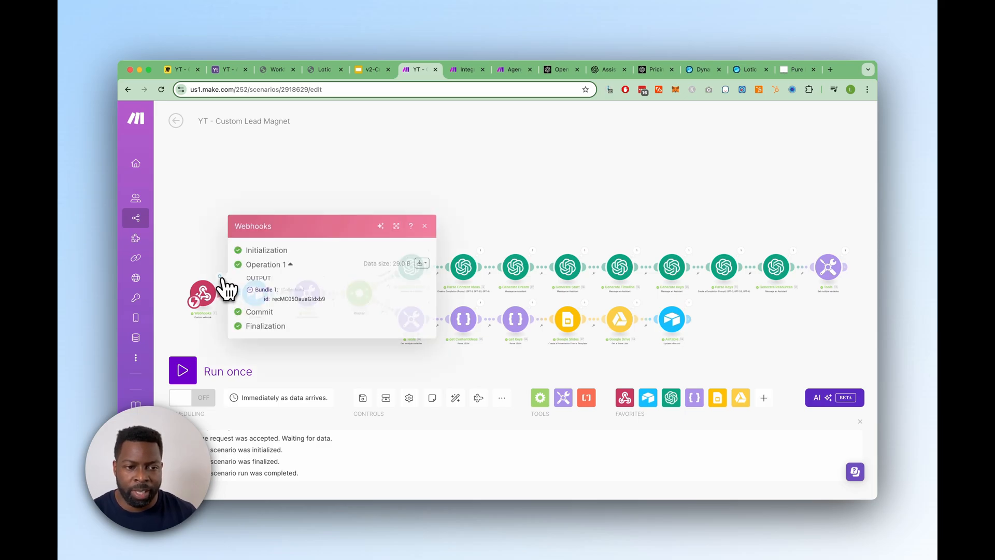
{"action": "left_click", "coordinate": [195, 247]}
{"action": "left_click", "coordinate": [274, 278]}
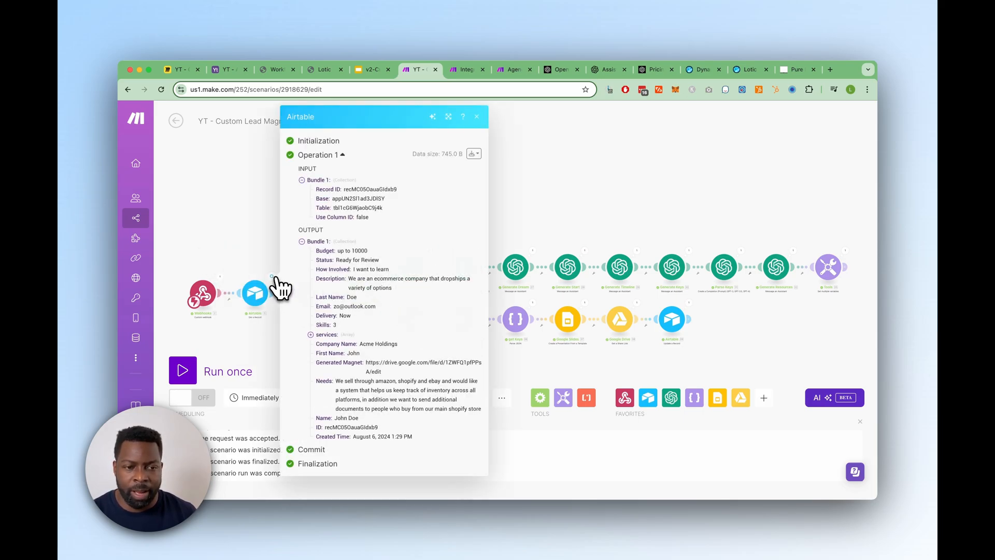
{"action": "left_click", "coordinate": [261, 239]}
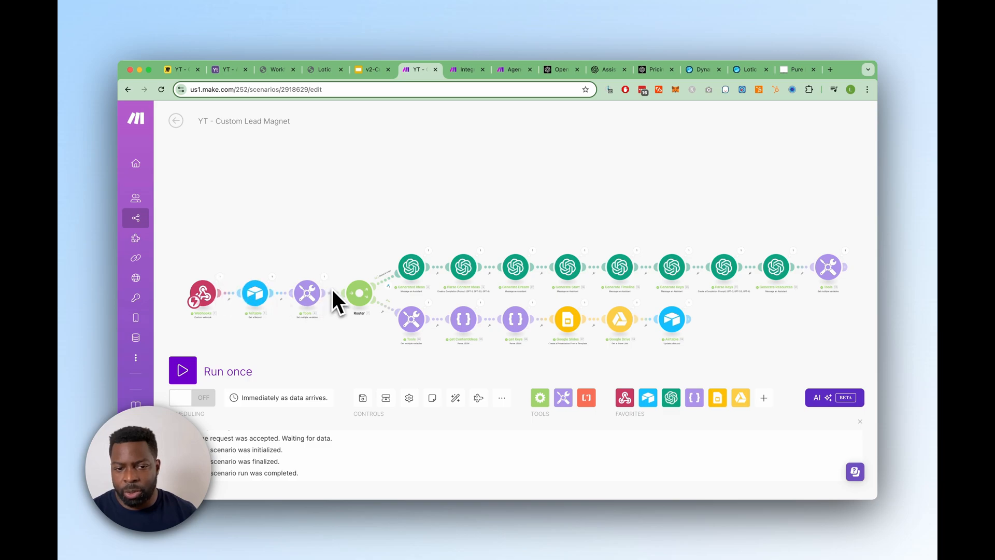
Step: Examine the router's two branches and the empty variables declared in the Tools module before the router
{"action": "scroll", "coordinate": [338, 289], "scroll_direction": "up", "scroll_amount": 5}
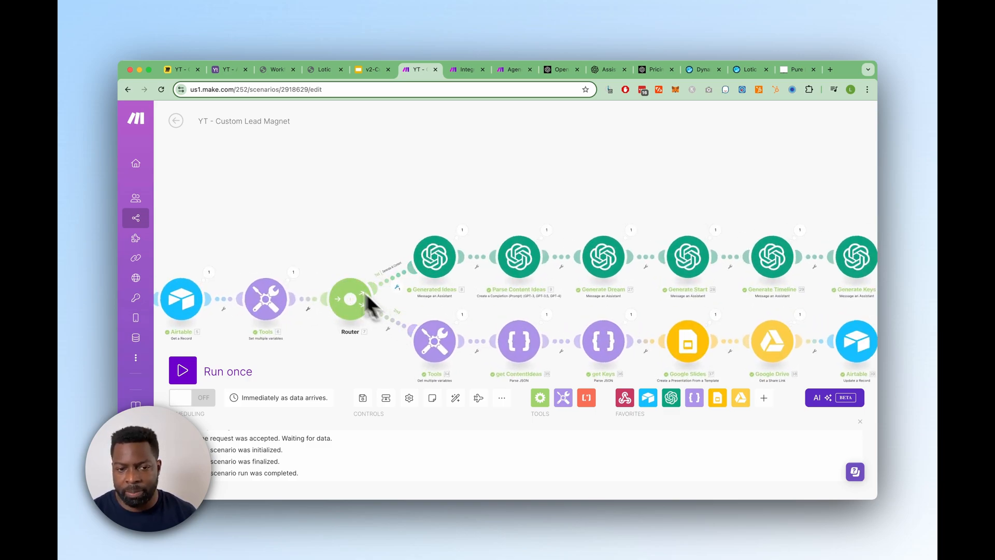
{"action": "scroll", "coordinate": [322, 269], "scroll_direction": "down", "scroll_amount": 5}
{"action": "scroll", "coordinate": [321, 270], "scroll_direction": "down", "scroll_amount": 3}
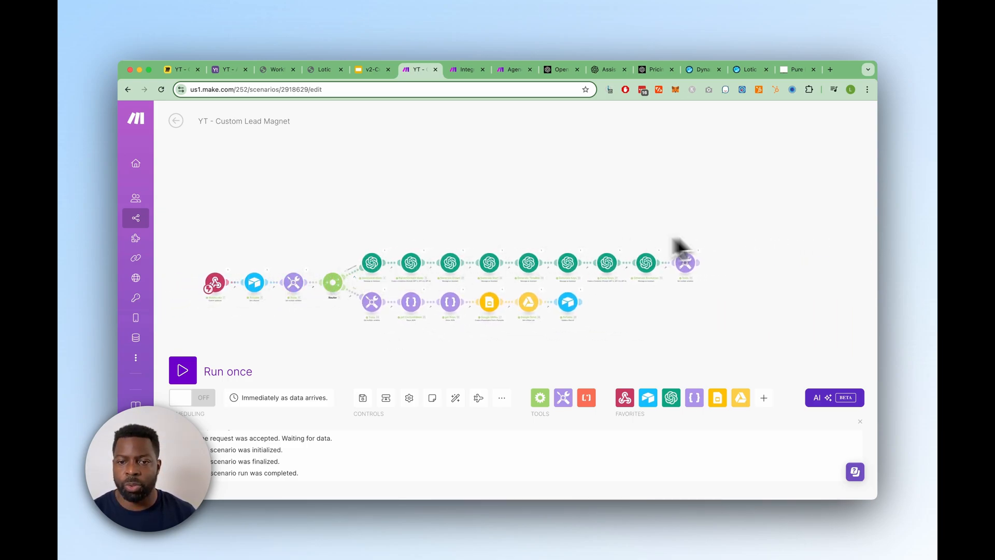
{"action": "scroll", "coordinate": [383, 248], "scroll_direction": "up", "scroll_amount": 3}
{"action": "scroll", "coordinate": [381, 246], "scroll_direction": "down", "scroll_amount": 2}
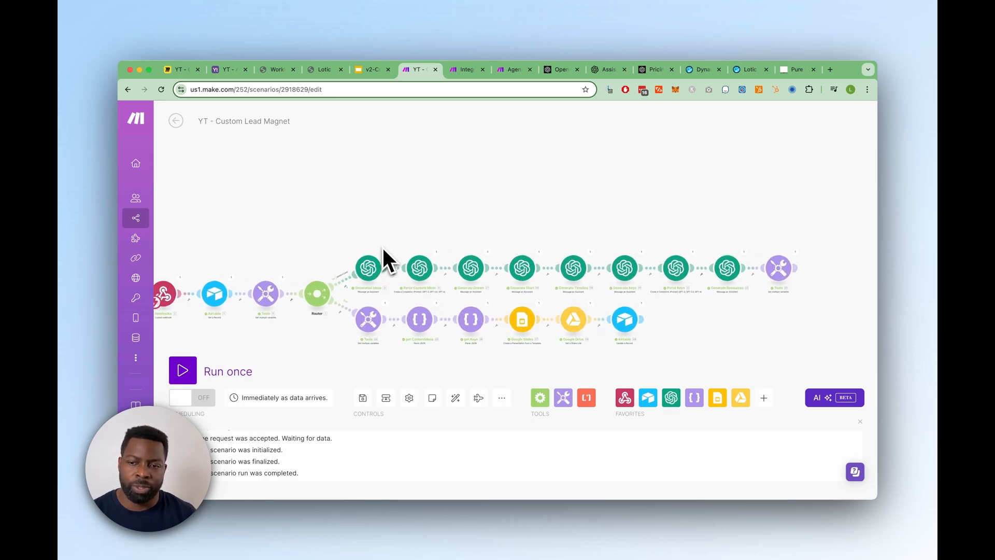
{"action": "left_click_drag", "start_coordinate": [363, 246], "coordinate": [391, 226]}
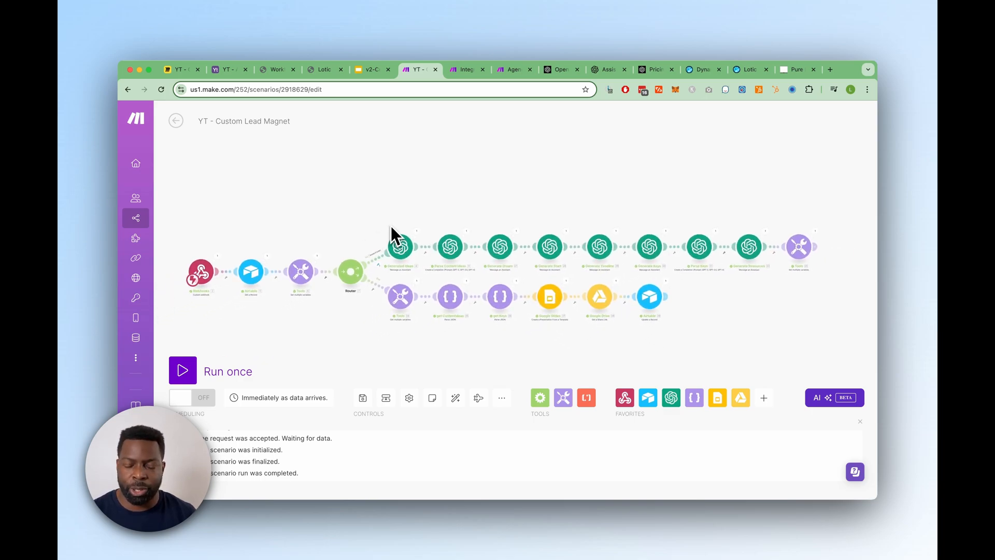
{"action": "left_click", "coordinate": [300, 272]}
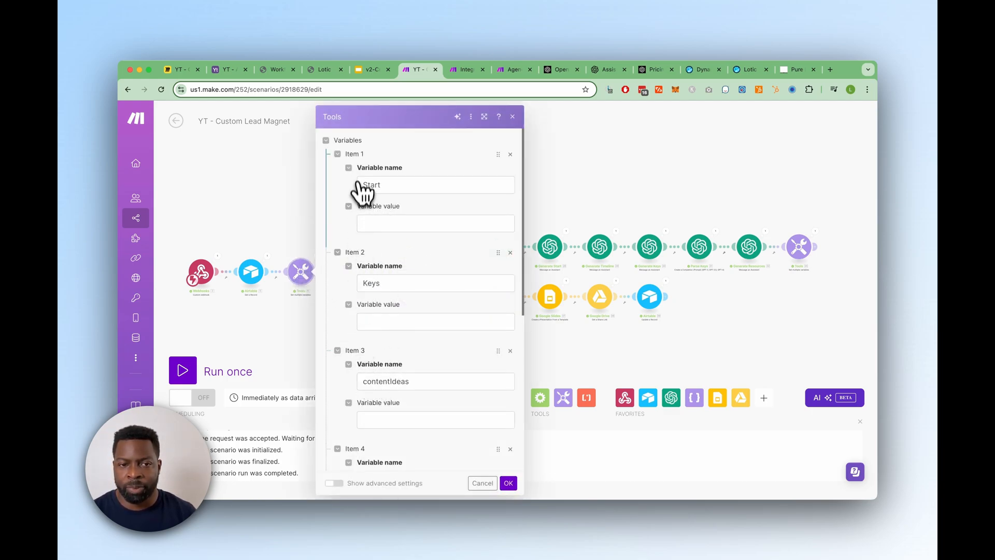
{"action": "left_click", "coordinate": [620, 180]}
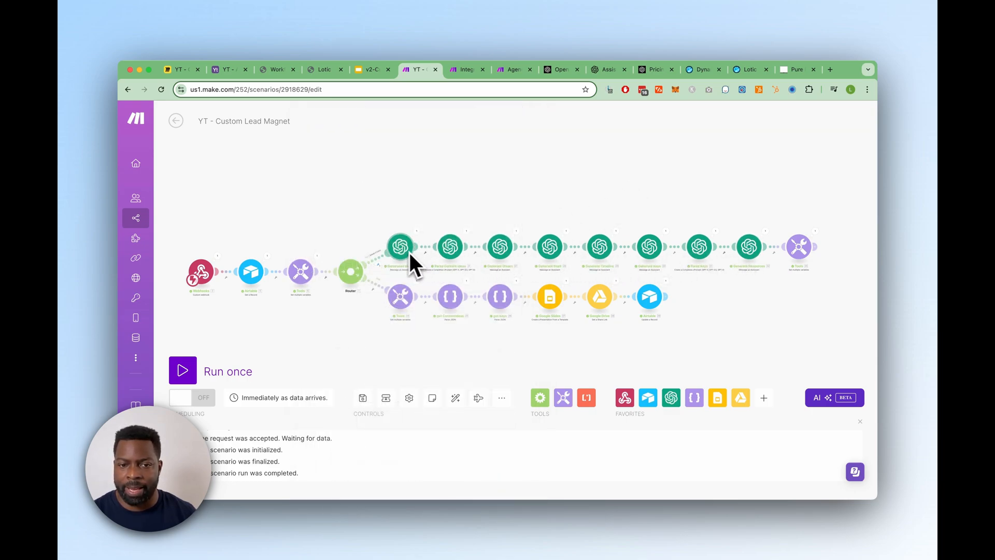
Step: Compare the Tools module before the router with the variable values set in the OpenAI branch's final Tools module
{"action": "left_click", "coordinate": [302, 277]}
{"action": "left_click", "coordinate": [293, 256]}
{"action": "left_click", "coordinate": [801, 251]}
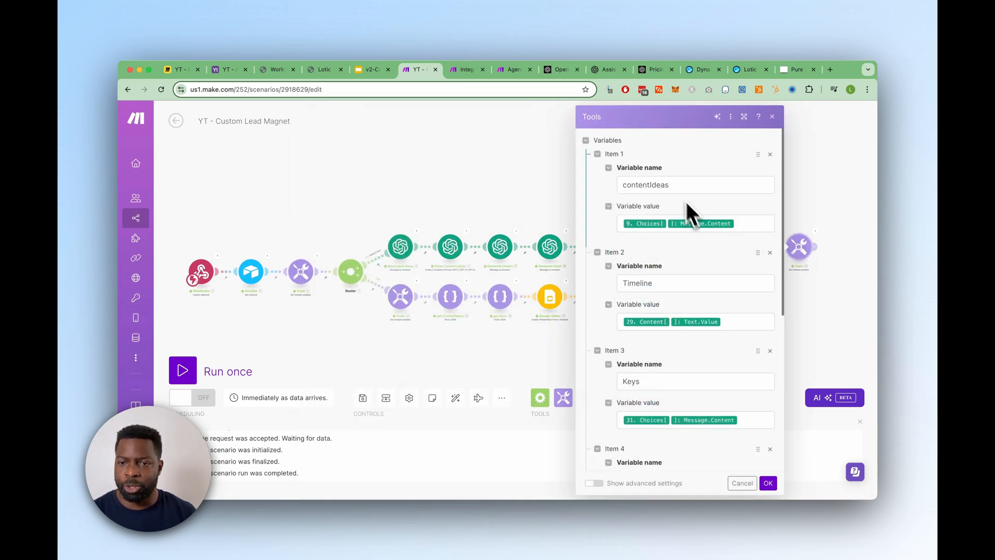
{"action": "left_click", "coordinate": [831, 203]}
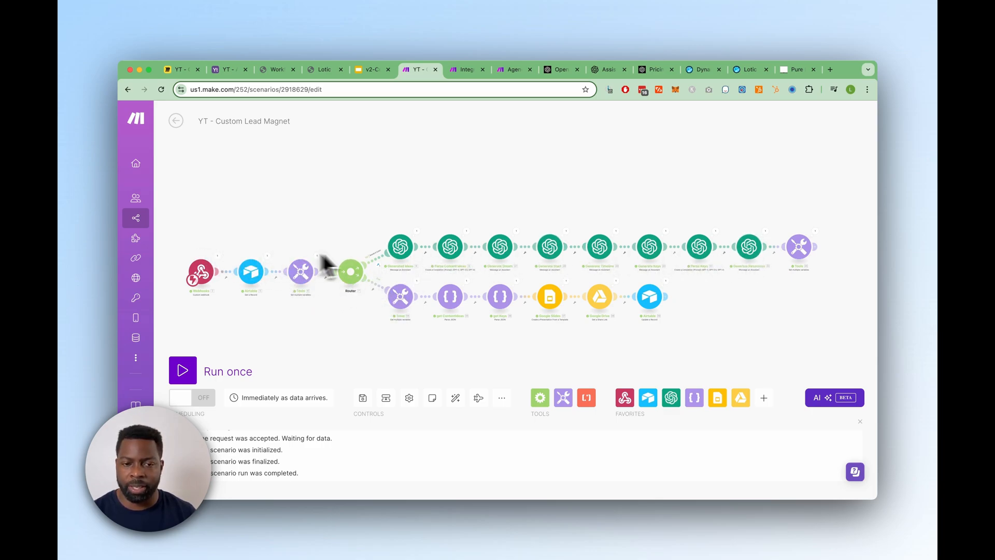
Step: Review the Get multiple variables module in the Google Slides branch and the data items available to its first variable name
{"action": "left_click", "coordinate": [403, 303]}
{"action": "left_click", "coordinate": [509, 206]}
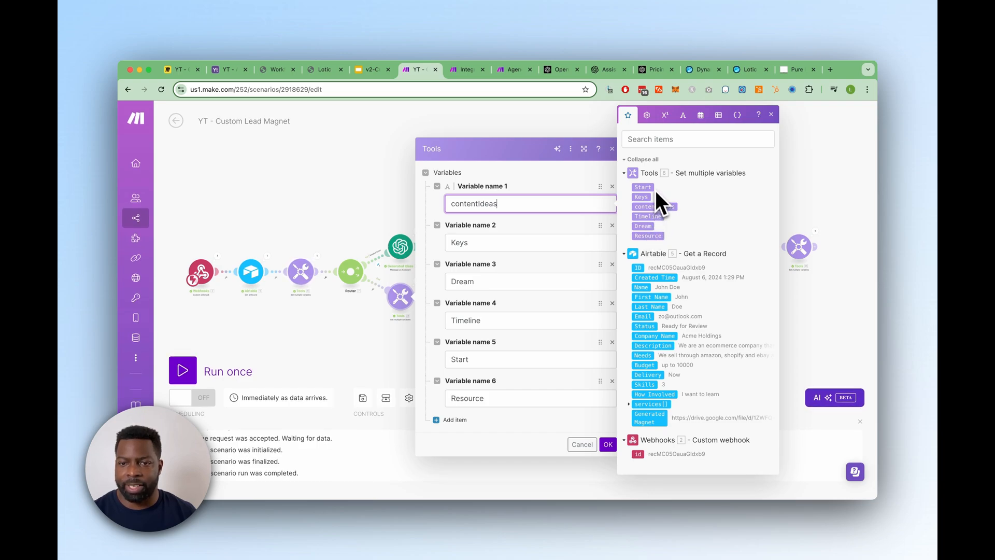
{"action": "mouse_move", "coordinate": [189, 271]}
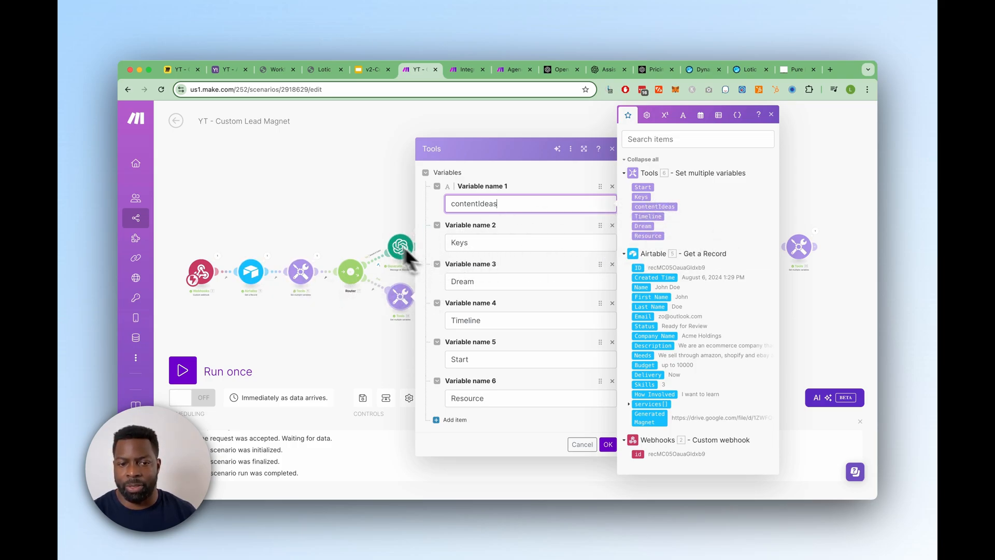
{"action": "left_click", "coordinate": [358, 223]}
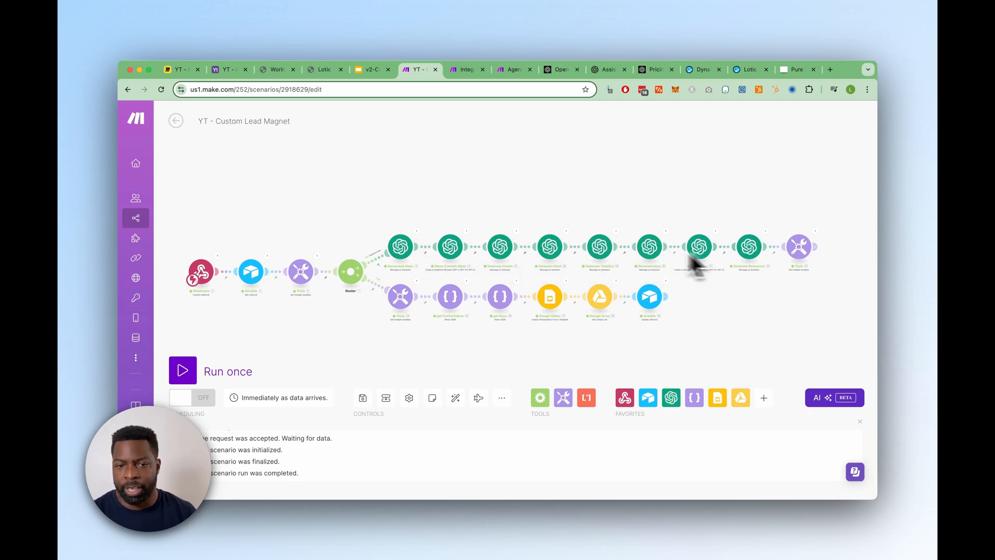
Step: Browse the data items available to the contentIdeas variable name in the OpenAI branch's final Tools module
{"action": "left_click", "coordinate": [800, 247]}
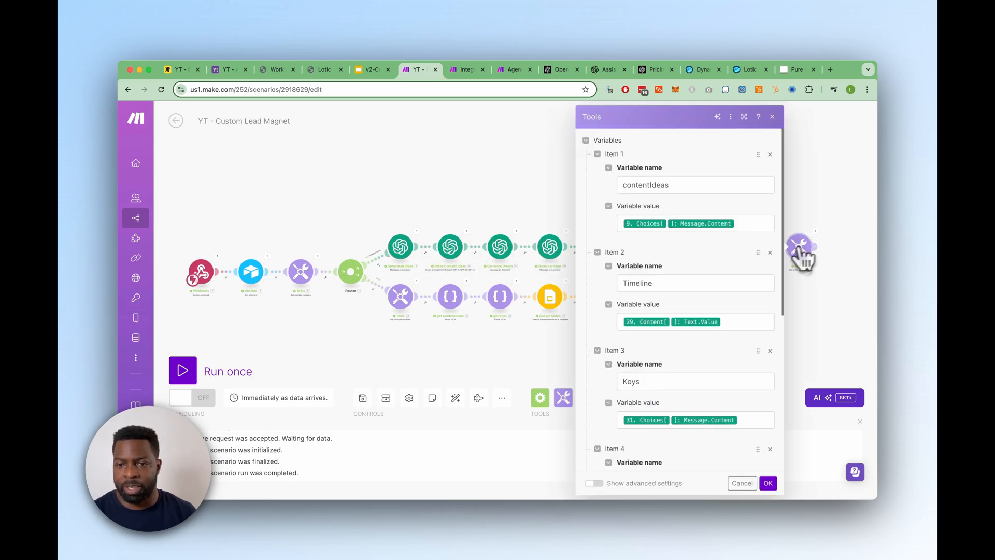
{"action": "left_click", "coordinate": [681, 186]}
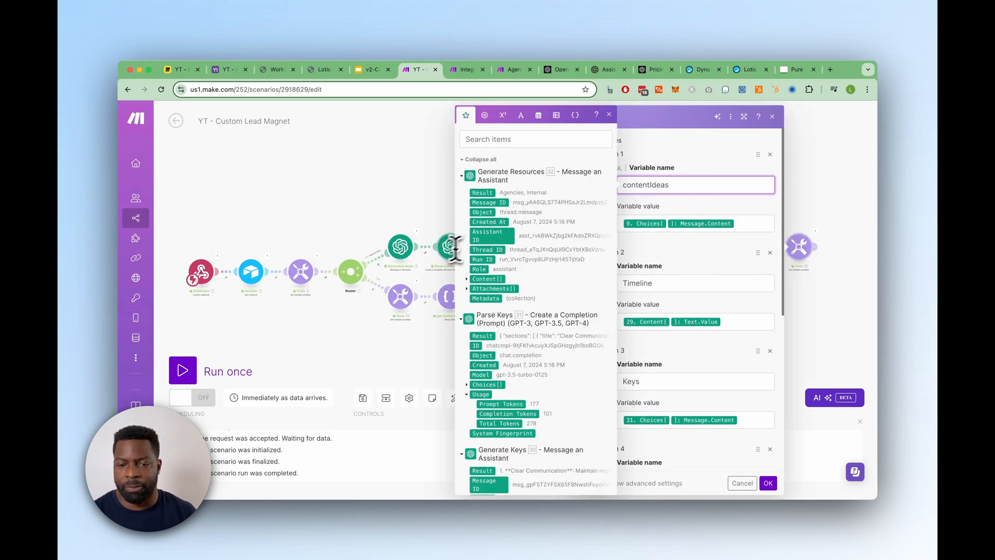
{"action": "scroll", "coordinate": [513, 223], "scroll_direction": "down", "scroll_amount": 10}
{"action": "scroll", "coordinate": [505, 326], "scroll_direction": "up", "scroll_amount": 3}
{"action": "scroll", "coordinate": [502, 352], "scroll_direction": "down", "scroll_amount": 3}
{"action": "scroll", "coordinate": [497, 337], "scroll_direction": "up", "scroll_amount": 10}
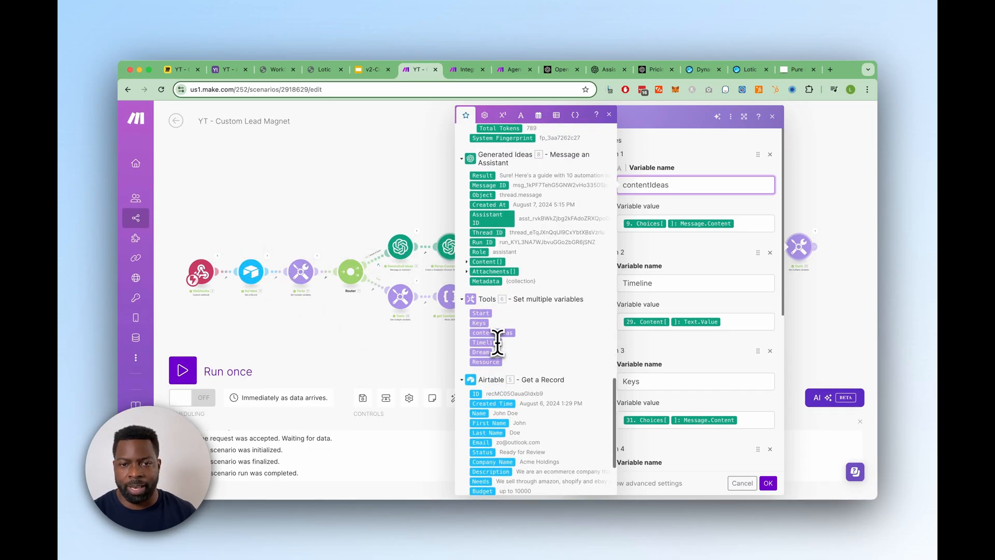
{"action": "left_click", "coordinate": [381, 231]}
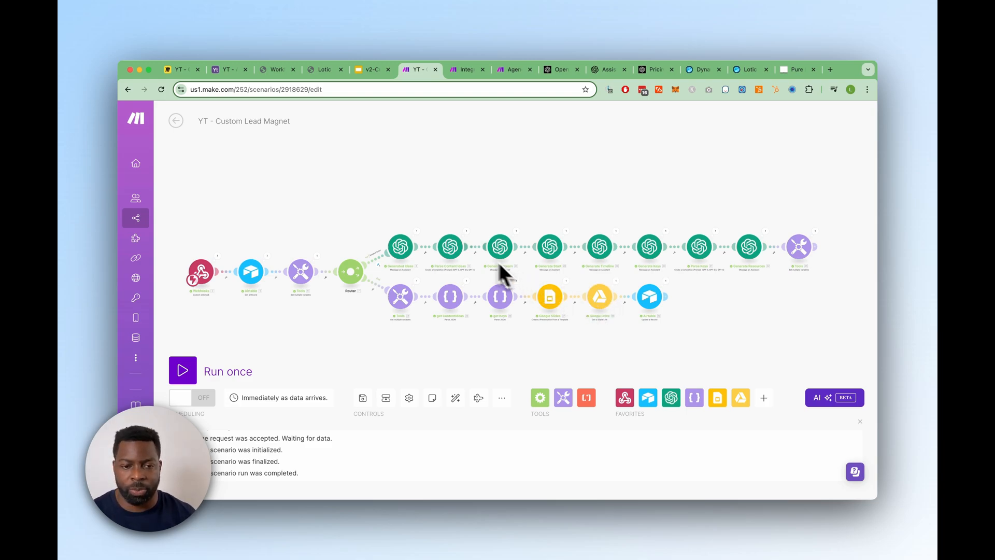
Step: Recheck the variables in the Tools module before the router and in the final Tools module of the OpenAI branch
{"action": "left_click", "coordinate": [304, 277]}
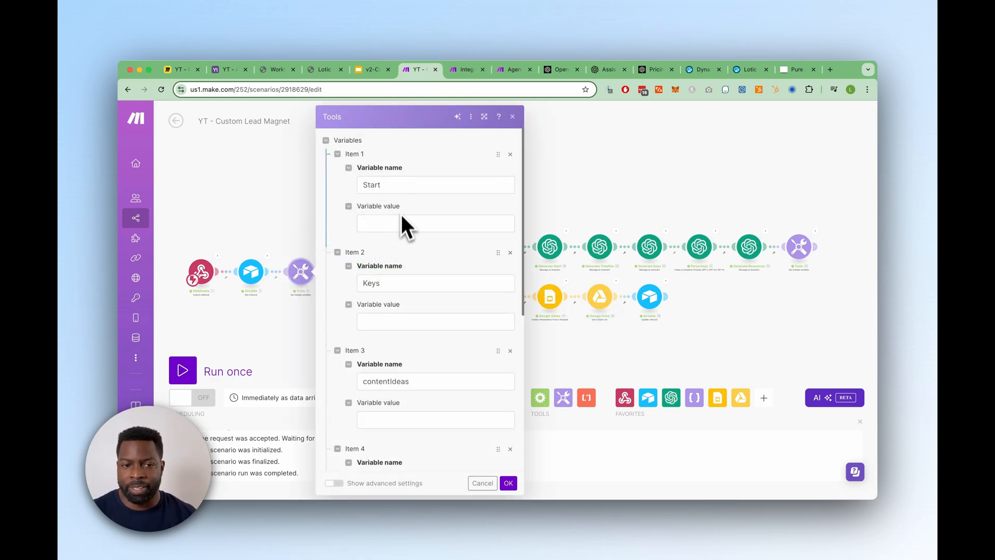
{"action": "left_click", "coordinate": [267, 213]}
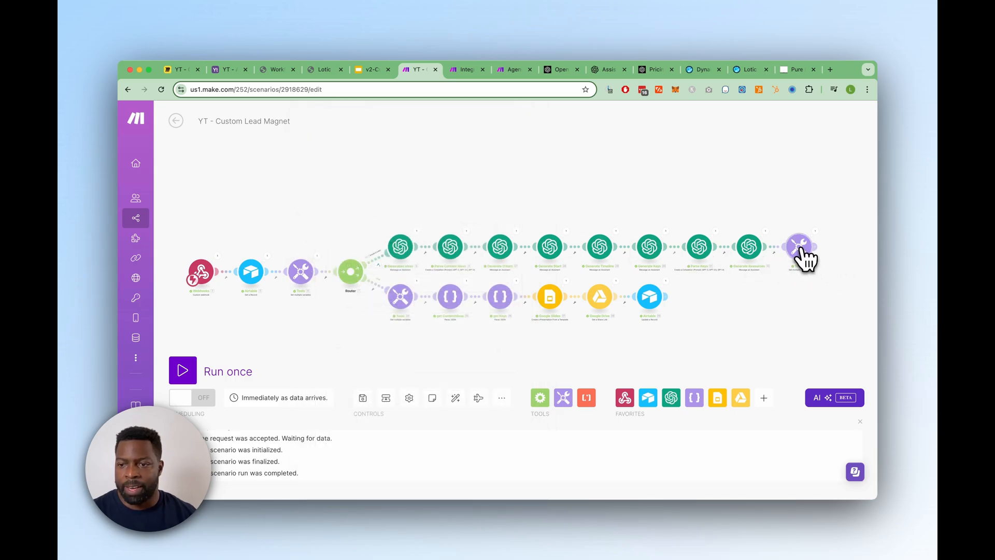
{"action": "left_click", "coordinate": [800, 254]}
{"action": "left_click", "coordinate": [333, 222]}
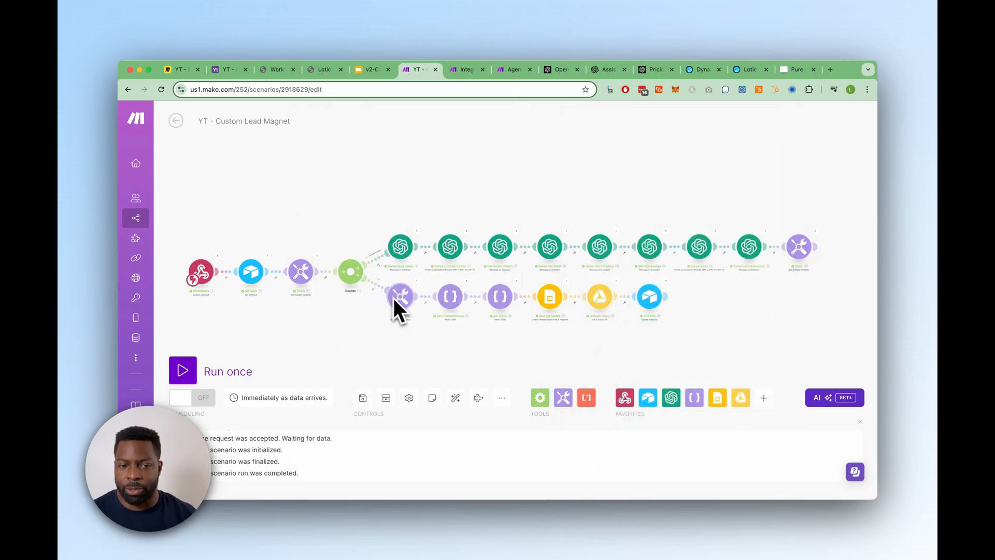
Step: Inspect the Get multiple variables module's run output, reading the Dream, Timeline and Start texts and the expanded contentIdeas JSON
{"action": "scroll", "coordinate": [399, 316], "scroll_direction": "up", "scroll_amount": 3}
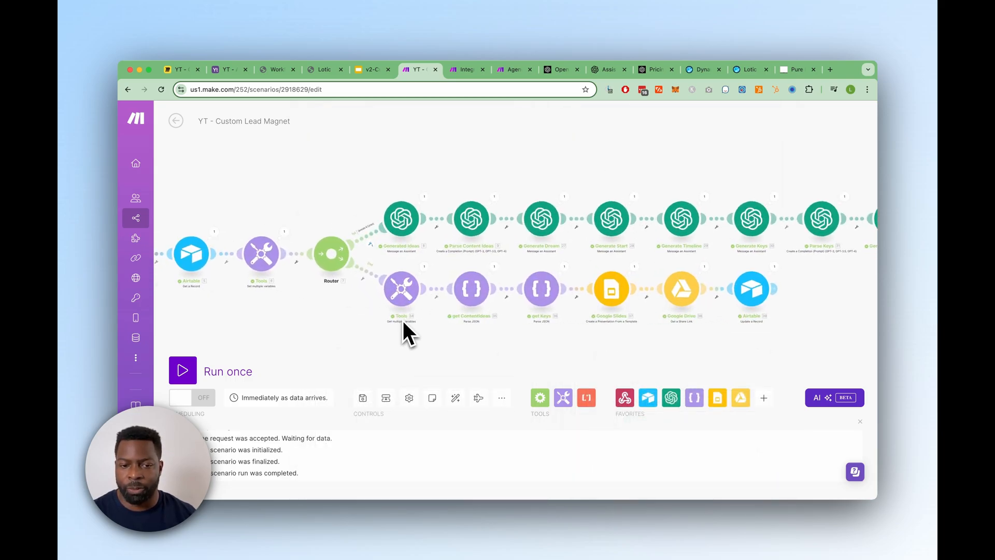
{"action": "left_click", "coordinate": [428, 270]}
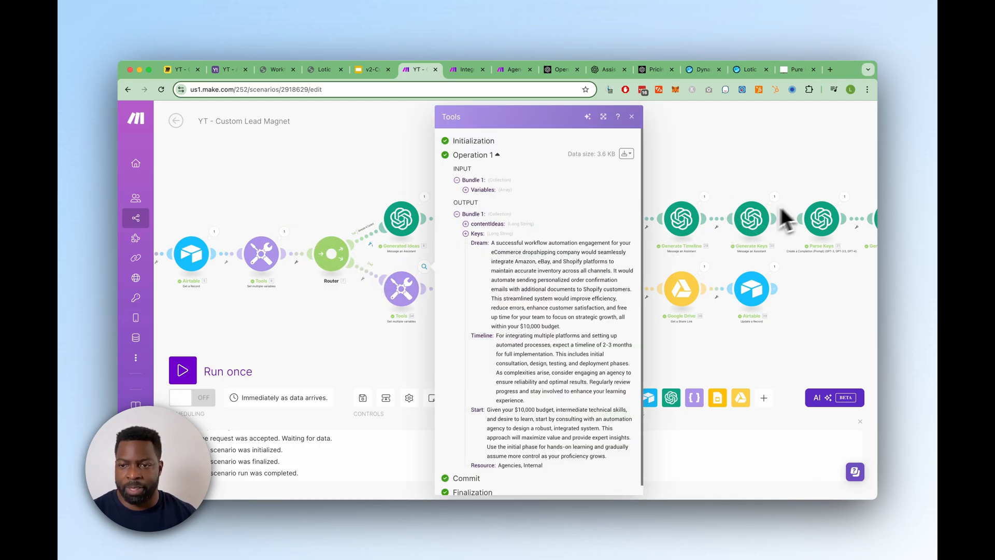
{"action": "scroll", "coordinate": [581, 311], "scroll_direction": "down", "scroll_amount": 1}
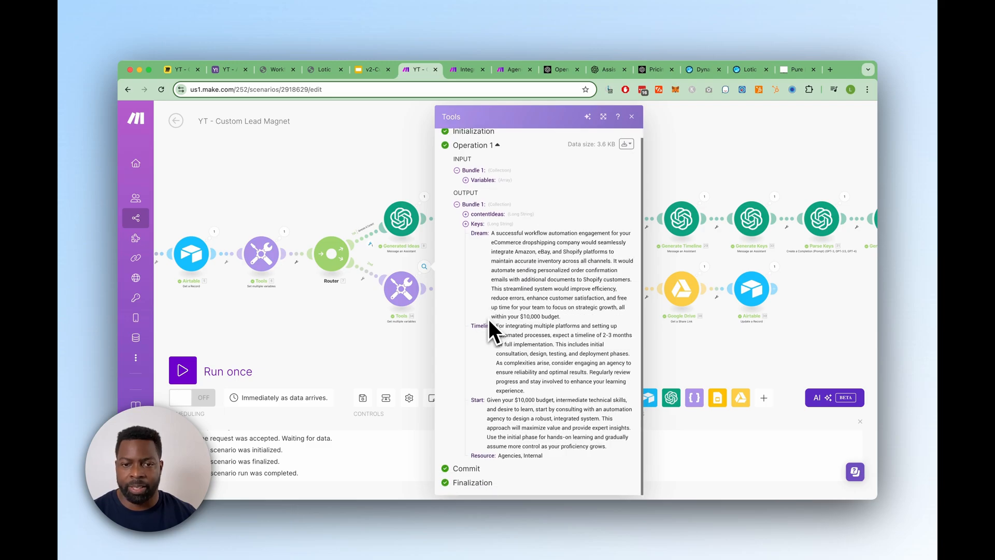
{"action": "left_click_drag", "start_coordinate": [493, 233], "coordinate": [545, 437]}
{"action": "left_click", "coordinate": [468, 215]}
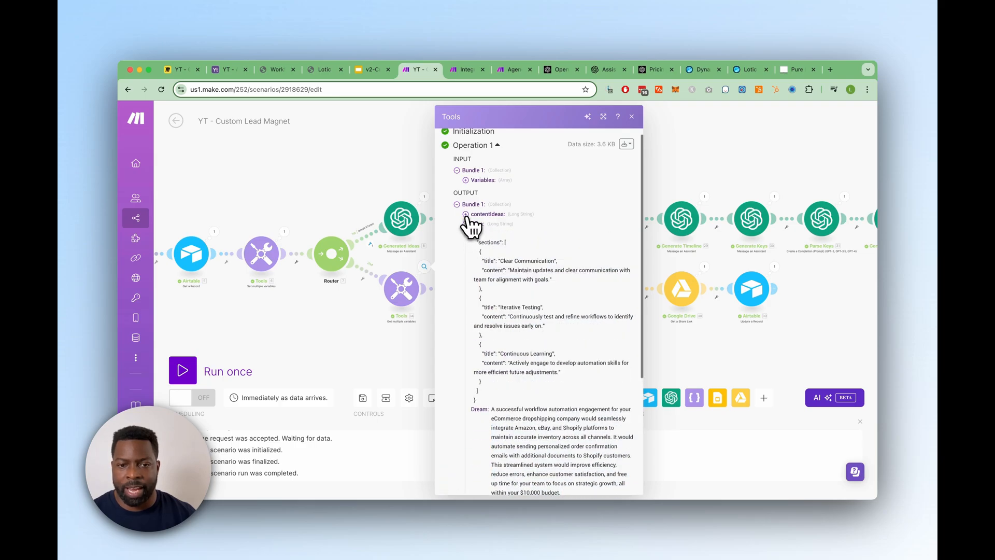
{"action": "left_click_drag", "start_coordinate": [471, 220], "coordinate": [513, 454]}
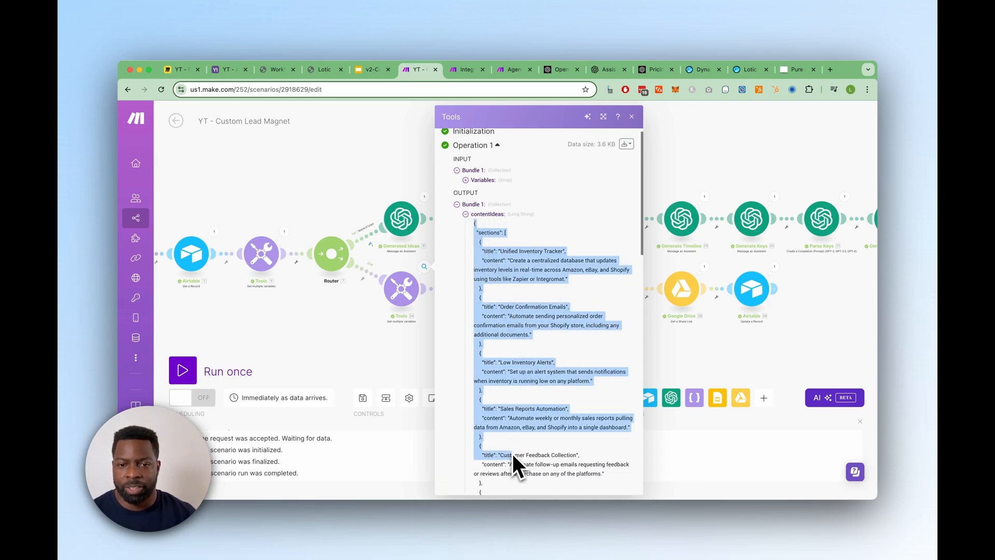
{"action": "scroll", "coordinate": [523, 440], "scroll_direction": "down", "scroll_amount": 2}
{"action": "scroll", "coordinate": [533, 429], "scroll_direction": "down", "scroll_amount": 4}
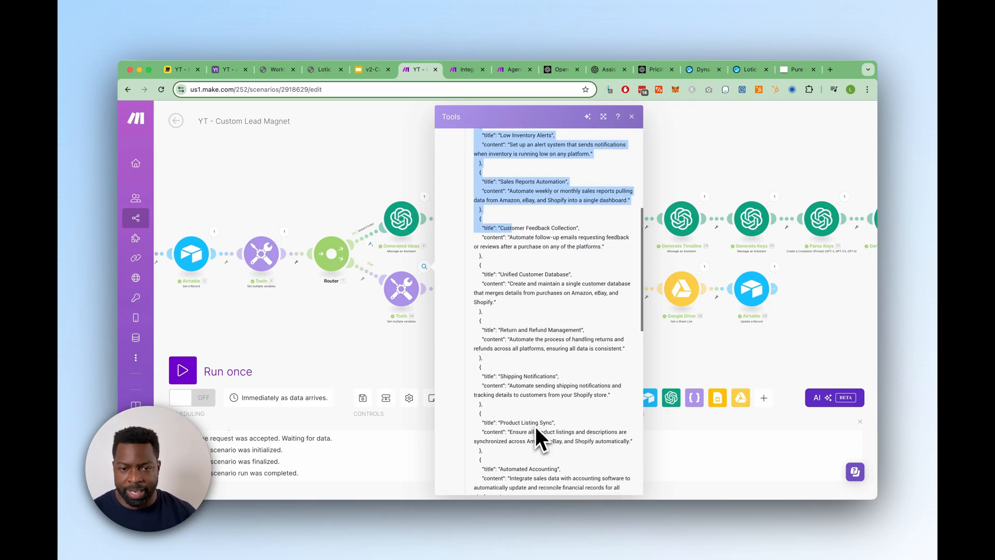
{"action": "left_click", "coordinate": [379, 347]}
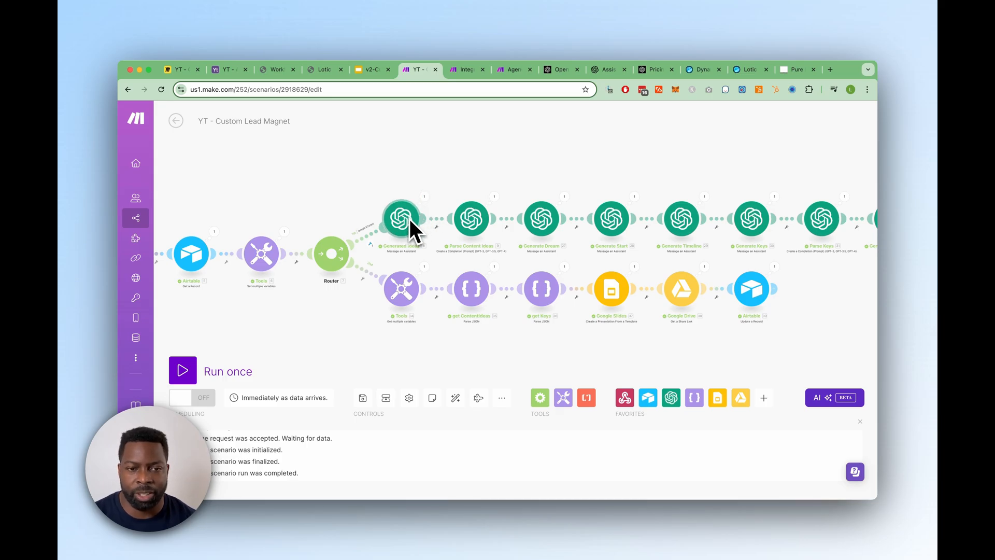
Step: Inspect the Generated Ideas module's run details and read the input message sent to the assistant
{"action": "left_click", "coordinate": [434, 200]}
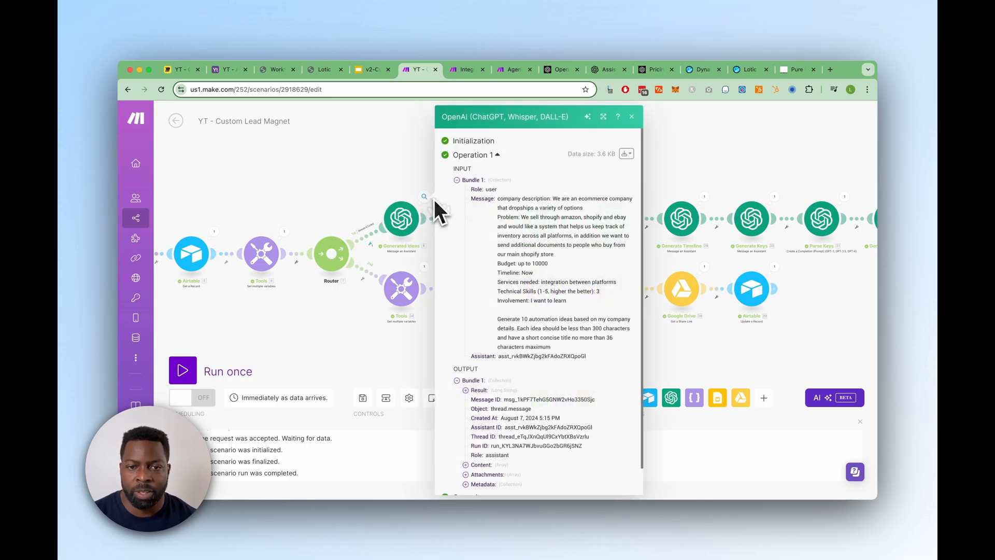
{"action": "left_click", "coordinate": [406, 189]}
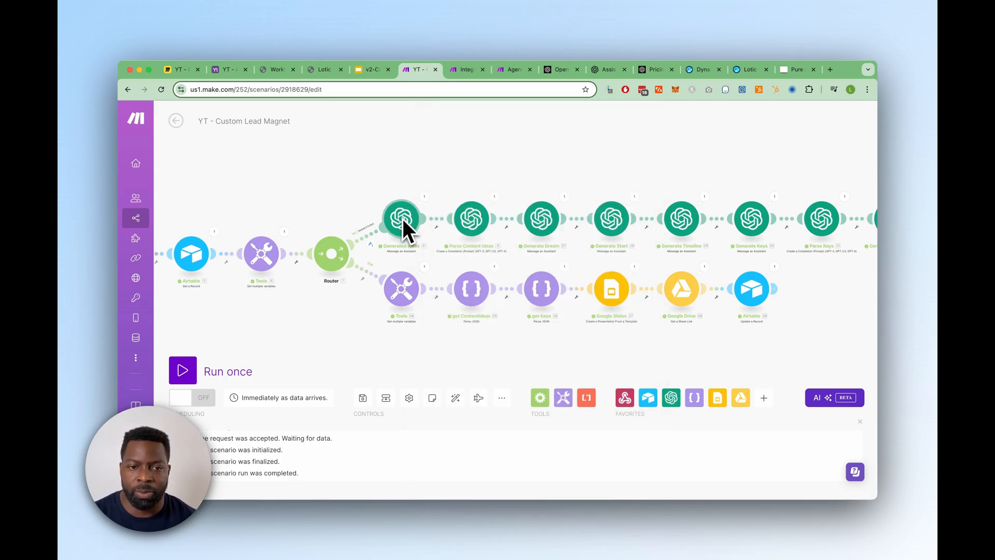
{"action": "left_click", "coordinate": [425, 199]}
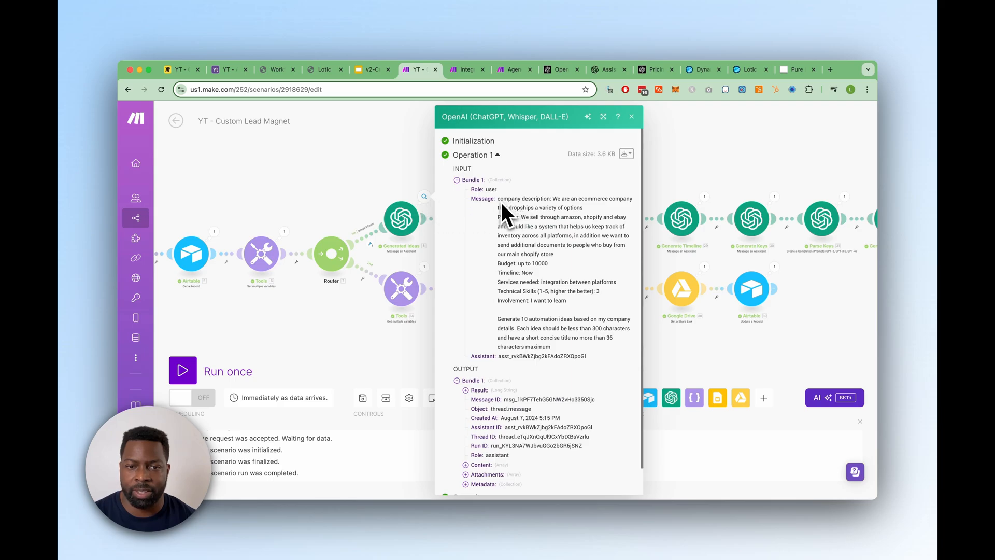
{"action": "left_click_drag", "start_coordinate": [498, 198], "coordinate": [610, 346]}
{"action": "left_click", "coordinate": [568, 286]}
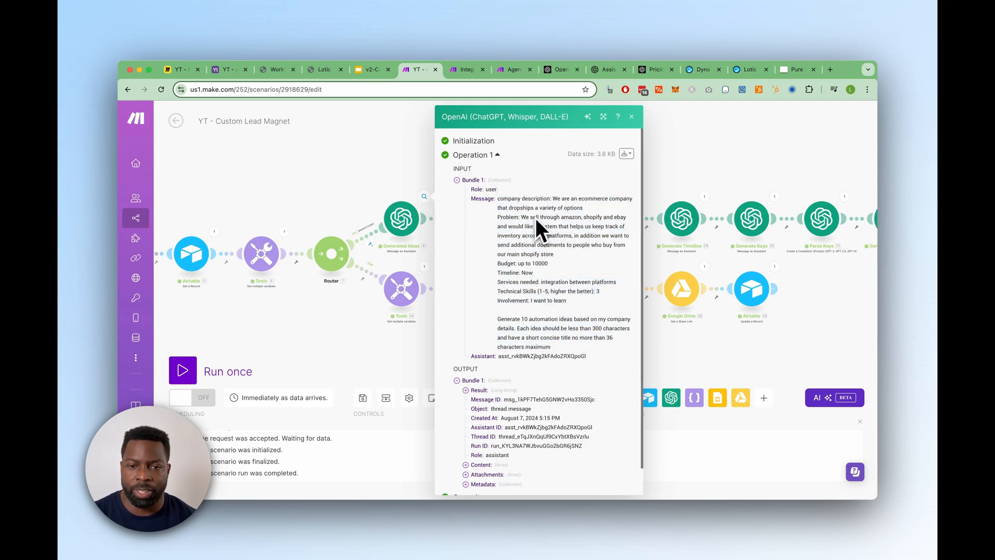
Step: Read the company description and problem statement in the Generated Ideas module's input message
{"action": "left_click_drag", "start_coordinate": [552, 198], "coordinate": [582, 207]}
{"action": "left_click", "coordinate": [561, 201]}
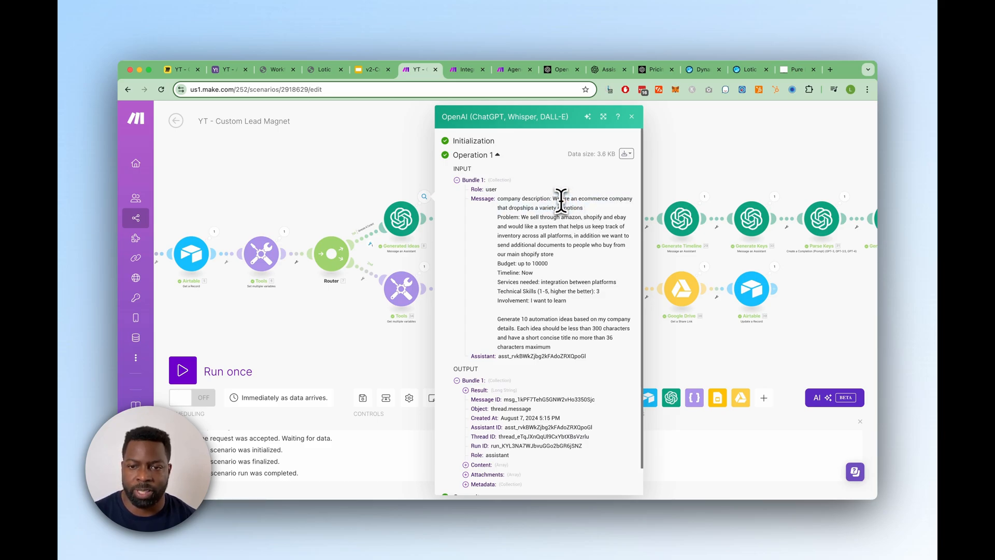
{"action": "left_click_drag", "start_coordinate": [553, 198], "coordinate": [582, 209]}
{"action": "left_click", "coordinate": [554, 217]}
{"action": "left_click_drag", "start_coordinate": [522, 218], "coordinate": [530, 267]}
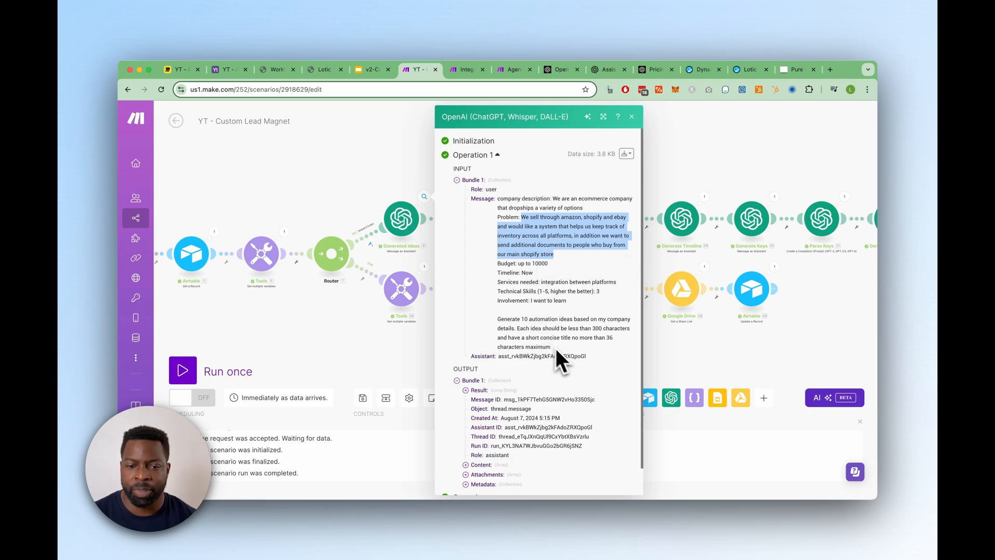
Step: Expand the Result in the Generated Ideas module's output and read through the automation ideas, then close the run details
{"action": "left_click", "coordinate": [466, 390]}
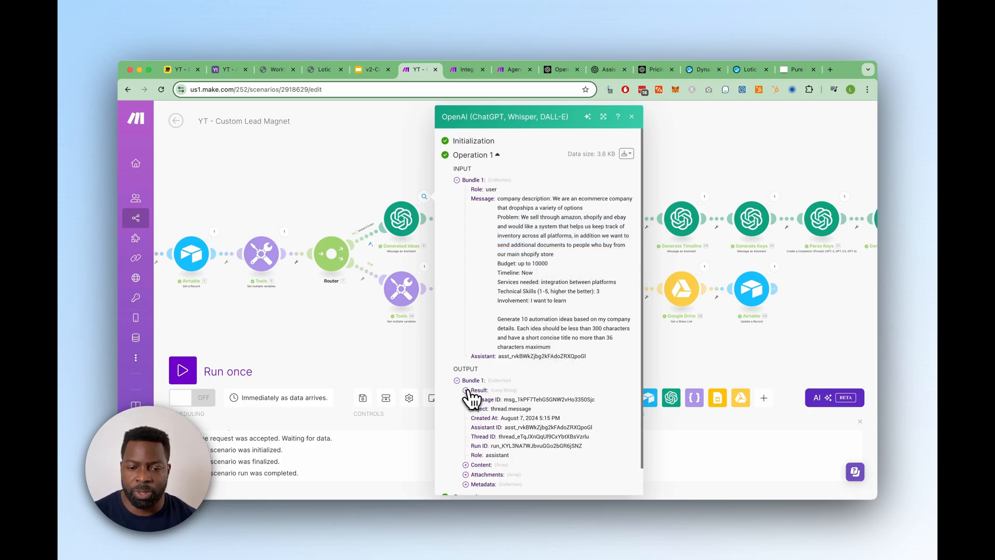
{"action": "scroll", "coordinate": [492, 420], "scroll_direction": "down", "scroll_amount": 3}
{"action": "scroll", "coordinate": [492, 419], "scroll_direction": "down", "scroll_amount": 4}
{"action": "left_click_drag", "start_coordinate": [474, 233], "coordinate": [517, 440]}
{"action": "scroll", "coordinate": [517, 436], "scroll_direction": "down", "scroll_amount": 4}
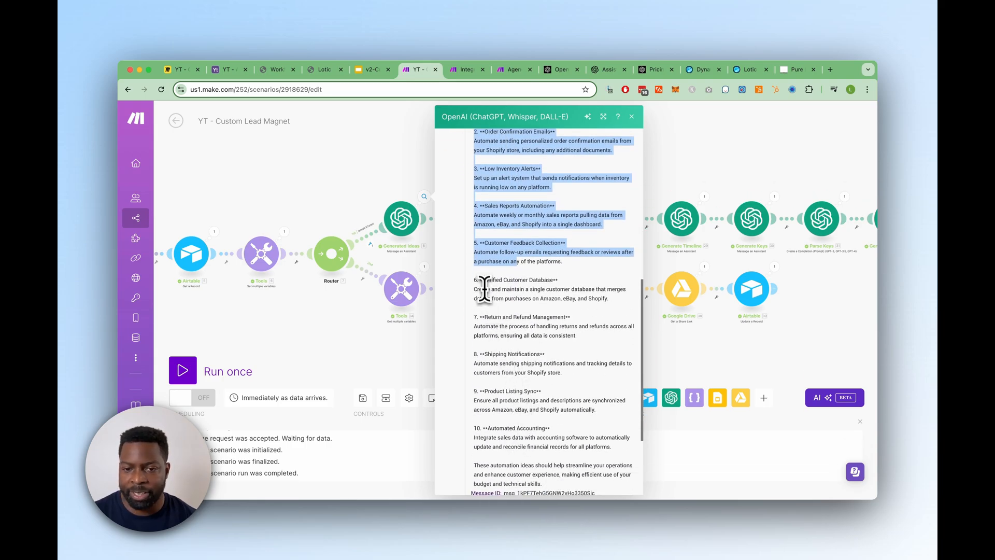
{"action": "scroll", "coordinate": [481, 290], "scroll_direction": "down", "scroll_amount": 3}
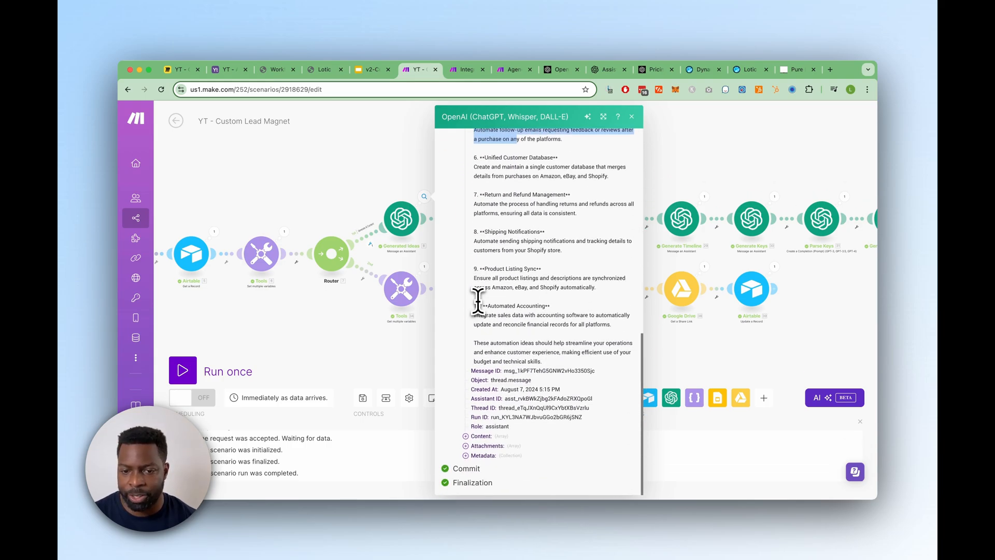
{"action": "left_click", "coordinate": [363, 362]}
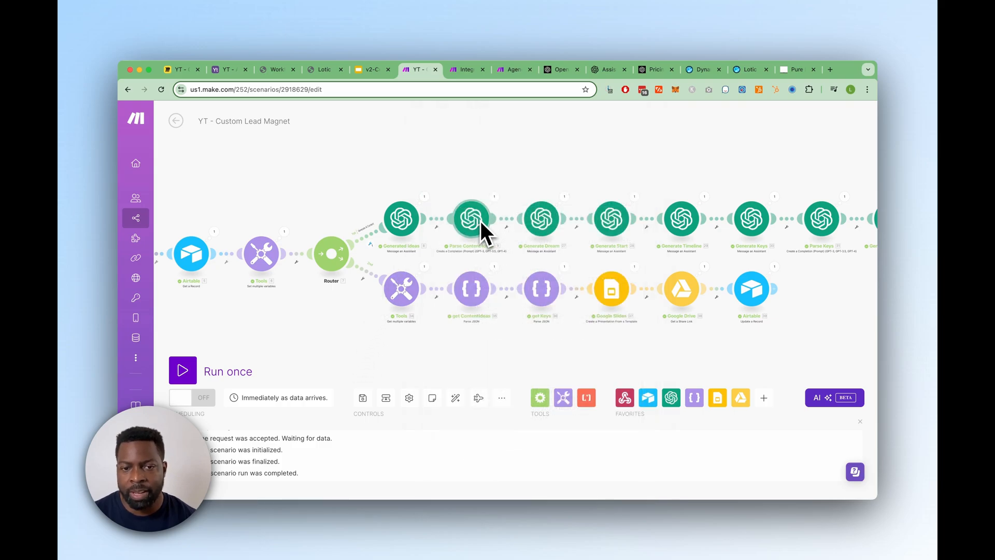
Step: Inspect the Parse Content Ideas module's run input, expanding its message content to read the full parsing prompt
{"action": "left_click", "coordinate": [497, 197]}
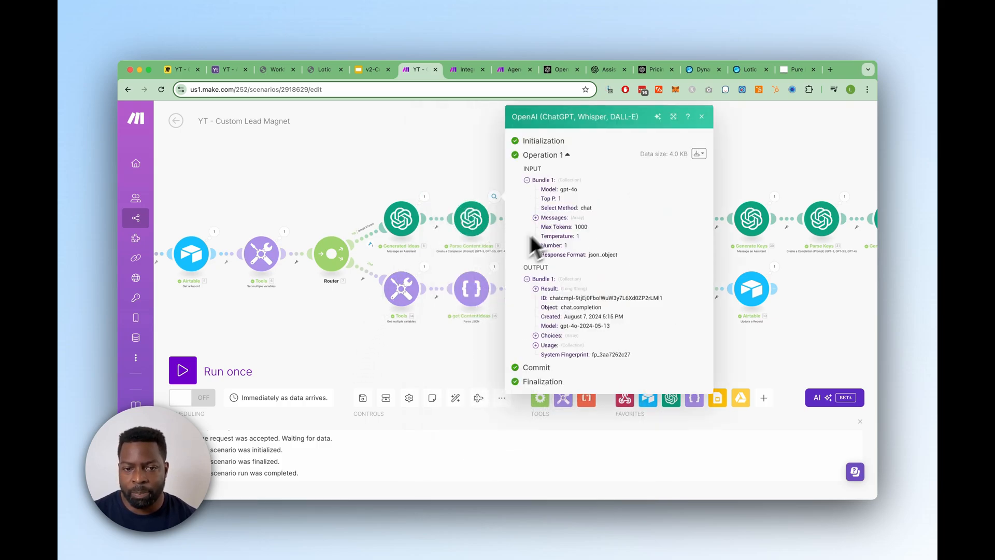
{"action": "left_click", "coordinate": [536, 217]}
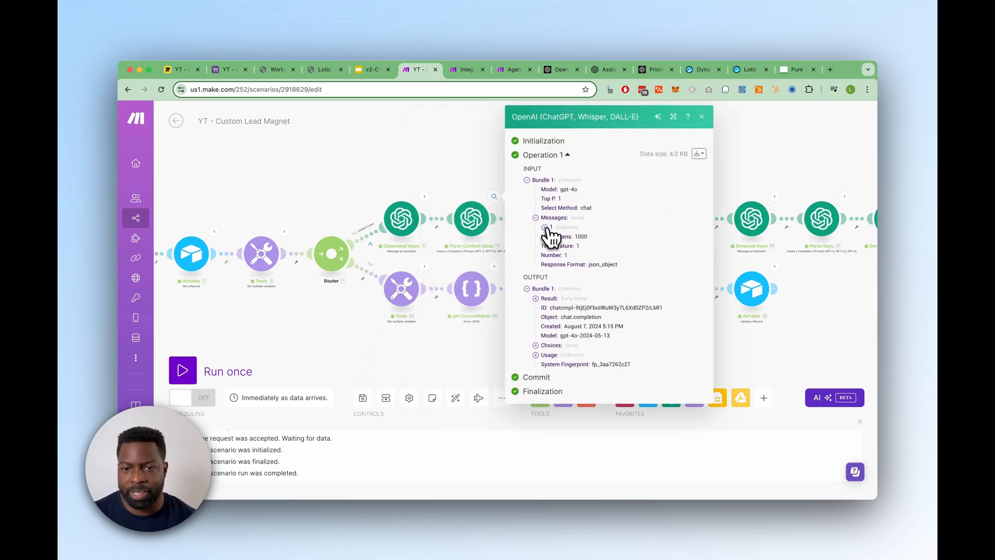
{"action": "left_click", "coordinate": [545, 227]}
{"action": "left_click", "coordinate": [558, 247]}
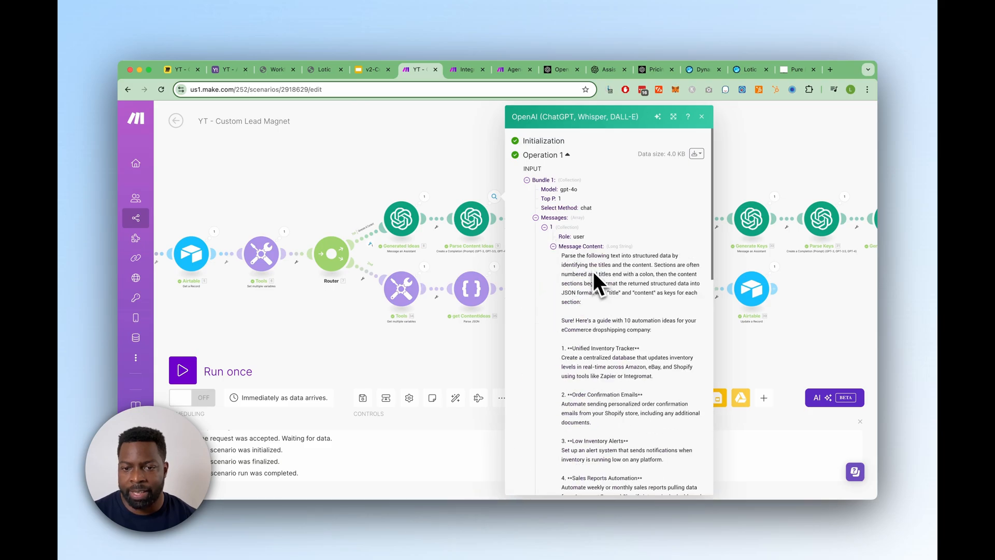
{"action": "left_click_drag", "start_coordinate": [562, 253], "coordinate": [658, 334]}
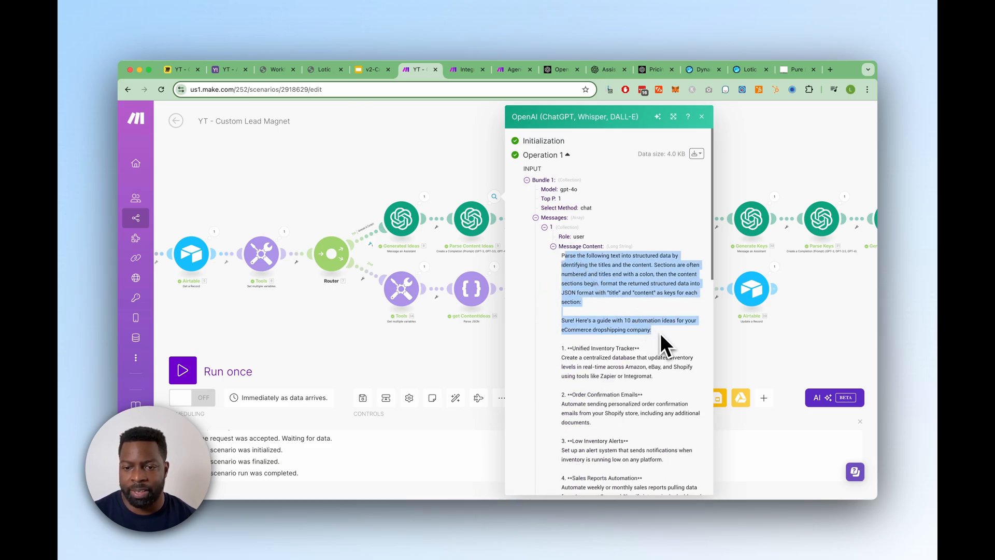
{"action": "scroll", "coordinate": [658, 332], "scroll_direction": "down", "scroll_amount": 10}
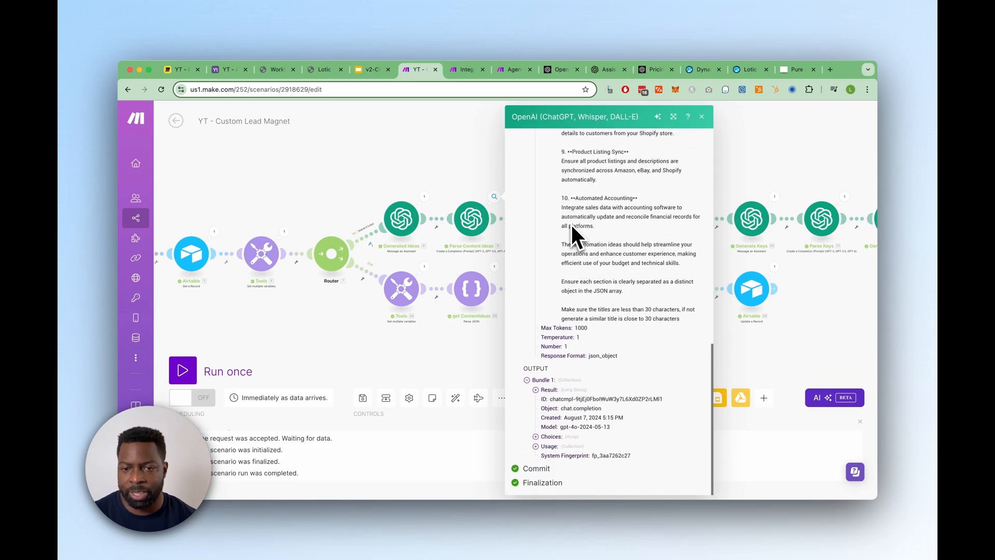
Step: Expand the Parse Content Ideas module's output Result and read the title and content pairs in the JSON
{"action": "left_click", "coordinate": [540, 392]}
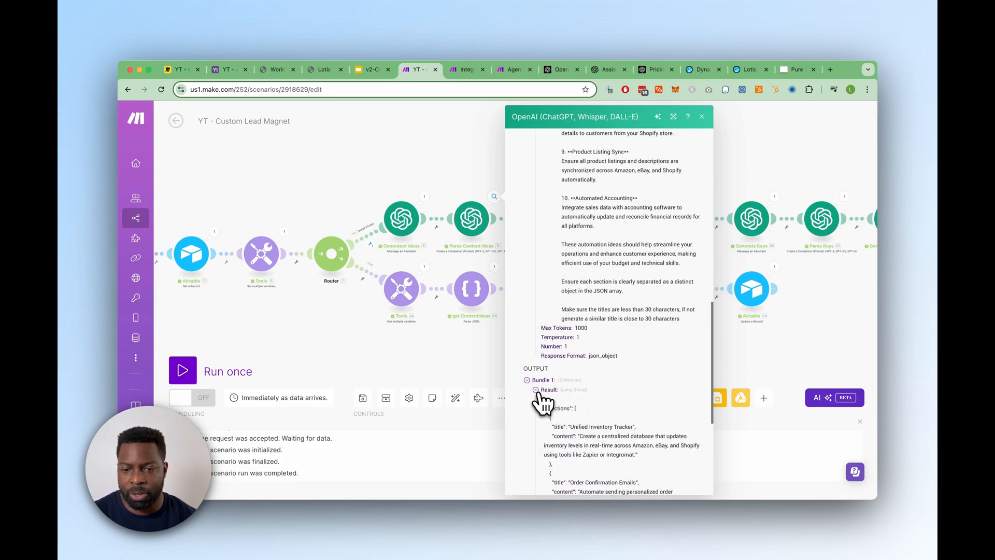
{"action": "scroll", "coordinate": [553, 421], "scroll_direction": "down", "scroll_amount": 7}
{"action": "left_click_drag", "start_coordinate": [553, 236], "coordinate": [577, 369]}
{"action": "scroll", "coordinate": [577, 369], "scroll_direction": "down", "scroll_amount": 5}
{"action": "scroll", "coordinate": [576, 369], "scroll_direction": "down", "scroll_amount": 1}
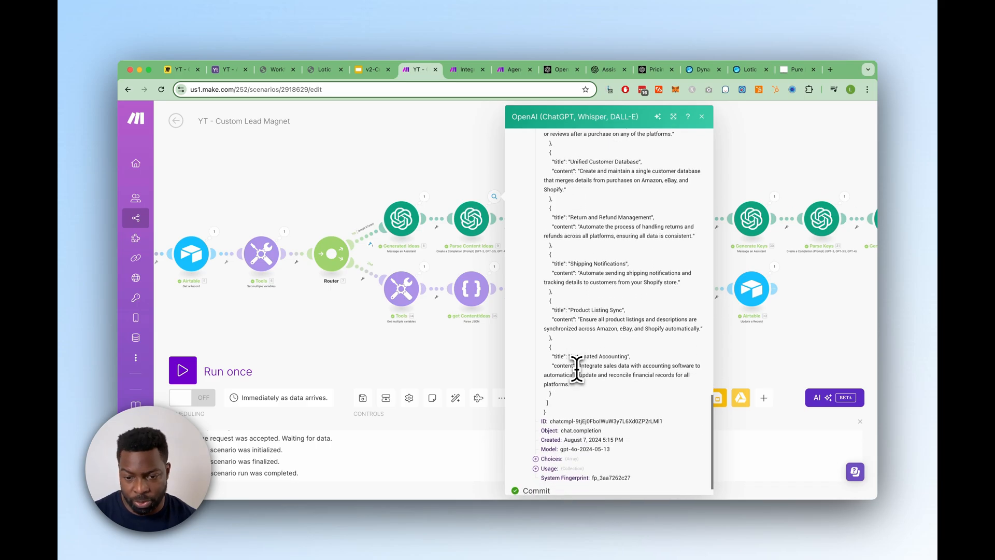
{"action": "left_click", "coordinate": [421, 141]}
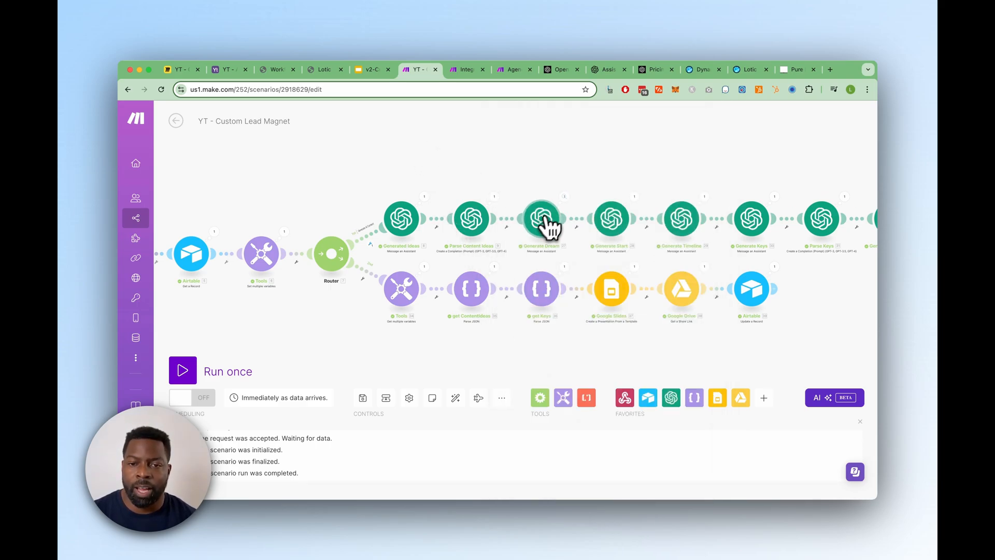
Step: Inspect the run details of the Generate Dream module and of the final Tools module in the OpenAI branch
{"action": "left_click", "coordinate": [564, 197]}
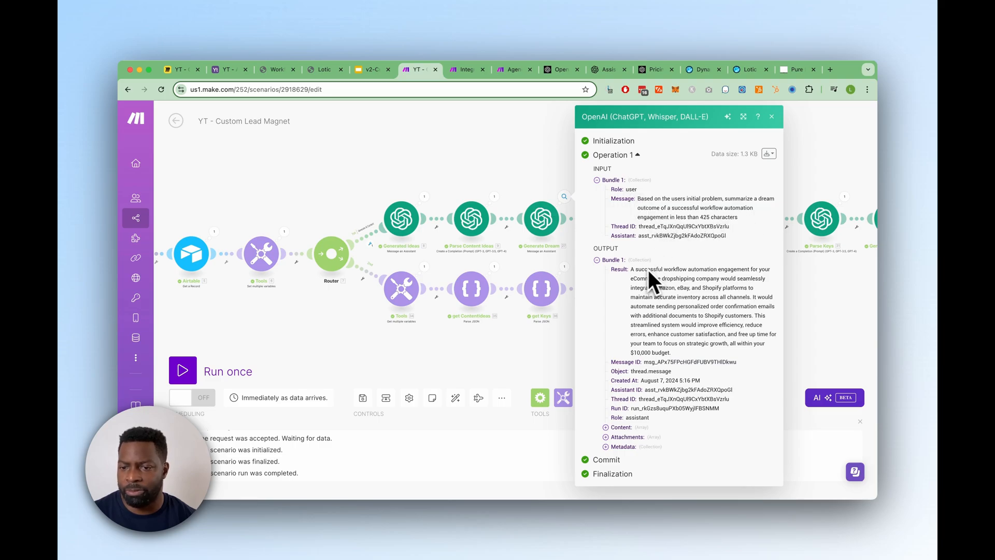
{"action": "left_click", "coordinate": [518, 173]}
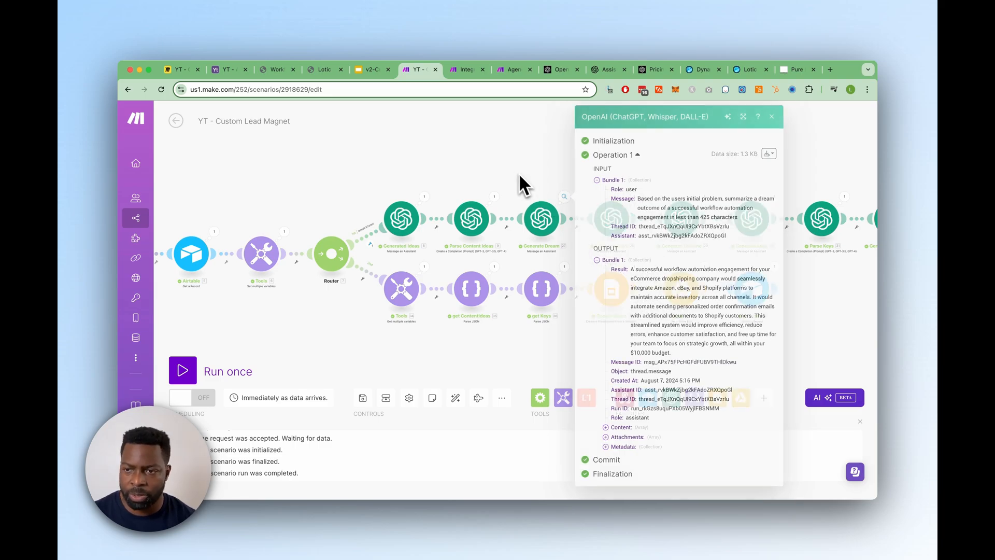
{"action": "left_click_drag", "start_coordinate": [808, 164], "coordinate": [614, 153]}
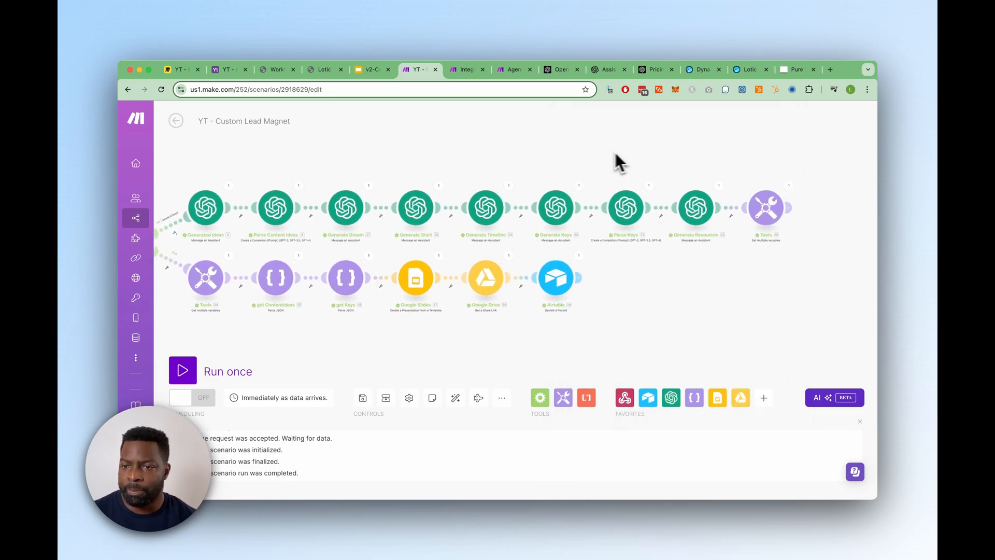
{"action": "left_click", "coordinate": [787, 185]}
{"action": "scroll", "coordinate": [670, 243], "scroll_direction": "down", "scroll_amount": 1}
{"action": "scroll", "coordinate": [670, 244], "scroll_direction": "up", "scroll_amount": 1}
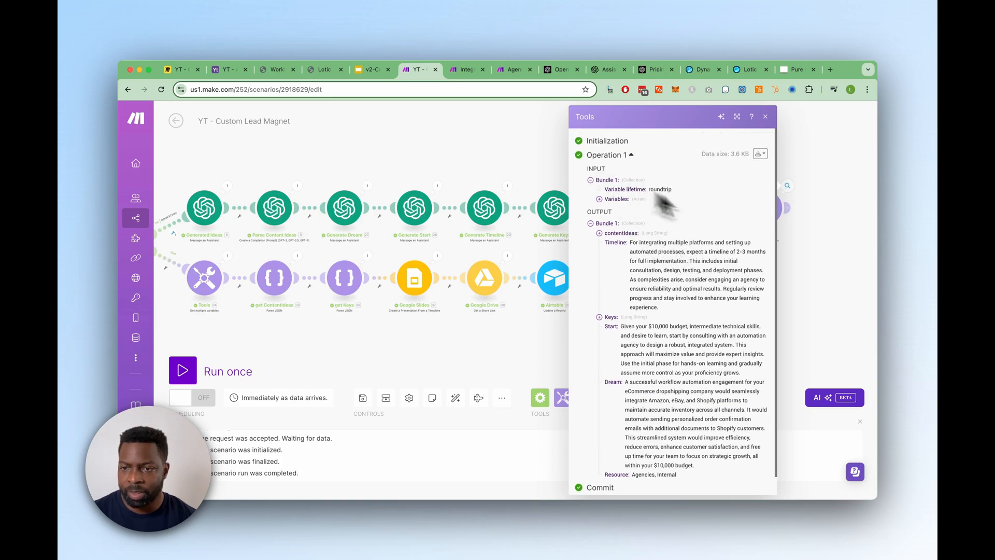
Step: Check the variable names and mapped values in the settings of the OpenAI branch's final Tools module
{"action": "left_click", "coordinate": [792, 222]}
{"action": "left_click", "coordinate": [767, 213]}
{"action": "scroll", "coordinate": [625, 211], "scroll_direction": "down", "scroll_amount": 5}
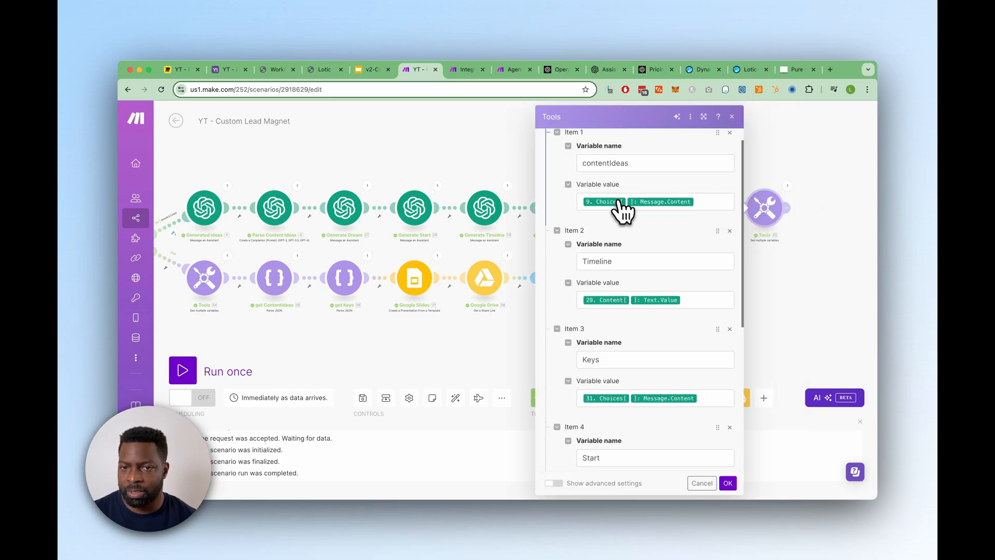
{"action": "scroll", "coordinate": [625, 218], "scroll_direction": "up", "scroll_amount": 5}
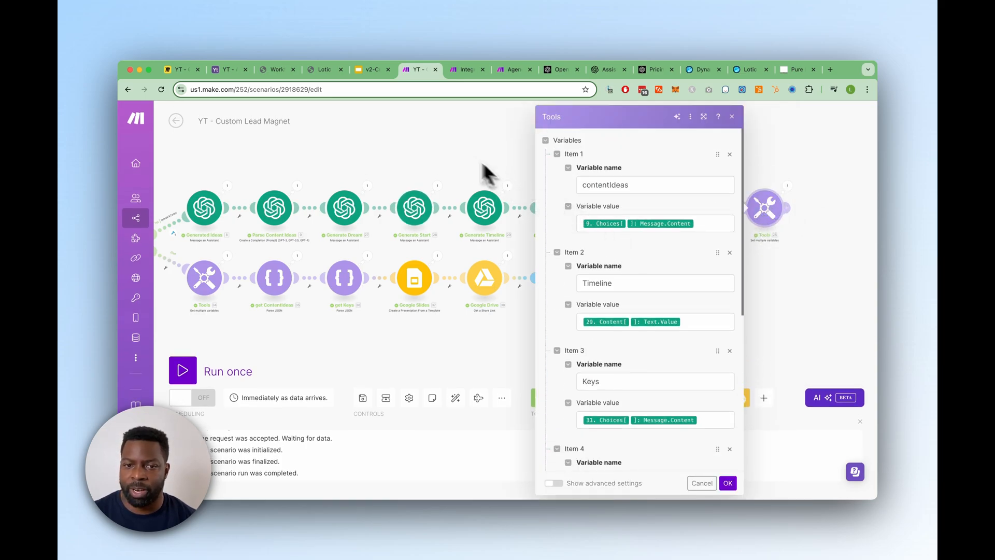
{"action": "left_click", "coordinate": [422, 155]}
Step: Inspect the run output of the Get multiple variables module in the router's lower branch, including contentIdeas
{"action": "left_click_drag", "start_coordinate": [422, 155], "coordinate": [671, 158]}
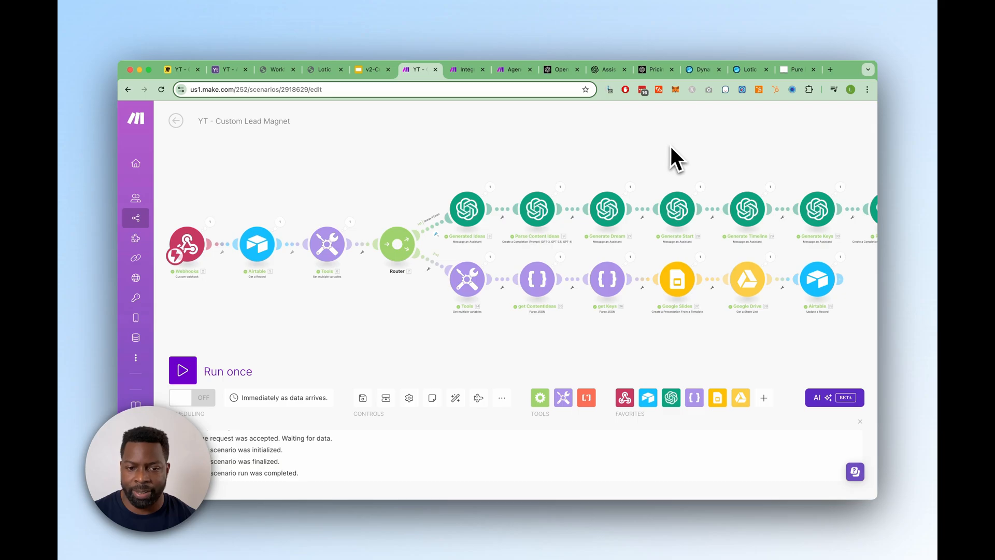
{"action": "left_click", "coordinate": [490, 257]}
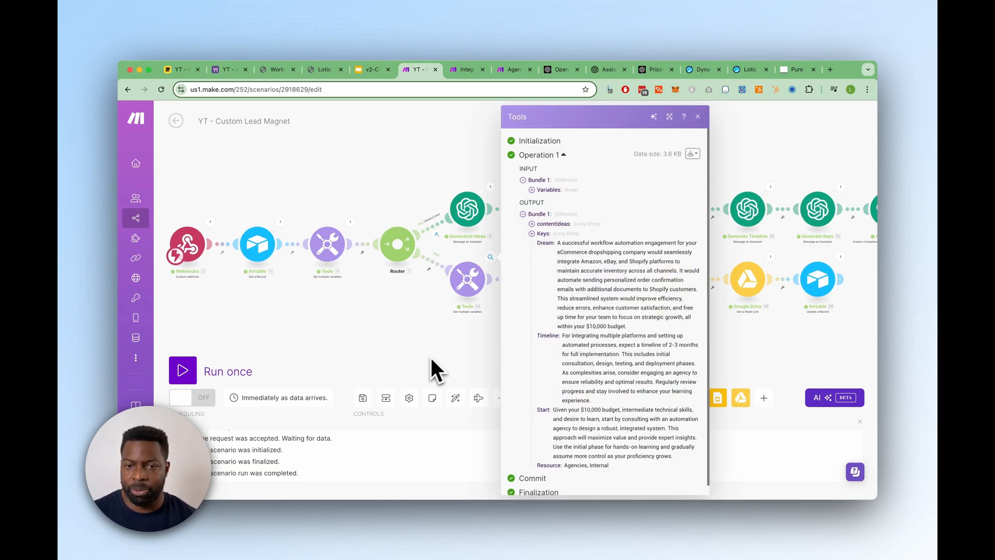
{"action": "left_click", "coordinate": [534, 224]}
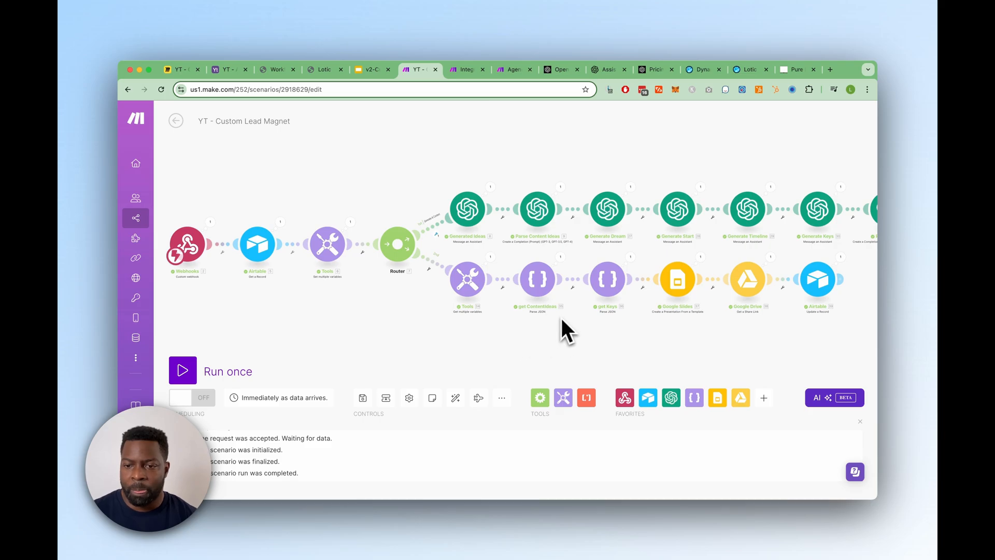
Step: Check the Google Slides module's settings against the v2-CustomAutomationGuide-Template presentation, then close the settings
{"action": "left_click", "coordinate": [678, 281]}
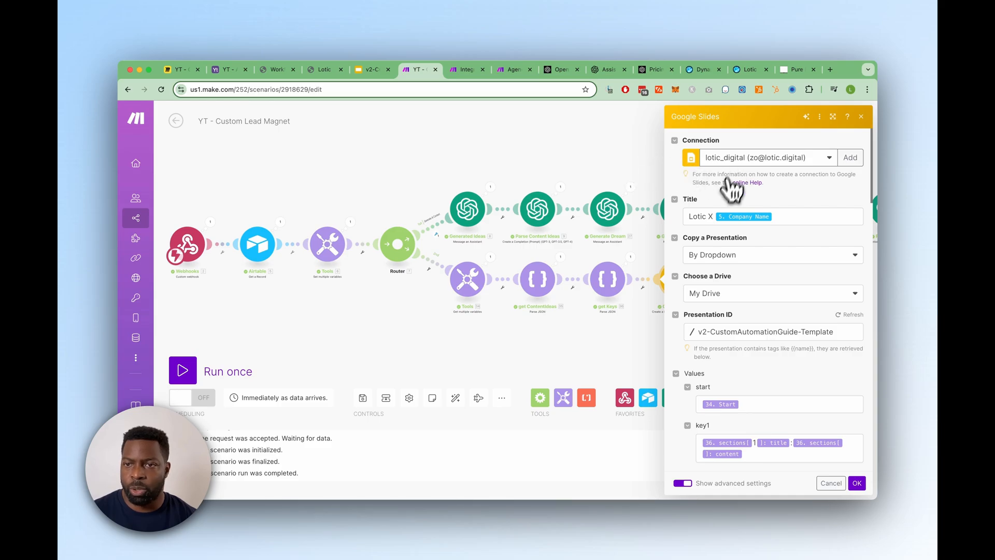
{"action": "left_click", "coordinate": [372, 69]}
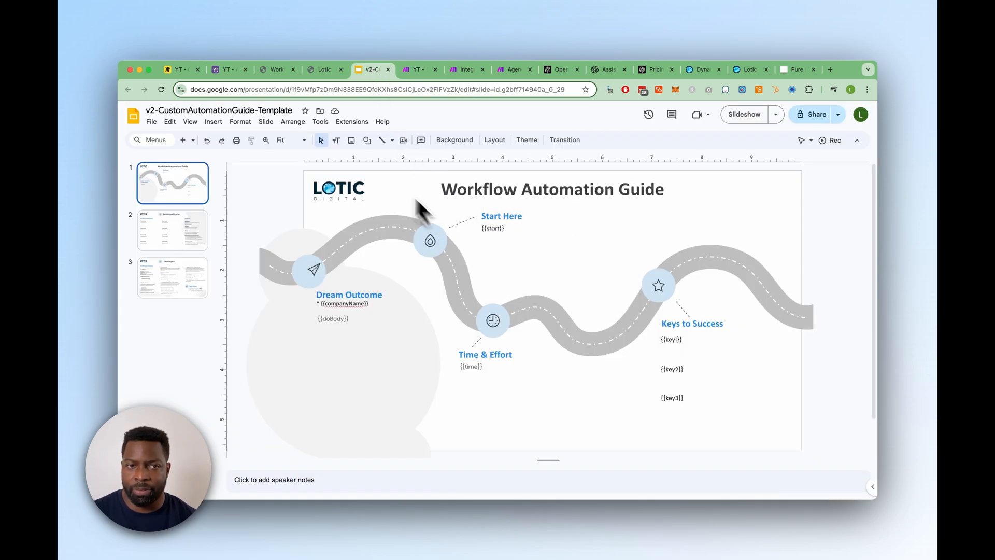
{"action": "left_click", "coordinate": [418, 70]}
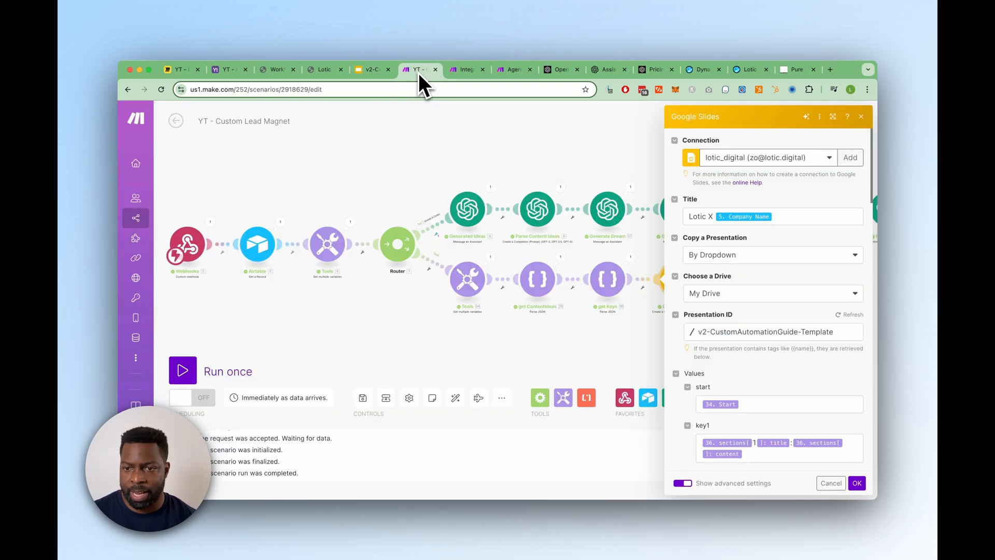
{"action": "left_click", "coordinate": [642, 327]}
{"action": "scroll", "coordinate": [682, 290], "scroll_direction": "up", "scroll_amount": 2}
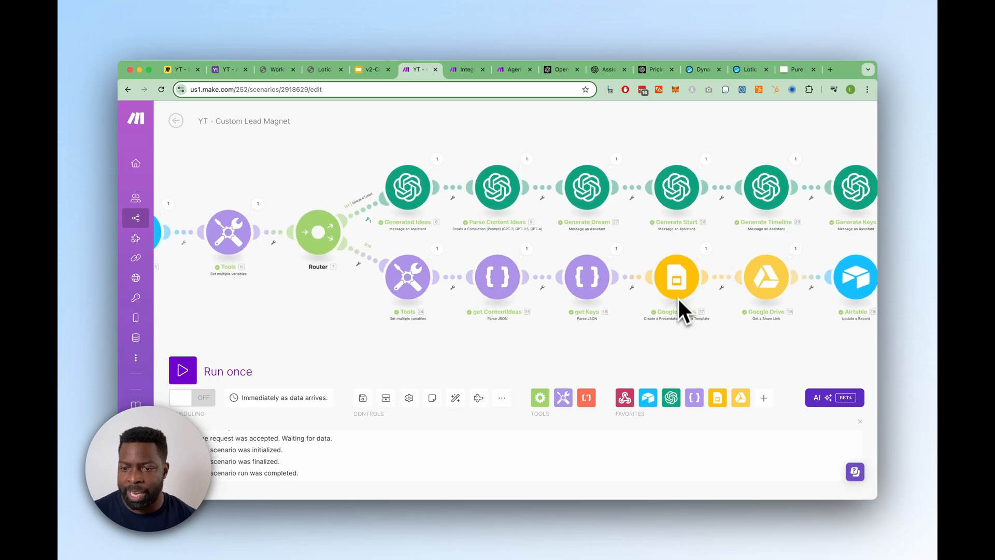
Step: Review the Google Slides module's title, presentation template and the variables mapped to each template tag
{"action": "left_click", "coordinate": [680, 291]}
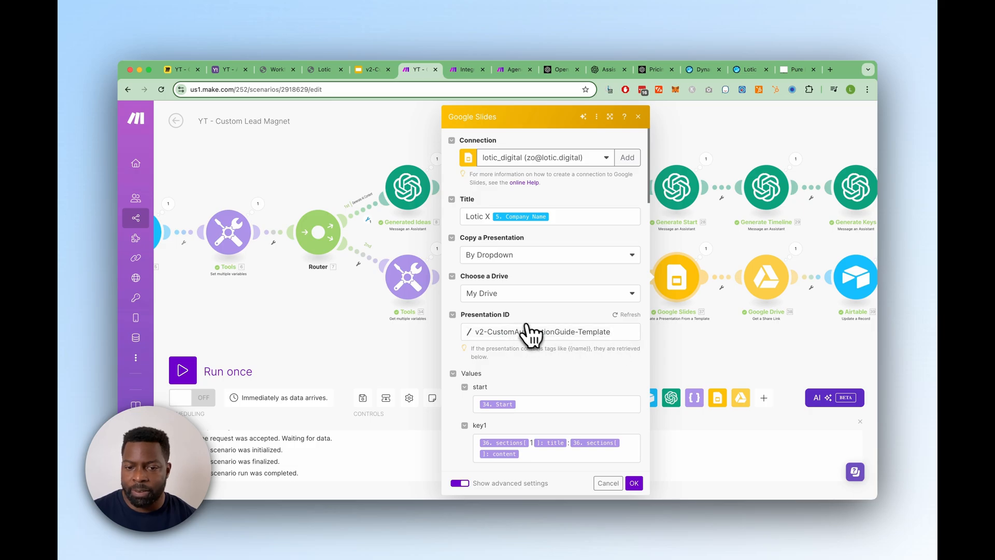
{"action": "scroll", "coordinate": [528, 321], "scroll_direction": "down", "scroll_amount": 2}
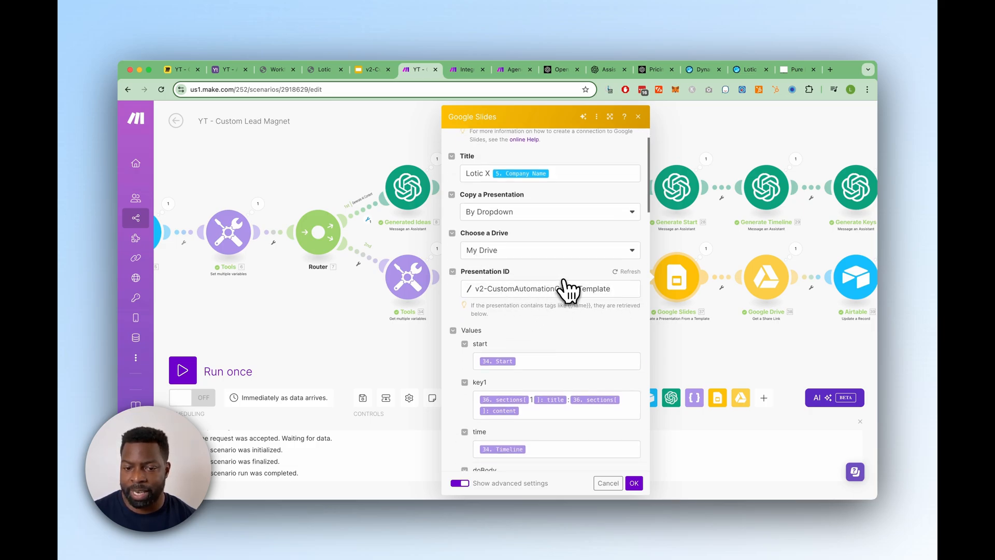
{"action": "scroll", "coordinate": [567, 289], "scroll_direction": "down", "scroll_amount": 5}
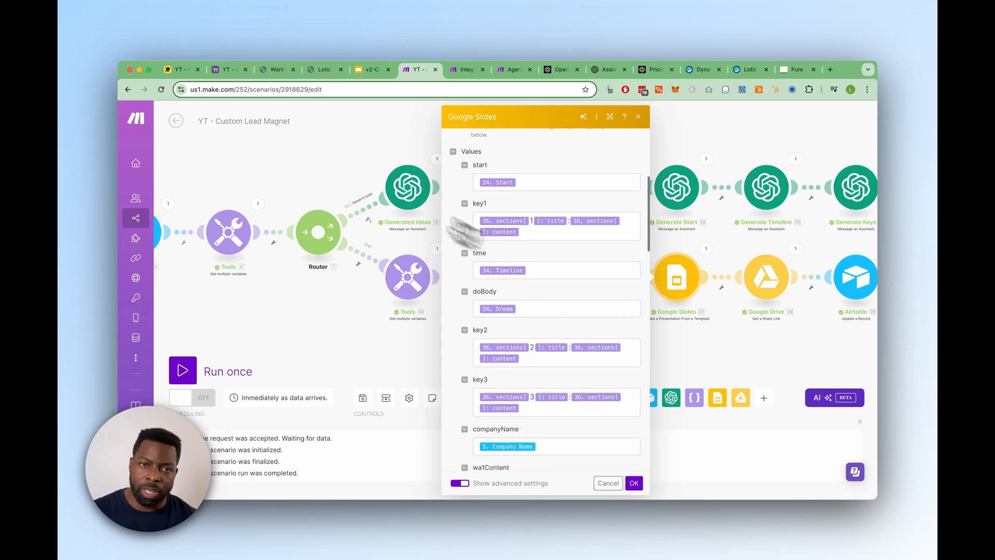
Step: Compare the {{start}} placeholder under Start Here in the template presentation with the Google Slides module's start value
{"action": "left_click", "coordinate": [370, 69]}
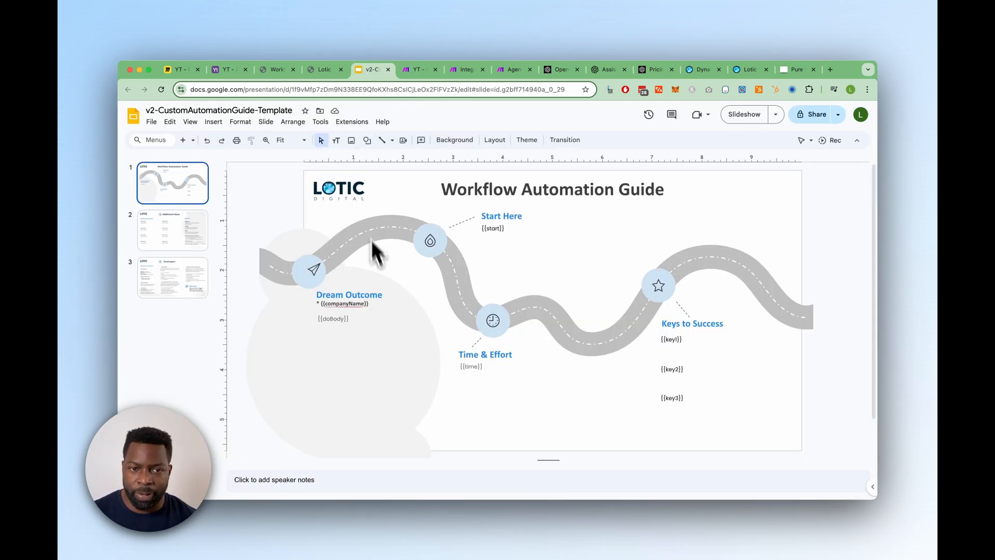
{"action": "left_click", "coordinate": [485, 229]}
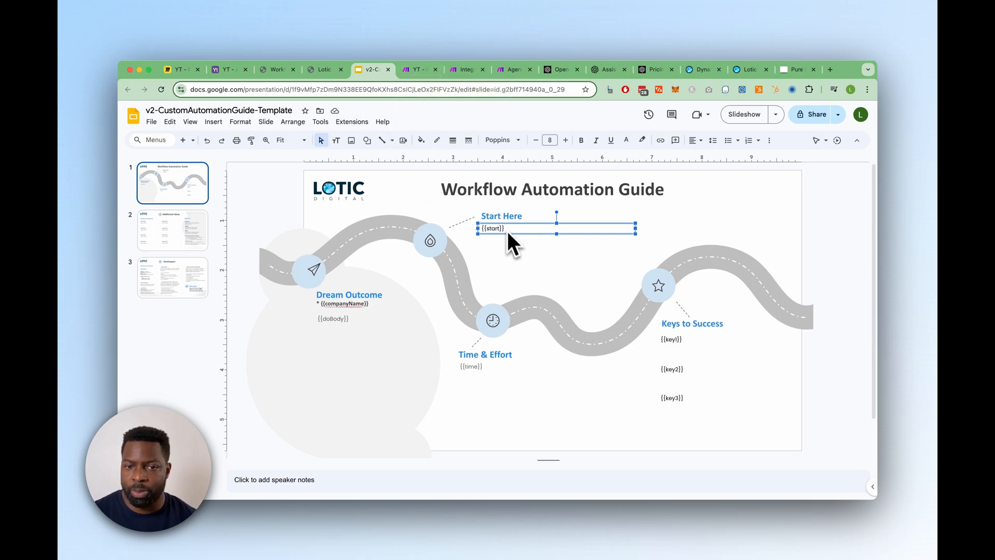
{"action": "left_click", "coordinate": [415, 72]}
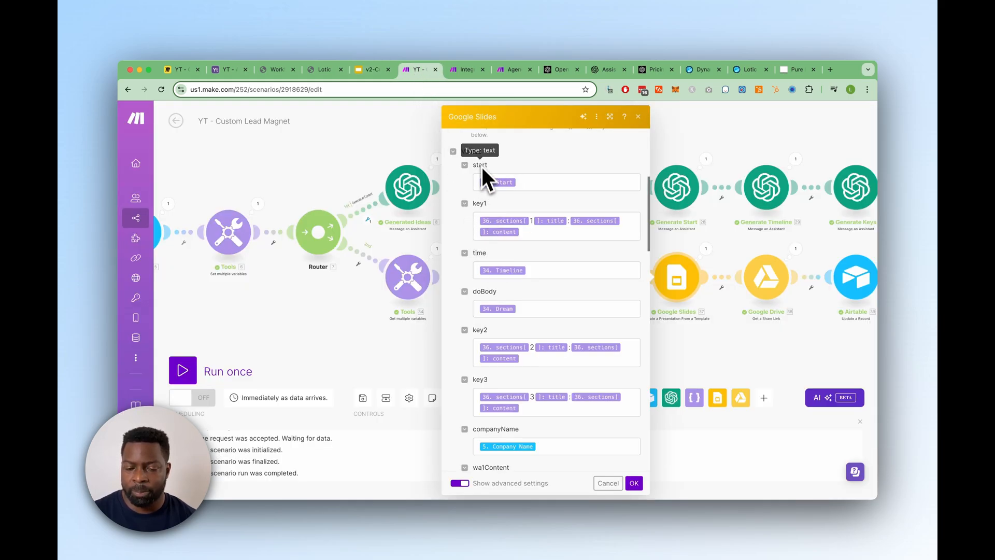
Step: Browse the remaining tag values in the Google Slides module, close its settings and return to the template presentation
{"action": "scroll", "coordinate": [517, 325], "scroll_direction": "down", "scroll_amount": 3}
{"action": "scroll", "coordinate": [518, 325], "scroll_direction": "down", "scroll_amount": 5}
{"action": "scroll", "coordinate": [518, 324], "scroll_direction": "up", "scroll_amount": 10}
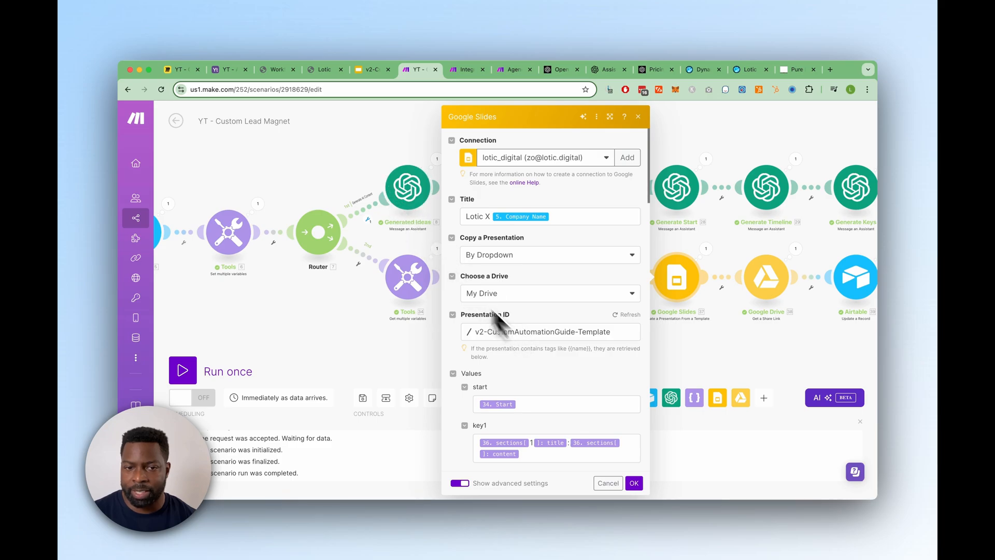
{"action": "left_click", "coordinate": [343, 154]}
{"action": "left_click", "coordinate": [368, 69]}
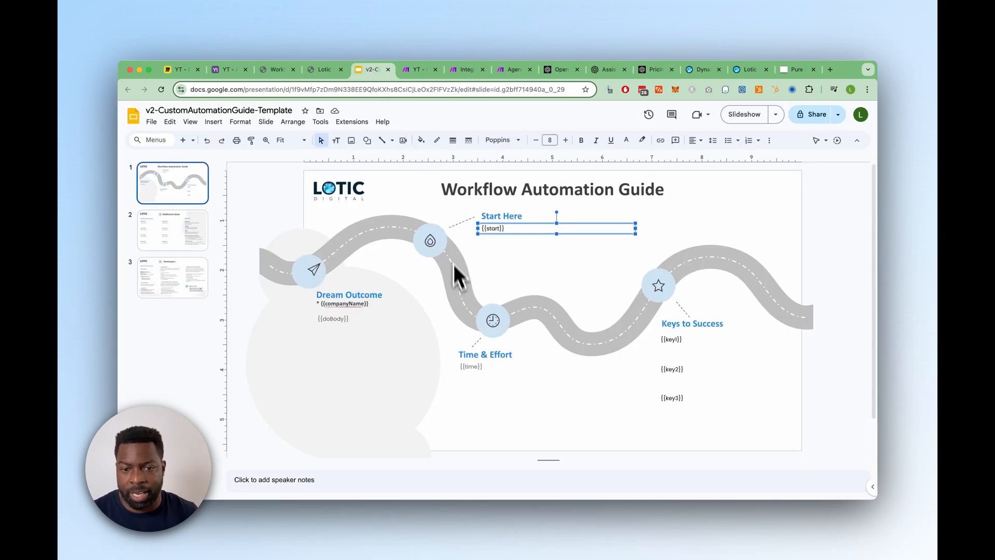
Step: Add a {{TEST123}} placeholder directly after {{key3}} under Keys to Success on the template's first slide
{"action": "scroll", "coordinate": [455, 282], "scroll_direction": "down", "scroll_amount": 2}
{"action": "left_click", "coordinate": [697, 359]}
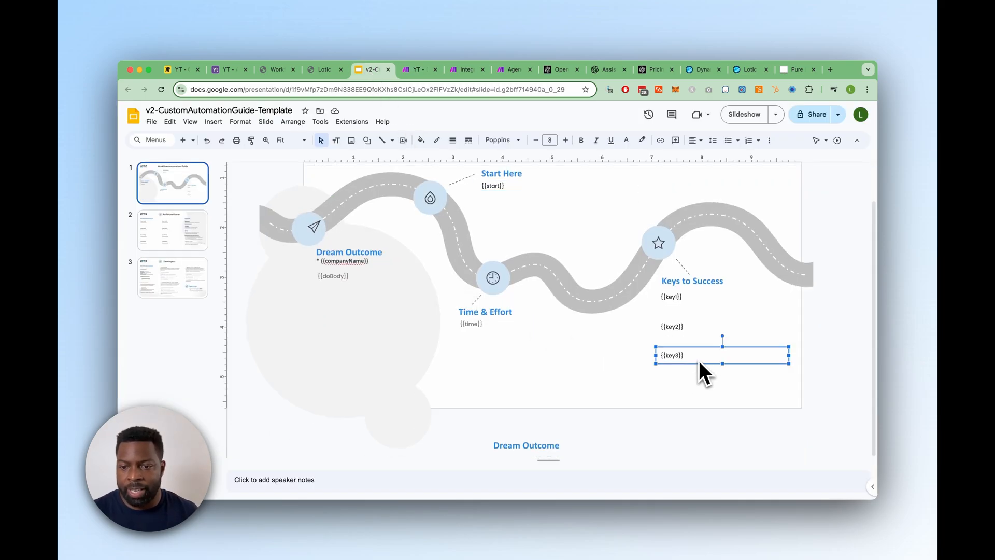
{"action": "left_click", "coordinate": [692, 356]}
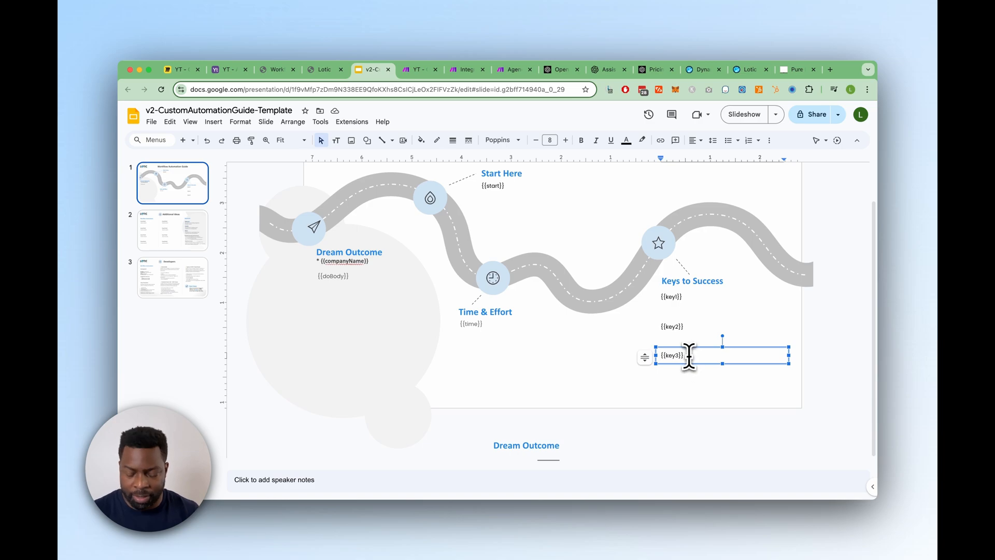
{"action": "type", "text": "{"}
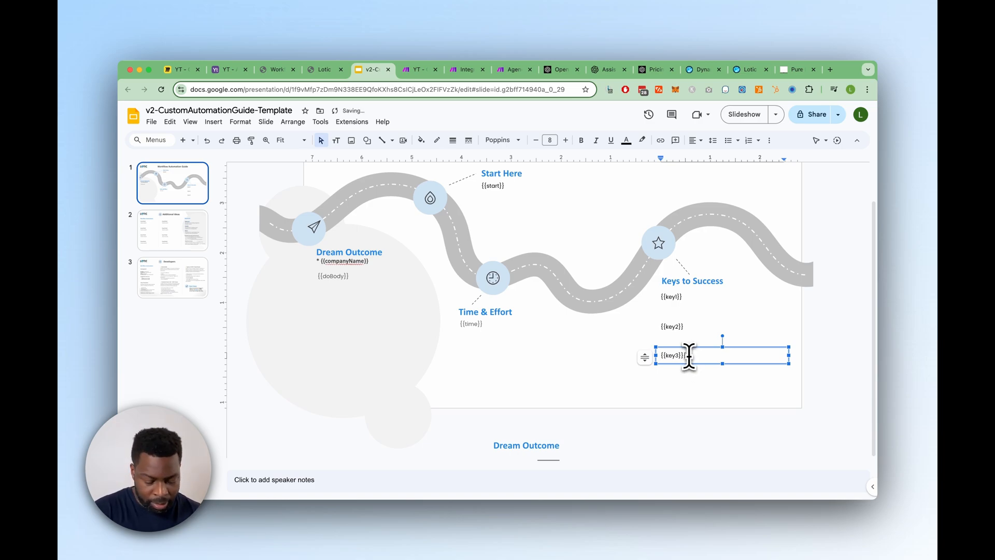
{"action": "type", "text": "{TEST123"}
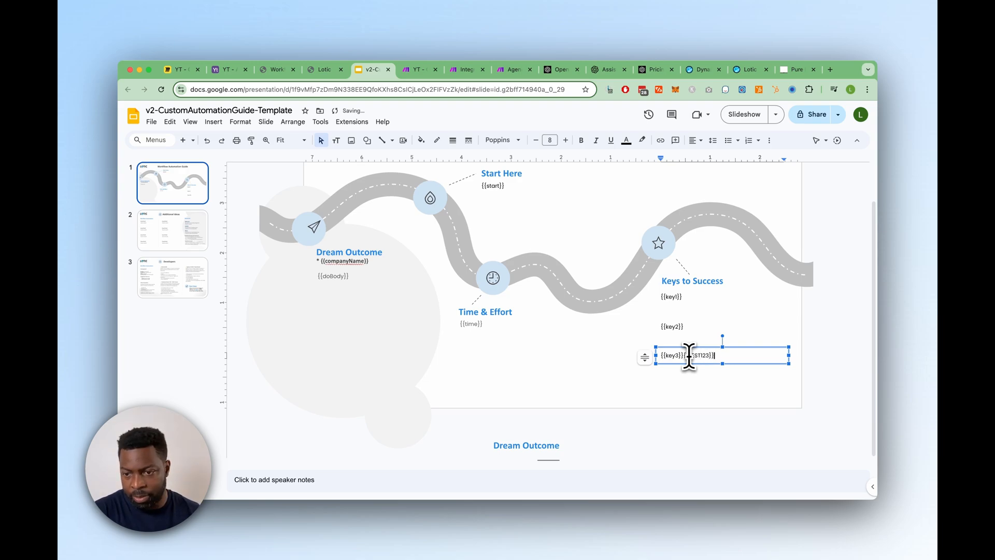
{"action": "left_click", "coordinate": [605, 360]}
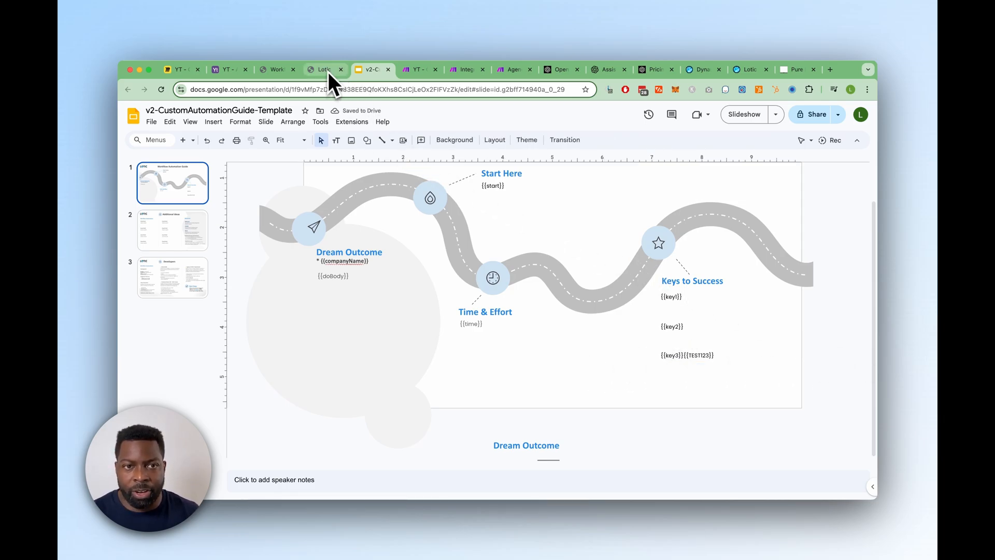
Step: In the Make scenario, refresh the Google Slides module's Presentation ID, look for the TEST123 tag among its values, and close the settings
{"action": "left_click", "coordinate": [418, 72]}
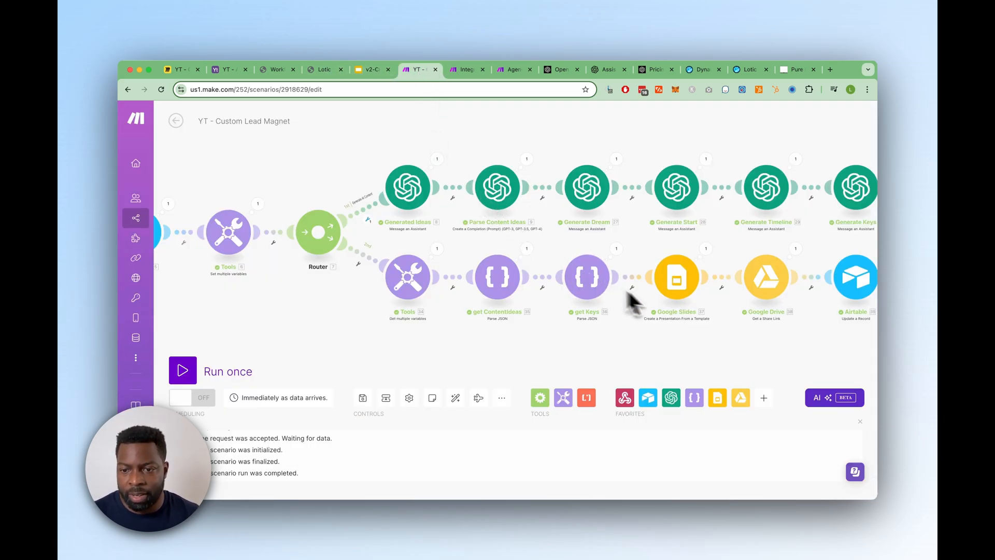
{"action": "left_click", "coordinate": [680, 288]}
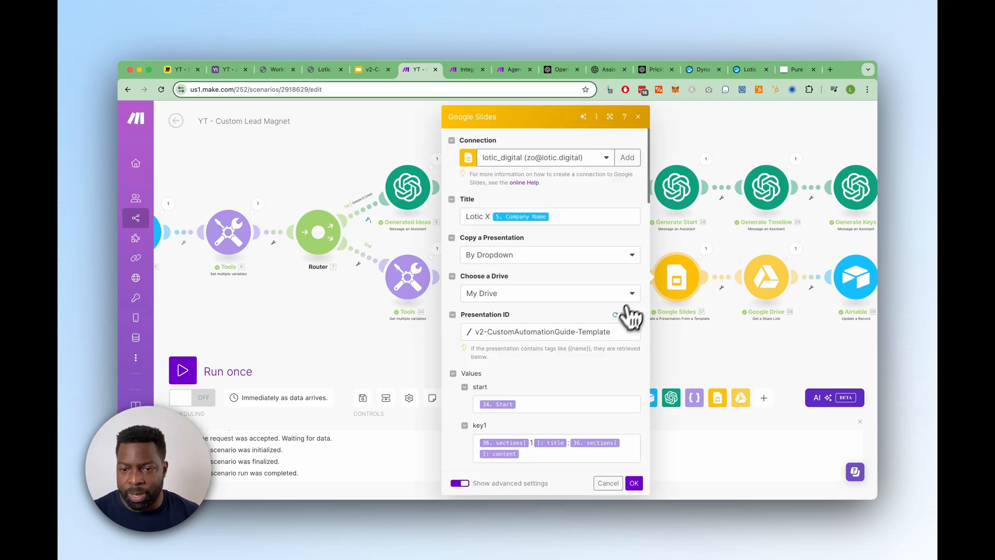
{"action": "left_click", "coordinate": [626, 318]}
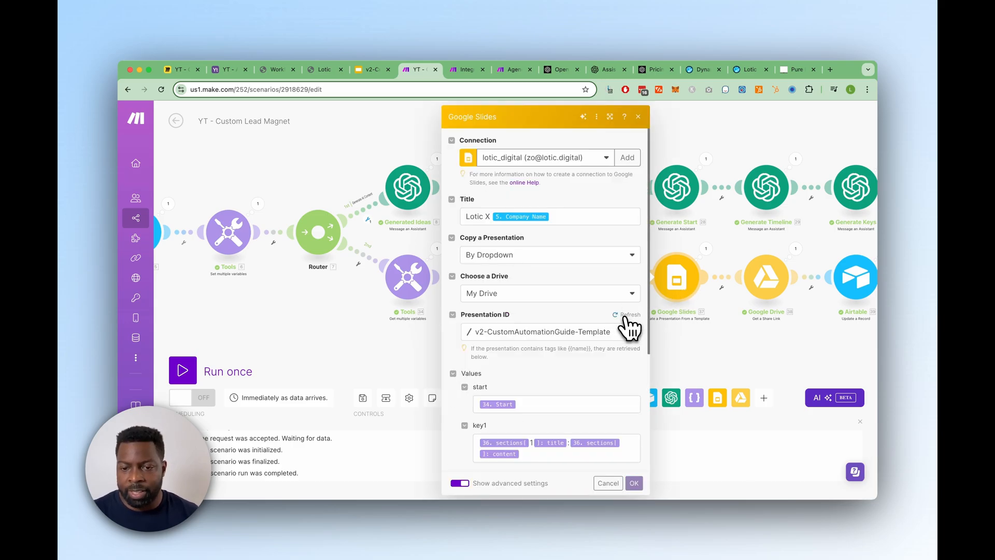
{"action": "scroll", "coordinate": [577, 384], "scroll_direction": "down", "scroll_amount": 10}
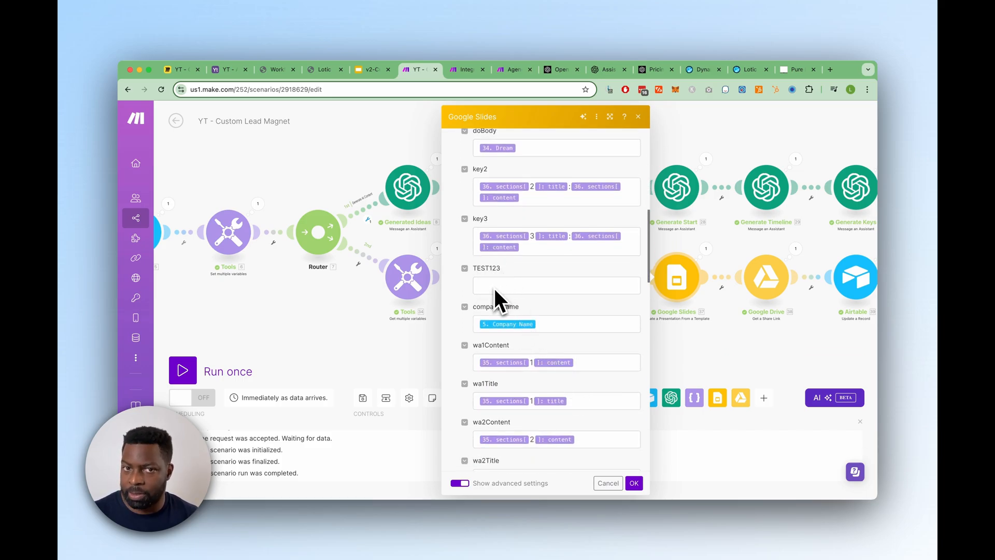
{"action": "left_click", "coordinate": [678, 335]}
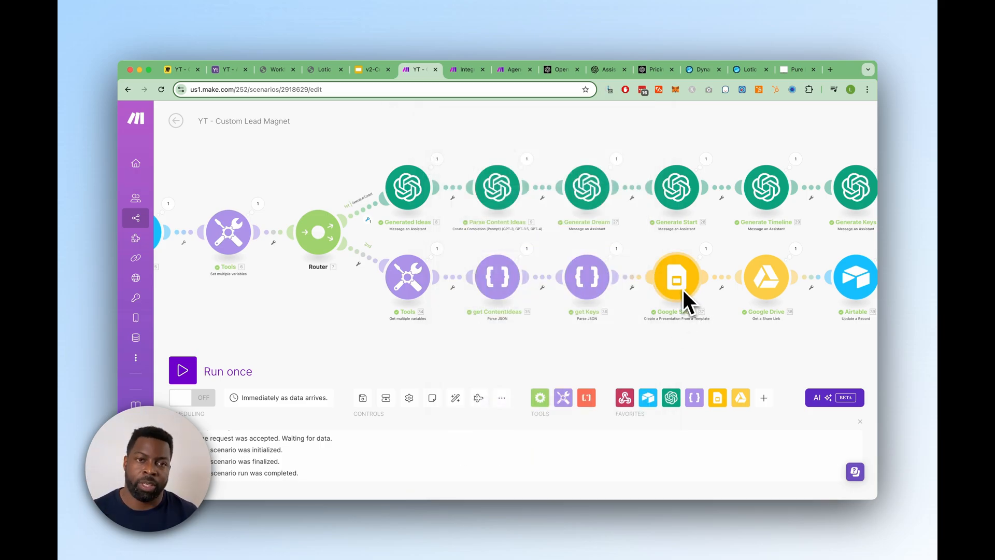
Step: Remove the {{TEST123}} placeholder after {{key3}} in the template presentation
{"action": "left_click", "coordinate": [375, 72]}
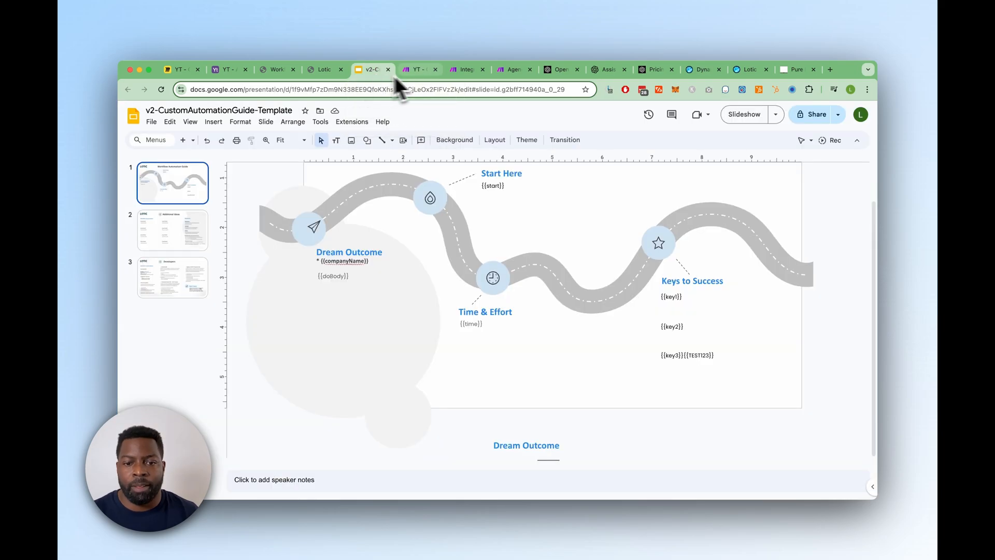
{"action": "left_click", "coordinate": [712, 357]}
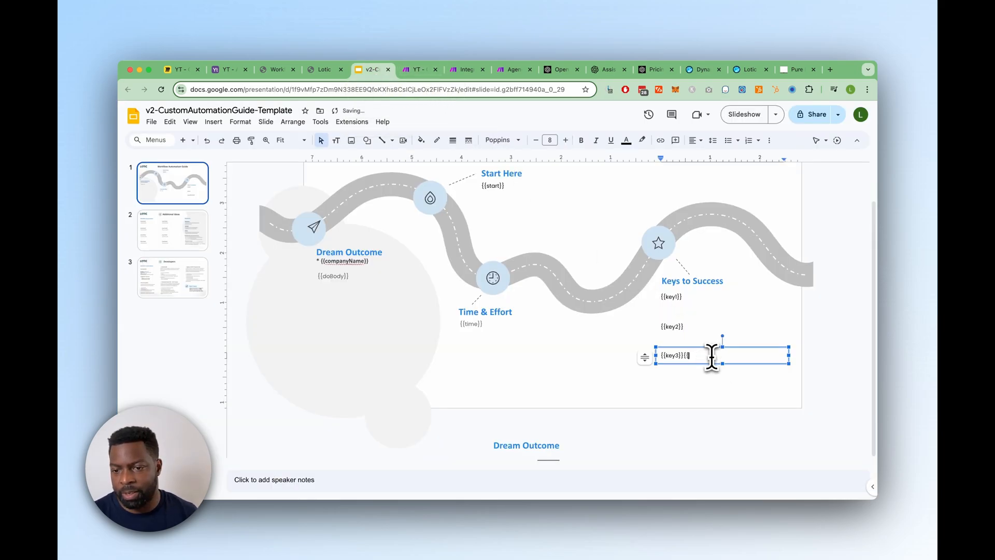
{"action": "left_click", "coordinate": [826, 337]}
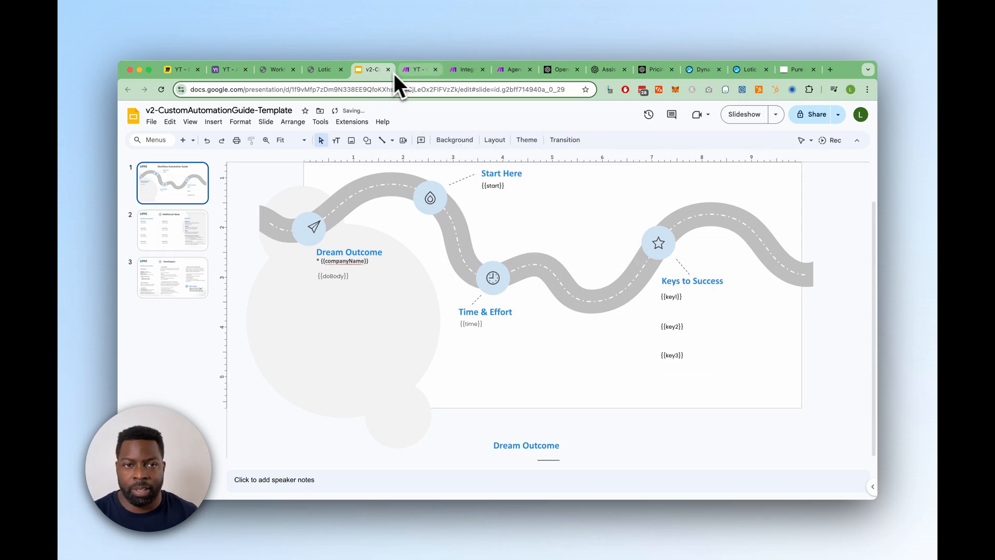
Step: Back in the Make scenario, inspect the contentIdeas and Keys output of the Get multiple variables module, then close it
{"action": "left_click", "coordinate": [414, 71]}
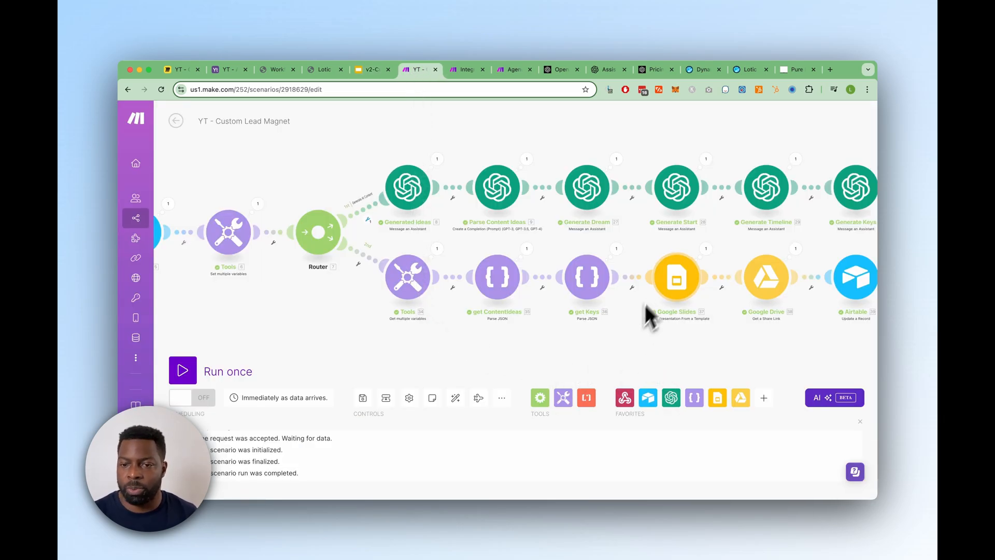
{"action": "left_click", "coordinate": [437, 248]}
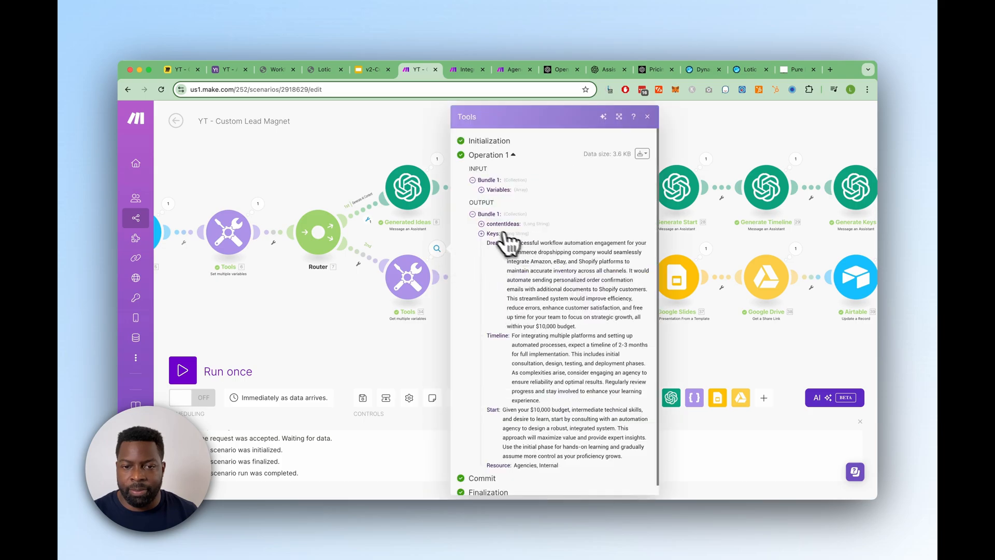
{"action": "left_click", "coordinate": [482, 224]}
{"action": "left_click", "coordinate": [482, 224]}
{"action": "left_click", "coordinate": [483, 234]}
{"action": "left_click", "coordinate": [428, 344]}
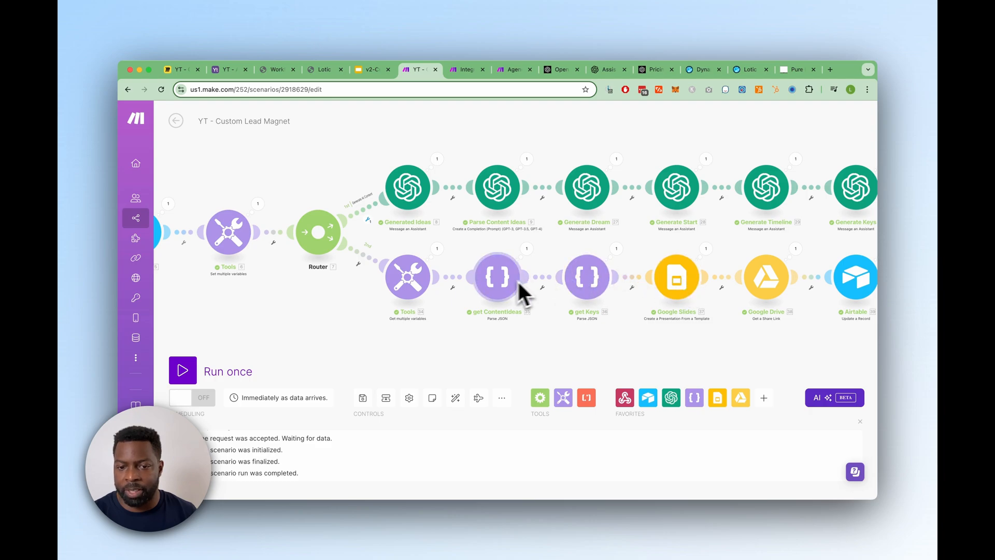
Step: Review the data structure and JSON string settings of the get ContentIdeas module, then close them
{"action": "left_click", "coordinate": [498, 285]}
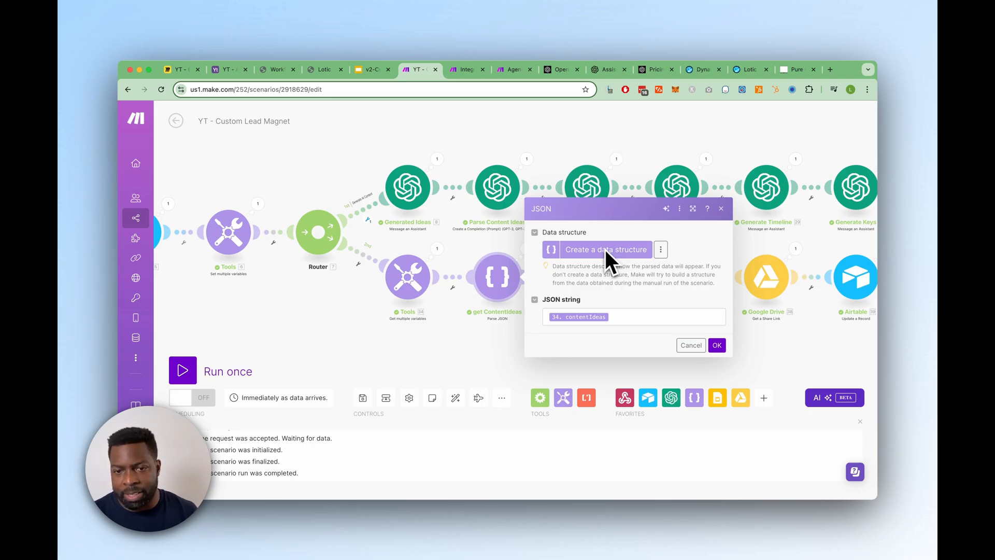
{"action": "left_click", "coordinate": [567, 295]}
{"action": "left_click", "coordinate": [596, 278]}
{"action": "left_click", "coordinate": [508, 326]}
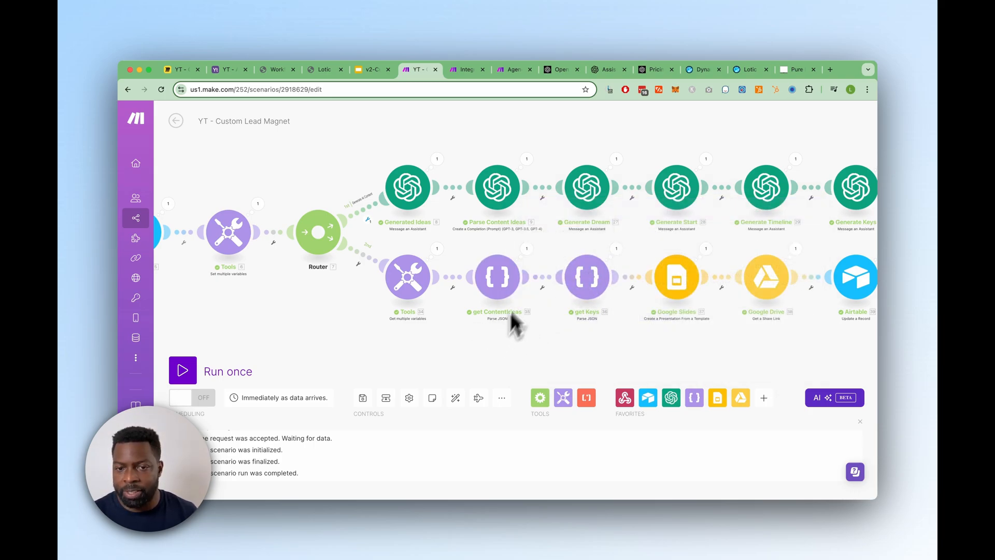
Step: Examine the title and content of sections 1 and 2 in the get ContentIdeas module's output
{"action": "left_click", "coordinate": [526, 248]}
{"action": "left_click", "coordinate": [571, 288]}
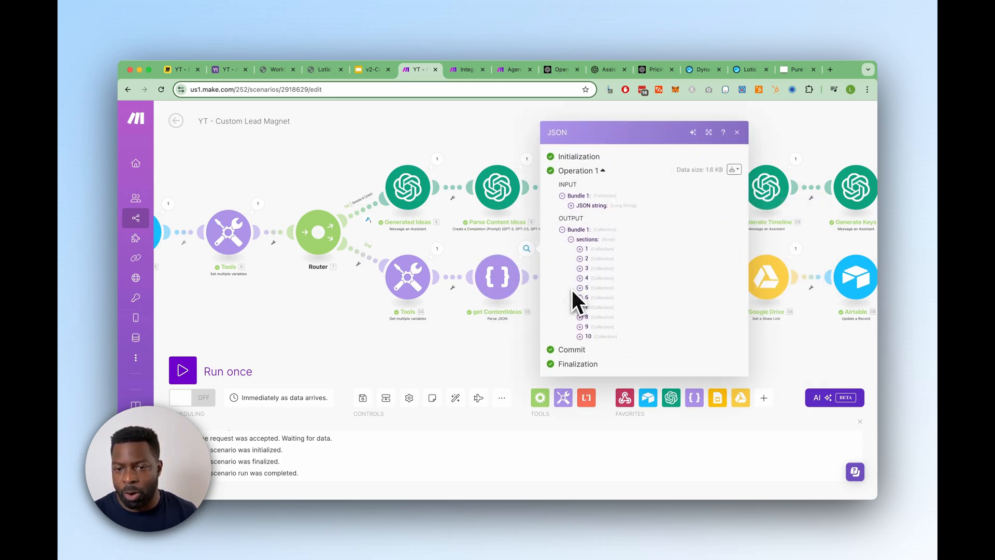
{"action": "left_click", "coordinate": [580, 254]}
{"action": "left_click", "coordinate": [580, 280]}
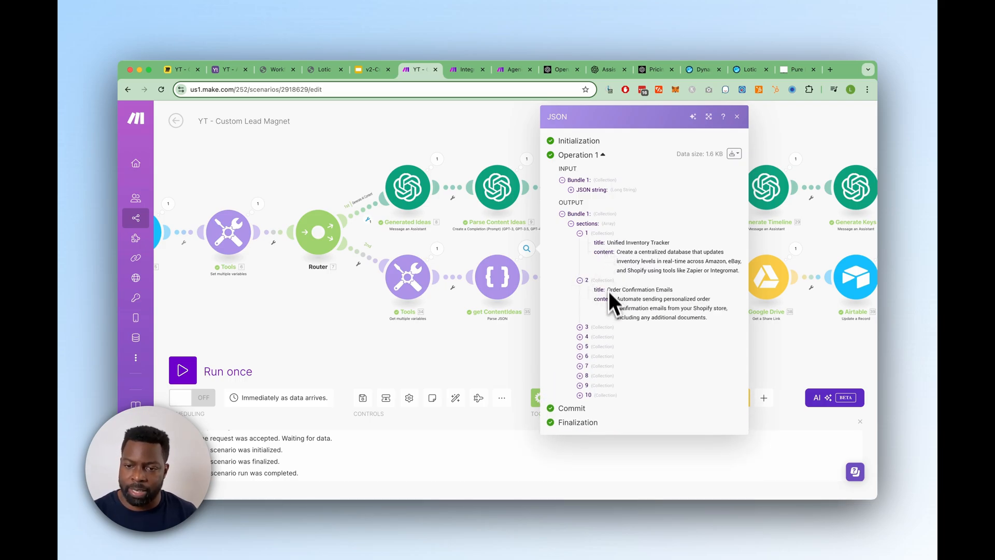
{"action": "left_click", "coordinate": [529, 320]}
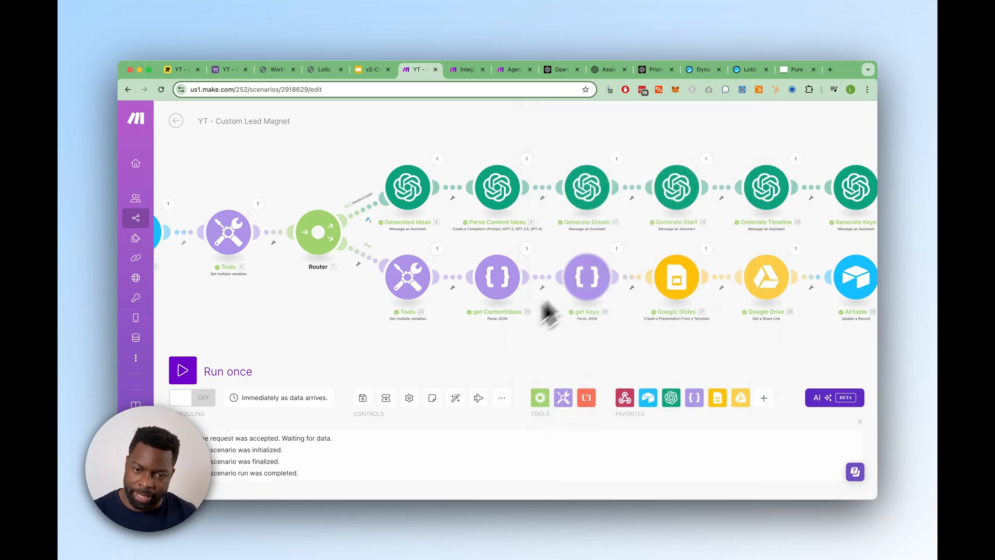
Step: Examine the title and content of the parsed sections in the get Keys module's output
{"action": "left_click", "coordinate": [616, 248]}
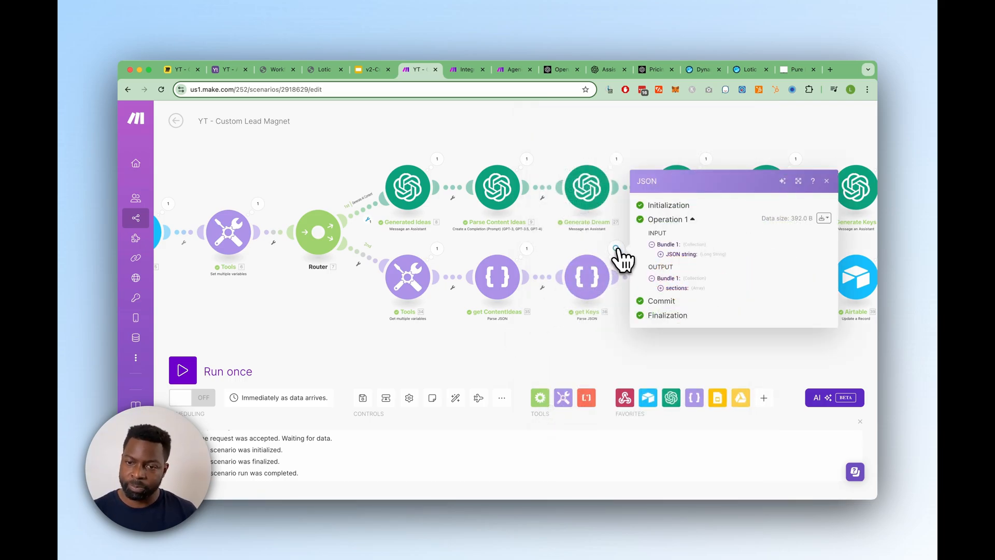
{"action": "left_click", "coordinate": [661, 284]}
{"action": "left_click", "coordinate": [669, 283]}
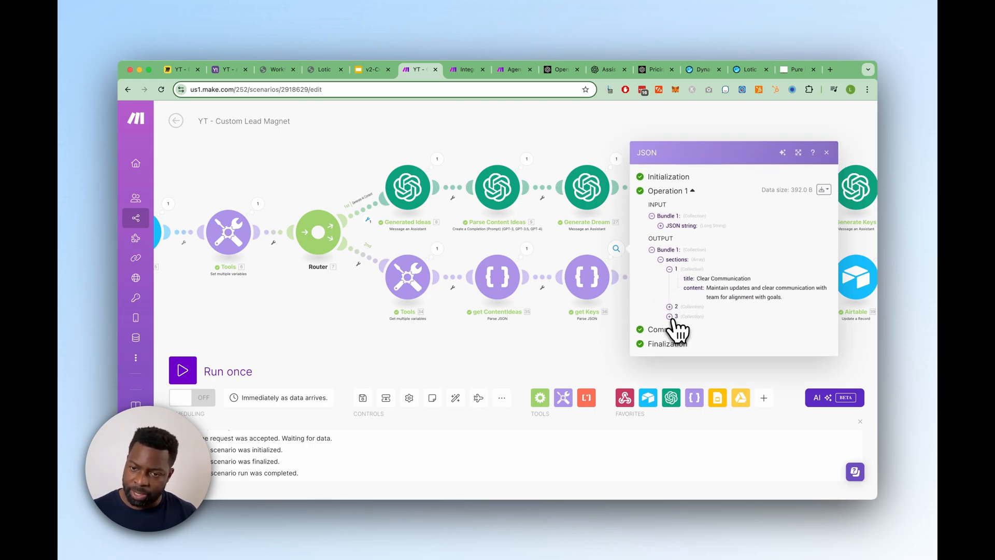
{"action": "left_click", "coordinate": [670, 316]}
{"action": "left_click", "coordinate": [671, 294]}
{"action": "left_click", "coordinate": [584, 349]}
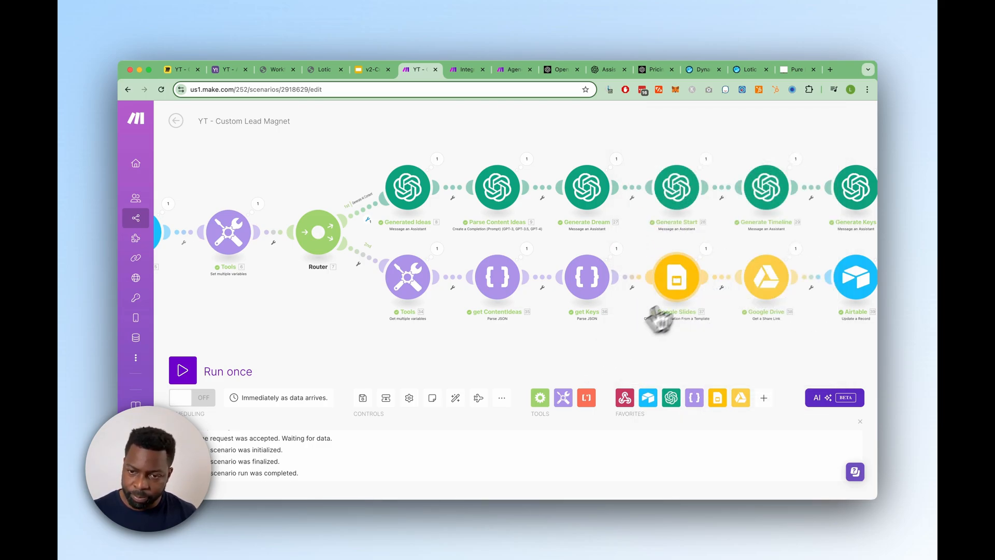
Step: Examine how the Google Slides module's key1 value combines the title and content of get Keys section 1, then close the settings
{"action": "left_click", "coordinate": [677, 278]}
{"action": "scroll", "coordinate": [549, 394], "scroll_direction": "down", "scroll_amount": 3}
{"action": "scroll", "coordinate": [549, 362], "scroll_direction": "down", "scroll_amount": 2}
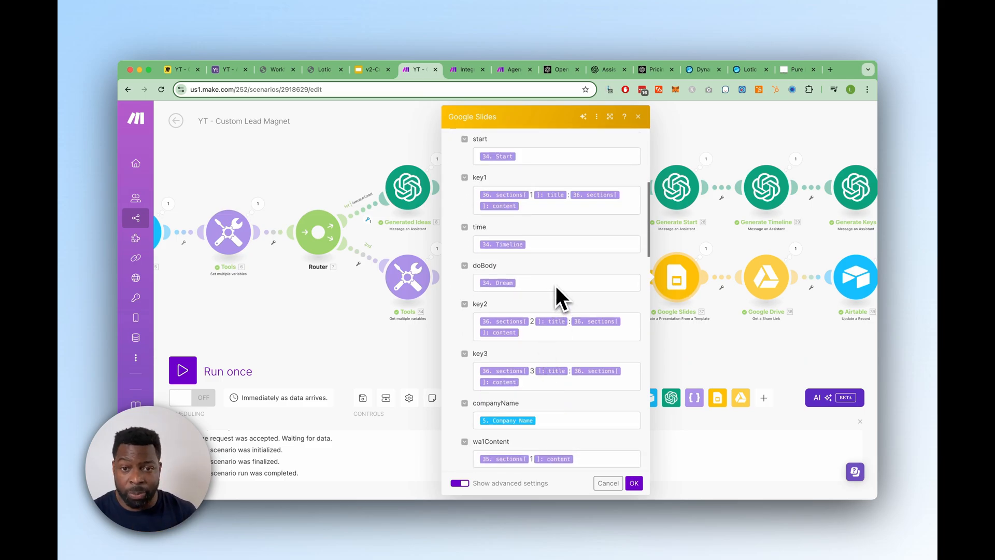
{"action": "left_click", "coordinate": [530, 207]}
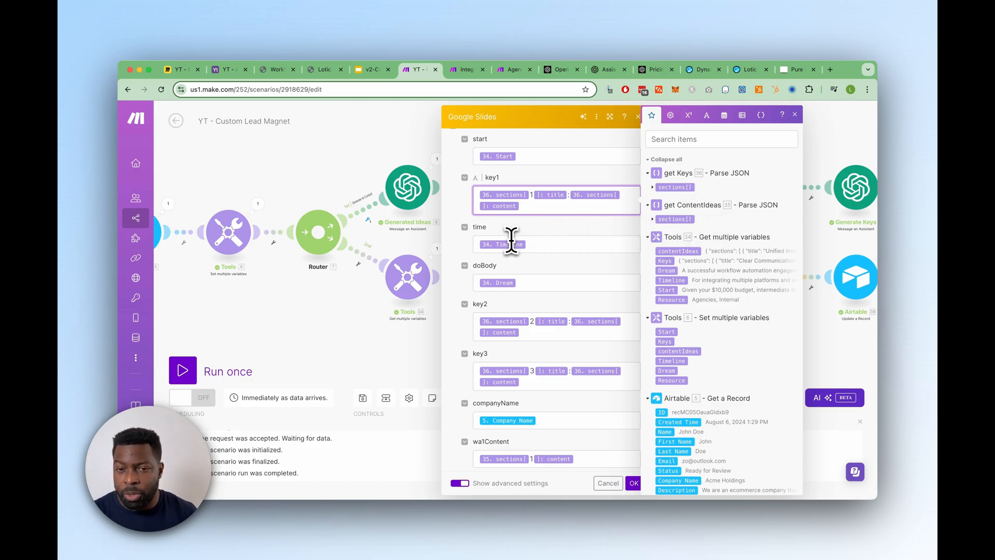
{"action": "left_click", "coordinate": [531, 196]}
{"action": "type", "text": "1"}
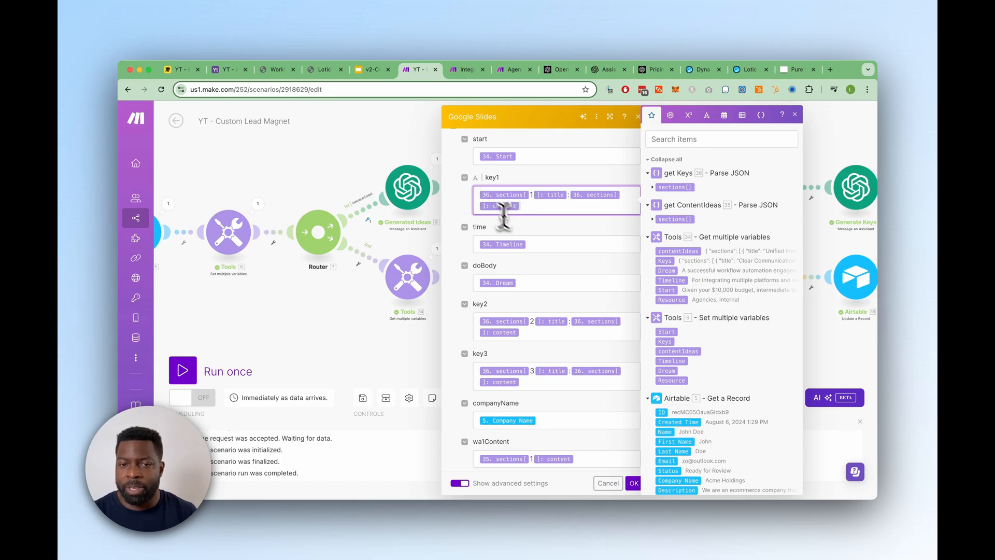
{"action": "left_click", "coordinate": [370, 326]}
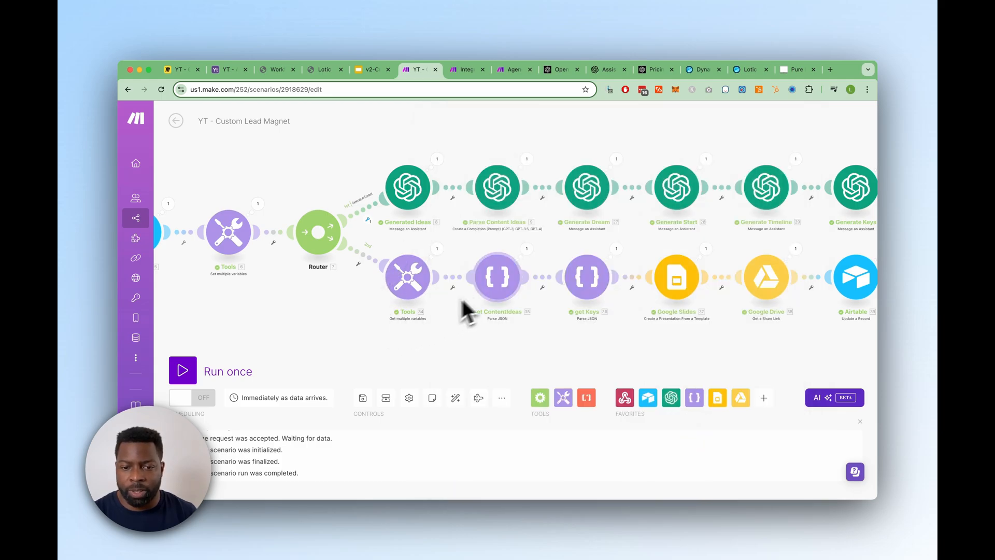
Step: Recheck the Get multiple variables output and all three sections in the get Keys output, then close the results
{"action": "left_click", "coordinate": [437, 249]}
{"action": "left_click", "coordinate": [714, 136]}
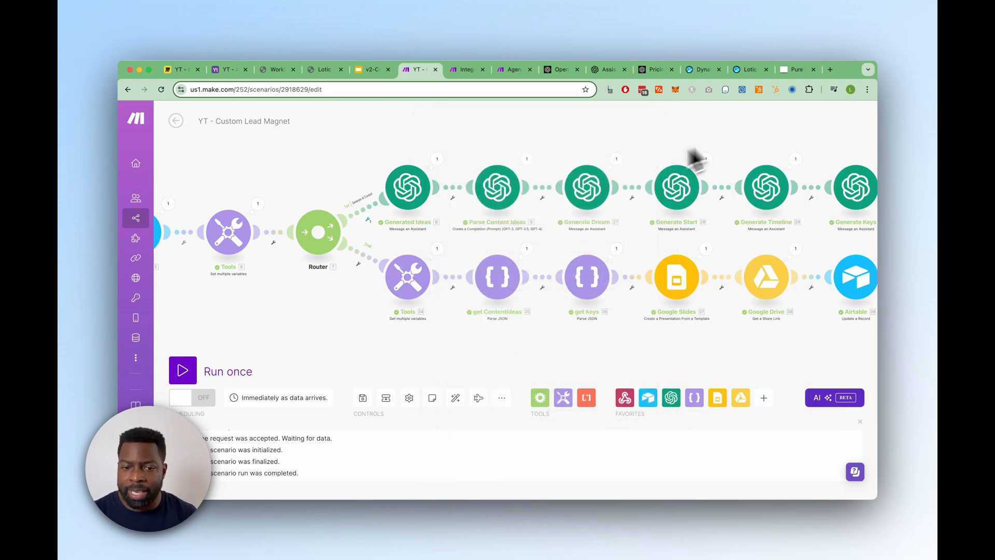
{"action": "left_click", "coordinate": [616, 250]}
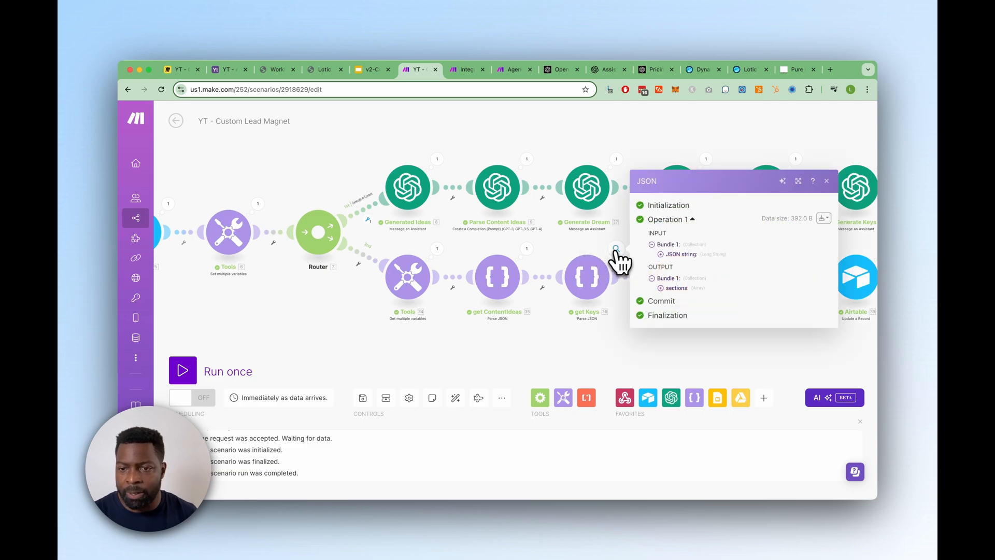
{"action": "left_click", "coordinate": [660, 288]}
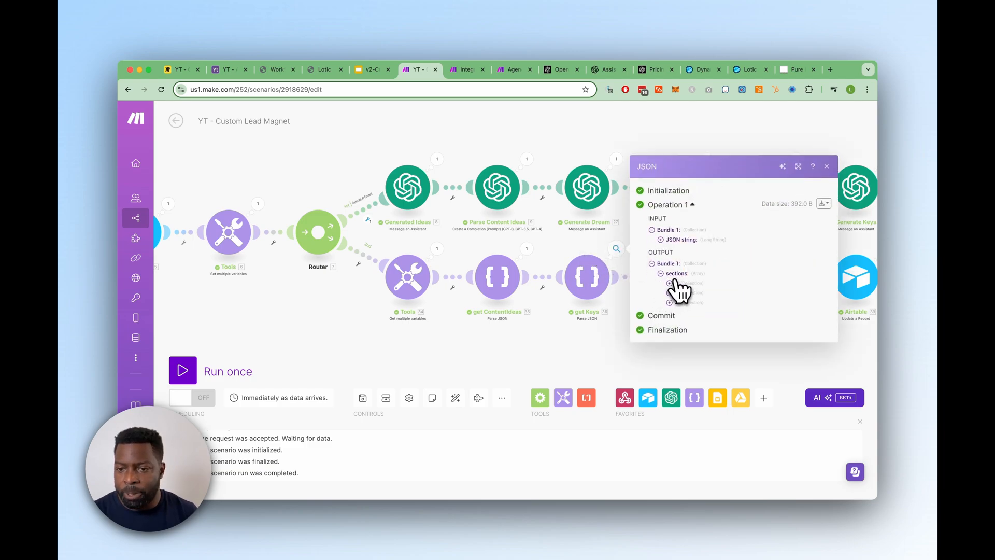
{"action": "left_click", "coordinate": [670, 302]}
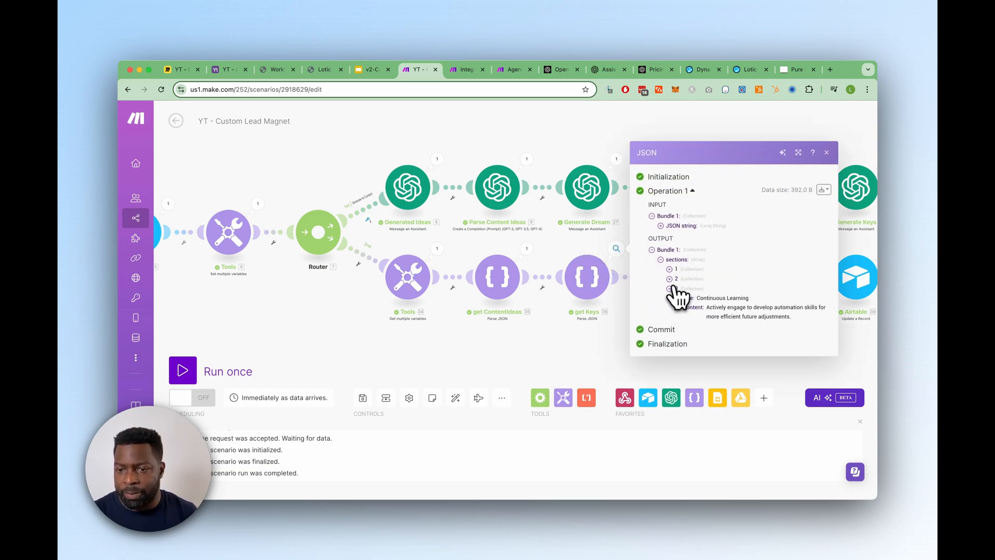
{"action": "left_click", "coordinate": [669, 280]}
{"action": "left_click", "coordinate": [669, 255]}
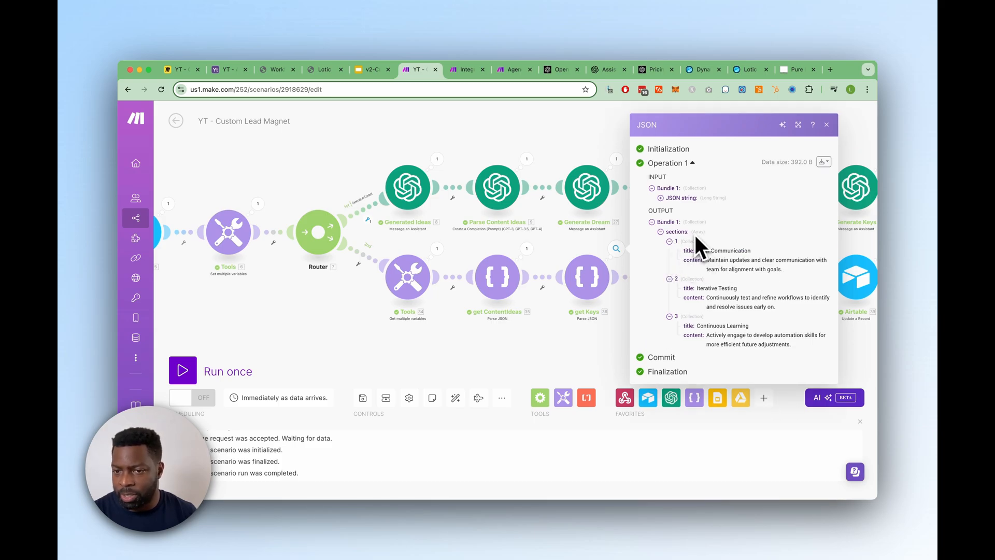
{"action": "left_click", "coordinate": [577, 344]}
Step: In the Google Slides module, try adding the title of get Keys section 3 to the start value, and remove it again
{"action": "left_click", "coordinate": [677, 280]}
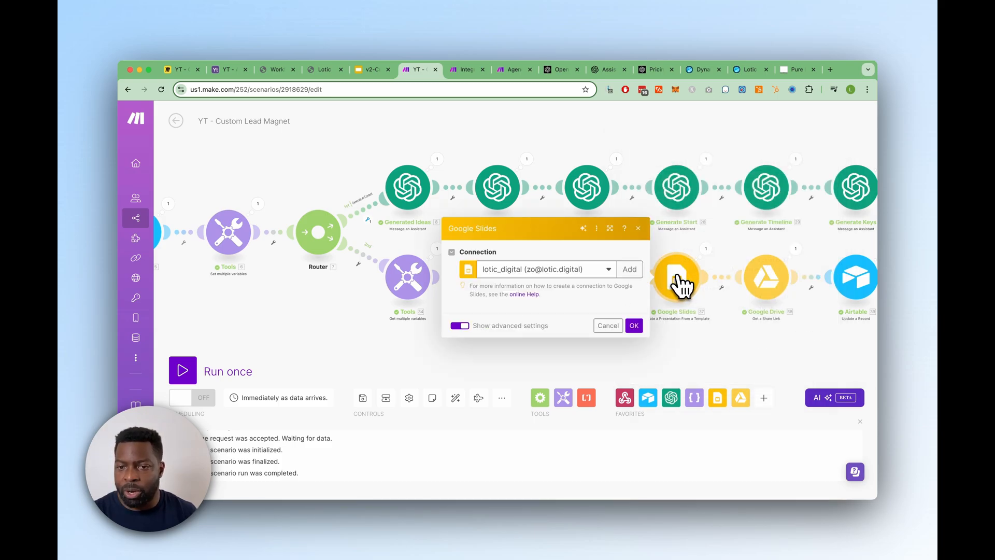
{"action": "left_click", "coordinate": [536, 405]}
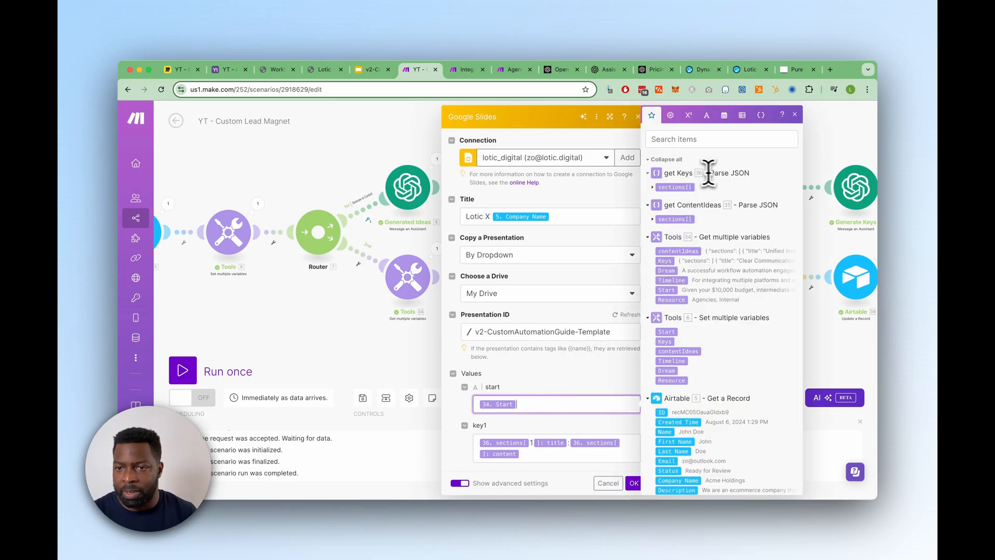
{"action": "left_click", "coordinate": [652, 188]}
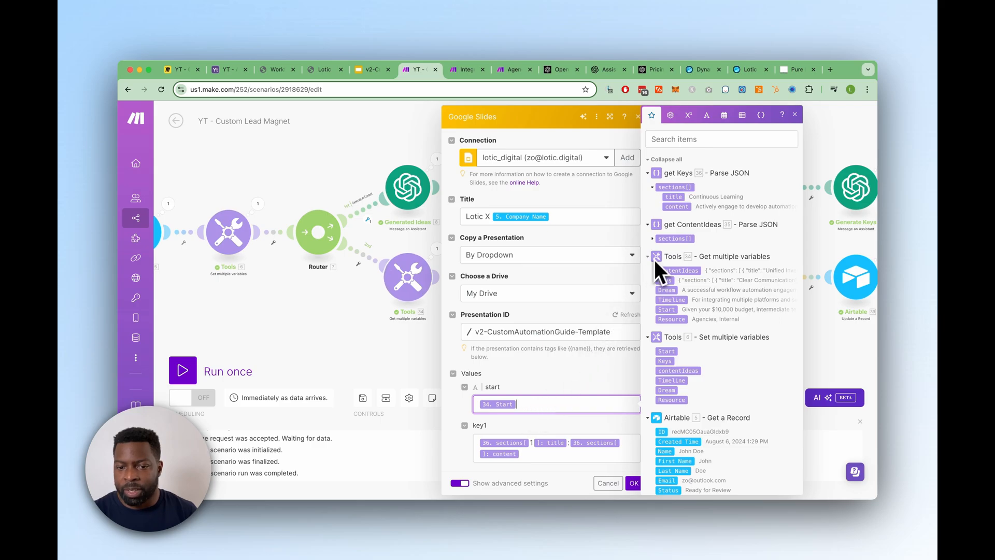
{"action": "left_click", "coordinate": [673, 198]}
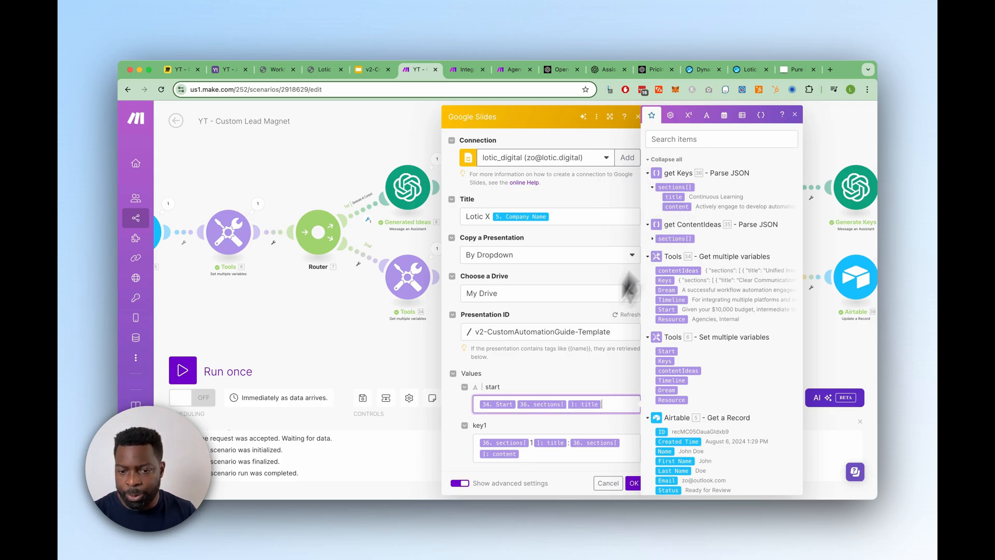
{"action": "left_click", "coordinate": [566, 405]}
{"action": "type", "text": "3"}
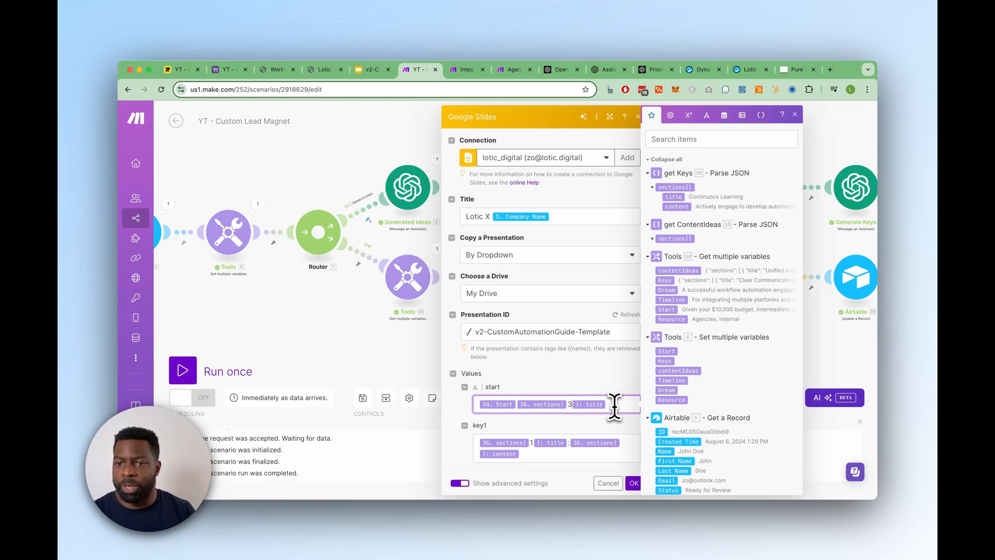
{"action": "left_click_drag", "start_coordinate": [611, 406], "coordinate": [516, 408]}
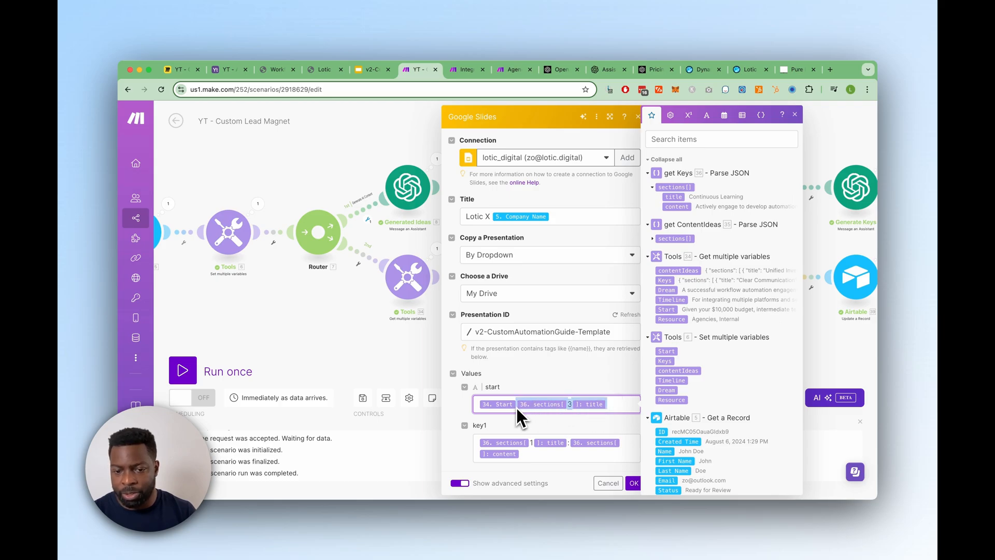
{"action": "key", "text": "BackSpace"}
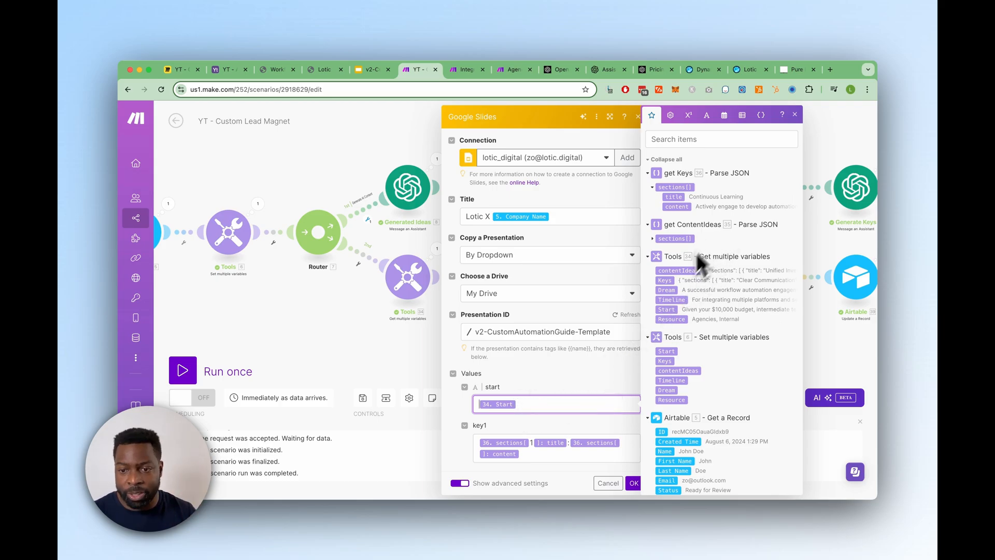
Step: Set the content's section index to 1 in key1, 2 in key2 and 3 in key3, and save the Google Slides settings
{"action": "left_click", "coordinate": [592, 374]}
{"action": "scroll", "coordinate": [594, 374], "scroll_direction": "down", "scroll_amount": 5}
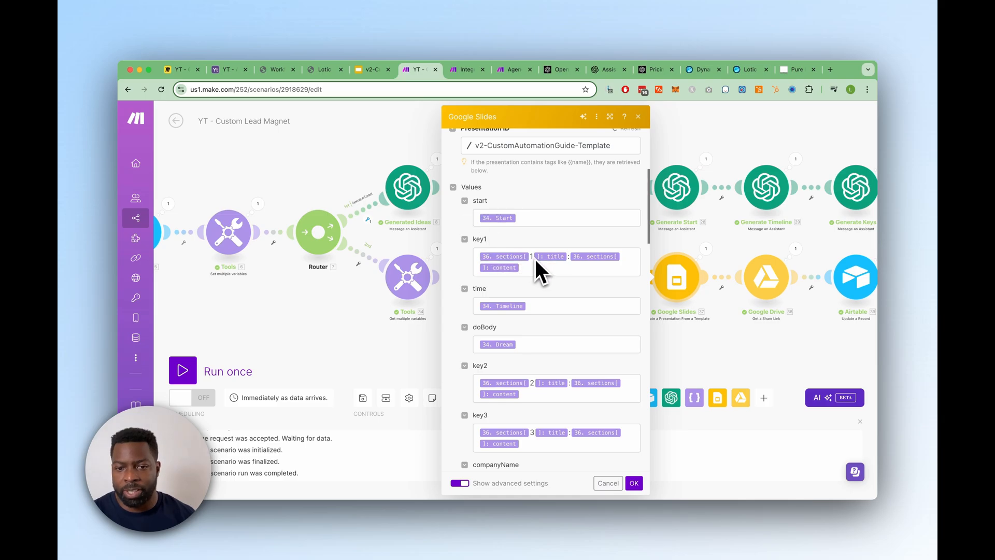
{"action": "scroll", "coordinate": [550, 269], "scroll_direction": "down", "scroll_amount": 2}
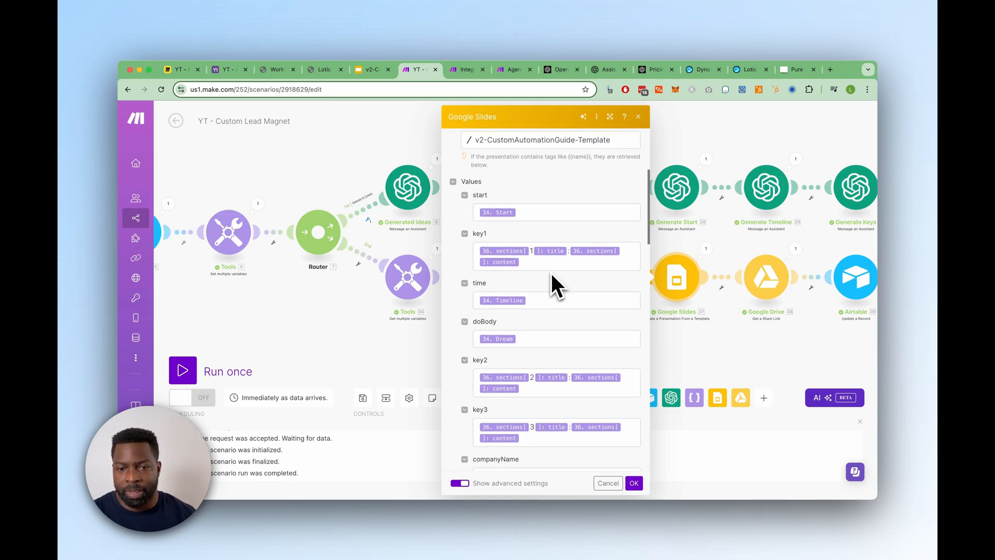
{"action": "scroll", "coordinate": [551, 275], "scroll_direction": "down", "scroll_amount": 2}
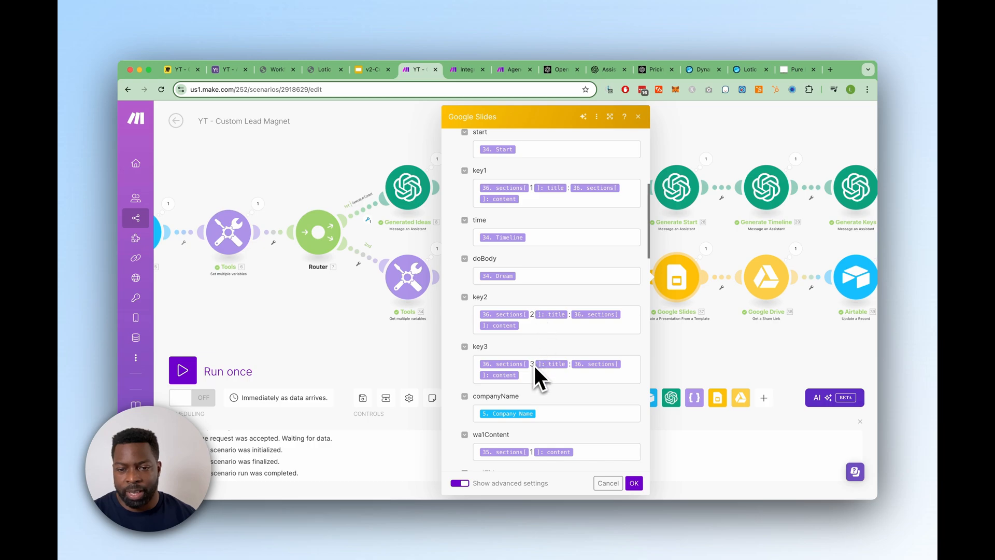
{"action": "scroll", "coordinate": [551, 350], "scroll_direction": "up", "scroll_amount": 4}
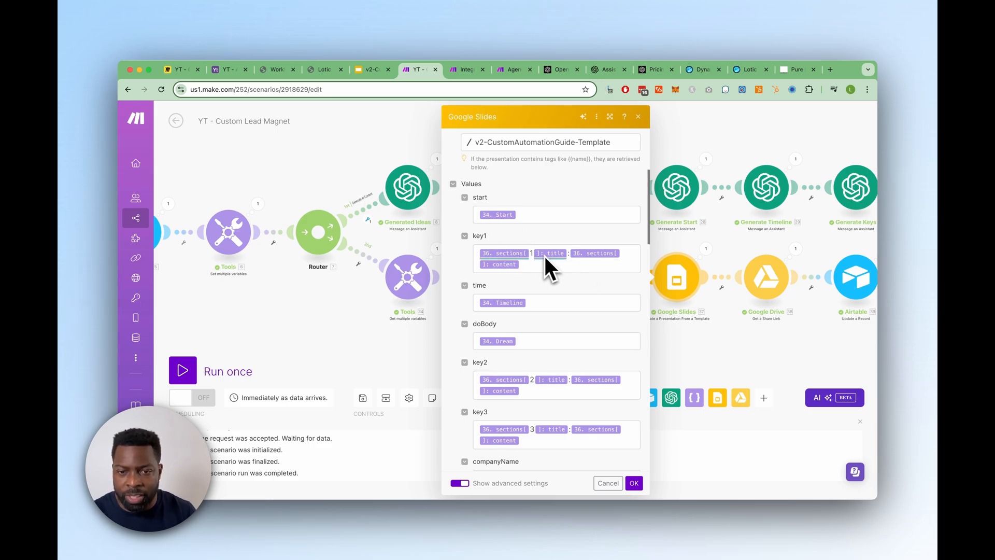
{"action": "left_click", "coordinate": [617, 256]}
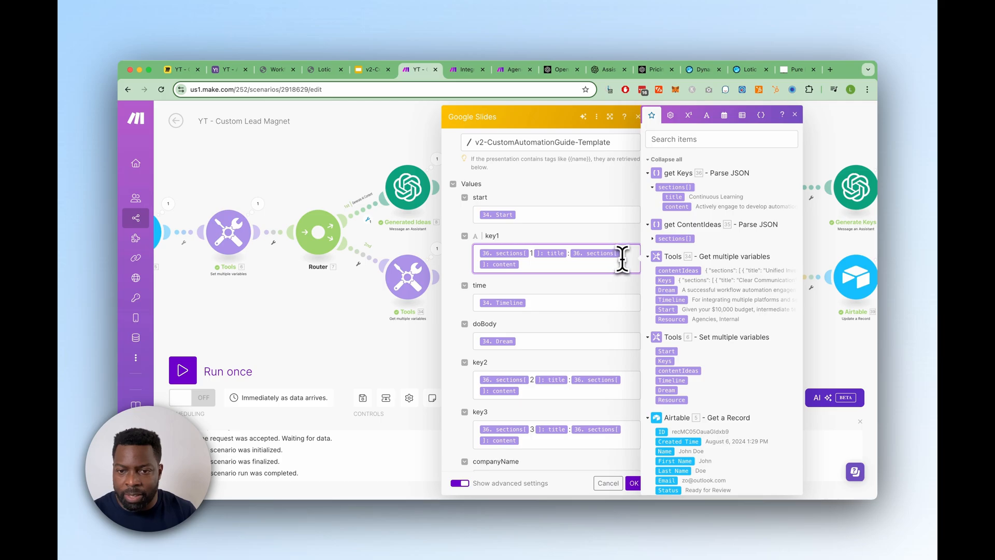
{"action": "type", "text": "1"}
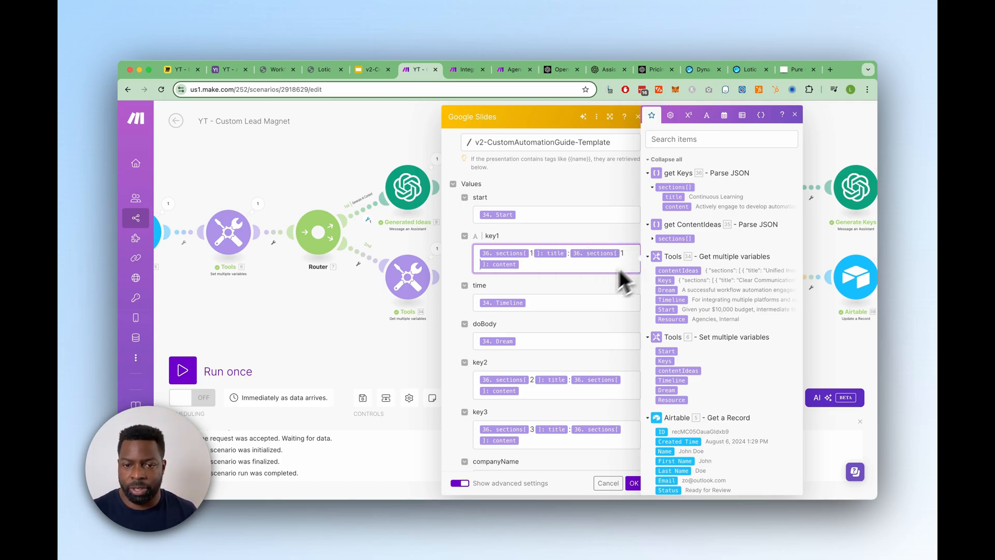
{"action": "left_click", "coordinate": [631, 382]}
{"action": "type", "text": "2"}
{"action": "left_click", "coordinate": [620, 432]}
{"action": "type", "text": "3"}
{"action": "left_click", "coordinate": [633, 483]}
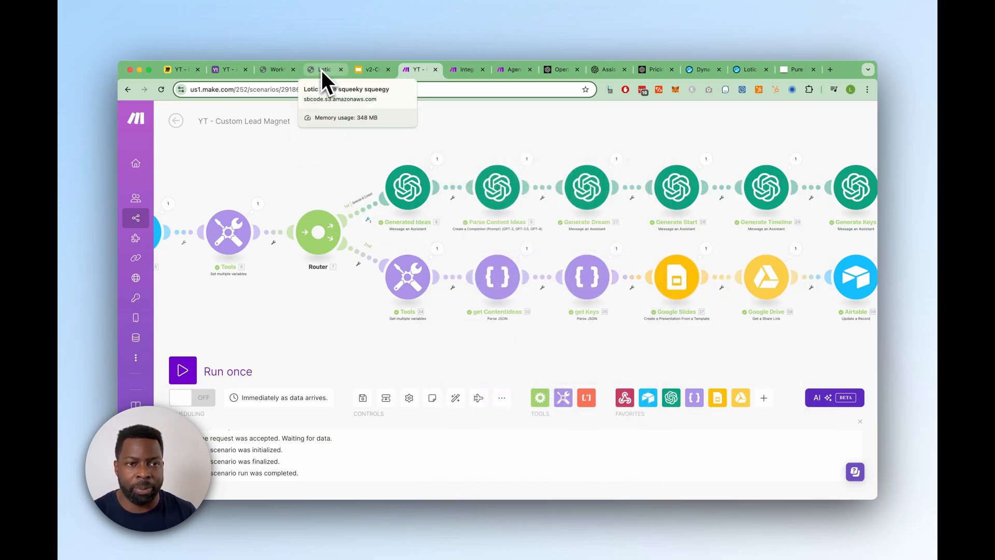
Step: Switch to the Airtable Leads table, open the lead's Generated Magnet link and examine the Keys to Success text in the generated guide
{"action": "left_click", "coordinate": [220, 70]}
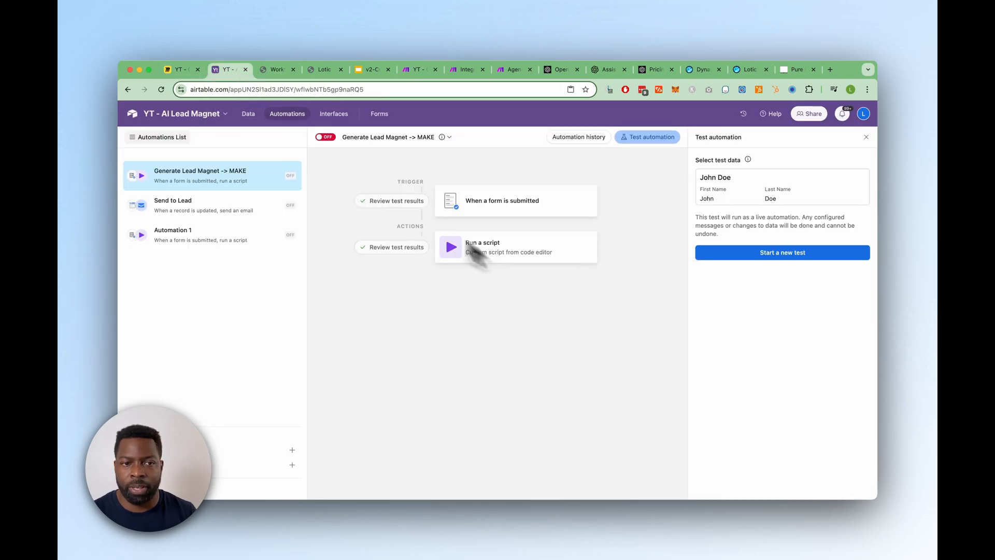
{"action": "left_click", "coordinate": [248, 114]}
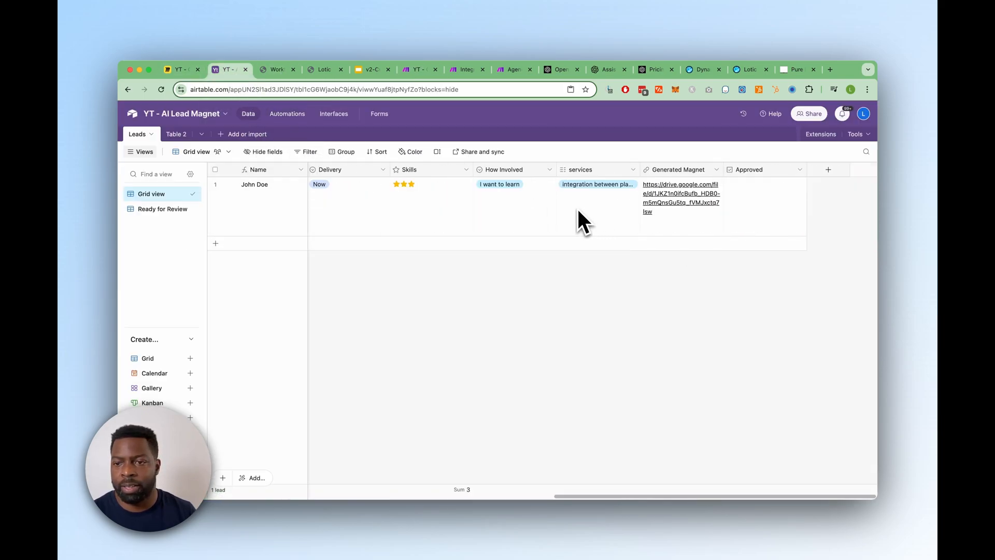
{"action": "left_click", "coordinate": [665, 187]}
{"action": "left_click", "coordinate": [665, 186]}
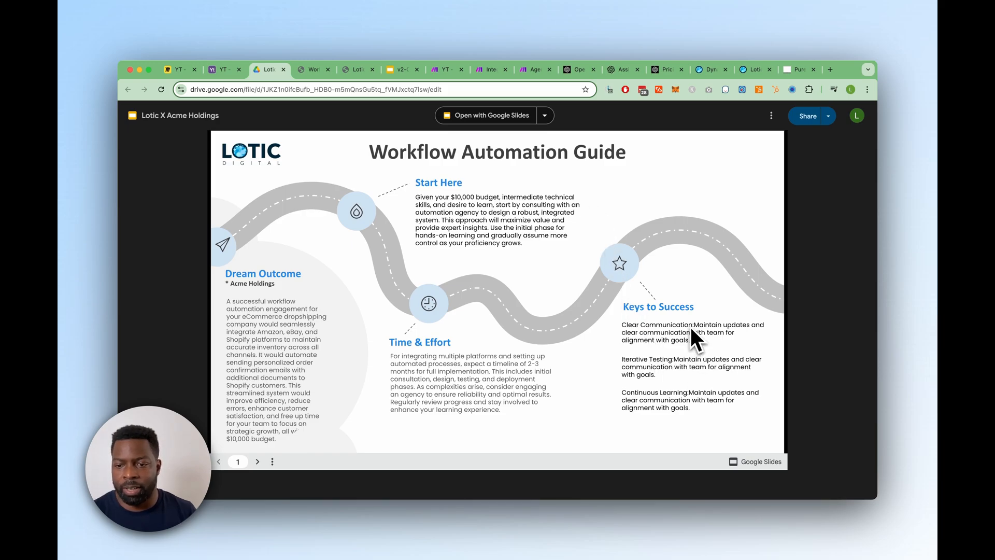
{"action": "scroll", "coordinate": [690, 327], "scroll_direction": "down", "scroll_amount": 1}
{"action": "scroll", "coordinate": [611, 257], "scroll_direction": "up", "scroll_amount": 1}
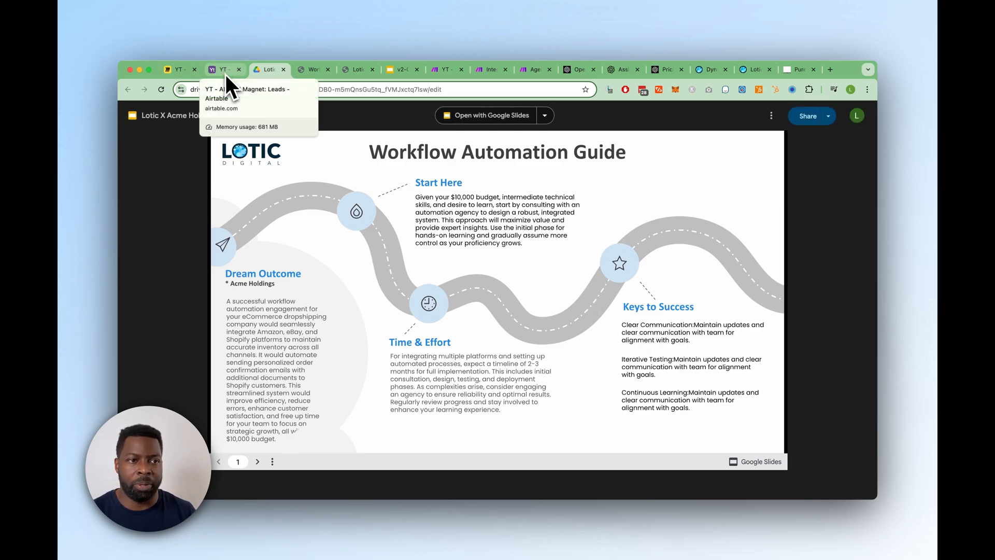
Step: Switch back to the Make scenario and recheck the title and content section indexes of key1 to key3 in the Google Slides module
{"action": "left_click", "coordinate": [438, 73]}
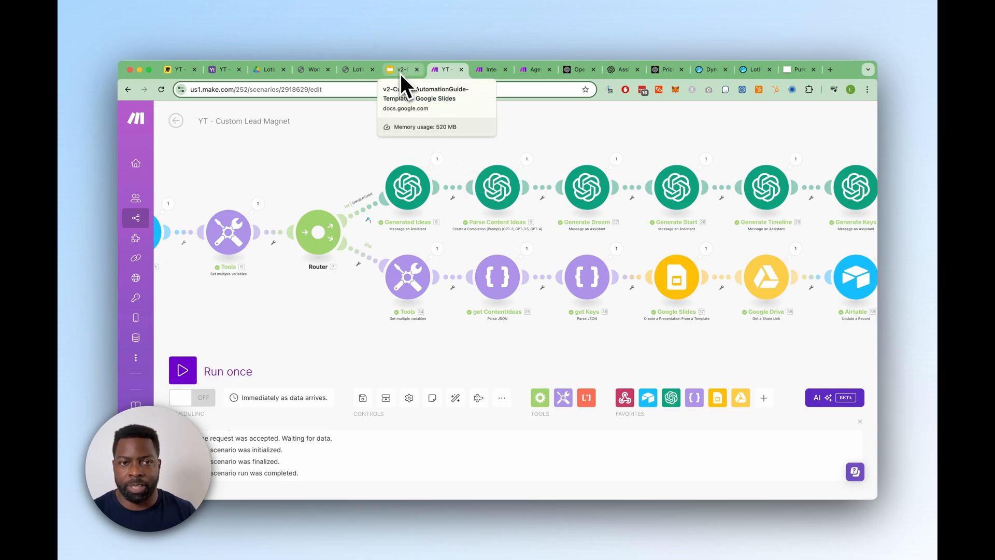
{"action": "left_click", "coordinate": [676, 287]}
{"action": "scroll", "coordinate": [533, 333], "scroll_direction": "down", "scroll_amount": 3}
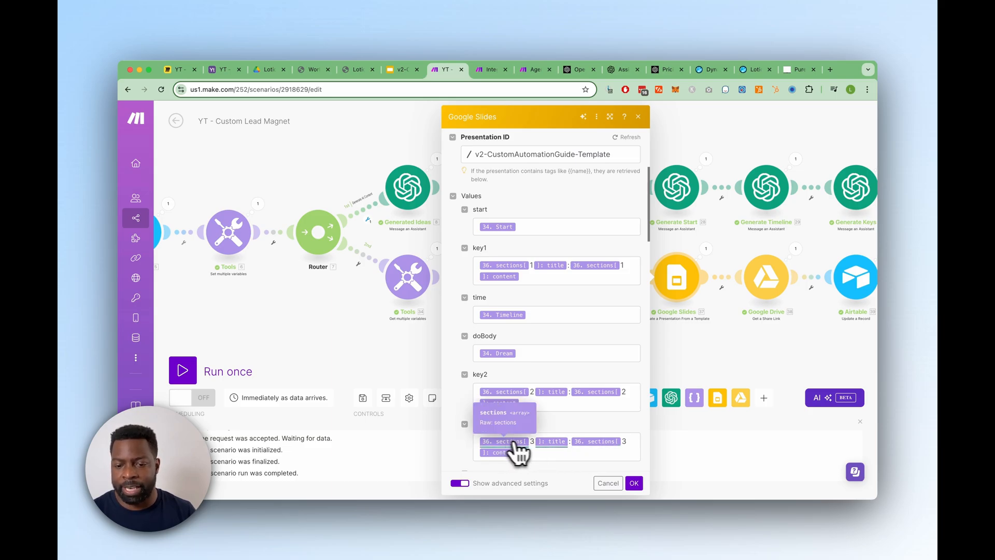
{"action": "left_click", "coordinate": [569, 440]}
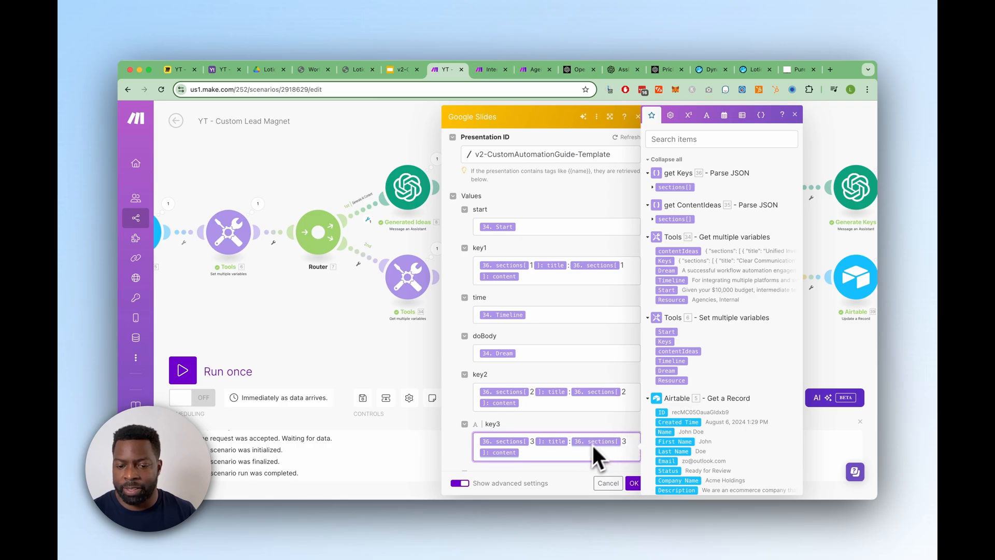
Step: Examine the companyName, wa1 to wa8, budget, skills and Resource mappings and the sharing option, then close the settings without saving
{"action": "scroll", "coordinate": [574, 440], "scroll_direction": "down", "scroll_amount": 4}
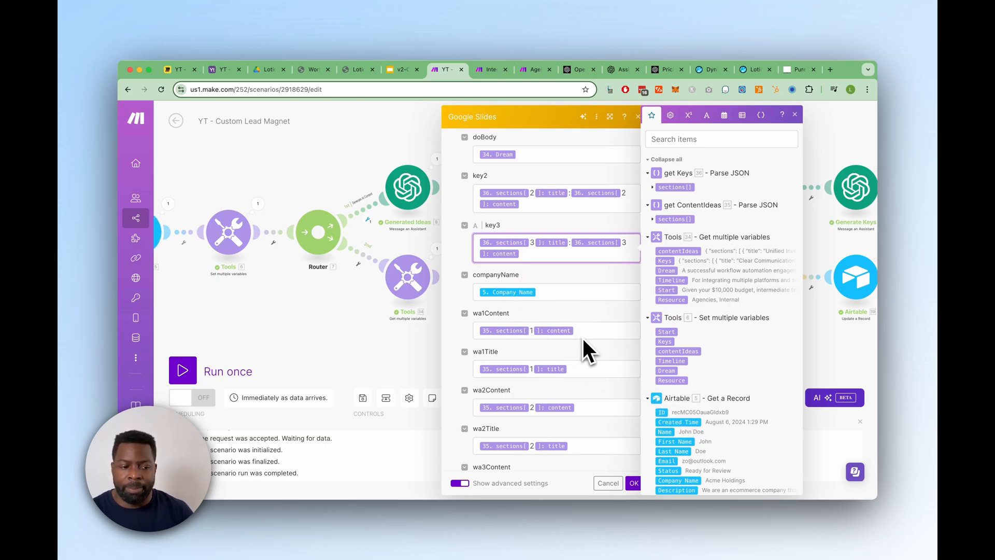
{"action": "scroll", "coordinate": [514, 375], "scroll_direction": "down", "scroll_amount": 5}
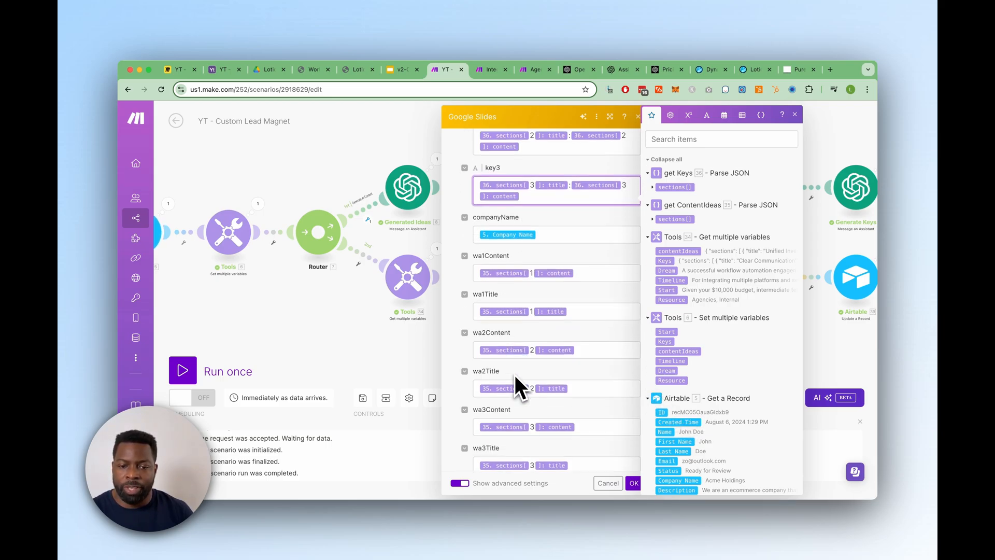
{"action": "scroll", "coordinate": [502, 276], "scroll_direction": "down", "scroll_amount": 6}
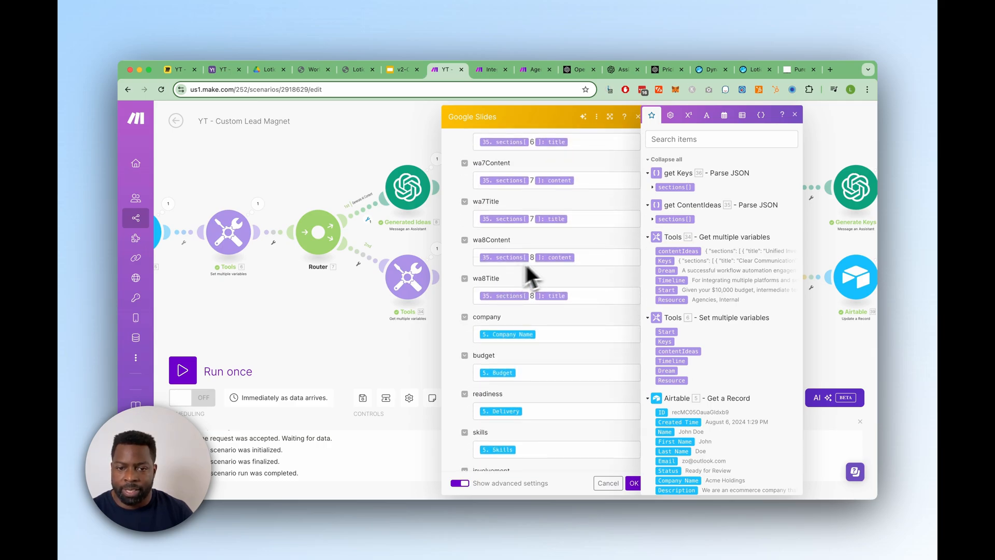
{"action": "scroll", "coordinate": [540, 302], "scroll_direction": "down", "scroll_amount": 3}
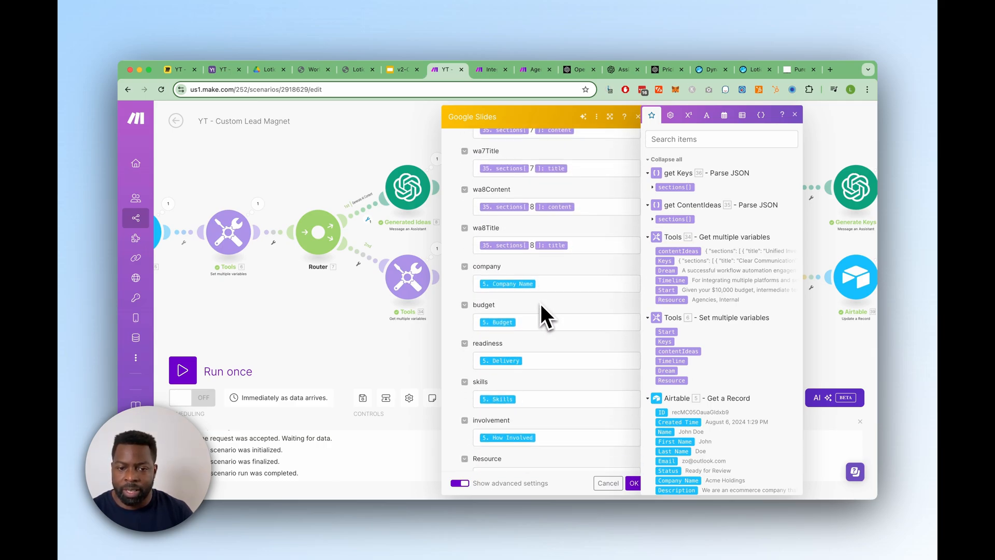
{"action": "scroll", "coordinate": [536, 349], "scroll_direction": "down", "scroll_amount": 3}
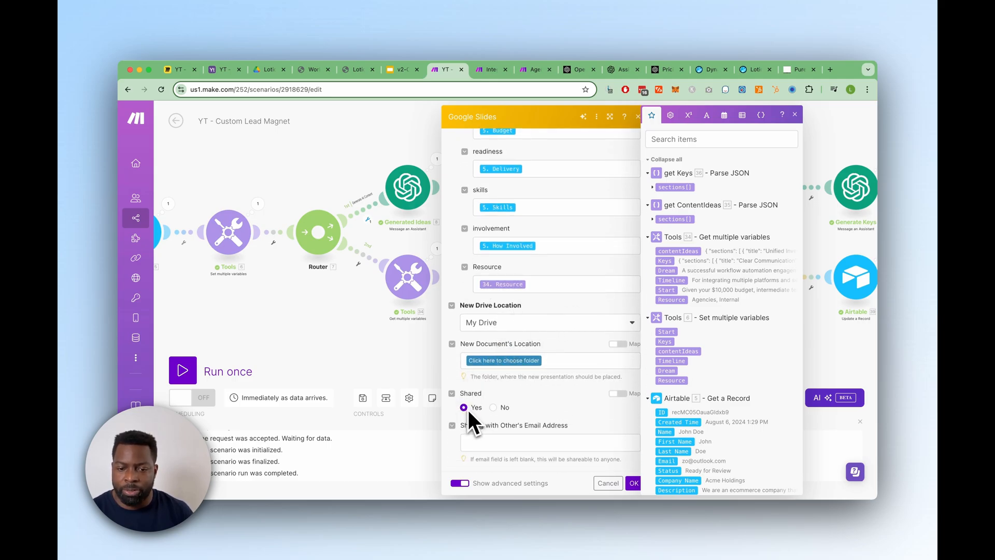
{"action": "left_click", "coordinate": [606, 484]}
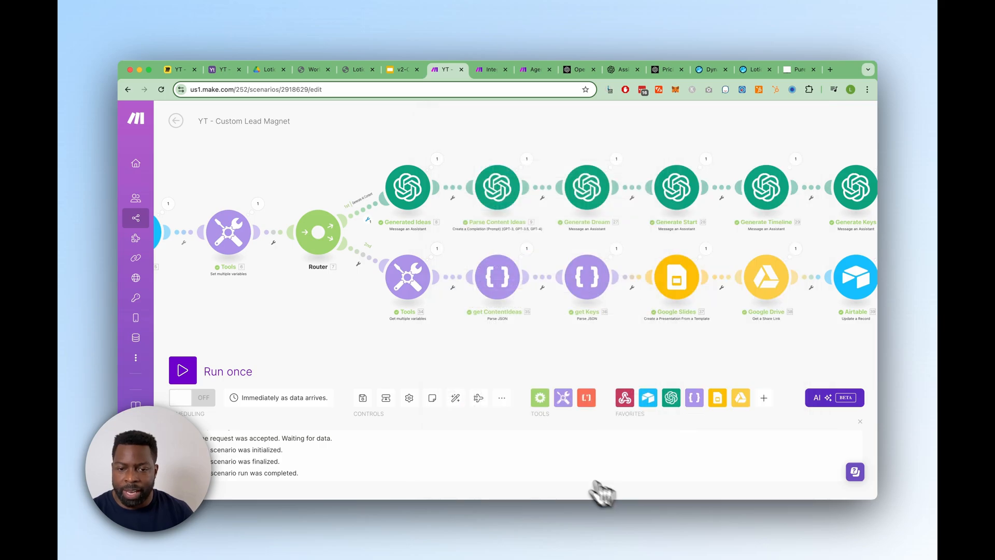
Step: Examine the Presentation ID in the Google Slides module's run output, then close the results
{"action": "left_click_drag", "start_coordinate": [651, 341], "coordinate": [395, 339]}
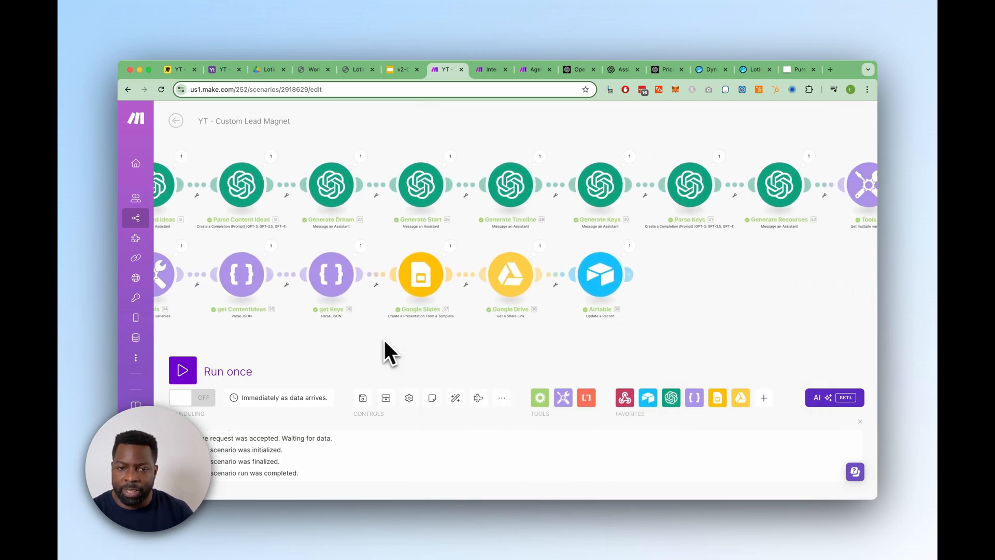
{"action": "left_click", "coordinate": [450, 247]}
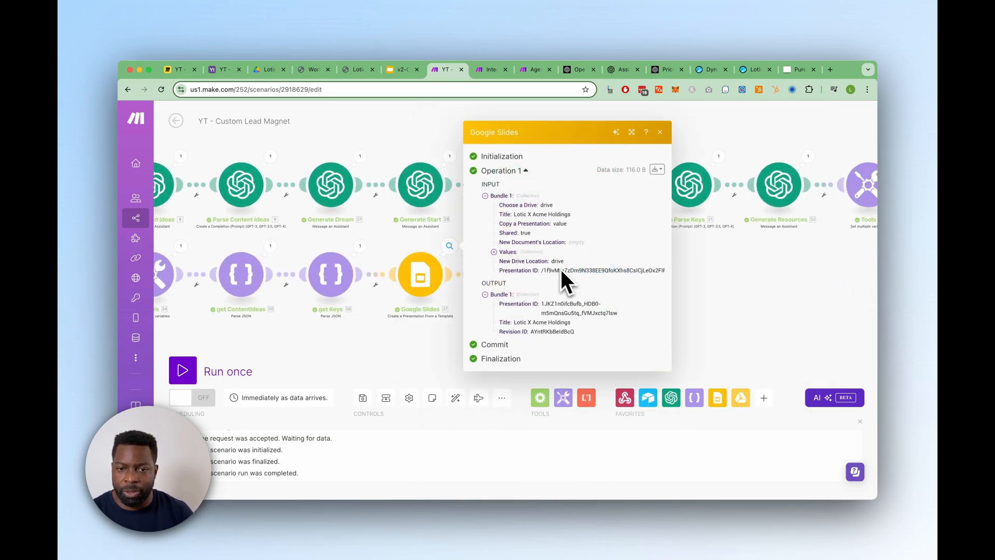
{"action": "left_click", "coordinate": [394, 350]}
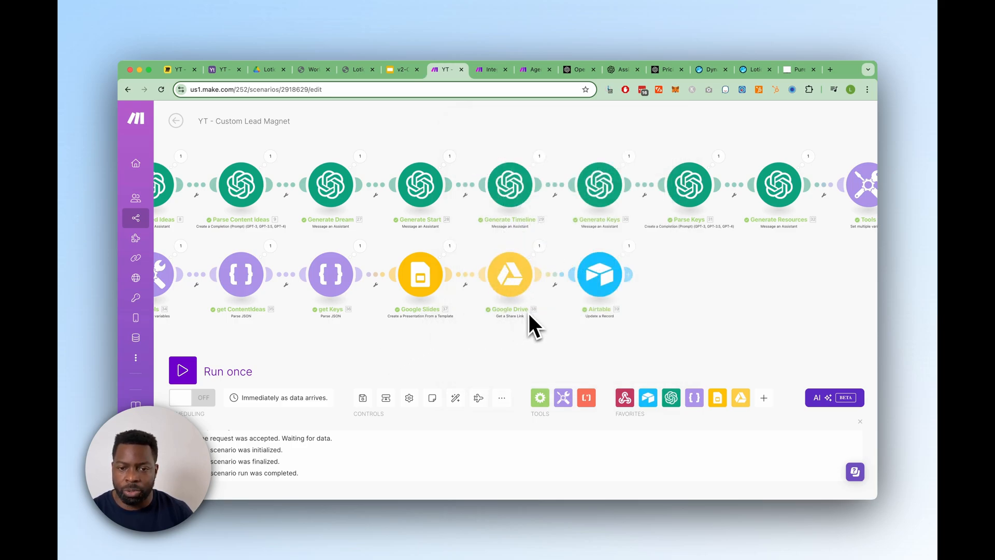
Step: Examine the Google Drive share link module's File ID mapping, Reader role and Anyone type, then close it without saving
{"action": "left_click", "coordinate": [519, 283]}
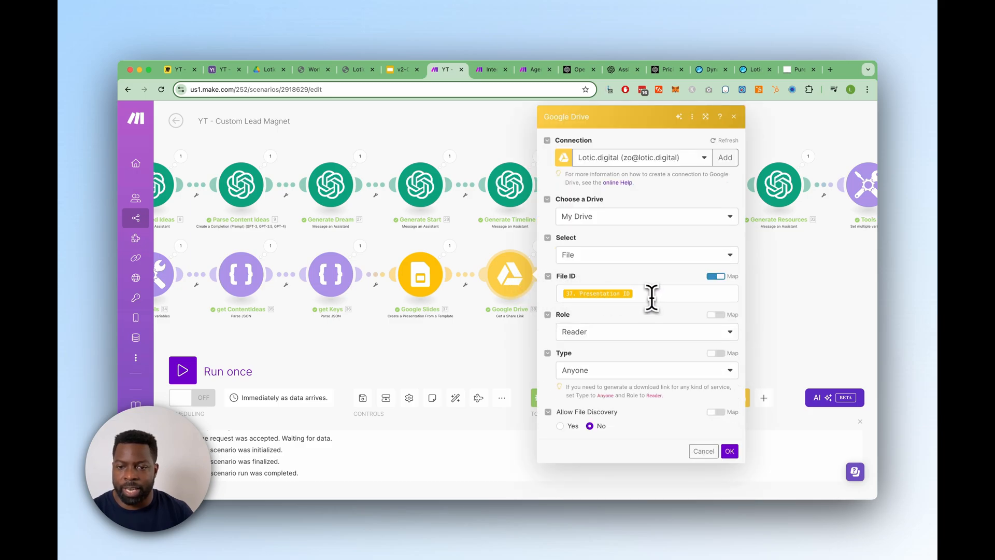
{"action": "left_click", "coordinate": [651, 298]}
{"action": "left_click", "coordinate": [600, 284]}
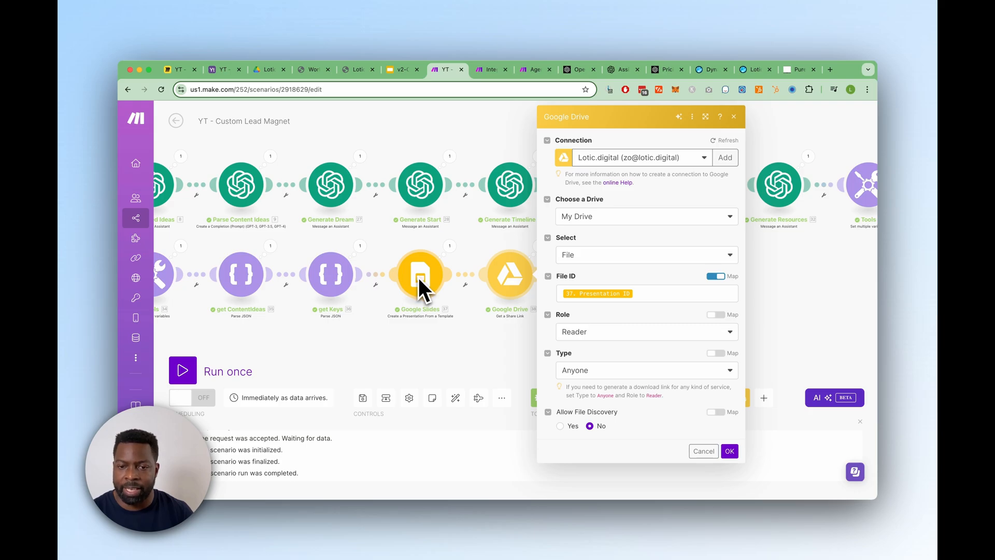
{"action": "left_click", "coordinate": [596, 370]}
{"action": "left_click", "coordinate": [575, 434]}
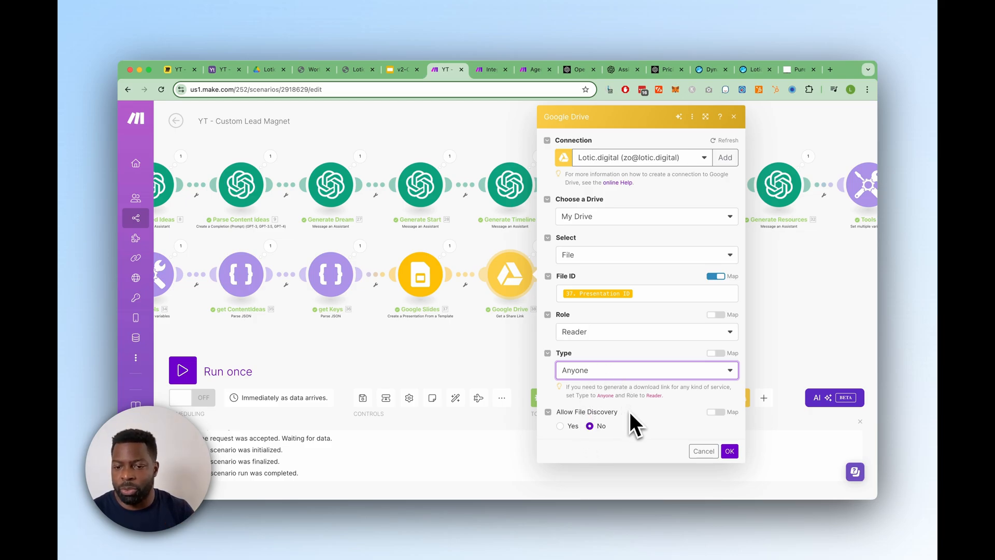
{"action": "left_click", "coordinate": [704, 451]}
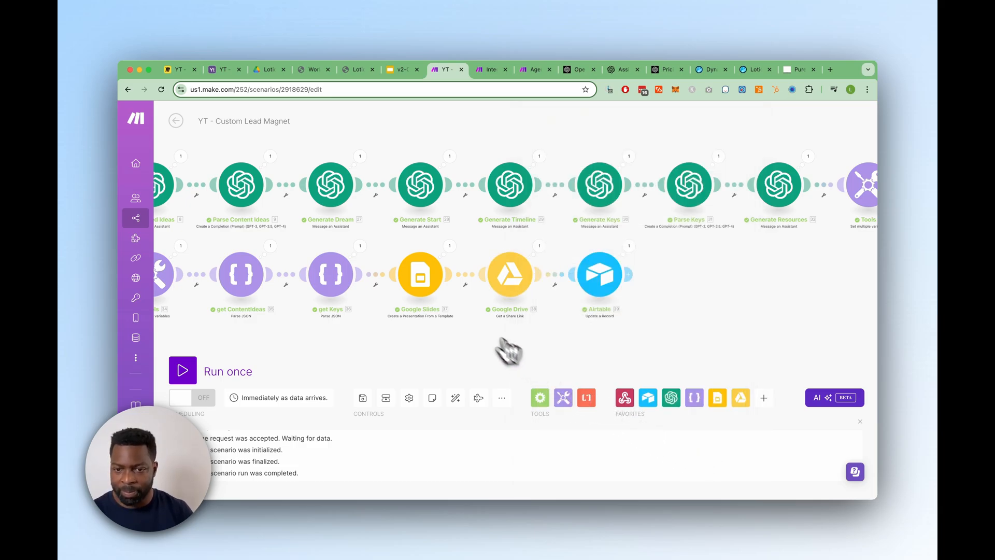
Step: Examine the Airtable update module's Record ID, Status, Generated Magnet and Approved settings, then close it without saving
{"action": "left_click", "coordinate": [610, 288]}
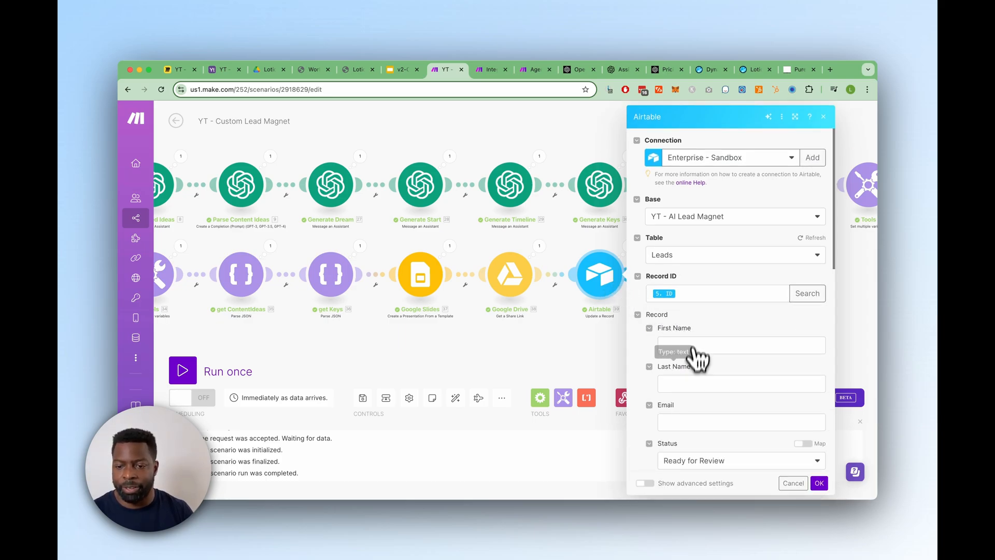
{"action": "scroll", "coordinate": [692, 362], "scroll_direction": "down", "scroll_amount": 3}
{"action": "scroll", "coordinate": [689, 371], "scroll_direction": "down", "scroll_amount": 2}
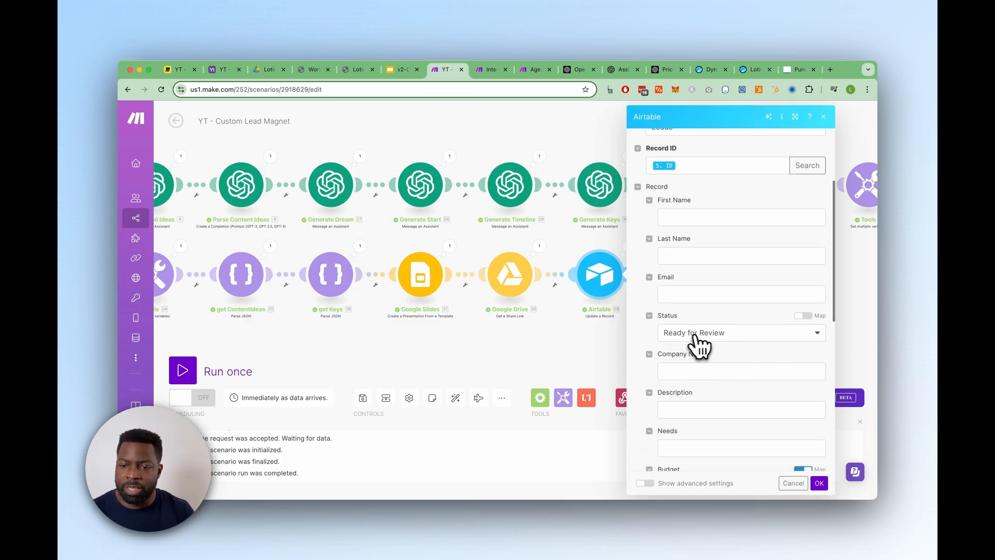
{"action": "scroll", "coordinate": [689, 346], "scroll_direction": "down", "scroll_amount": 5}
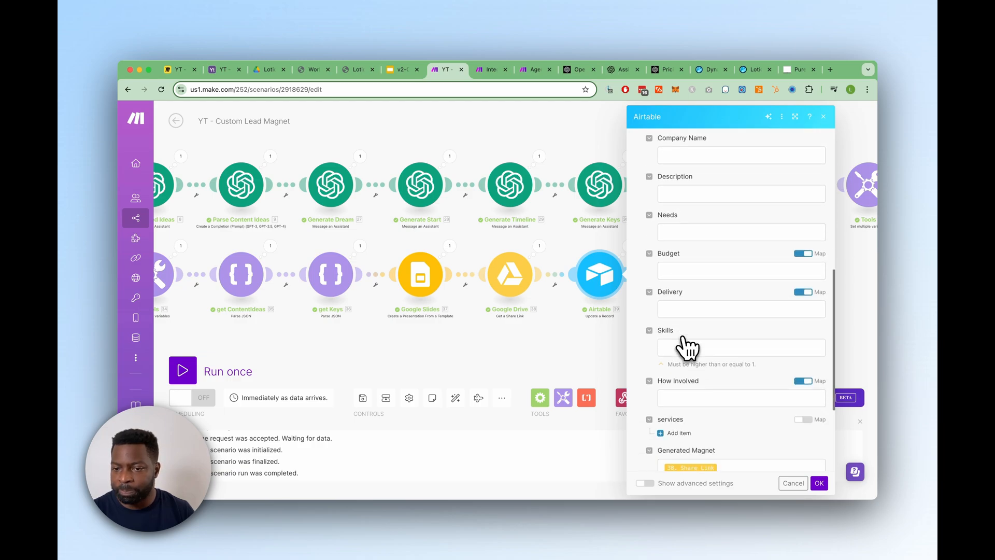
{"action": "scroll", "coordinate": [686, 347], "scroll_direction": "down", "scroll_amount": 1}
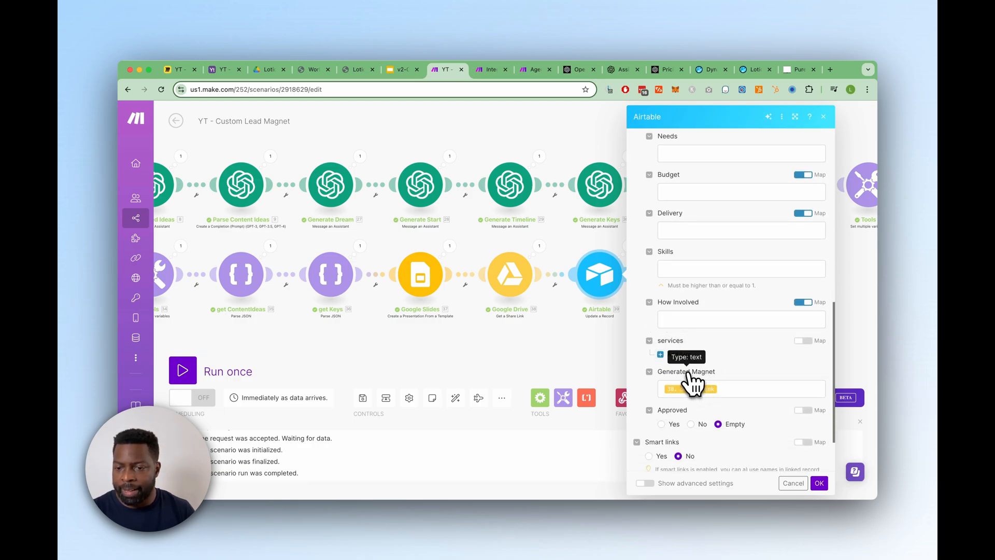
{"action": "scroll", "coordinate": [728, 396], "scroll_direction": "down", "scroll_amount": 2}
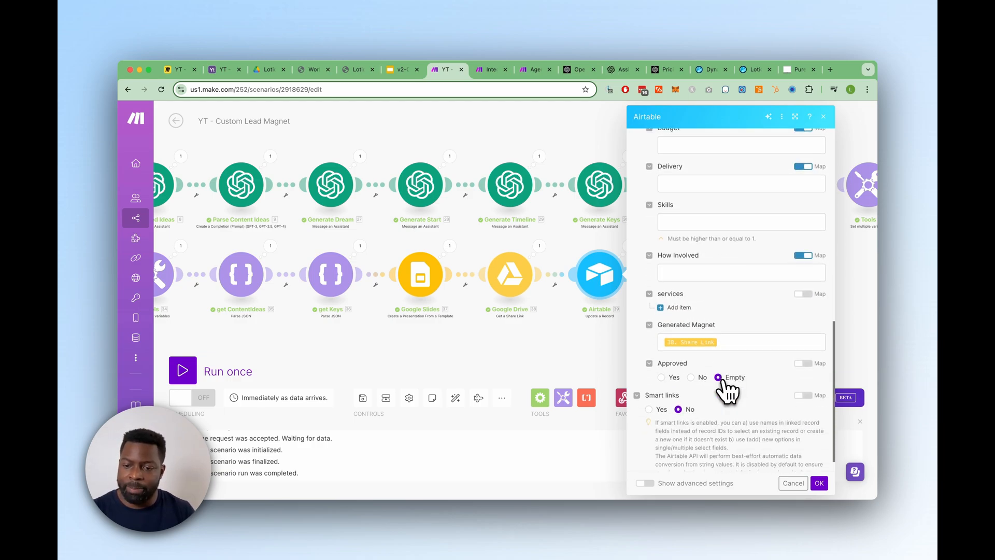
{"action": "scroll", "coordinate": [728, 391], "scroll_direction": "up", "scroll_amount": 10}
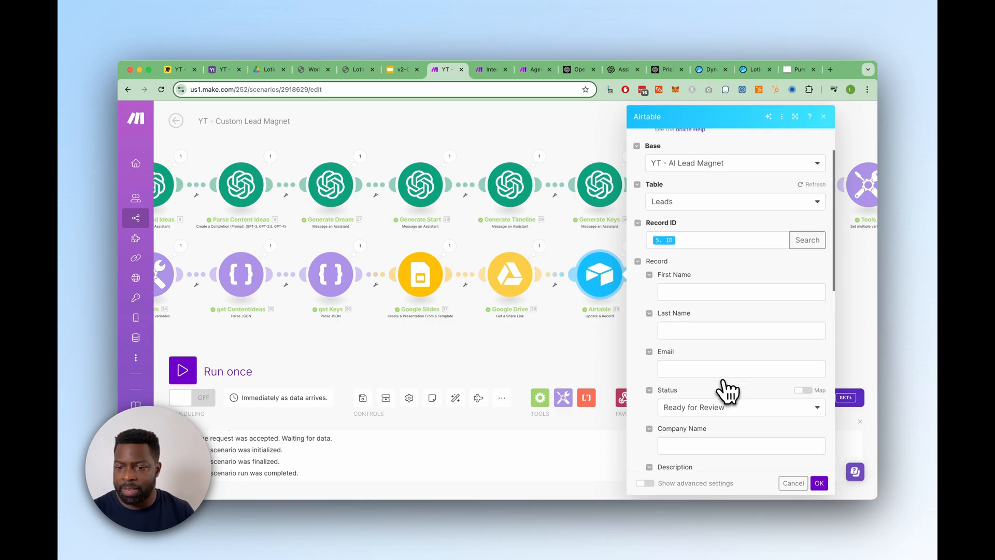
{"action": "scroll", "coordinate": [725, 391], "scroll_direction": "down", "scroll_amount": 10}
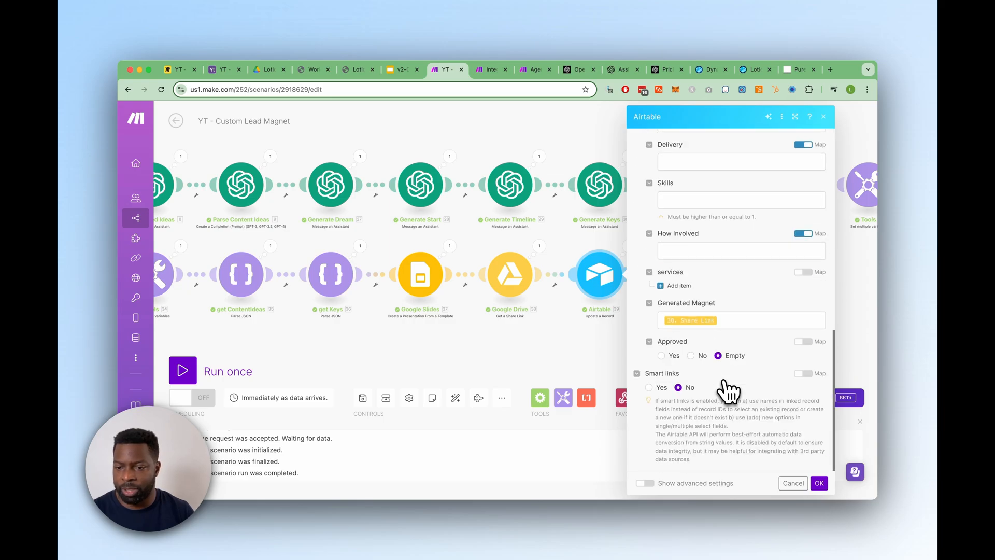
{"action": "left_click", "coordinate": [793, 483]}
{"action": "scroll", "coordinate": [337, 117], "scroll_direction": "down", "scroll_amount": 2}
{"action": "left_click_drag", "start_coordinate": [338, 117], "coordinate": [540, 174]}
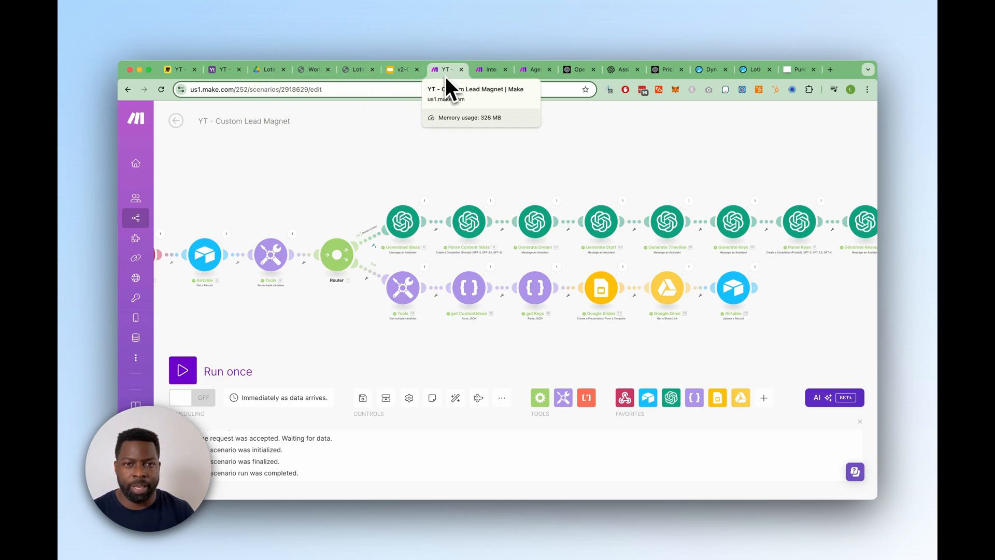
Step: Switch to the Miro workflow board and change the "Download Guide" sticky note's text to "Get Guide Link"
{"action": "left_click", "coordinate": [180, 71]}
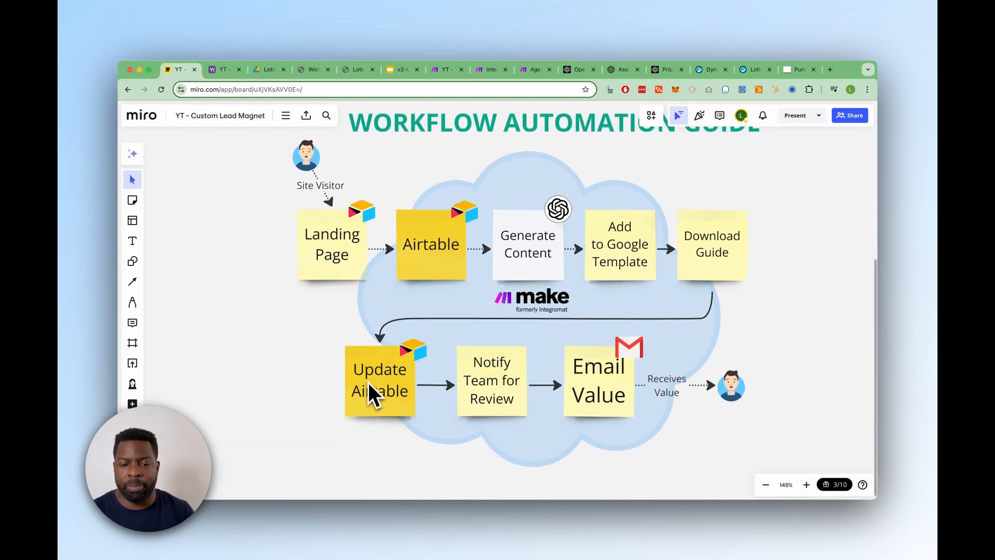
{"action": "left_click", "coordinate": [718, 242]}
{"action": "double_click", "coordinate": [716, 240]}
{"action": "double_click", "coordinate": [713, 247]}
{"action": "left_click", "coordinate": [688, 234]}
{"action": "left_click_drag", "start_coordinate": [688, 234], "coordinate": [729, 251]}
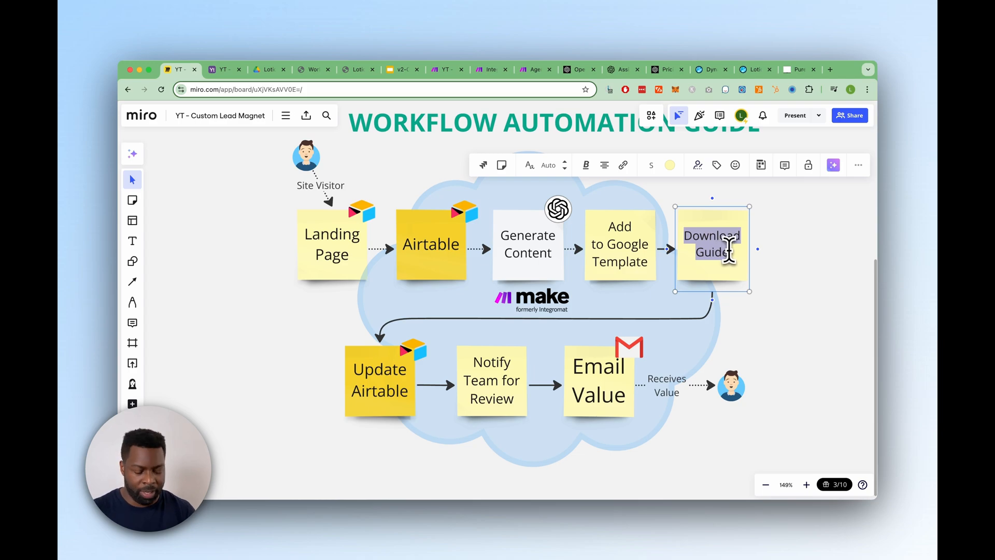
{"action": "type", "text": "Get Guide Lin"}
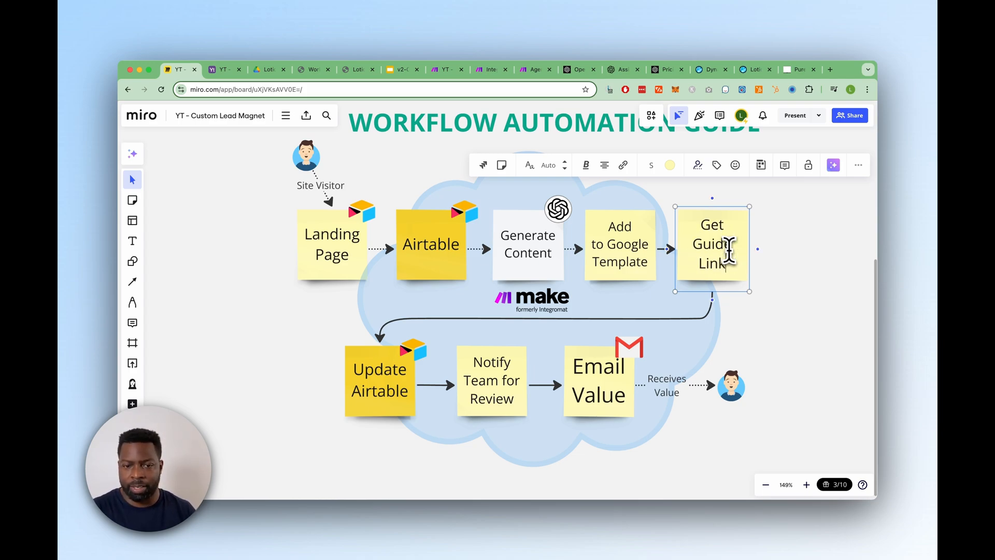
{"action": "type", "text": "k"}
{"action": "left_click", "coordinate": [808, 285]}
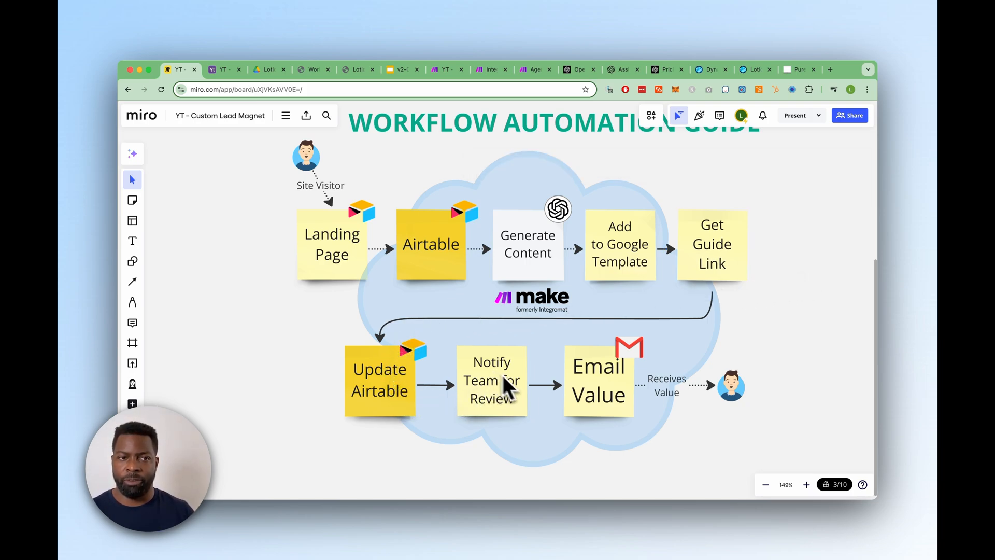
Step: Switch to the Airtable base and create a collaborative grid view named R4R in the Leads table
{"action": "left_click", "coordinate": [224, 71]}
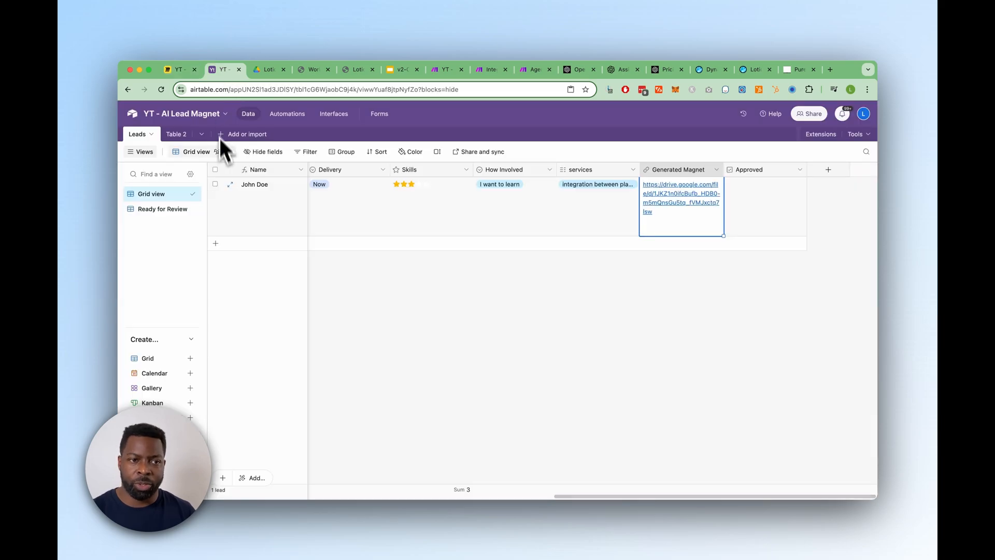
{"action": "left_click", "coordinate": [155, 209]}
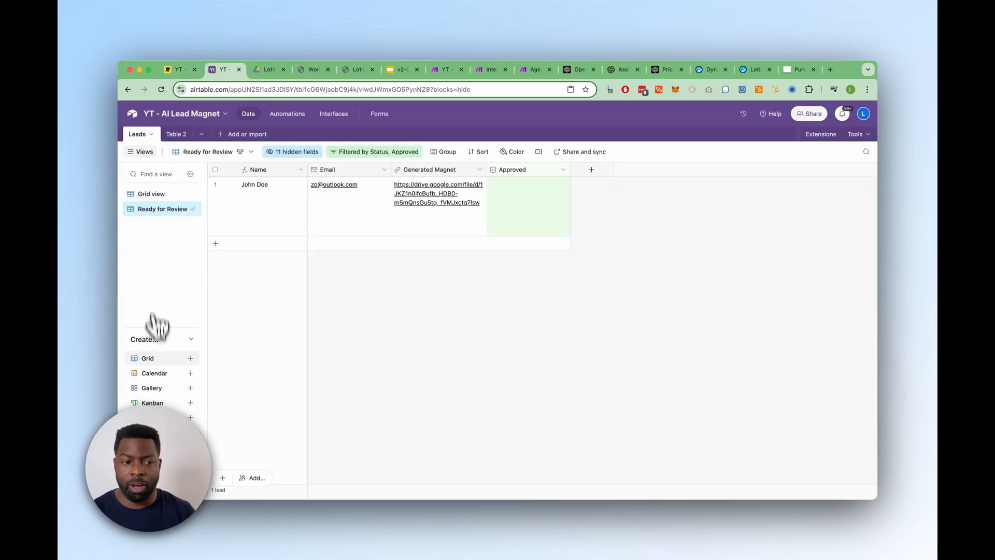
{"action": "left_click", "coordinate": [150, 359]}
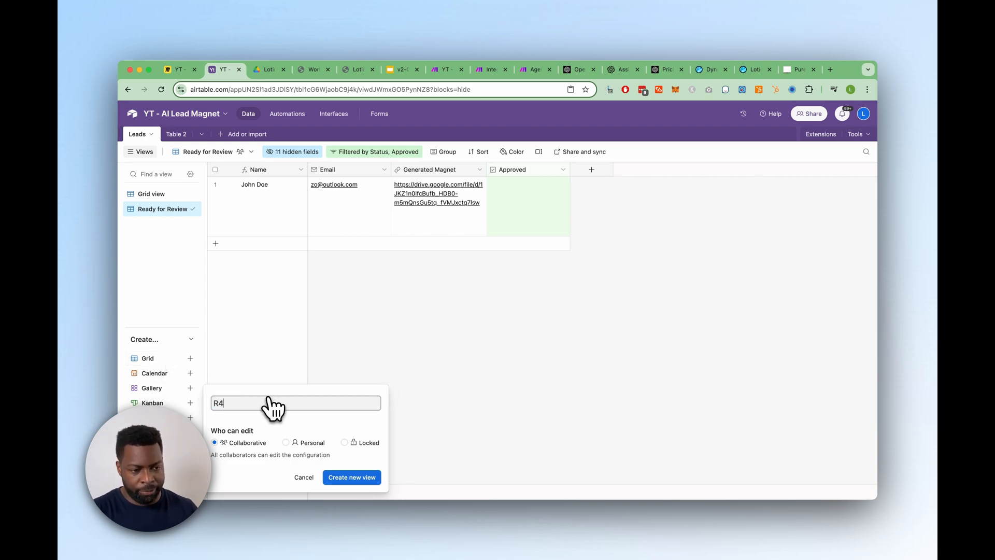
{"action": "key", "text": "Return"}
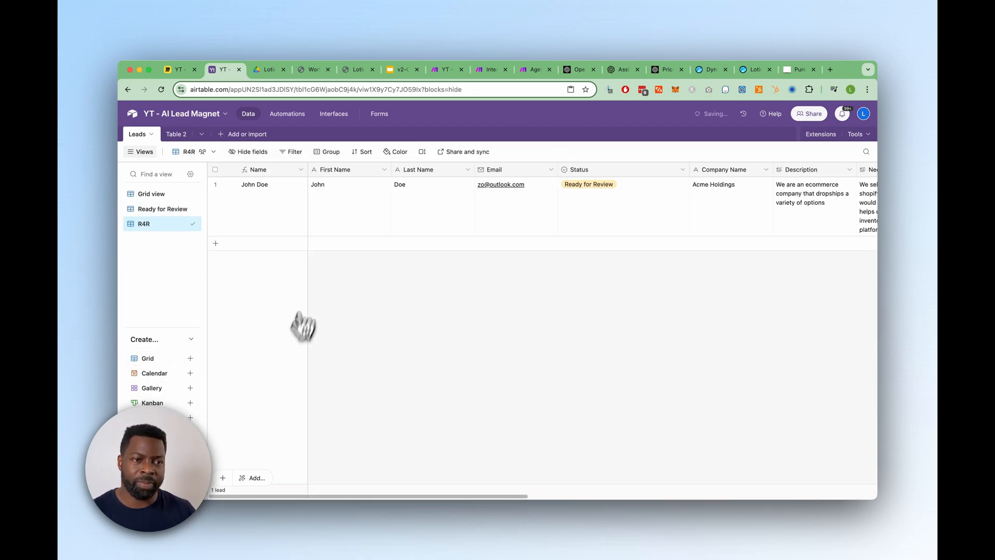
Step: Hide all optional fields in the R4R view, leaving only Name
{"action": "left_click", "coordinate": [253, 152]}
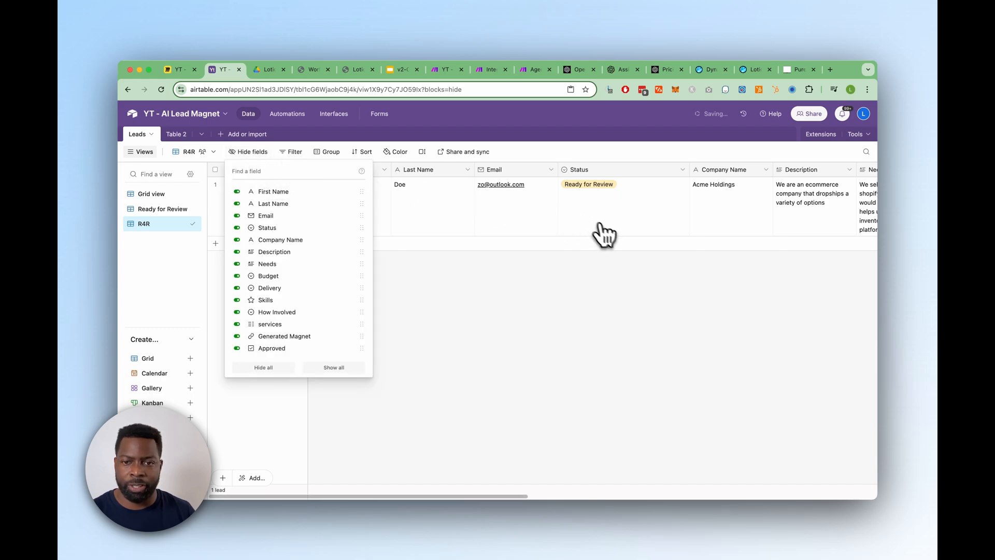
{"action": "left_click", "coordinate": [538, 344]}
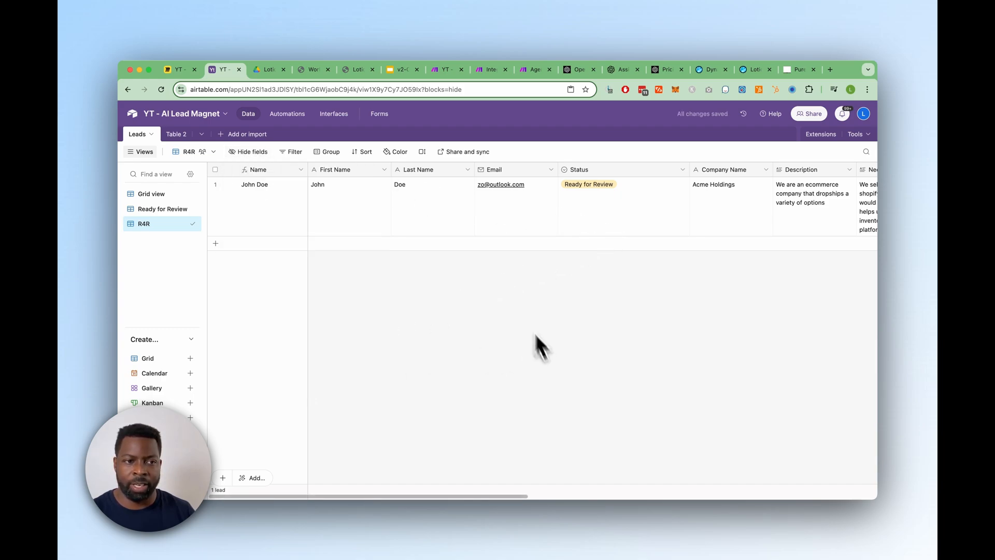
{"action": "left_click", "coordinate": [253, 153]}
{"action": "left_click", "coordinate": [264, 368]}
{"action": "left_click", "coordinate": [461, 301]}
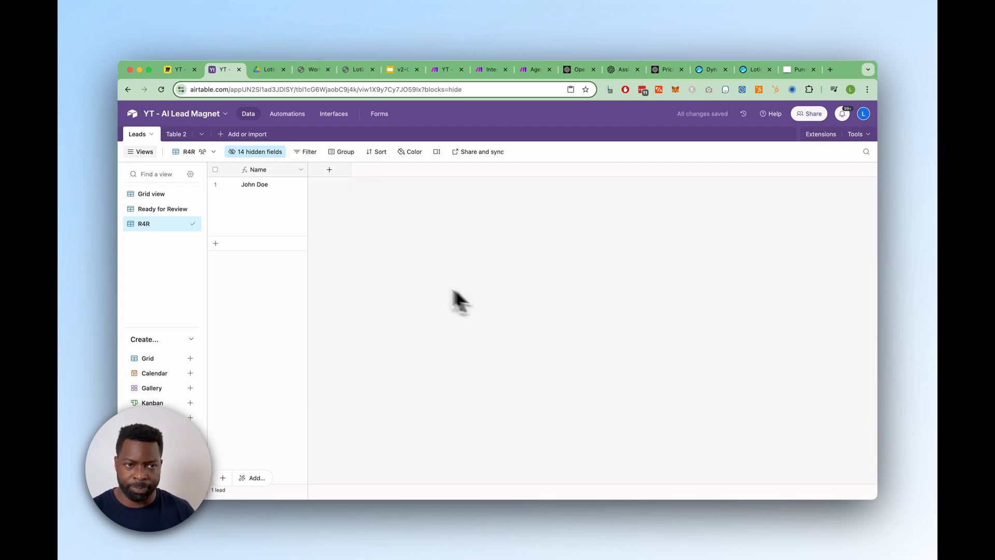
Step: Show the Generated Magnet, Approved, Email, Description, Needs, Budget and Delivery fields in the R4R view
{"action": "left_click", "coordinate": [265, 152]}
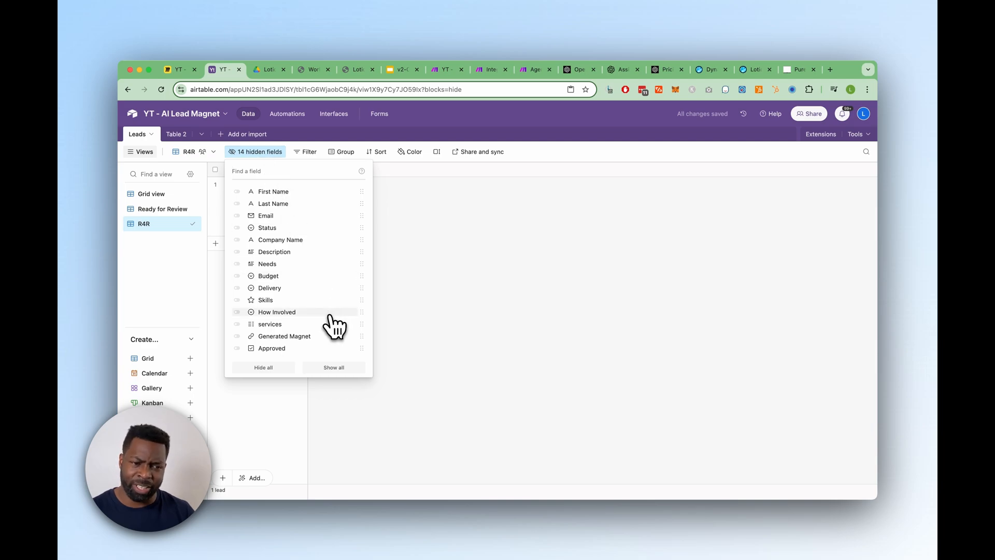
{"action": "left_click", "coordinate": [307, 338]}
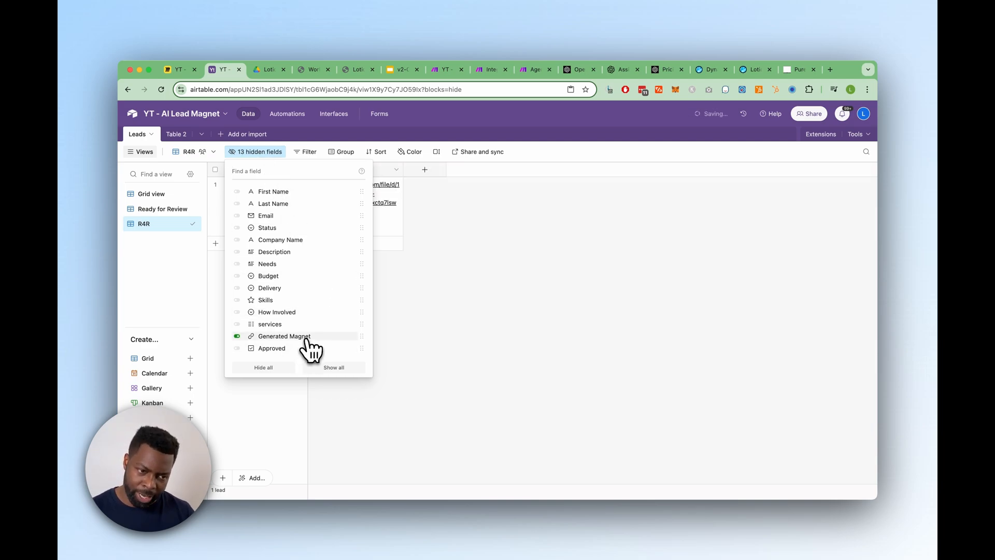
{"action": "left_click", "coordinate": [300, 349]}
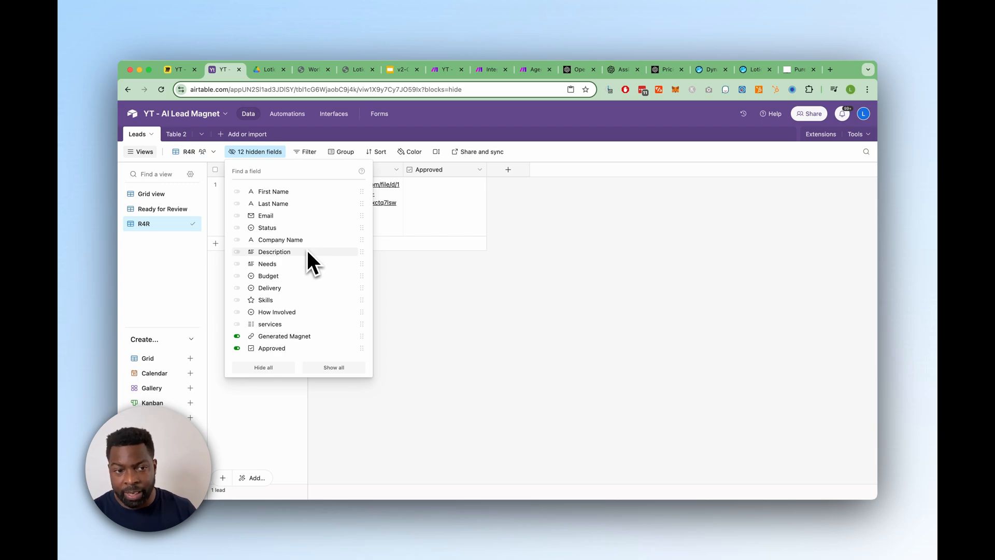
{"action": "left_click", "coordinate": [294, 217]}
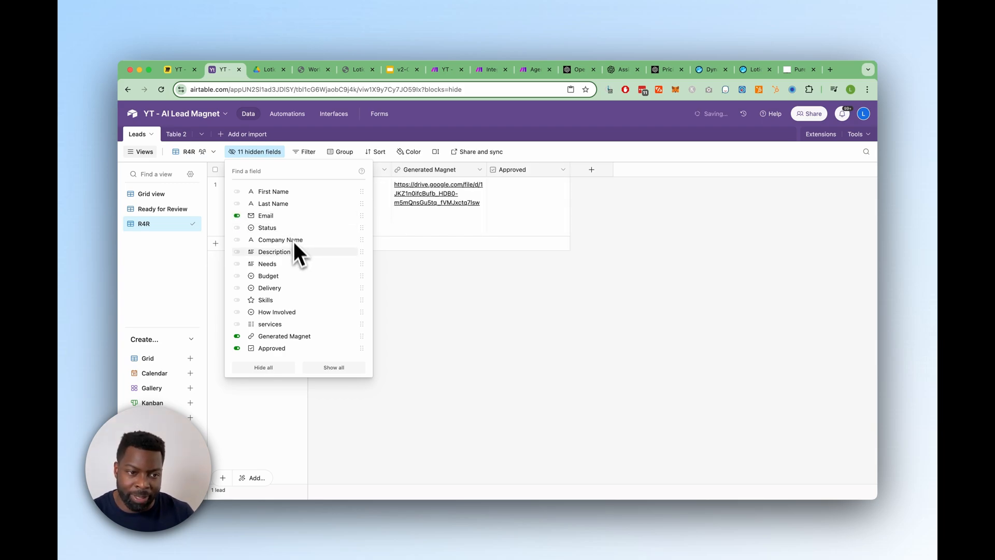
{"action": "left_click", "coordinate": [293, 252]}
{"action": "left_click", "coordinate": [293, 263]}
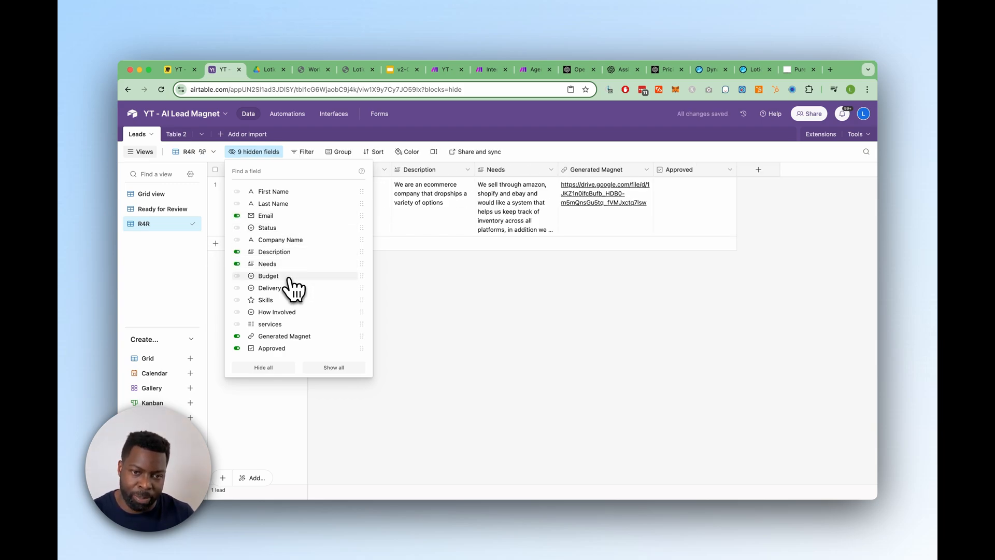
{"action": "left_click", "coordinate": [288, 277]}
{"action": "left_click", "coordinate": [289, 289]}
{"action": "left_click", "coordinate": [497, 338]}
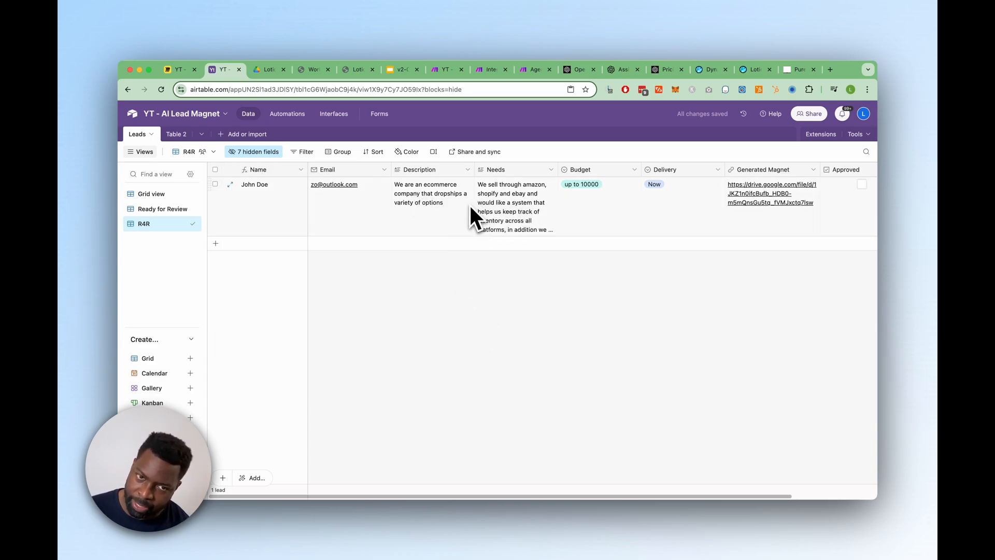
Step: Open the lead's Generated Magnet link to view the presentation, then return to the Airtable R4R view
{"action": "scroll", "coordinate": [453, 225], "scroll_direction": "right", "scroll_amount": 3}
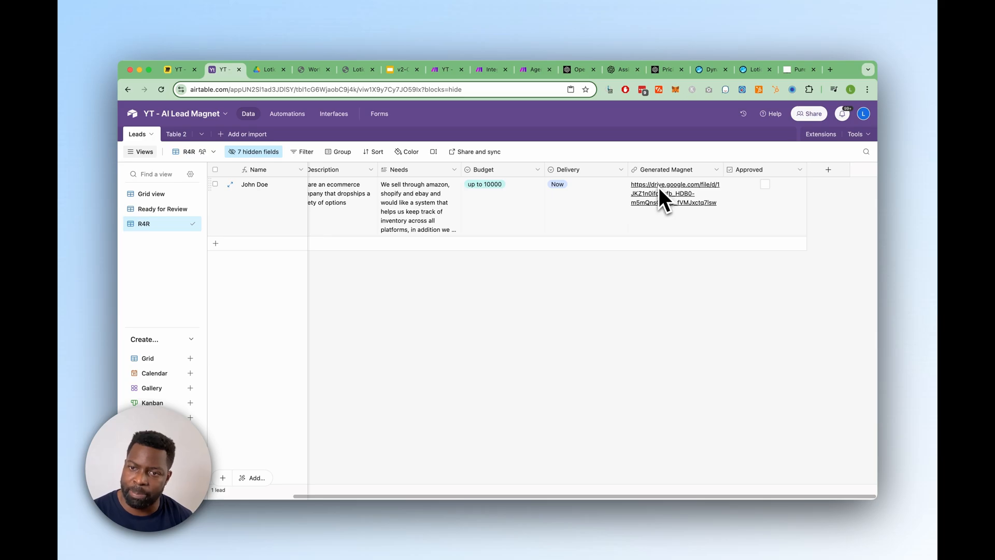
{"action": "left_click", "coordinate": [655, 190]}
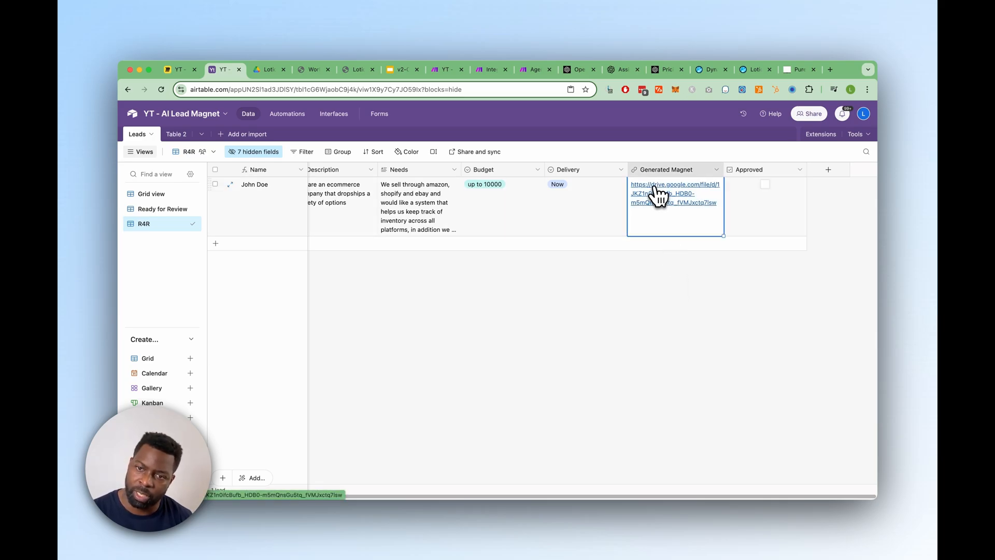
{"action": "left_click", "coordinate": [654, 188]}
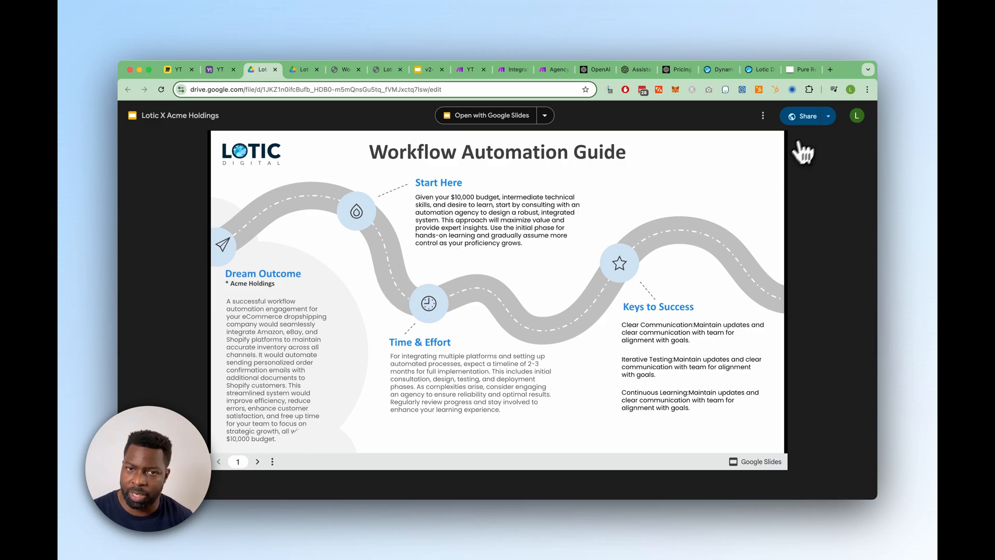
{"action": "left_click", "coordinate": [222, 73]}
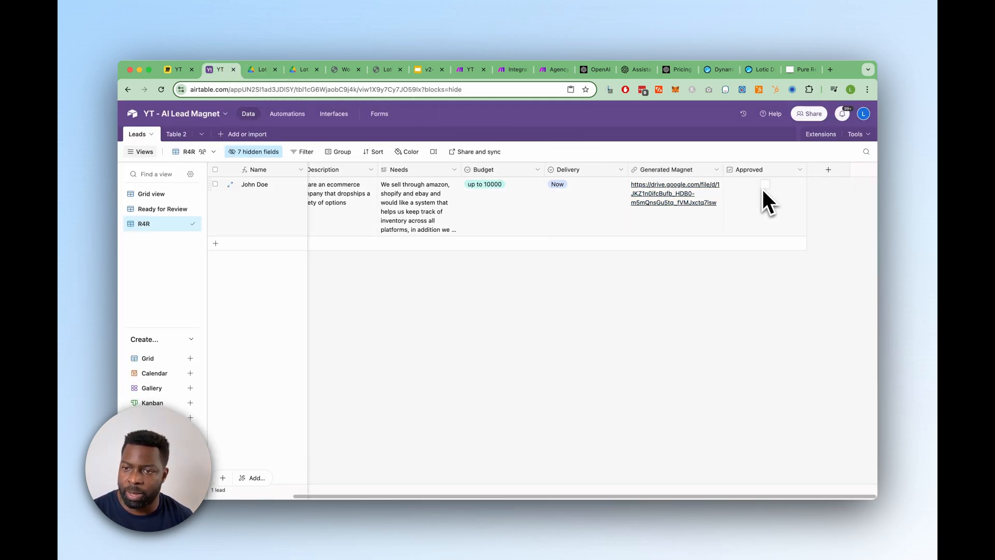
Step: Create a new automation in the base with the When record updated trigger
{"action": "left_click", "coordinate": [287, 115]}
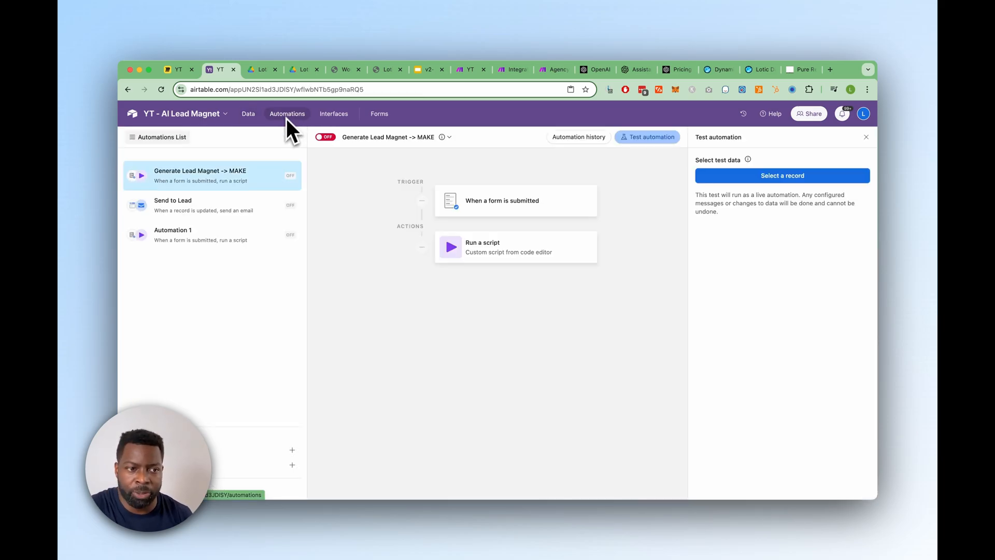
{"action": "left_click", "coordinate": [225, 212]}
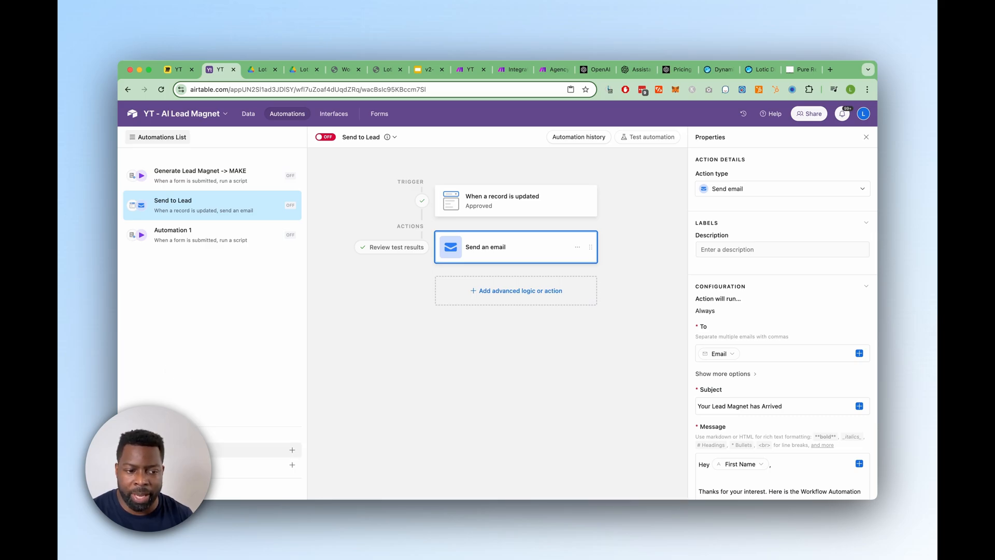
{"action": "left_click", "coordinate": [292, 450]}
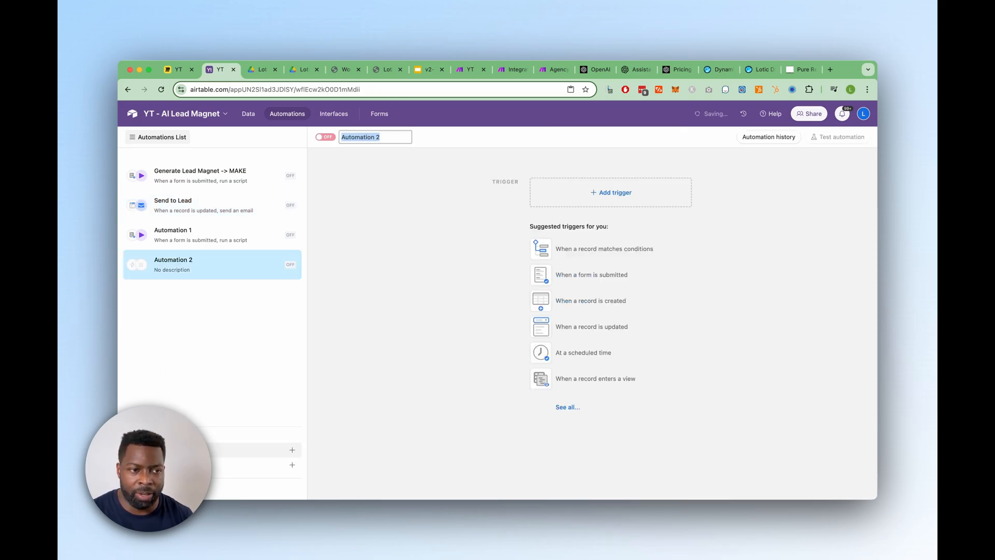
{"action": "left_click", "coordinate": [615, 195]}
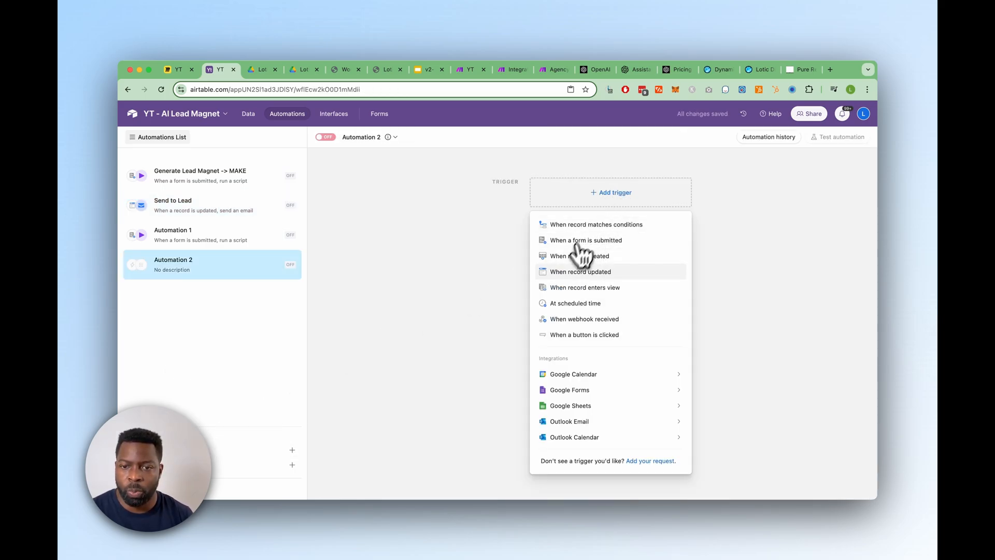
{"action": "left_click", "coordinate": [601, 273]}
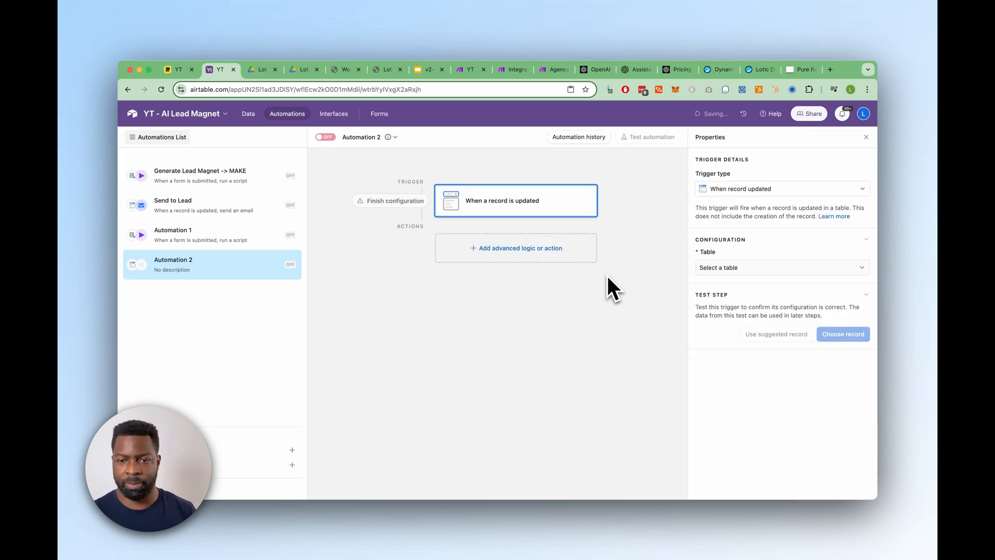
Step: Configure the trigger to watch the Approved field in the R4R view of the Leads table
{"action": "left_click", "coordinate": [747, 269]}
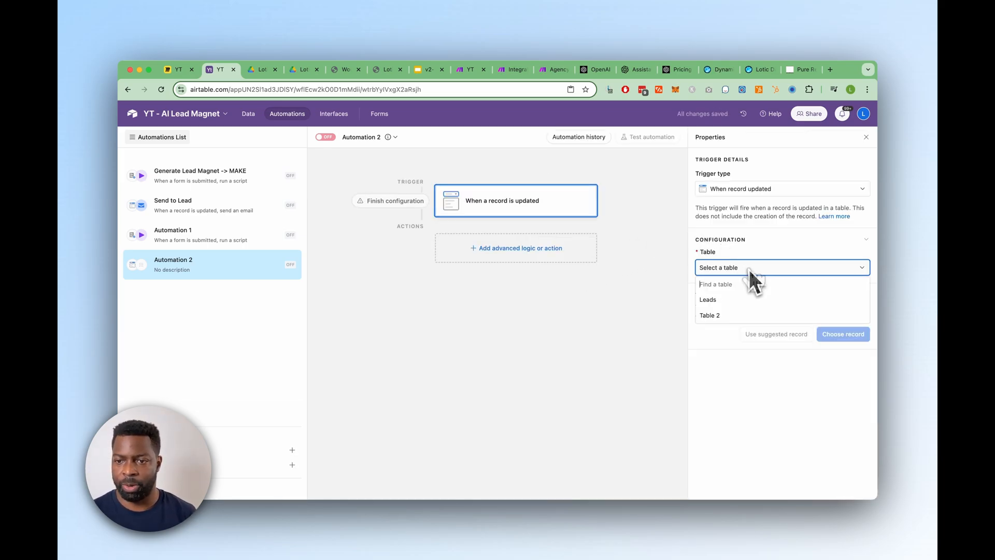
{"action": "left_click", "coordinate": [729, 299]}
{"action": "left_click", "coordinate": [739, 317]}
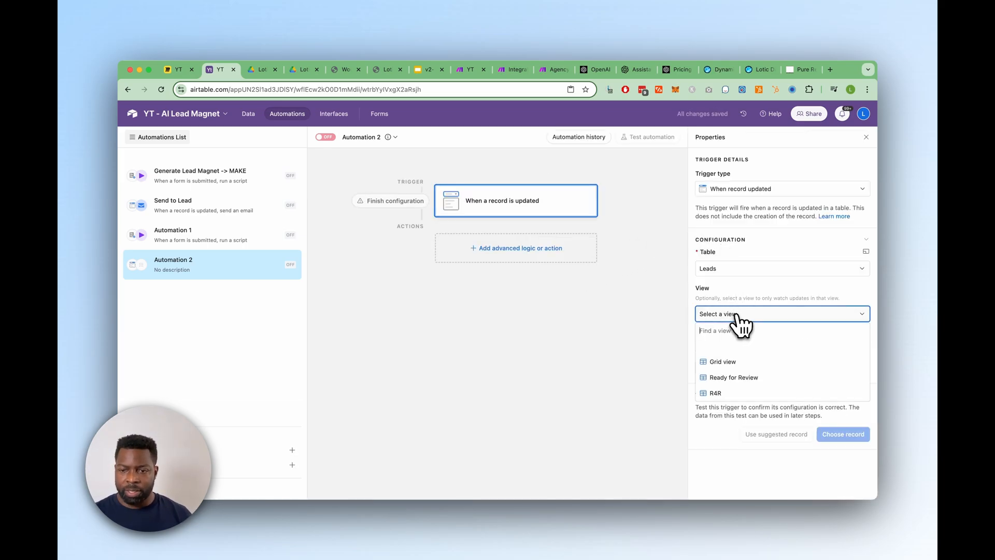
{"action": "left_click", "coordinate": [727, 394]}
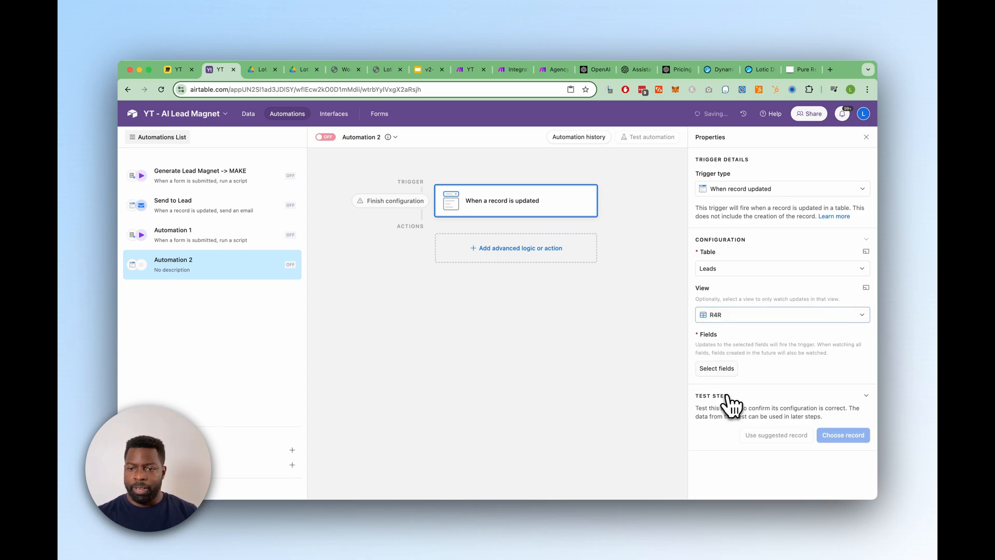
{"action": "left_click", "coordinate": [725, 368]}
{"action": "scroll", "coordinate": [741, 397], "scroll_direction": "down", "scroll_amount": 2}
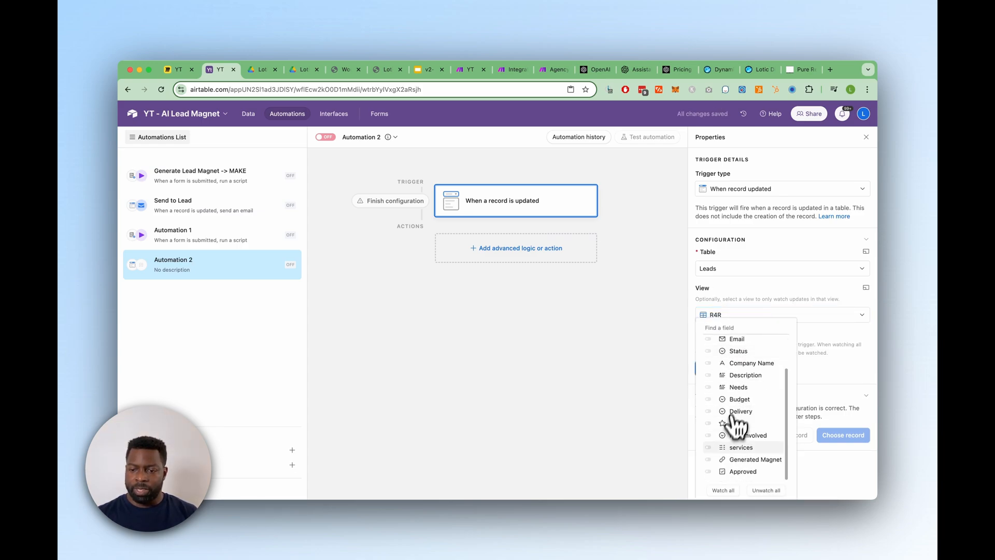
{"action": "left_click", "coordinate": [708, 471]}
{"action": "left_click", "coordinate": [831, 365]}
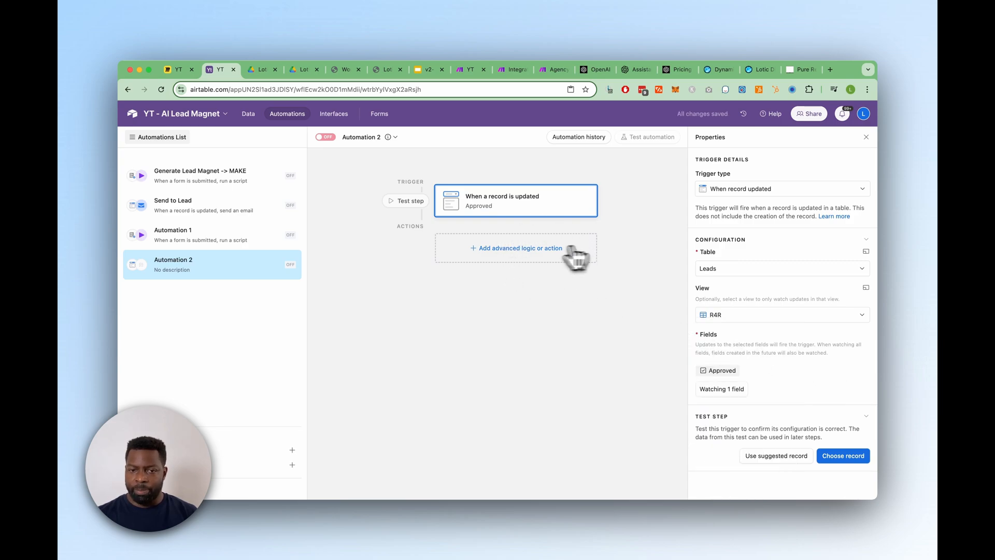
Step: Add a Send email action and set its recipient to the Email field of the updated record
{"action": "left_click", "coordinate": [513, 254]}
{"action": "scroll", "coordinate": [501, 353], "scroll_direction": "down", "scroll_amount": 1}
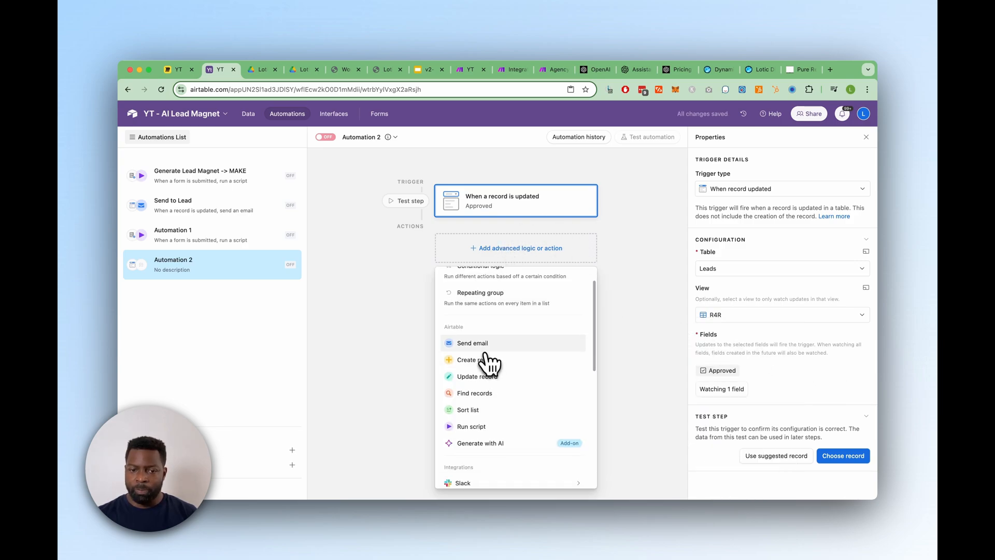
{"action": "left_click", "coordinate": [485, 345]}
{"action": "left_click", "coordinate": [715, 353]}
{"action": "left_click", "coordinate": [859, 353]}
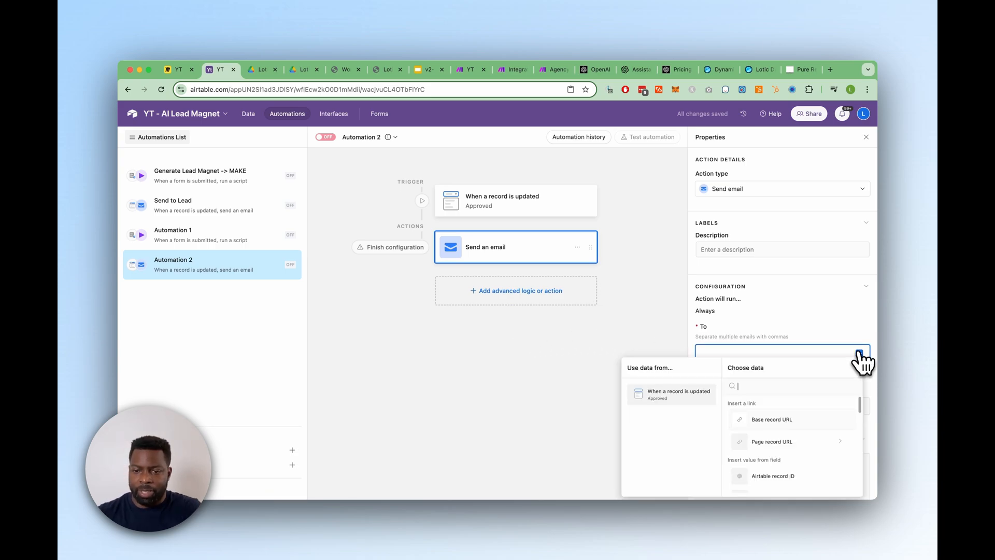
{"action": "scroll", "coordinate": [793, 459], "scroll_direction": "down", "scroll_amount": 3}
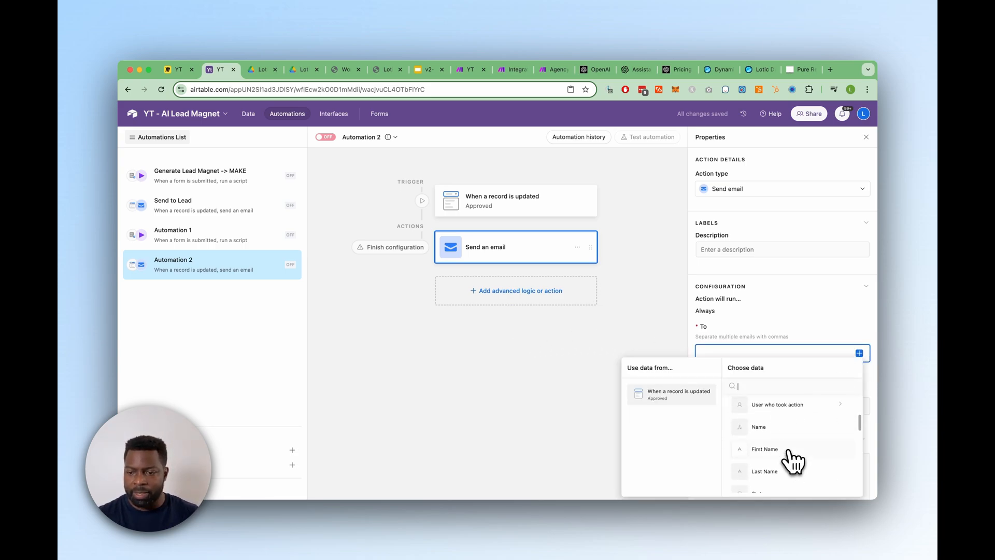
{"action": "scroll", "coordinate": [791, 448], "scroll_direction": "down", "scroll_amount": 2}
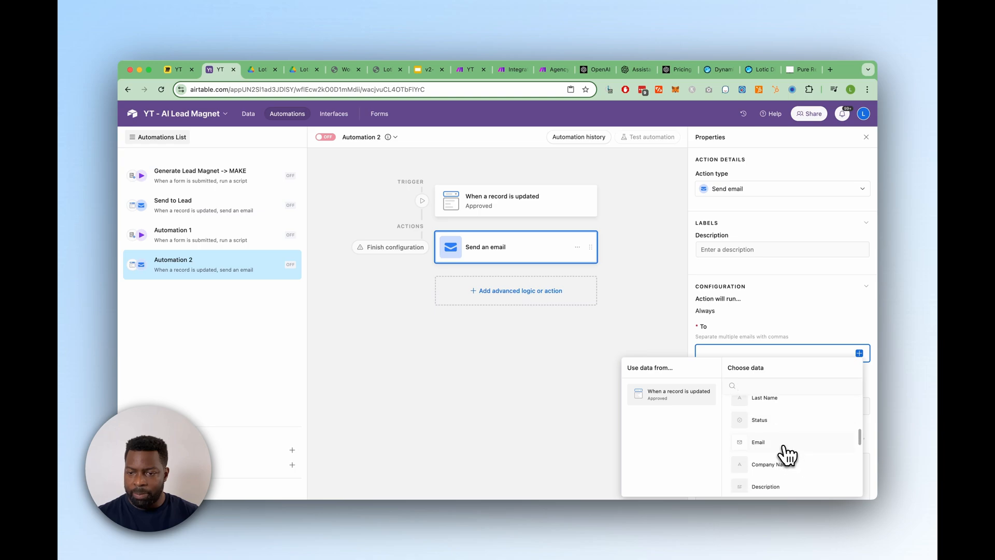
{"action": "left_click", "coordinate": [788, 441]}
Step: Set the email subject to "Your Lead Magnet Has Arrived!" and enter "Here you go, enjoy!" as the message
{"action": "left_click", "coordinate": [730, 407]}
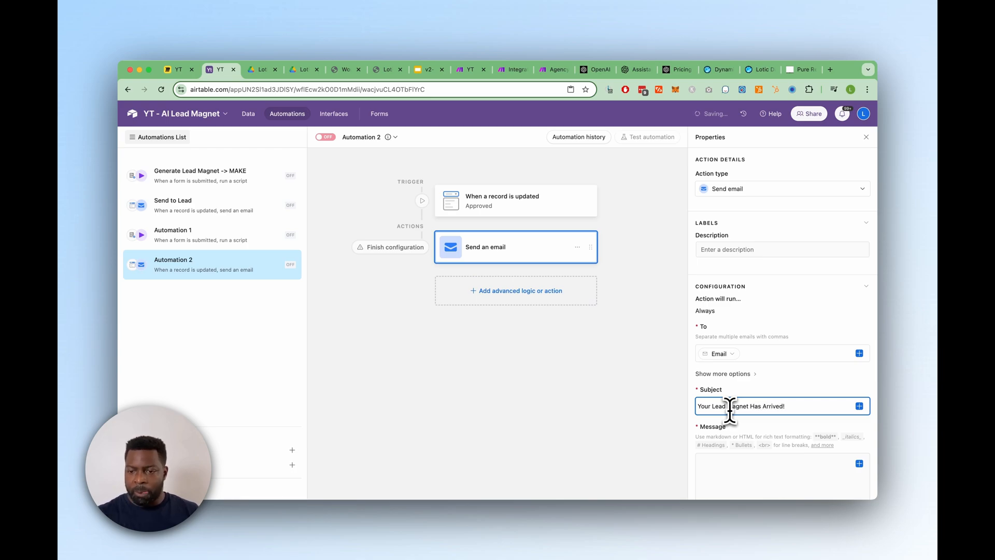
{"action": "scroll", "coordinate": [735, 412], "scroll_direction": "down", "scroll_amount": 4}
{"action": "left_click", "coordinate": [746, 399]}
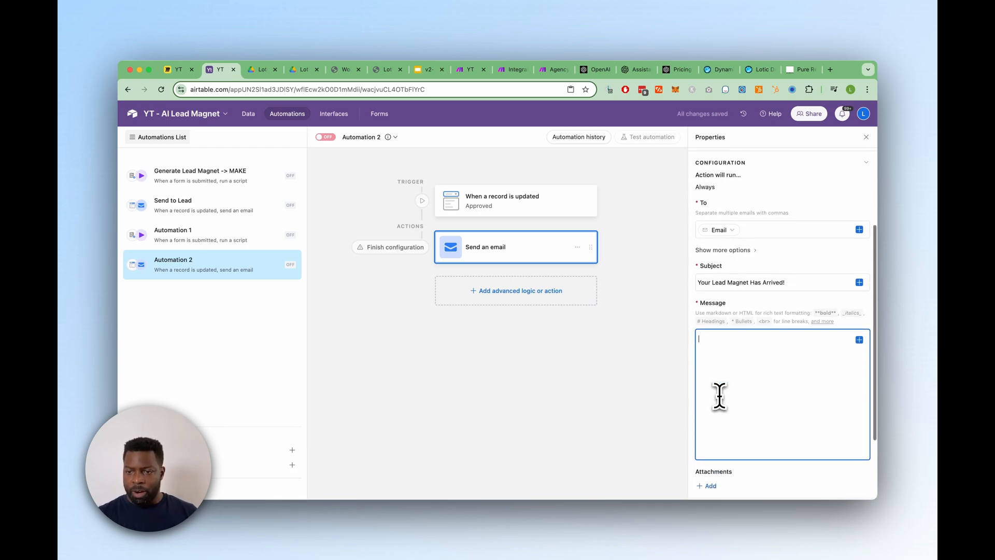
{"action": "type", "text": "Here you go, enjoy!"}
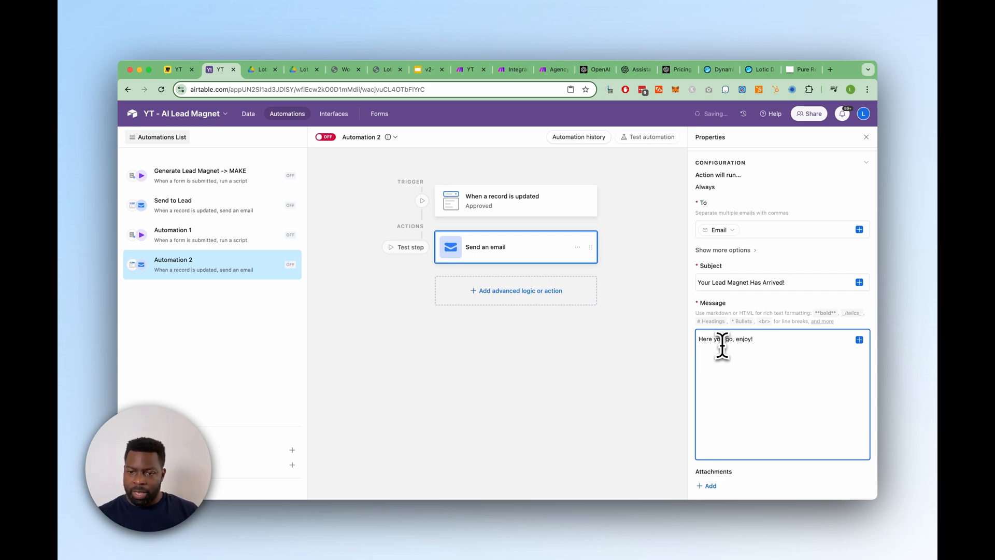
Step: Add a line below the greeting reading "(Lead Magnet)[]" with the record's Generated Magnet field inside the square brackets
{"action": "key", "text": "Return"}
{"action": "key", "text": "Return"}
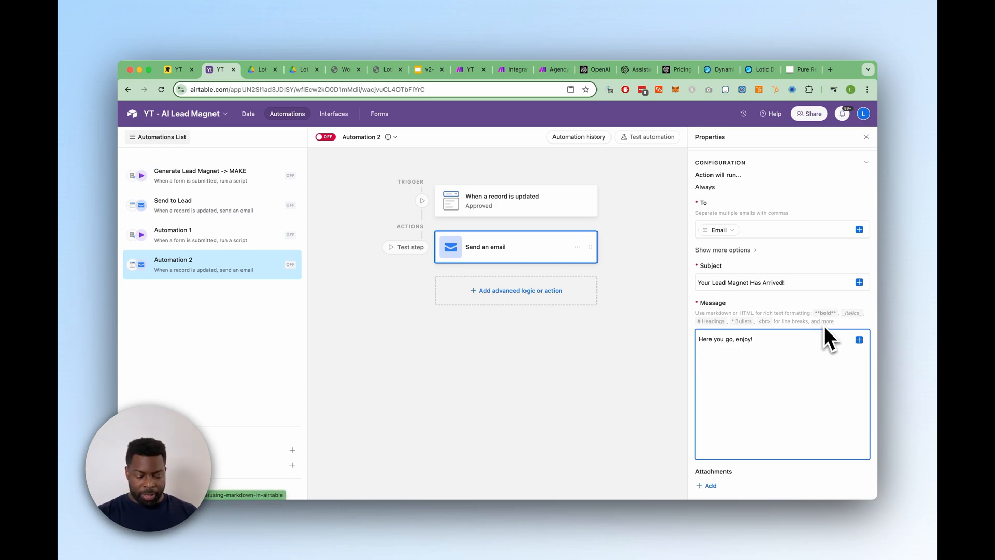
{"action": "type", "text": "()"}
{"action": "type", "text": "Lead Magn"}
{"action": "type", "text": "et"}
{"action": "type", "text": "[]"}
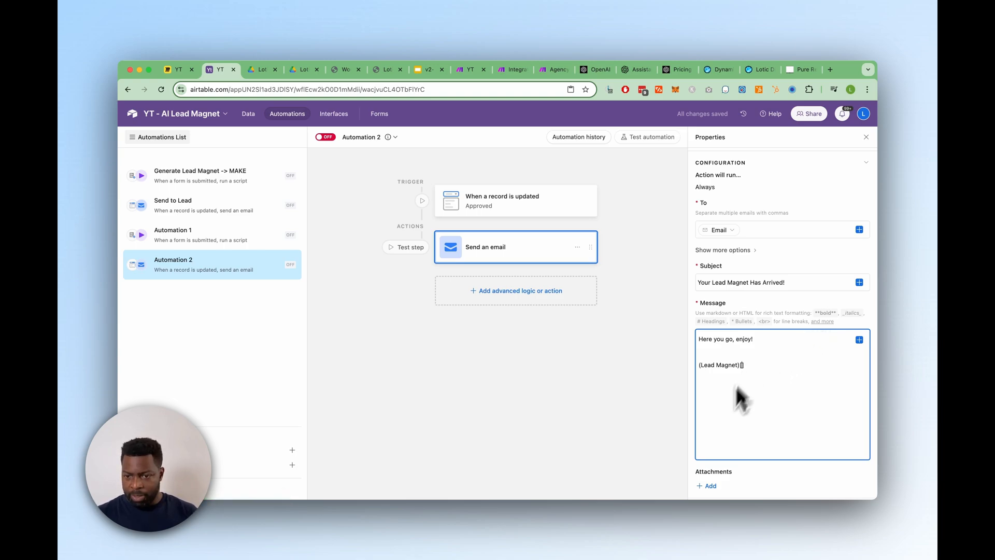
{"action": "left_click", "coordinate": [859, 340]}
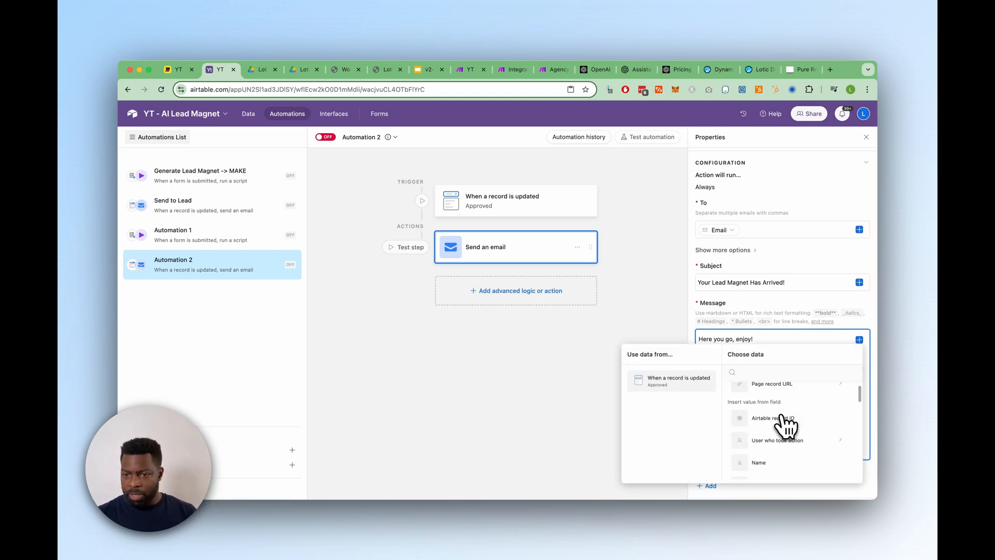
{"action": "scroll", "coordinate": [785, 428], "scroll_direction": "down", "scroll_amount": 3}
{"action": "left_click", "coordinate": [767, 421]}
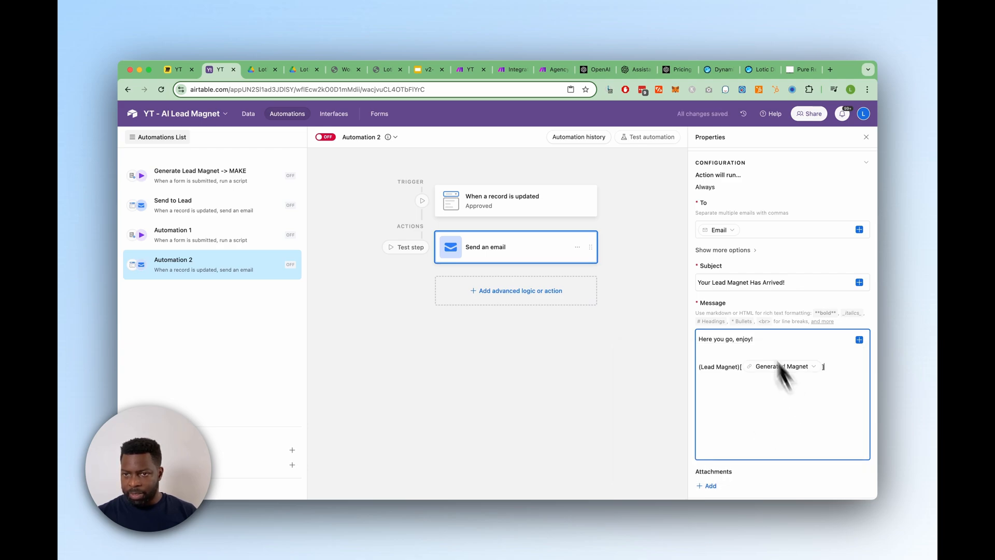
Step: Generate a preview of the email using the existing lead from R4R as the test record, then close it
{"action": "scroll", "coordinate": [762, 244], "scroll_direction": "up", "scroll_amount": 1}
{"action": "scroll", "coordinate": [758, 232], "scroll_direction": "up", "scroll_amount": 2}
{"action": "scroll", "coordinate": [755, 244], "scroll_direction": "down", "scroll_amount": 5}
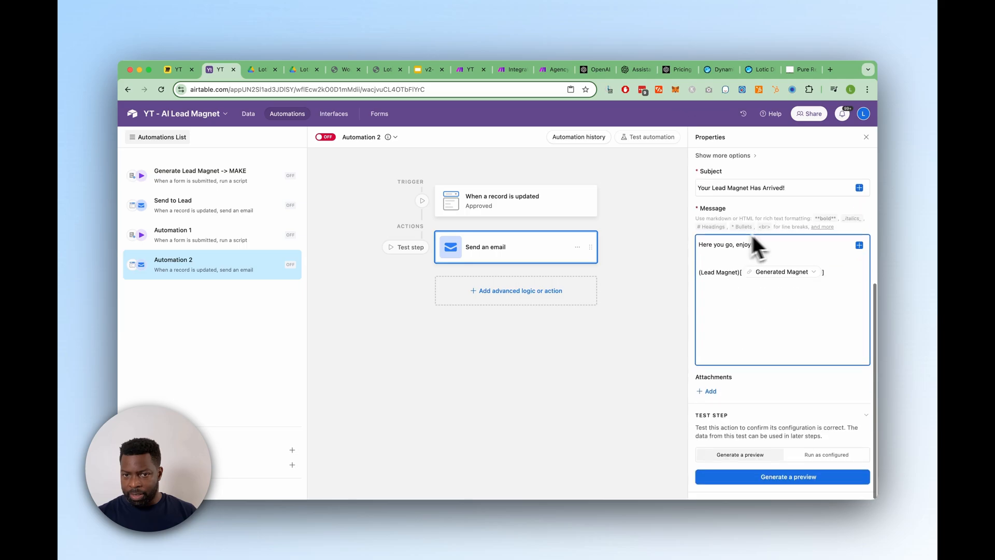
{"action": "left_click", "coordinate": [578, 248]}
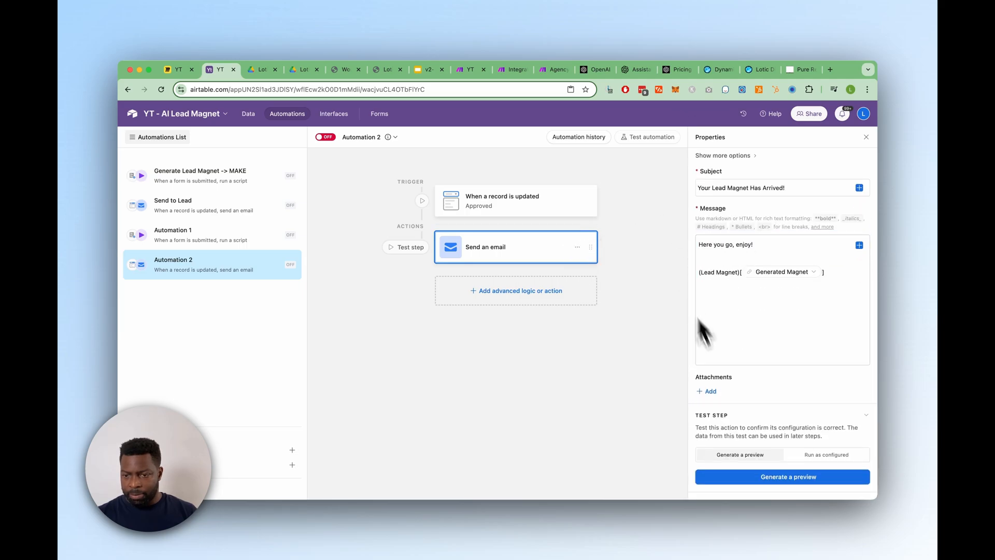
{"action": "left_click", "coordinate": [786, 479]}
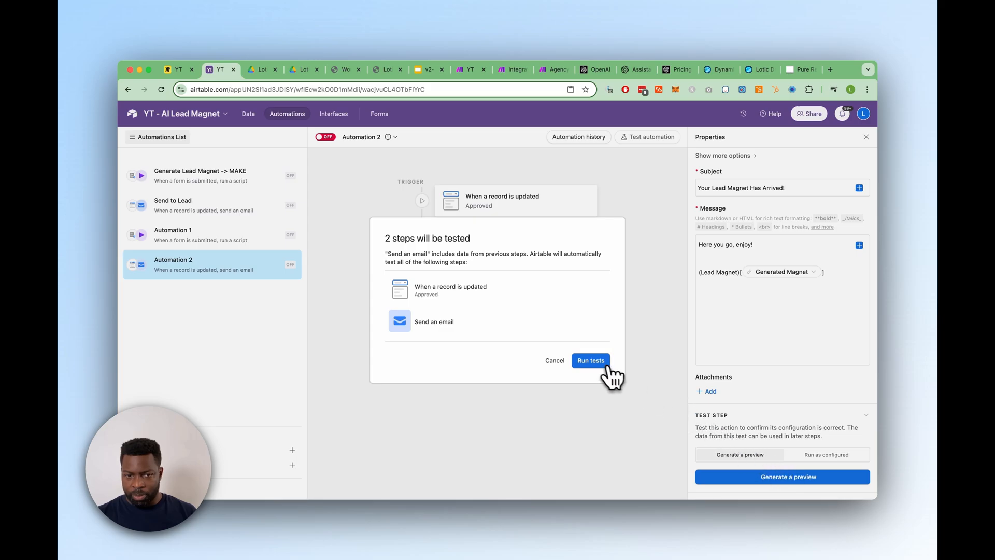
{"action": "left_click", "coordinate": [591, 361]}
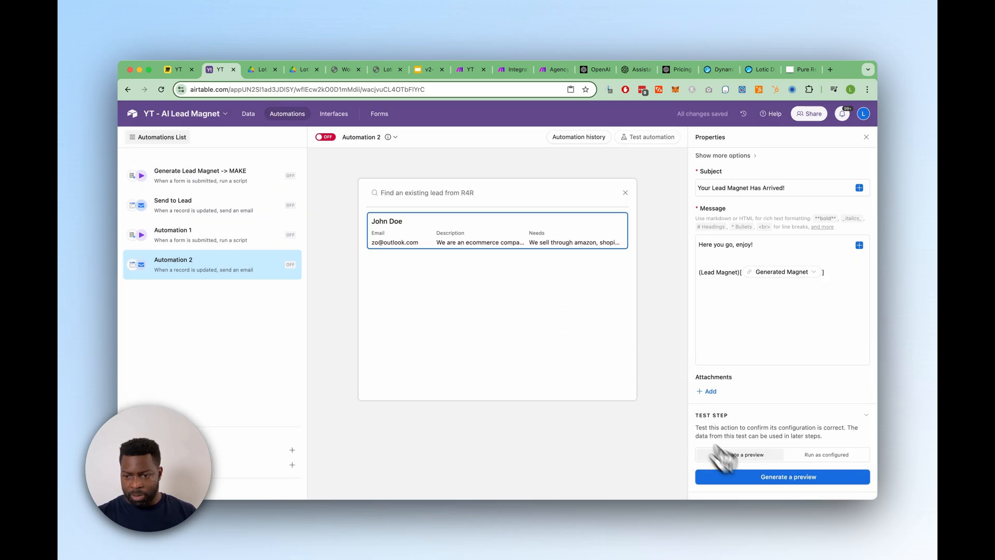
{"action": "left_click", "coordinate": [777, 479]}
{"action": "left_click", "coordinate": [591, 363]}
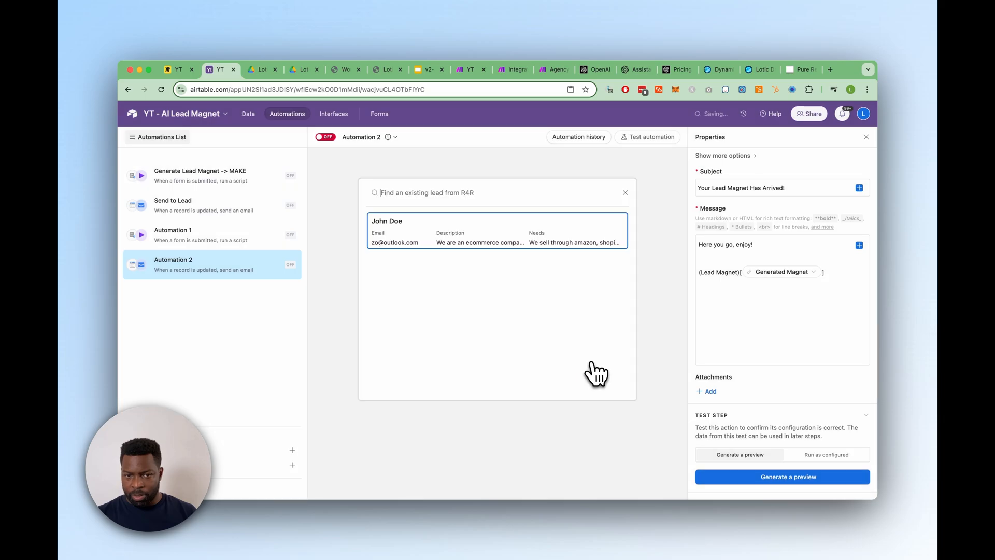
{"action": "left_click", "coordinate": [526, 247]}
{"action": "left_click", "coordinate": [782, 476]}
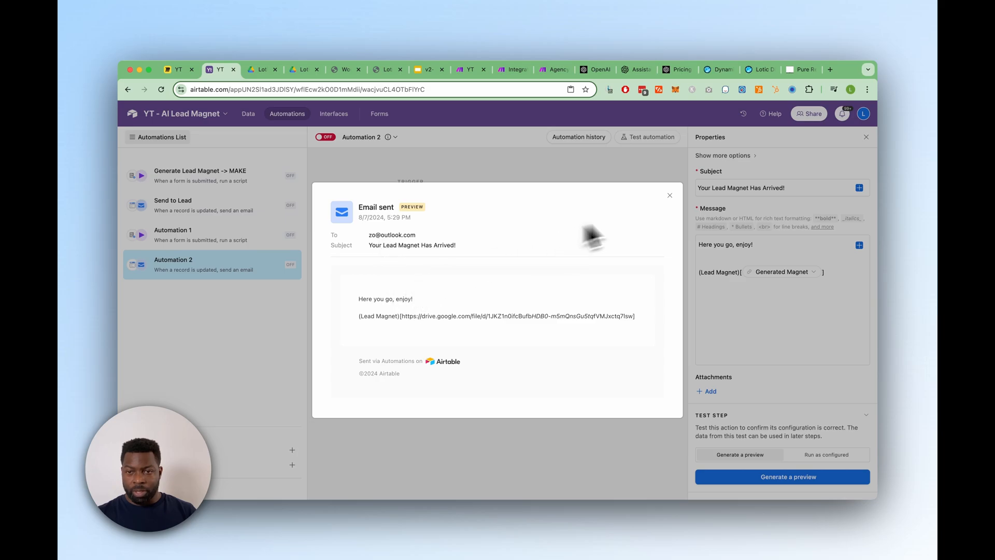
{"action": "left_click", "coordinate": [669, 195]}
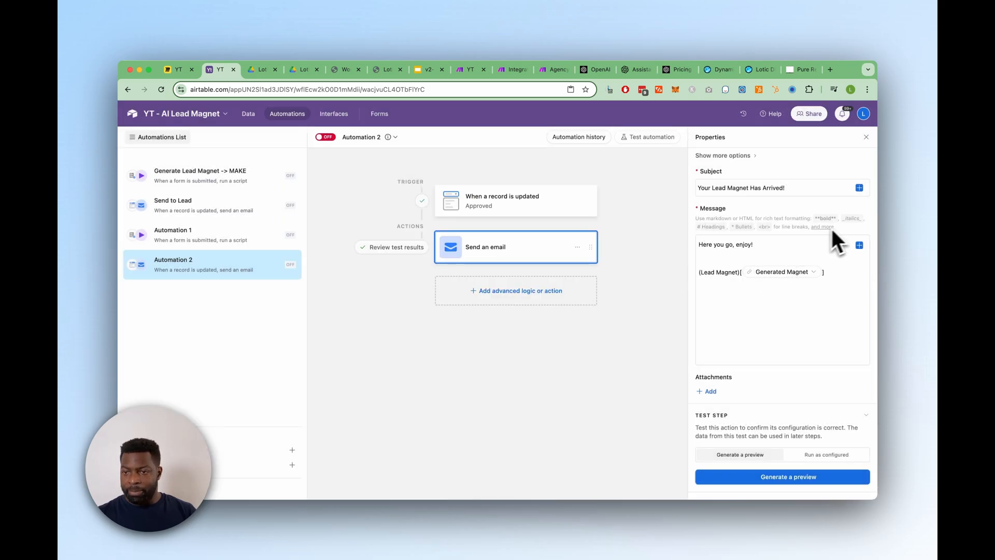
Step: Enclose the Generated Magnet field in single quotes within the brackets and preview the email again
{"action": "left_click", "coordinate": [743, 271]}
{"action": "type", "text": "'"}
{"action": "left_click", "coordinate": [824, 274]}
{"action": "type", "text": "'"}
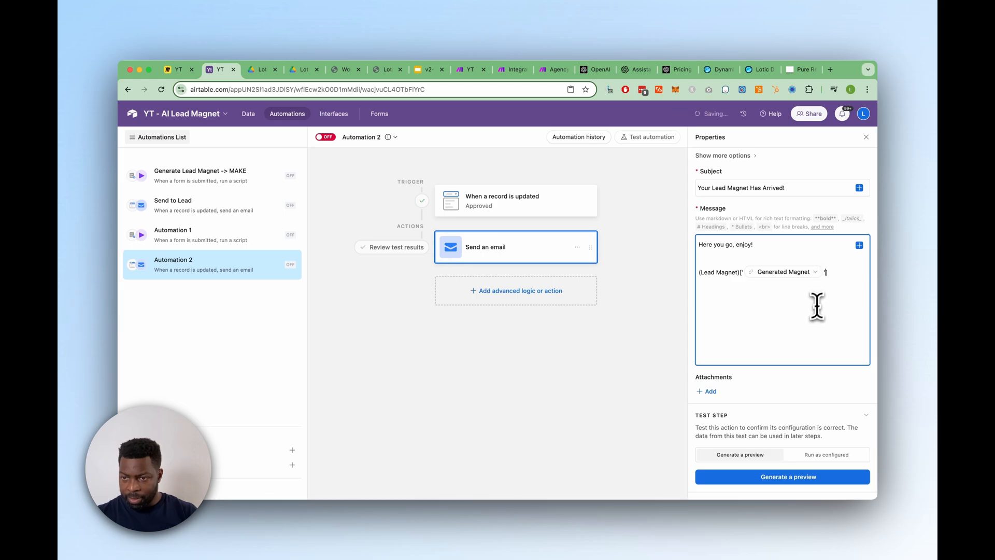
{"action": "left_click", "coordinate": [803, 480]}
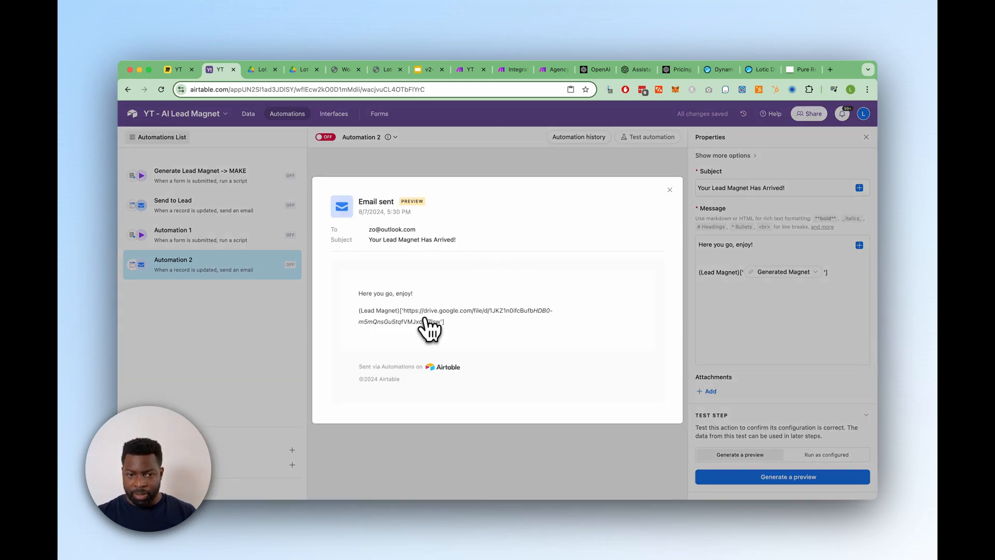
{"action": "left_click", "coordinate": [670, 190]}
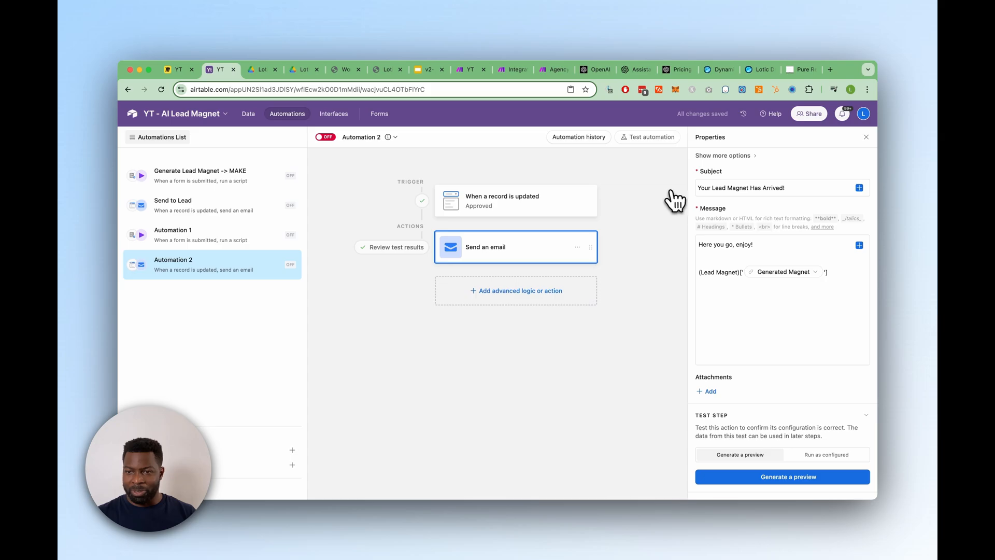
Step: Look up the hyperlink syntax in Airtable's Markdown reference table, then return to the automation
{"action": "left_click", "coordinate": [821, 227]}
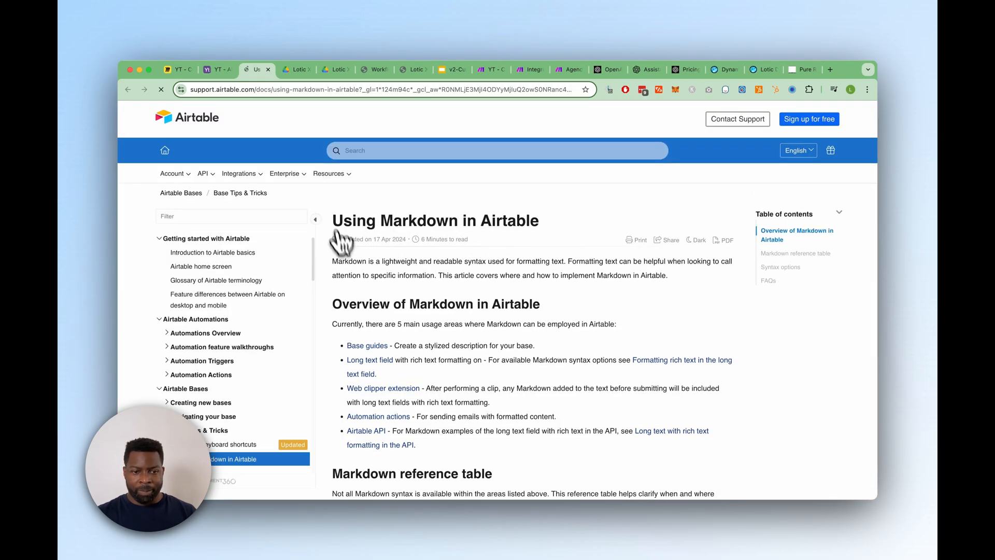
{"action": "scroll", "coordinate": [366, 301], "scroll_direction": "down", "scroll_amount": 15}
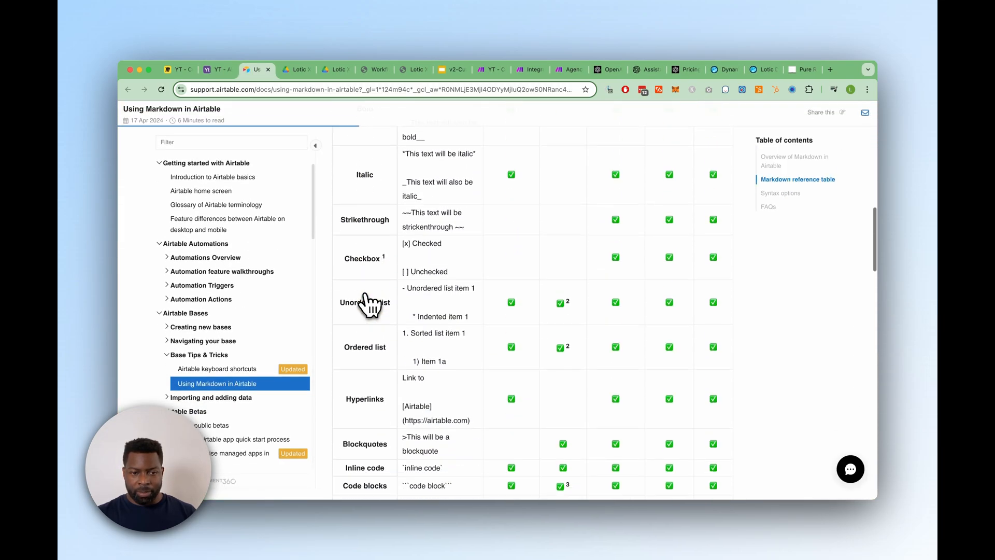
{"action": "scroll", "coordinate": [368, 302], "scroll_direction": "down", "scroll_amount": 2}
{"action": "left_click_drag", "start_coordinate": [437, 367], "coordinate": [401, 365]}
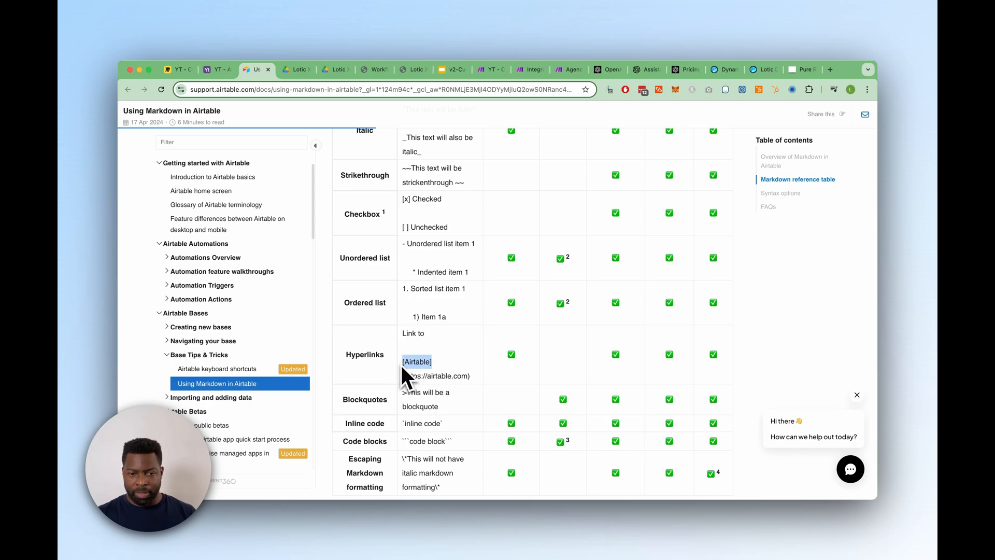
{"action": "left_click", "coordinate": [218, 76]}
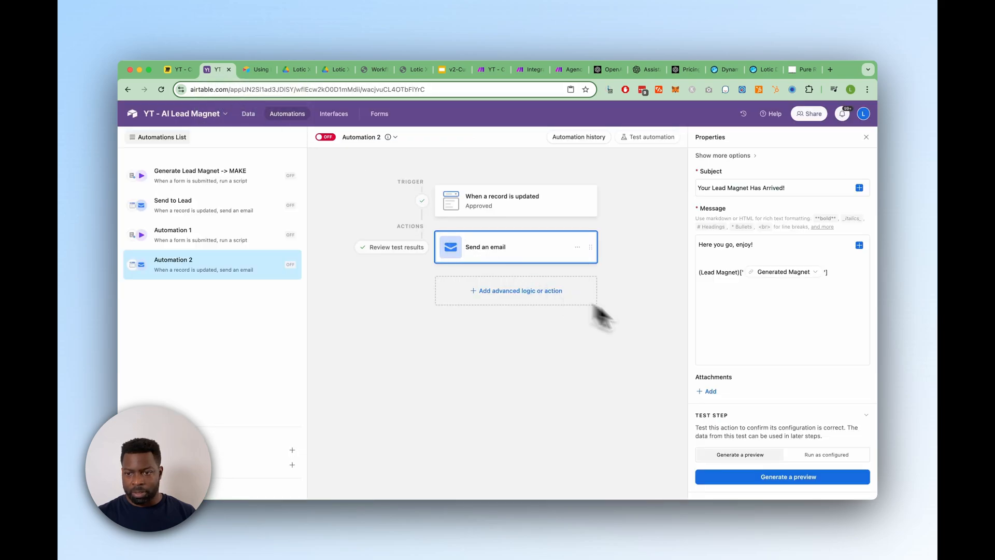
Step: Rewrite the link line in the email message as "[Lead Magnet]()" with the Generated Magnet field inside the parentheses, without the single quotes
{"action": "left_click", "coordinate": [743, 272]}
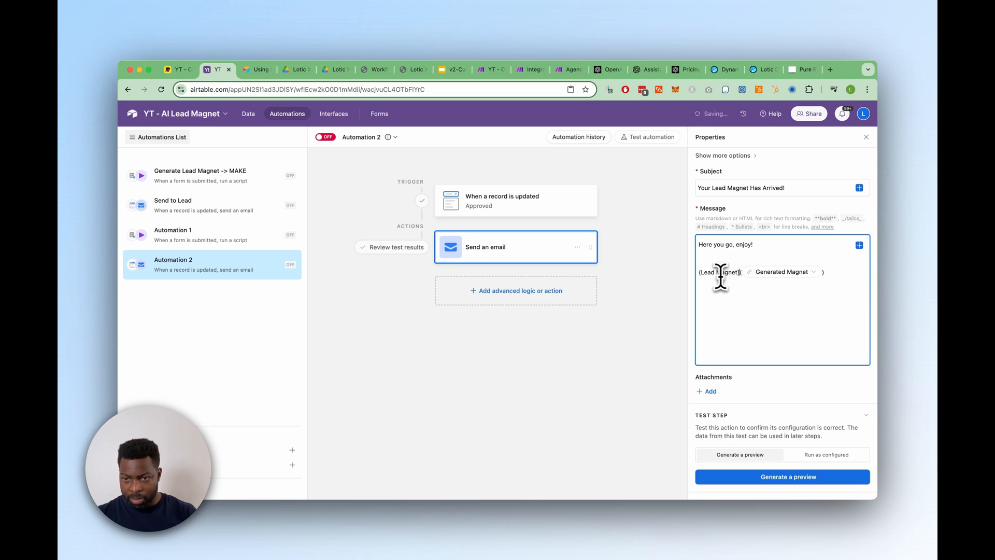
{"action": "key", "text": "BackSpace"}
{"action": "type", "text": "["}
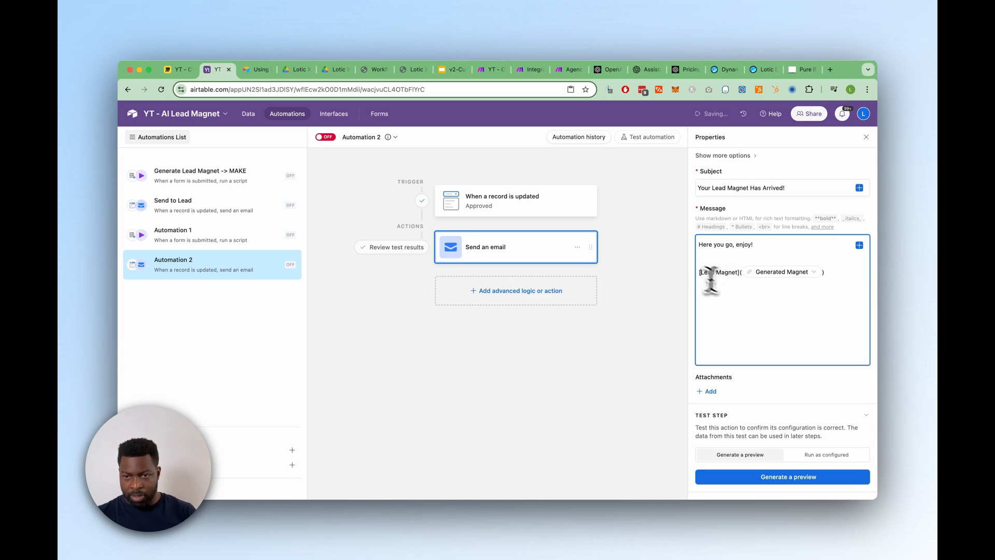
{"action": "left_click", "coordinate": [832, 289]}
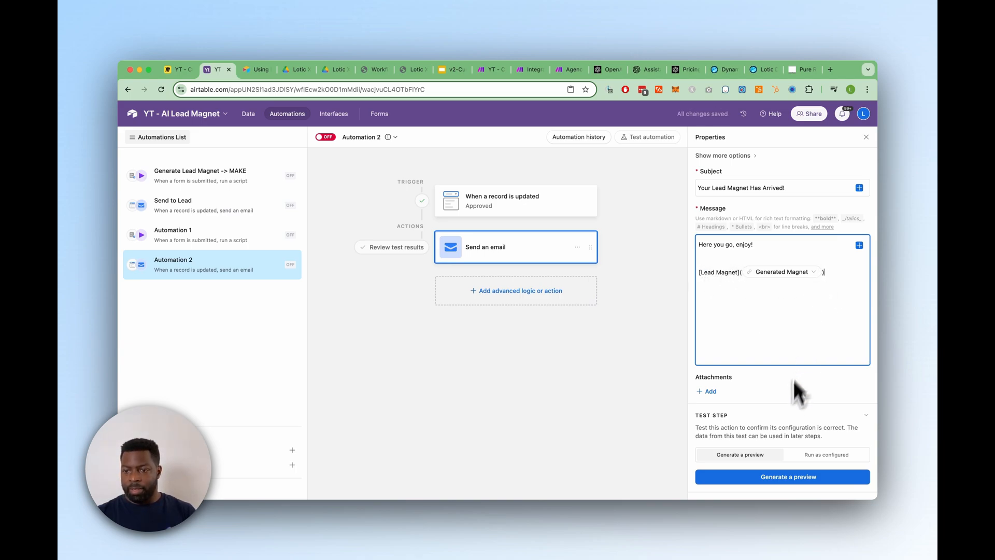
Step: Generate a preview of the email, test its Lead Magnet link, and close the opened presentation and the preview
{"action": "left_click", "coordinate": [785, 477]}
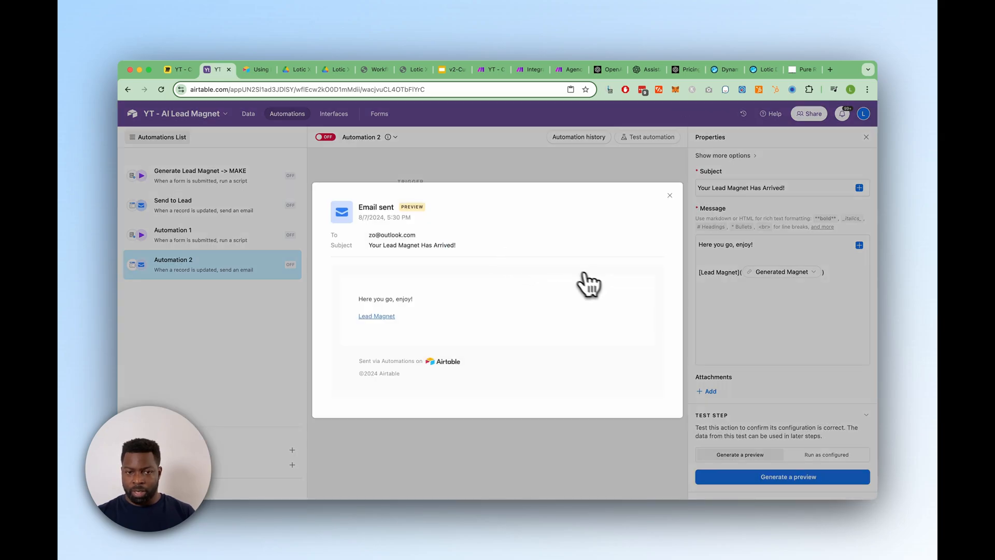
{"action": "left_click", "coordinate": [384, 317]}
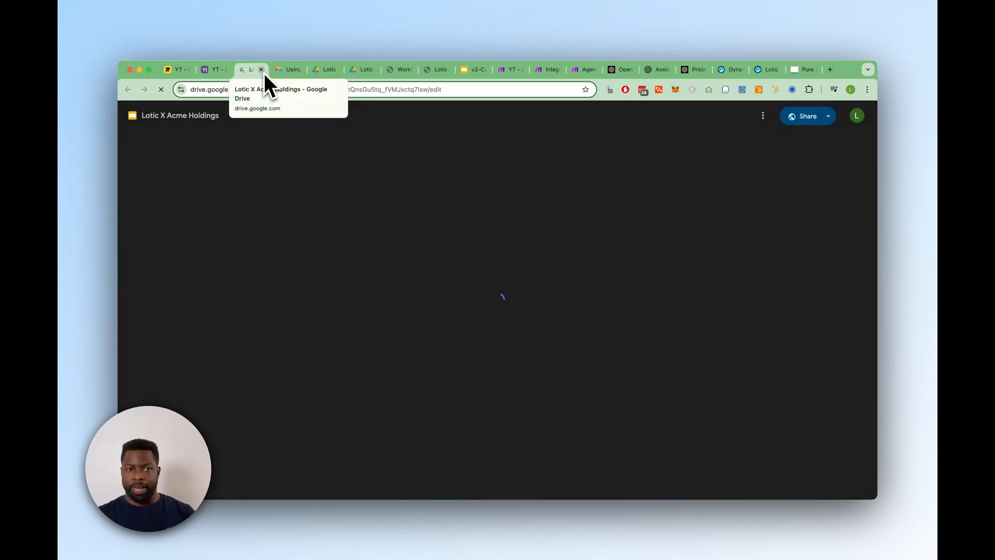
{"action": "left_click", "coordinate": [262, 72]}
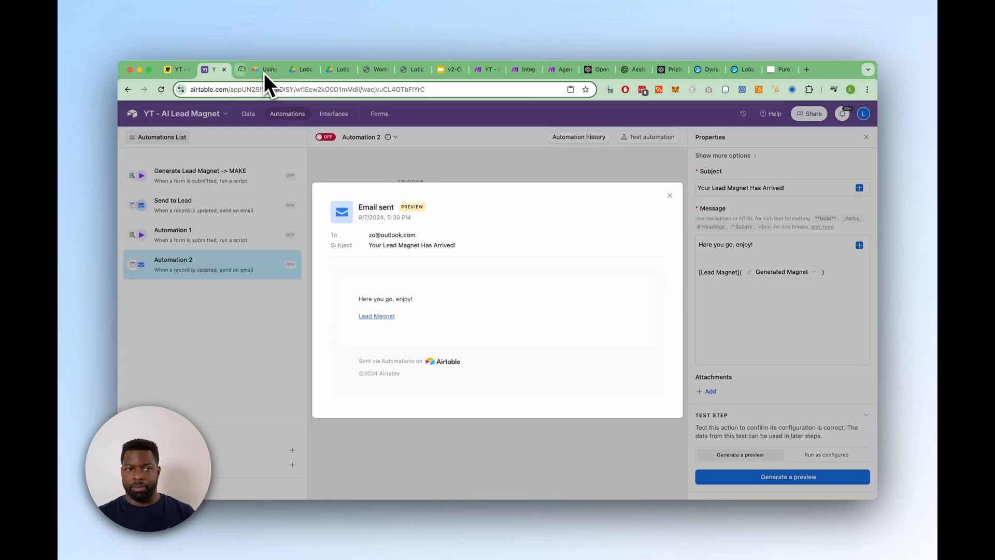
{"action": "left_click", "coordinate": [669, 196]}
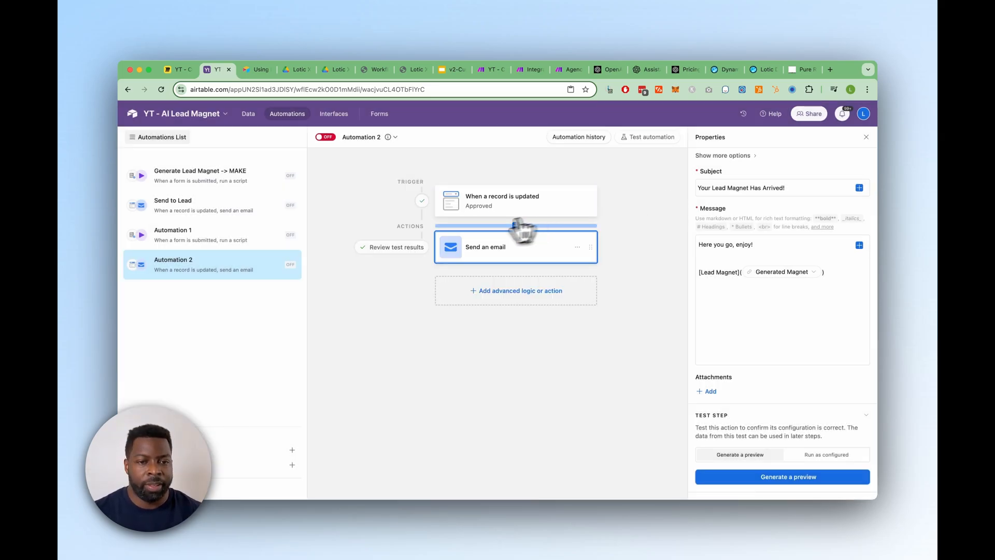
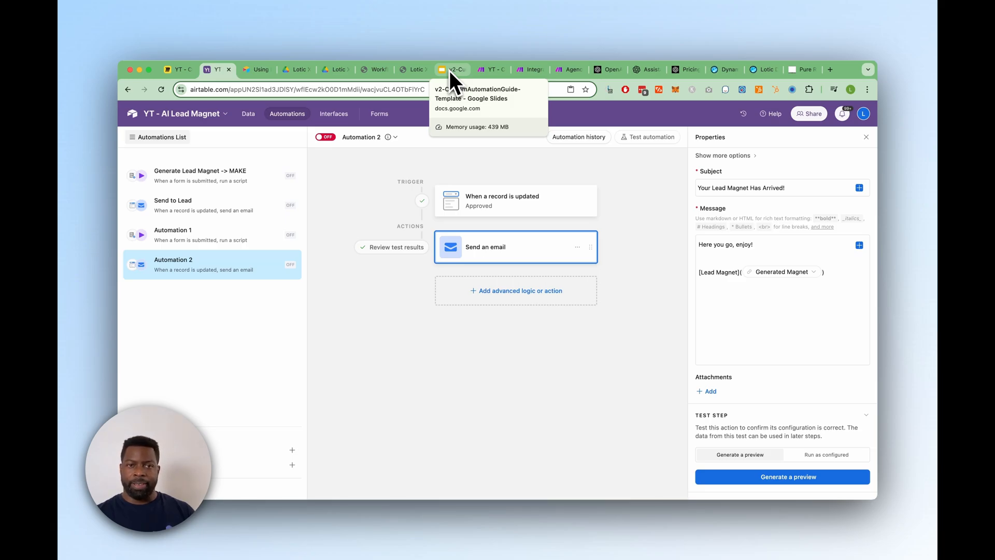
Step: Review the Lotic X The squeeky squeegy PDF, examining the Sales Funnel Automation idea, the Developers page and the Time & Effort section
{"action": "left_click", "coordinate": [410, 69]}
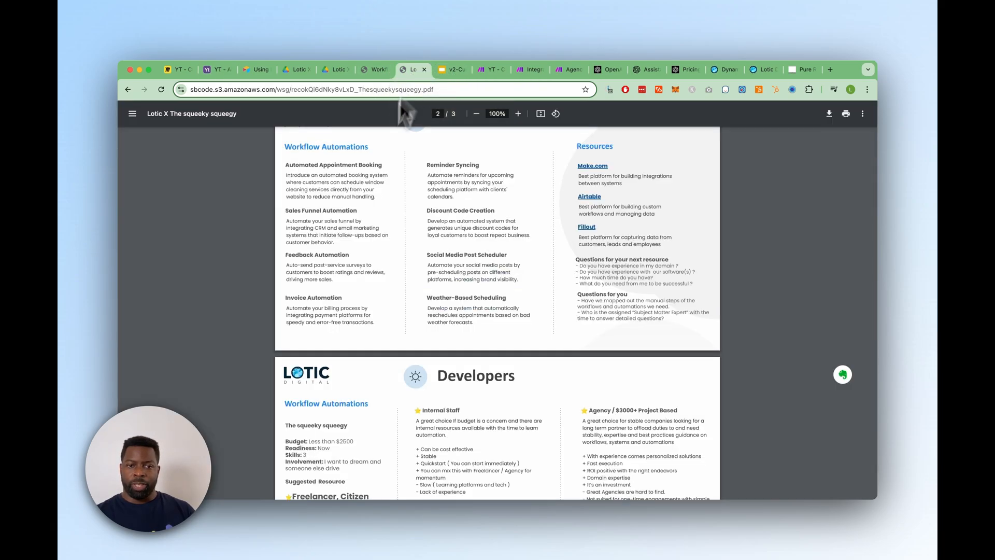
{"action": "mouse_move", "coordinate": [287, 222]}
{"action": "left_mouse_down"}
{"action": "mouse_move", "coordinate": [332, 236]}
{"action": "mouse_move", "coordinate": [288, 221]}
{"action": "left_mouse_up"}
{"action": "left_click", "coordinate": [344, 242]}
{"action": "left_click", "coordinate": [330, 237]}
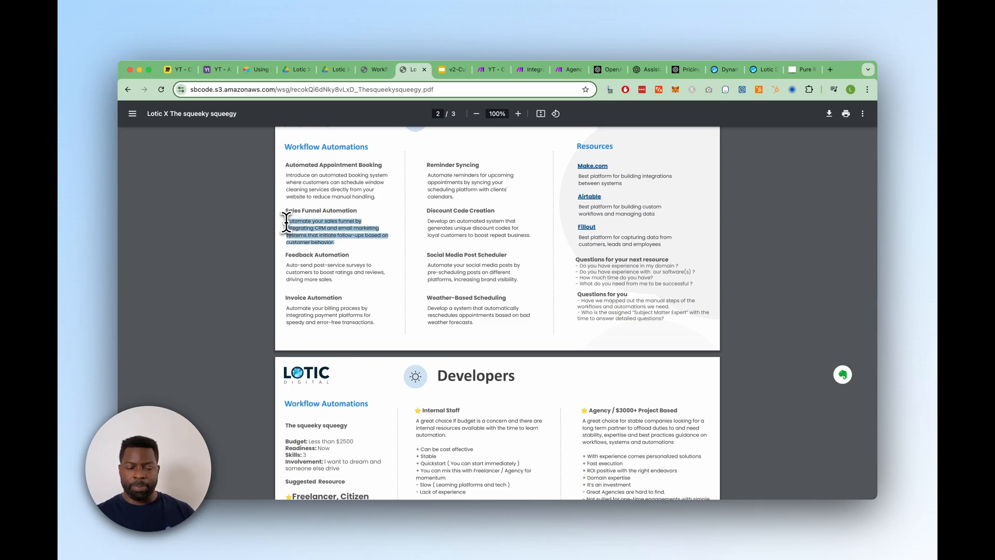
{"action": "scroll", "coordinate": [461, 388], "scroll_direction": "down", "scroll_amount": 2}
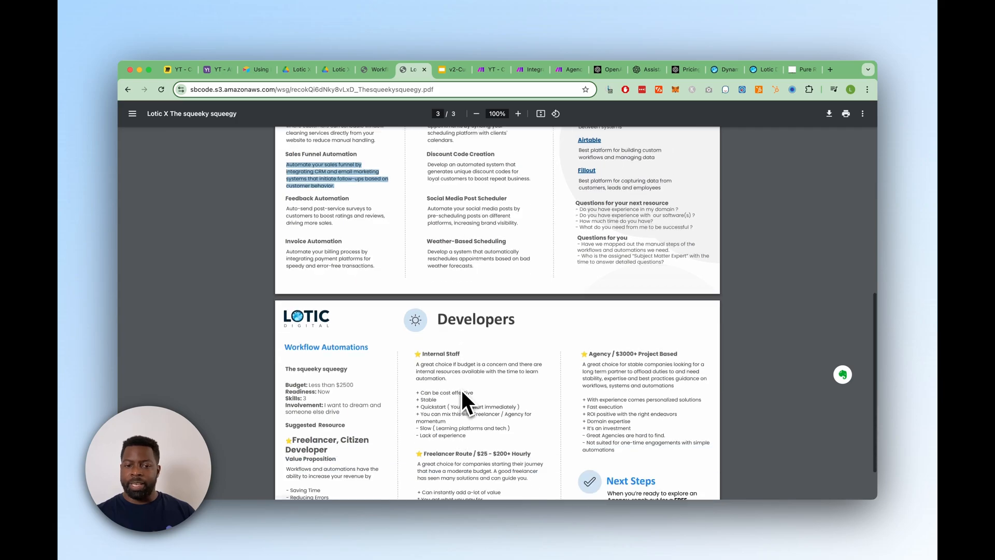
{"action": "scroll", "coordinate": [461, 389], "scroll_direction": "up", "scroll_amount": 10}
{"action": "mouse_move", "coordinate": [414, 292]}
{"action": "left_mouse_down"}
{"action": "mouse_move", "coordinate": [446, 291]}
{"action": "mouse_move", "coordinate": [451, 299]}
{"action": "mouse_move", "coordinate": [426, 311]}
{"action": "mouse_move", "coordinate": [458, 344]}
{"action": "mouse_move", "coordinate": [413, 311]}
{"action": "left_mouse_up"}
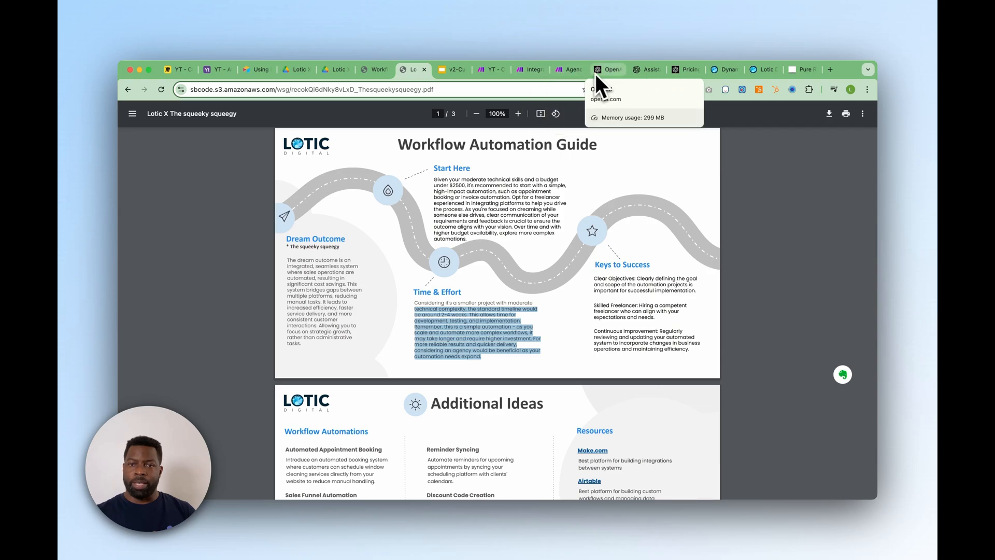
Step: Check the OpenAI assistant playground, then copy the whole input message from the Generated Ideas module's run results in the Make scenario
{"action": "left_click", "coordinate": [646, 70]}
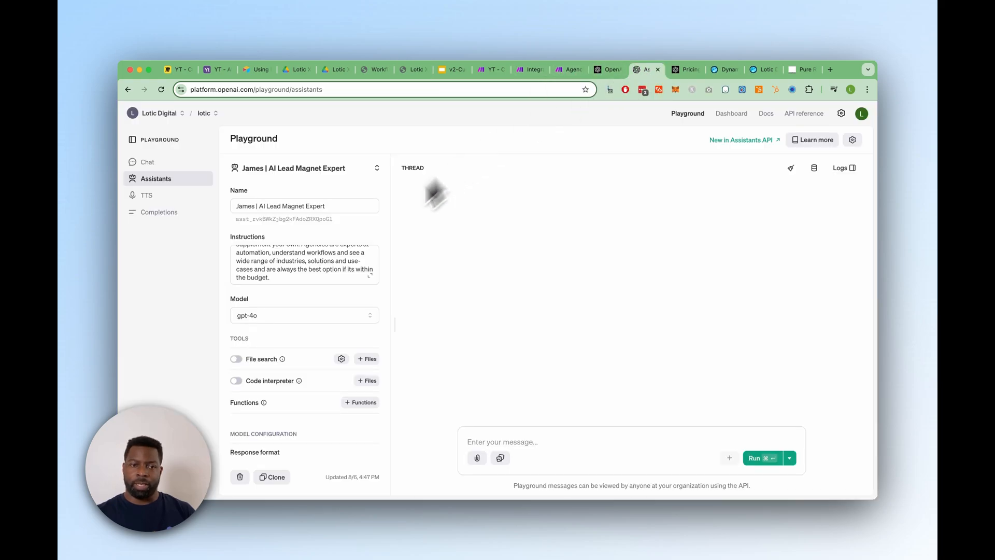
{"action": "left_click", "coordinate": [512, 445]}
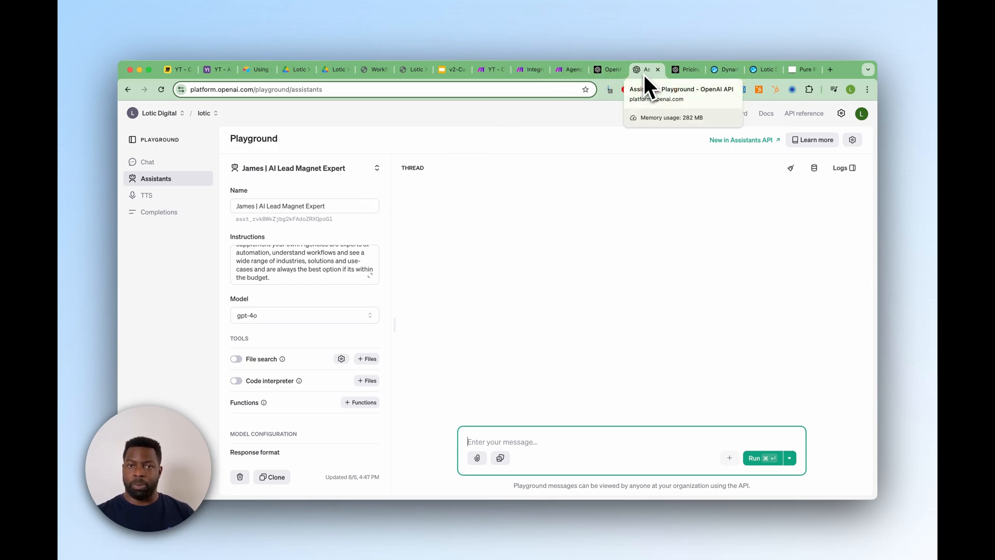
{"action": "left_click", "coordinate": [487, 72]}
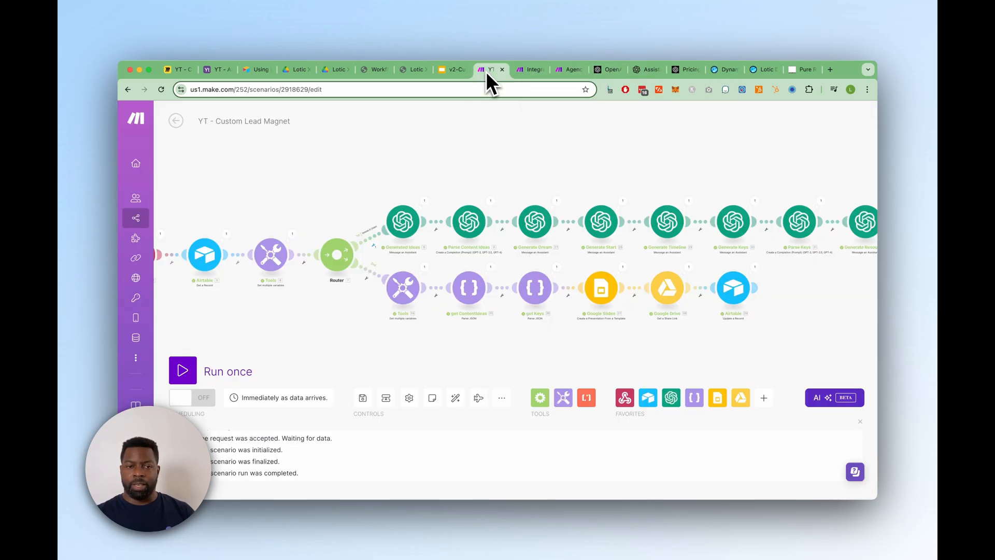
{"action": "left_click", "coordinate": [426, 201]}
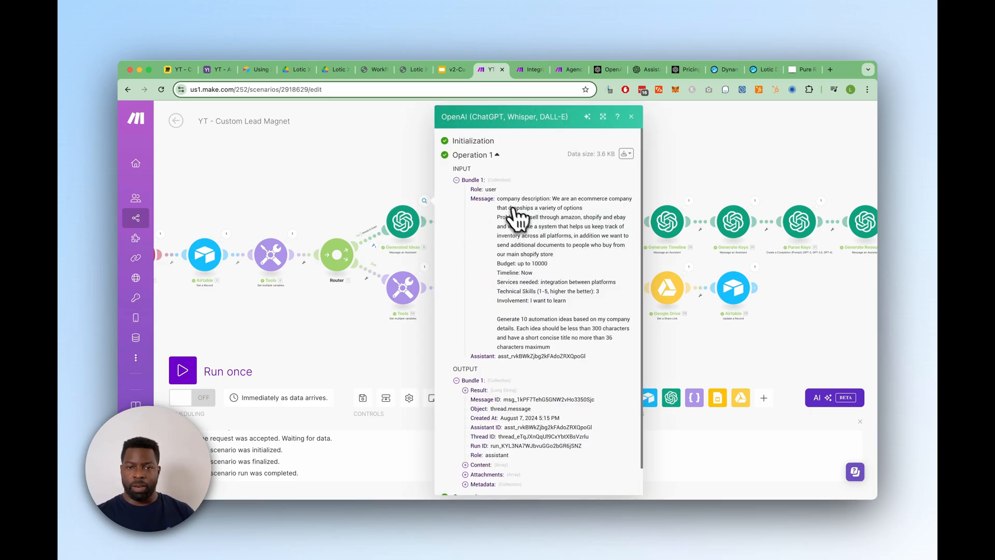
{"action": "left_click", "coordinate": [625, 154]}
{"action": "left_click", "coordinate": [608, 170]}
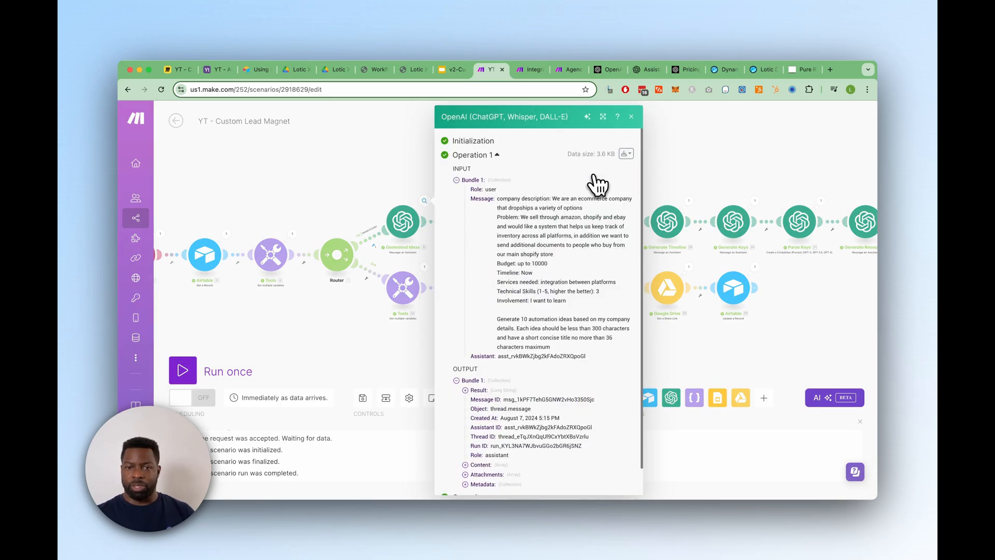
{"action": "left_click", "coordinate": [671, 127]}
{"action": "left_click_drag", "start_coordinate": [557, 348], "coordinate": [497, 209]}
{"action": "right_click", "coordinate": [497, 206]}
{"action": "left_click", "coordinate": [517, 226]}
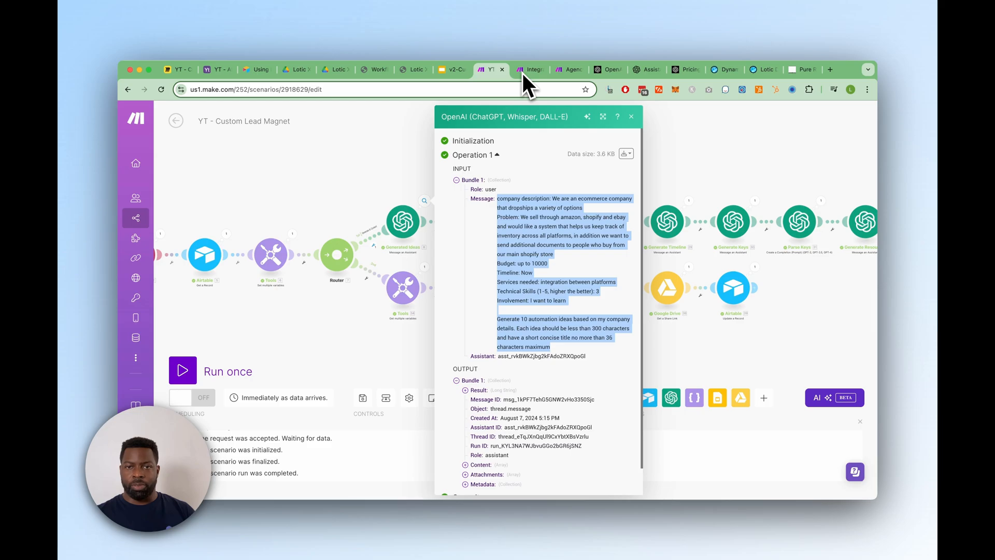
Step: Paste the copied message into the James | AI Lead Magnet Expert thread in the OpenAI playground, run it and review the ideas
{"action": "left_click", "coordinate": [608, 71]}
{"action": "left_click", "coordinate": [646, 71]}
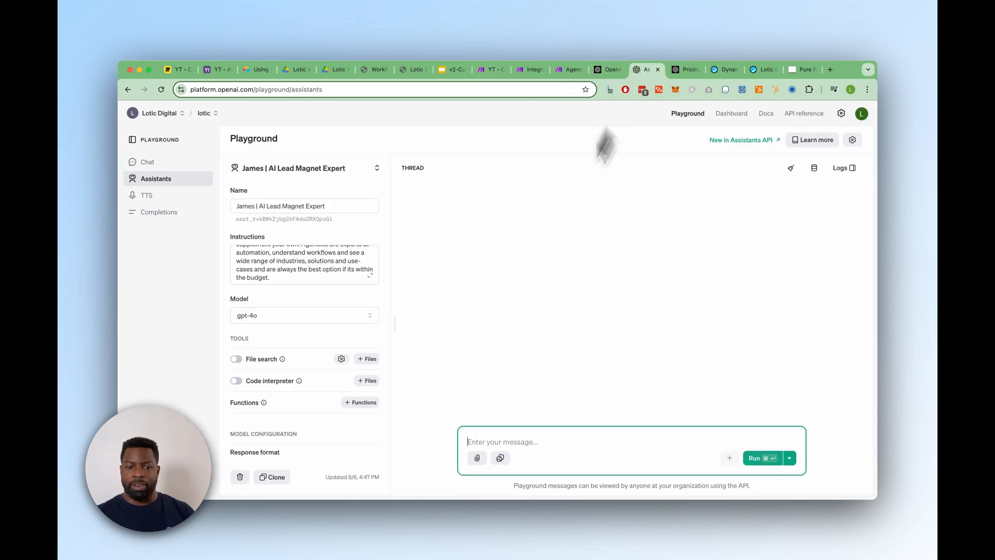
{"action": "key", "text": "super+v"}
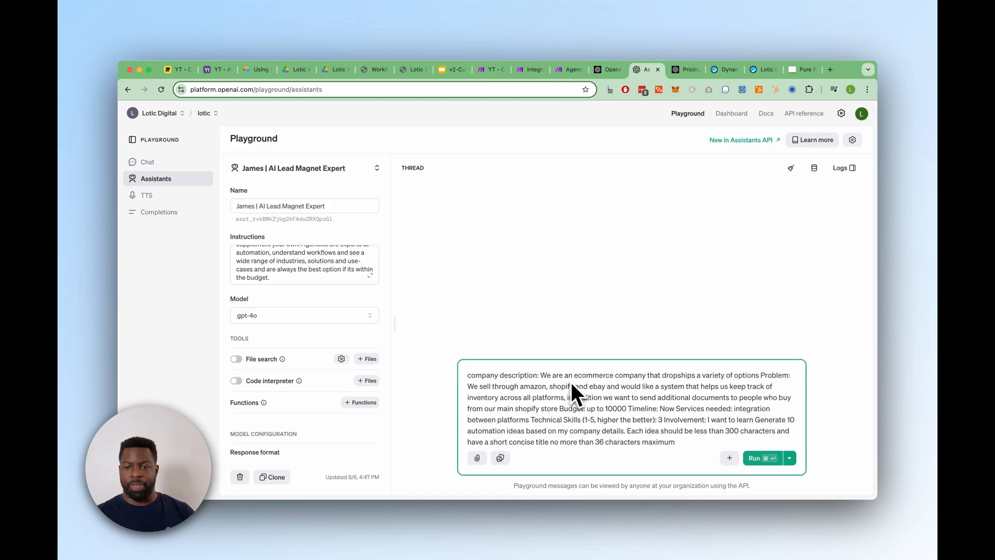
{"action": "left_click", "coordinate": [759, 459]}
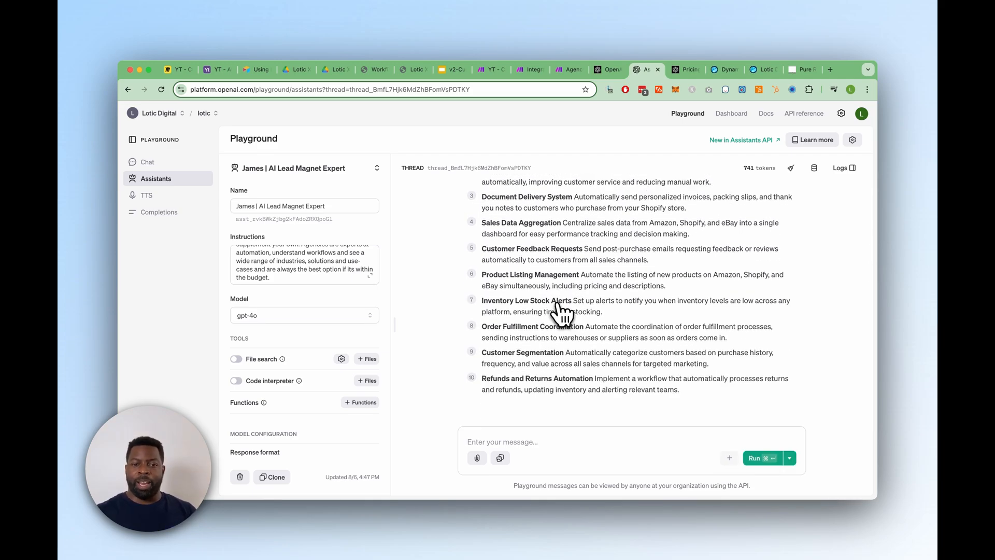
{"action": "scroll", "coordinate": [591, 386], "scroll_direction": "up", "scroll_amount": 3}
{"action": "scroll", "coordinate": [591, 386], "scroll_direction": "down", "scroll_amount": 3}
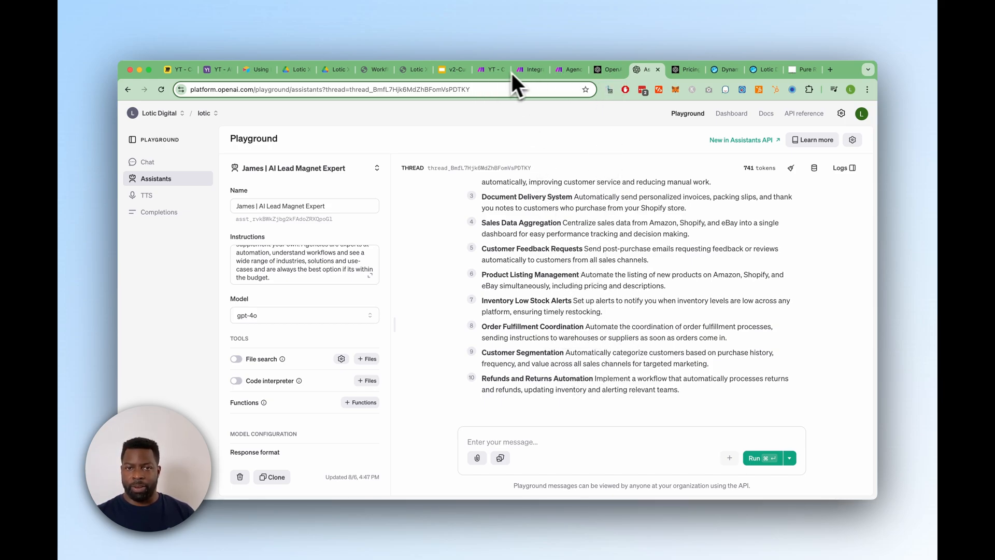
Step: Copy the parsing instruction paragraph from the input message content of the Parse Content Ideas module's run results in the Make scenario
{"action": "left_click", "coordinate": [492, 70]}
{"action": "left_click", "coordinate": [727, 186]}
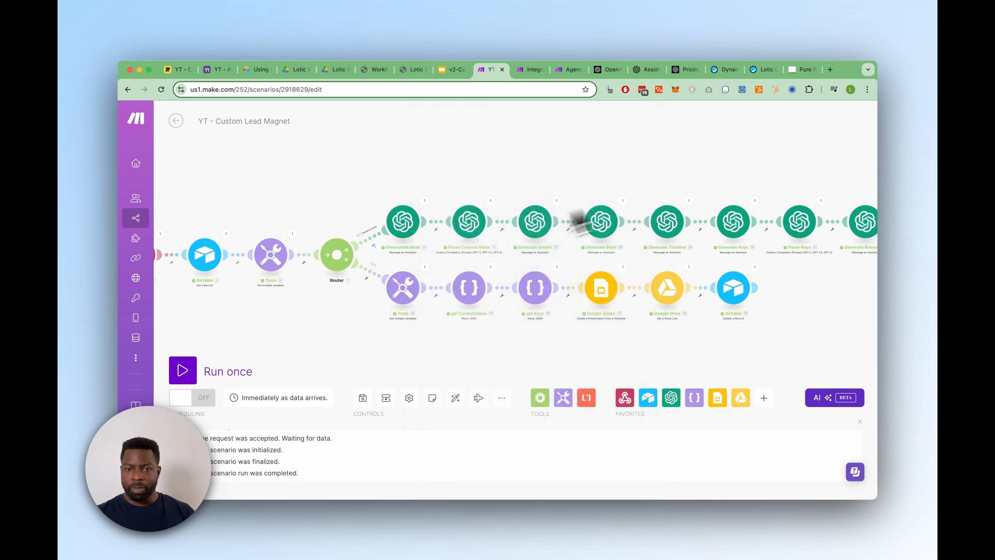
{"action": "left_click", "coordinate": [482, 209]}
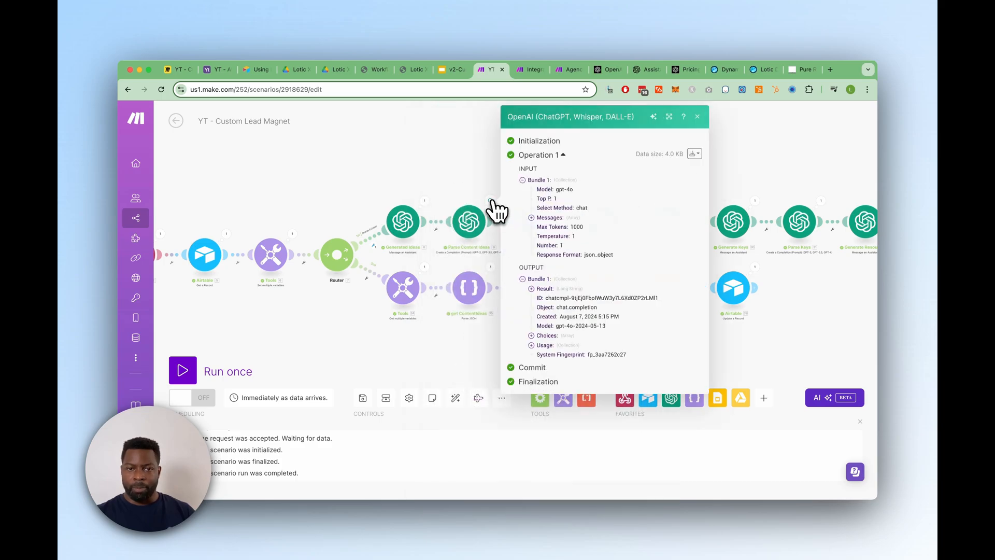
{"action": "left_click", "coordinate": [534, 289]}
{"action": "scroll", "coordinate": [547, 304], "scroll_direction": "down", "scroll_amount": 1}
{"action": "scroll", "coordinate": [547, 304], "scroll_direction": "up", "scroll_amount": 1}
{"action": "left_click", "coordinate": [531, 218]}
{"action": "left_click", "coordinate": [540, 227]}
{"action": "left_click", "coordinate": [548, 246]}
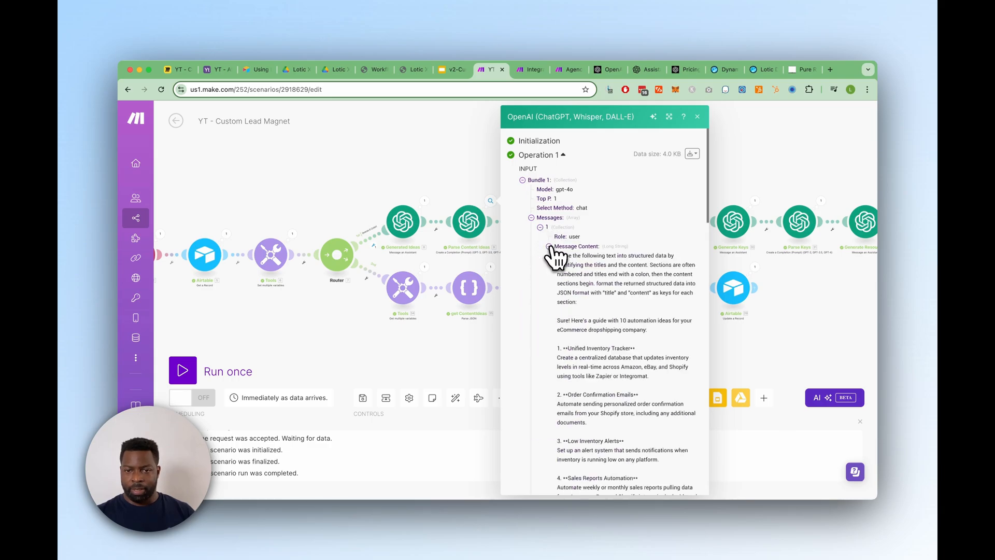
{"action": "triple_click", "coordinate": [600, 303]}
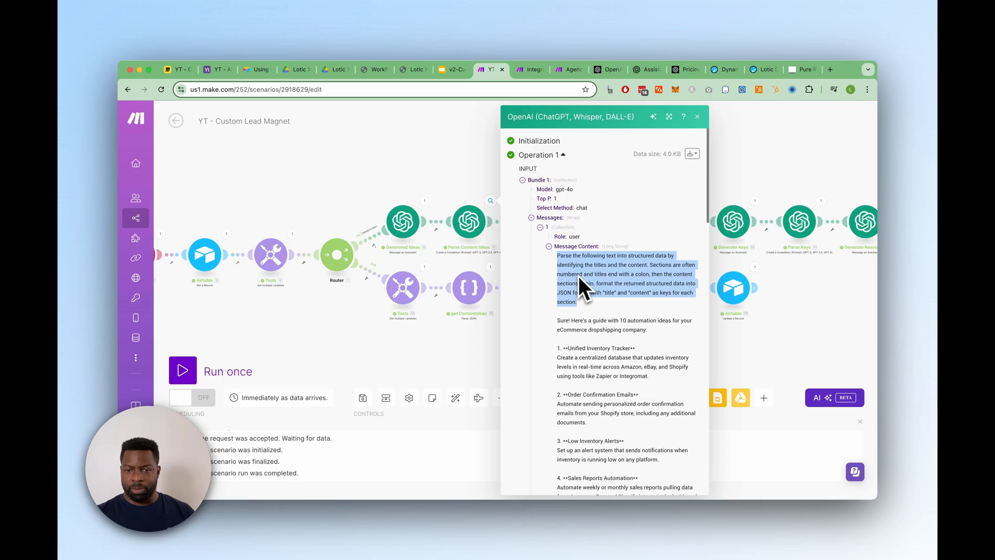
{"action": "right_click", "coordinate": [597, 297]}
{"action": "left_click", "coordinate": [600, 302]}
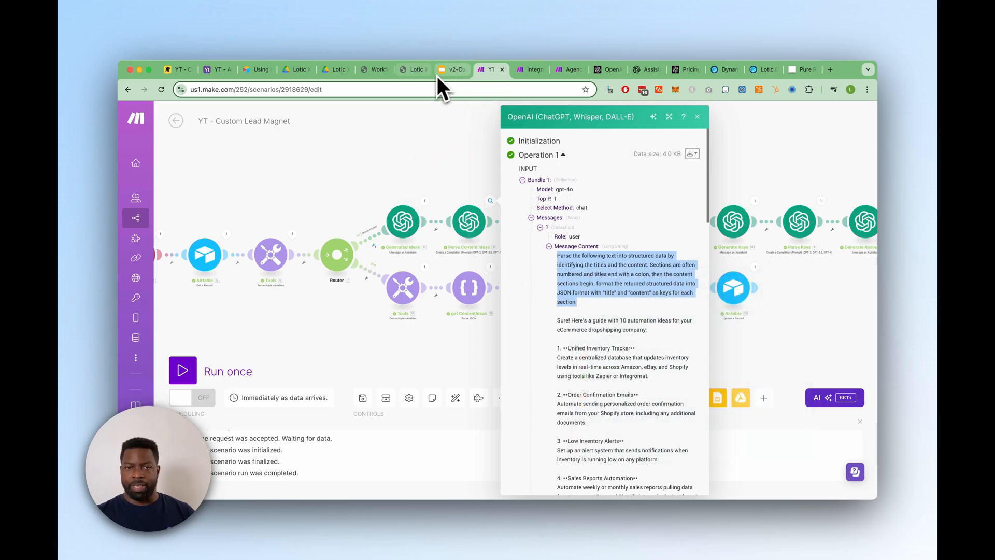
Step: Paste the parsing instruction into the assistant thread in the OpenAI playground and run it
{"action": "left_click", "coordinate": [609, 74]}
{"action": "left_click", "coordinate": [634, 75]}
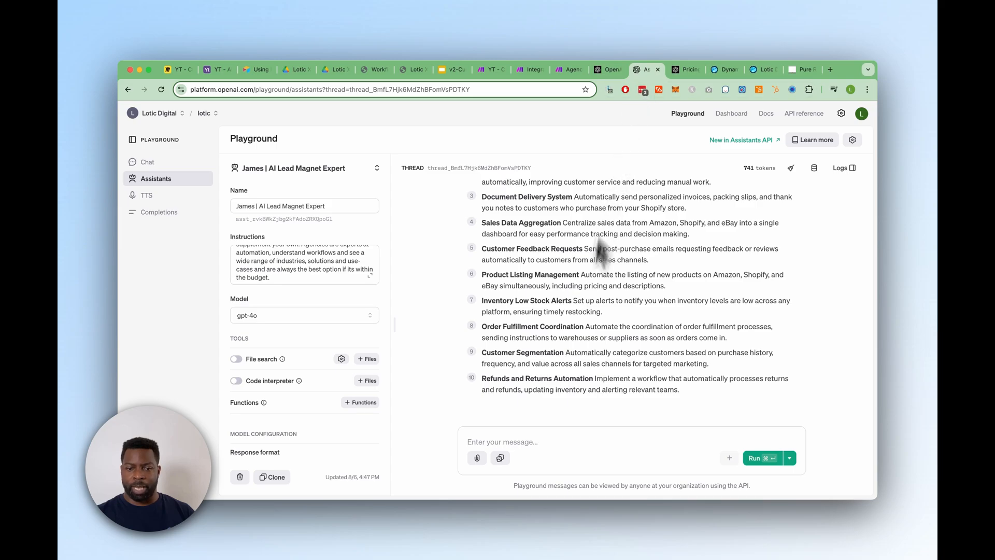
{"action": "left_click", "coordinate": [516, 441]}
{"action": "key", "text": "super+v"}
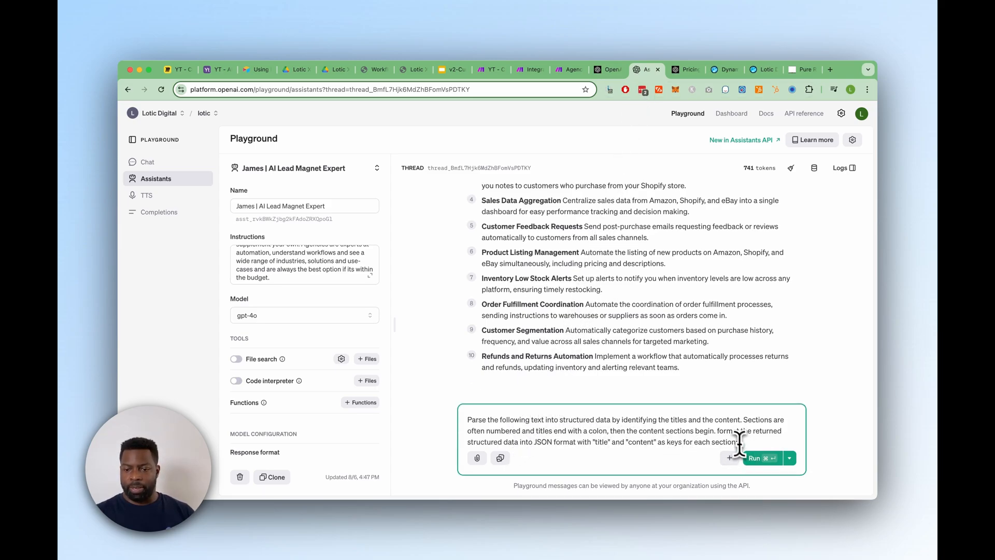
{"action": "left_click", "coordinate": [757, 458]}
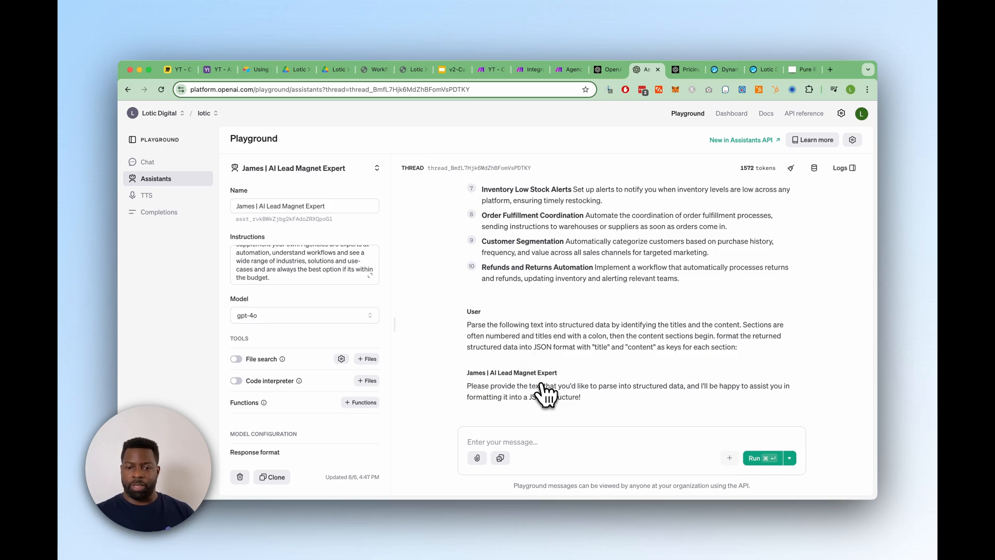
Step: Paste the parsing instruction again, replace "following text" with "above 10 responses", run it and reload the blank page
{"action": "left_click", "coordinate": [519, 439]}
{"action": "key", "text": "super+v"}
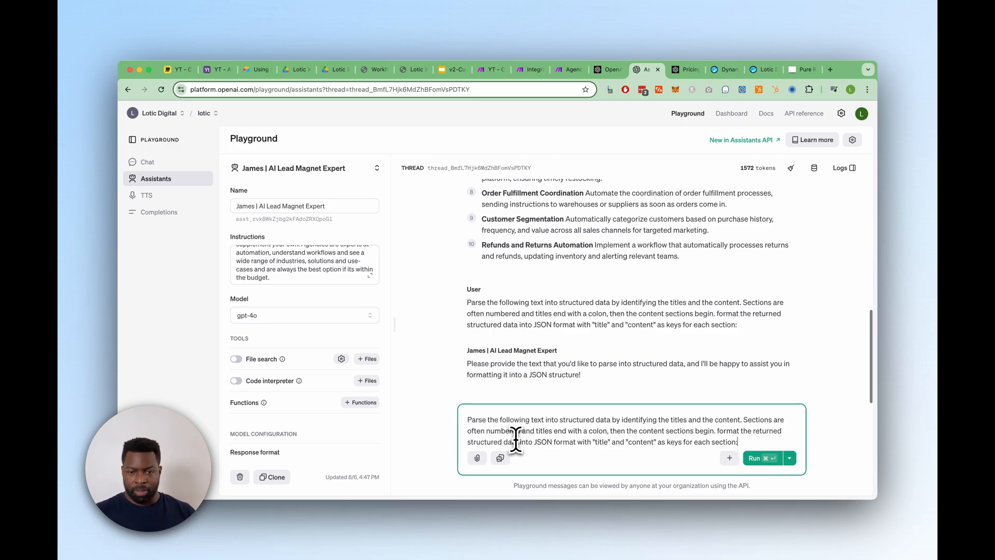
{"action": "left_click_drag", "start_coordinate": [507, 419], "coordinate": [543, 419]}
{"action": "key", "text": "BackSpace"}
{"action": "key", "text": "BackSpace"}
{"action": "key", "text": "BackSpace"}
{"action": "type", "text": "above"}
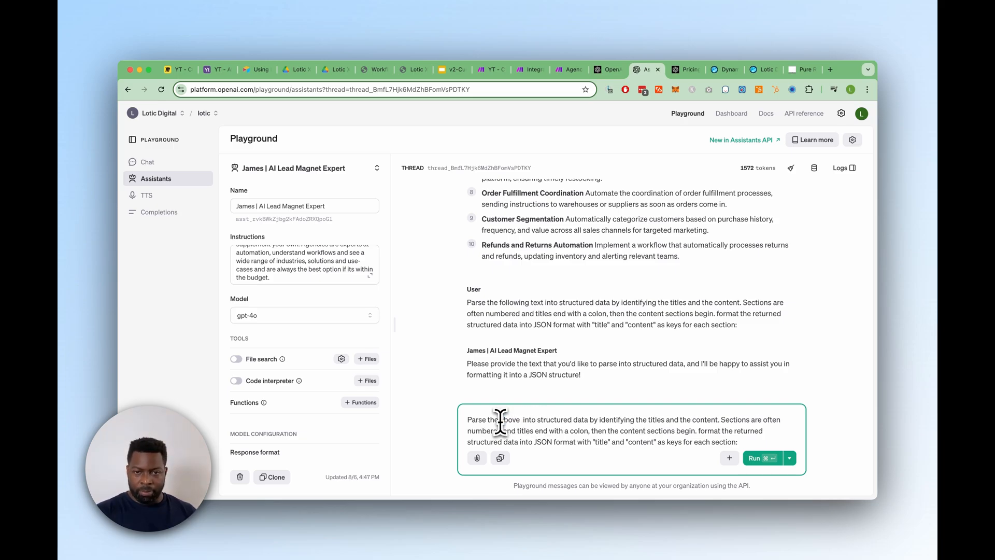
{"action": "type", "text": " 10 responses"}
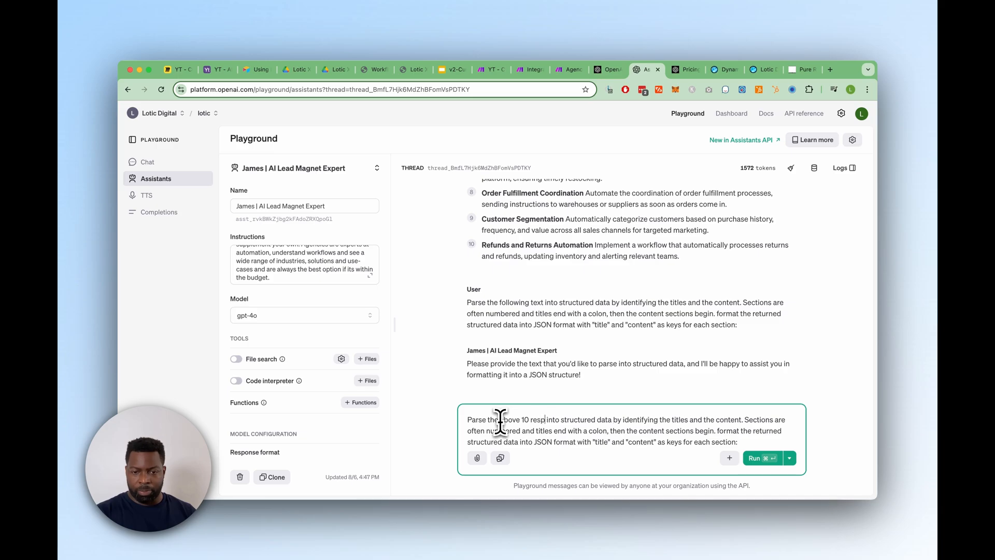
{"action": "left_click", "coordinate": [757, 458]}
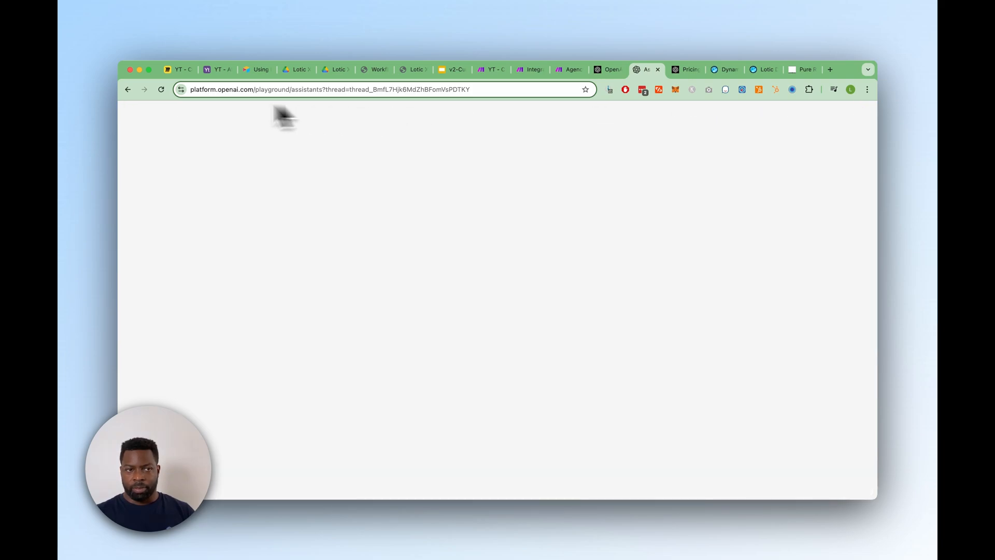
{"action": "left_click", "coordinate": [161, 89]}
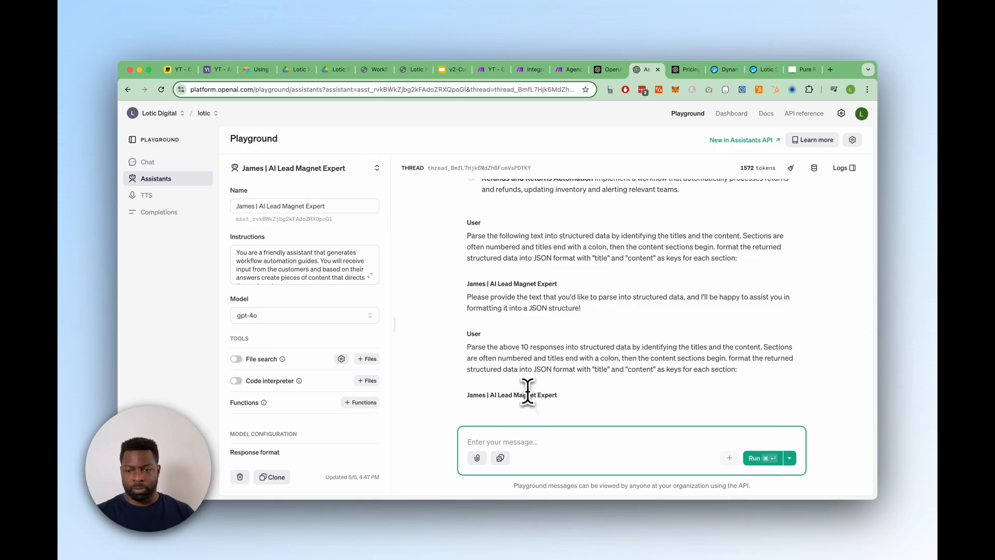
Step: Run the assistant thread again without a new message, then reload the playground page
{"action": "left_click", "coordinate": [530, 394]}
{"action": "left_click", "coordinate": [756, 460]}
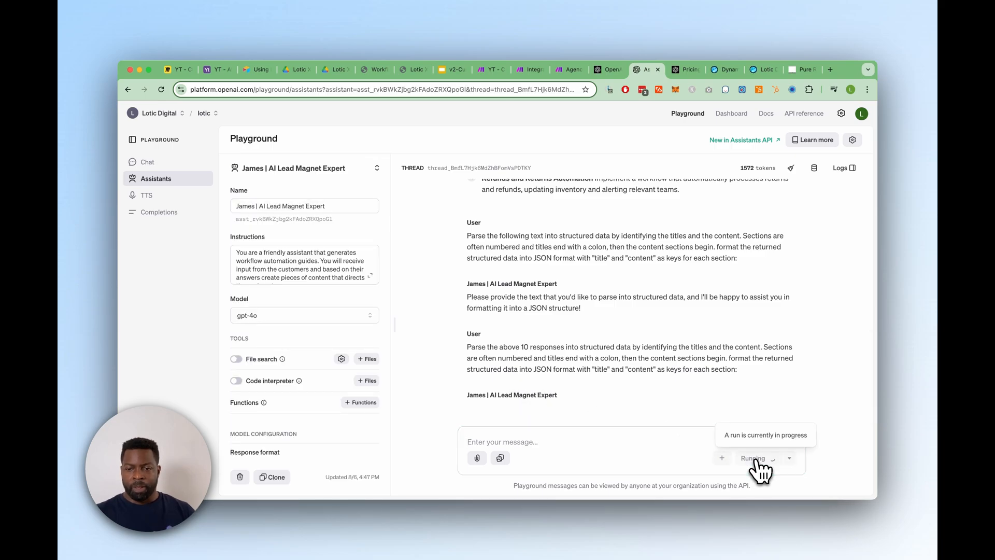
{"action": "left_click", "coordinate": [607, 72]}
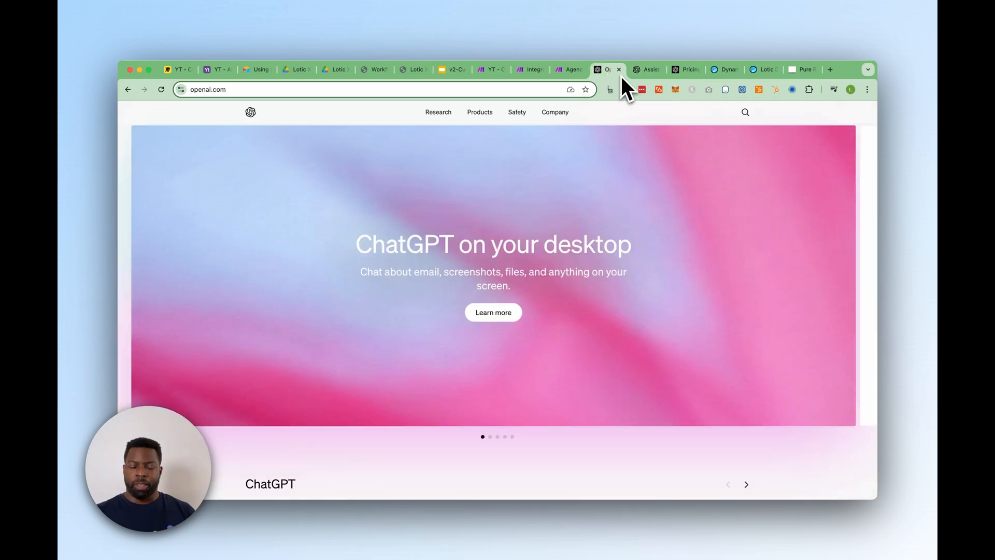
{"action": "left_click", "coordinate": [633, 73]}
{"action": "left_click", "coordinate": [166, 89]}
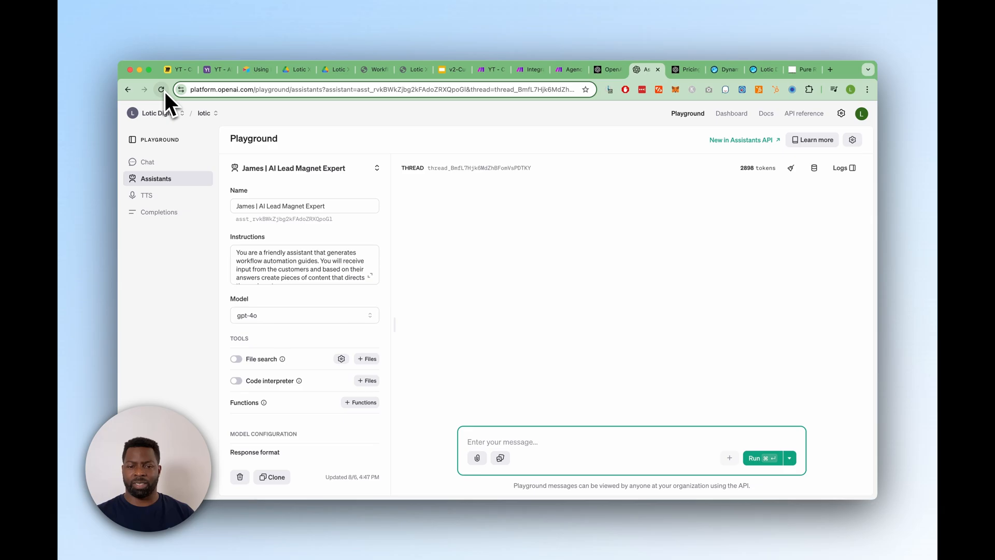
Step: Review the JSON titles and content returned for the parsing instruction and compare them with the original idea list in the thread
{"action": "scroll", "coordinate": [479, 371], "scroll_direction": "up", "scroll_amount": 10}
{"action": "scroll", "coordinate": [479, 371], "scroll_direction": "up", "scroll_amount": 5}
{"action": "scroll", "coordinate": [479, 371], "scroll_direction": "down", "scroll_amount": 7}
{"action": "scroll", "coordinate": [479, 371], "scroll_direction": "up", "scroll_amount": 1}
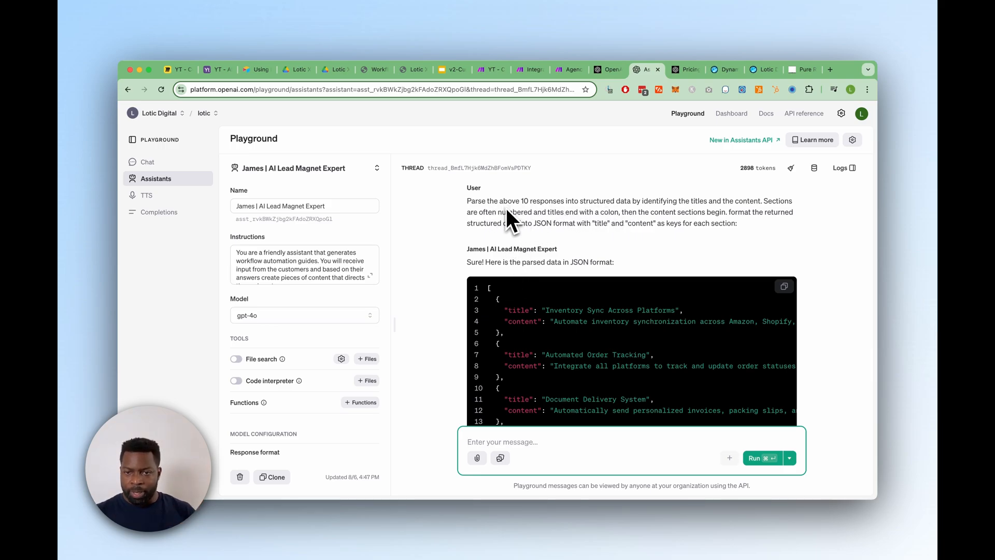
{"action": "scroll", "coordinate": [495, 269], "scroll_direction": "down", "scroll_amount": 6}
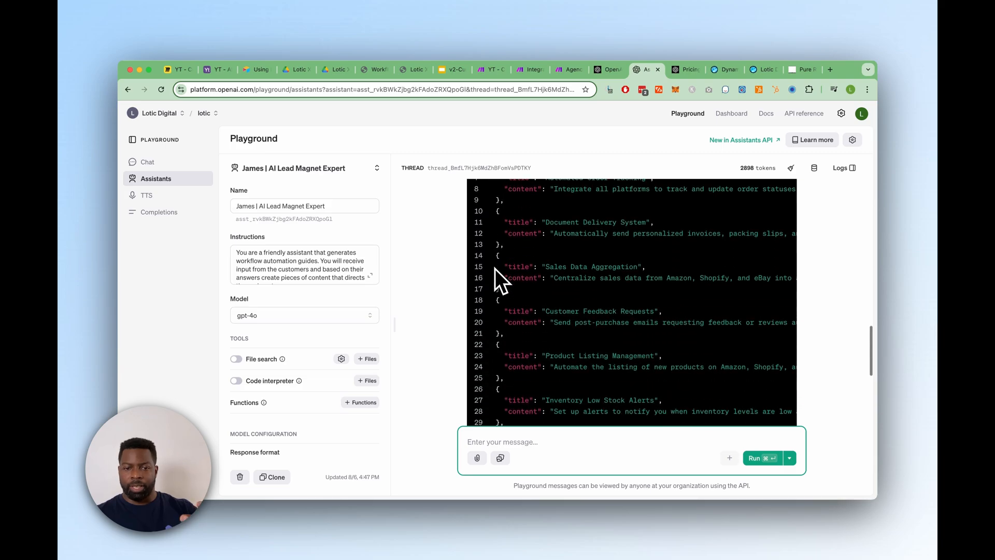
{"action": "scroll", "coordinate": [495, 268], "scroll_direction": "down", "scroll_amount": 2}
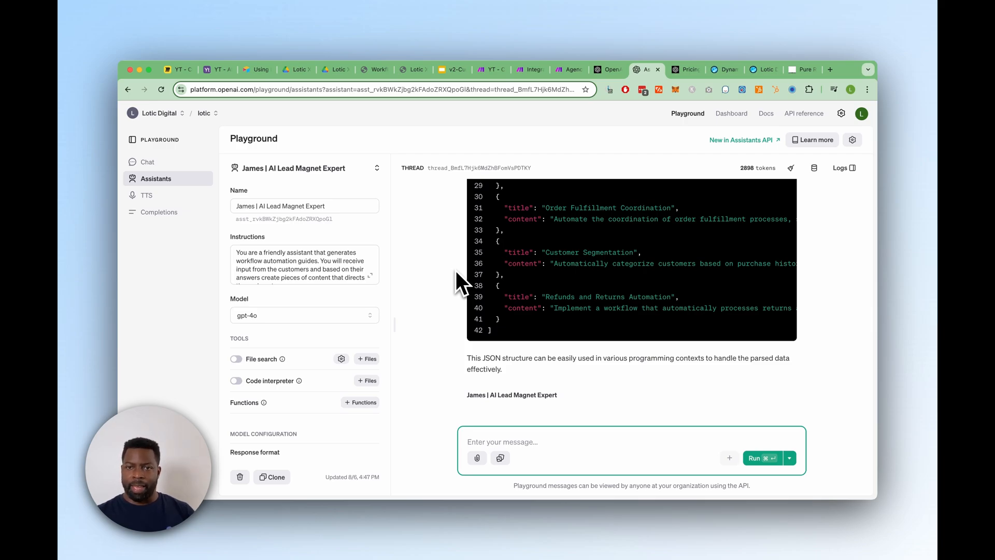
{"action": "scroll", "coordinate": [456, 271], "scroll_direction": "up", "scroll_amount": 10}
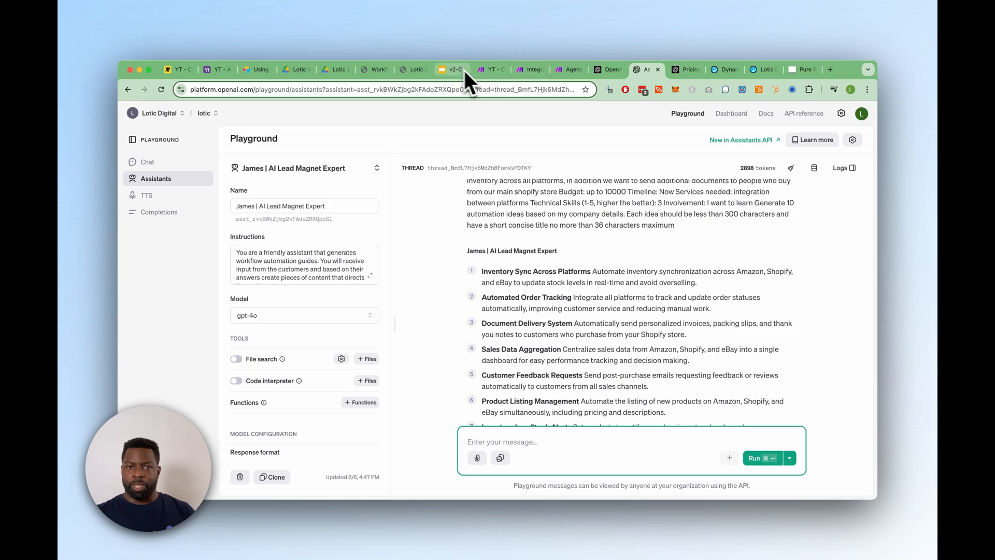
Step: Copy the full input message from the Generated Ideas module's run results in the YT - Custom Lead Magnet scenario in Make
{"action": "left_click", "coordinate": [489, 69]}
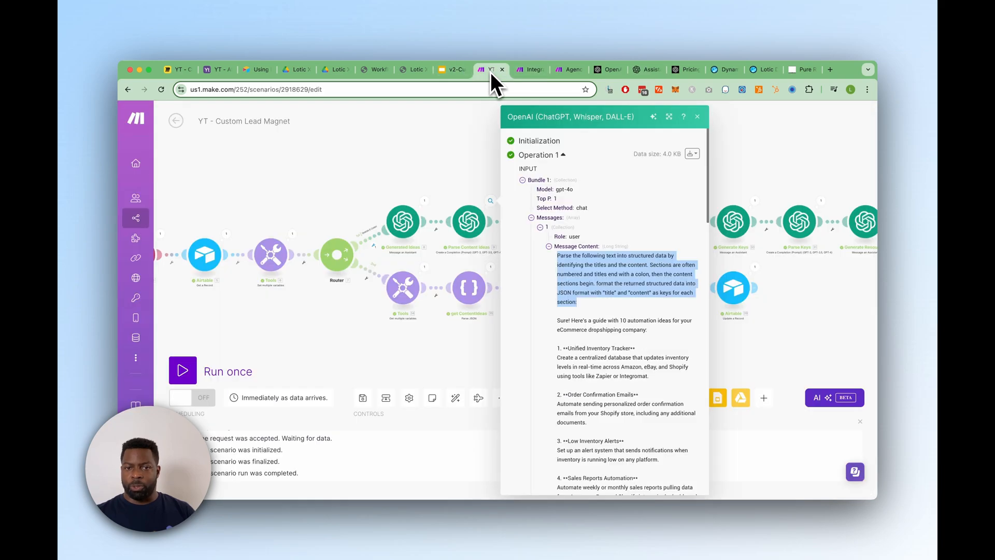
{"action": "left_click", "coordinate": [456, 173]}
{"action": "left_click", "coordinate": [424, 201]}
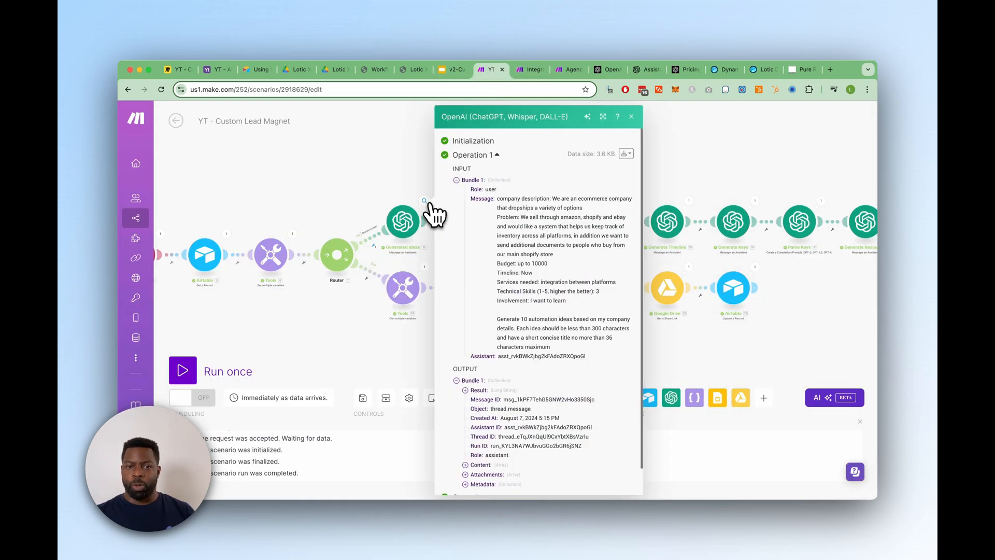
{"action": "left_click_drag", "start_coordinate": [566, 352], "coordinate": [496, 199]}
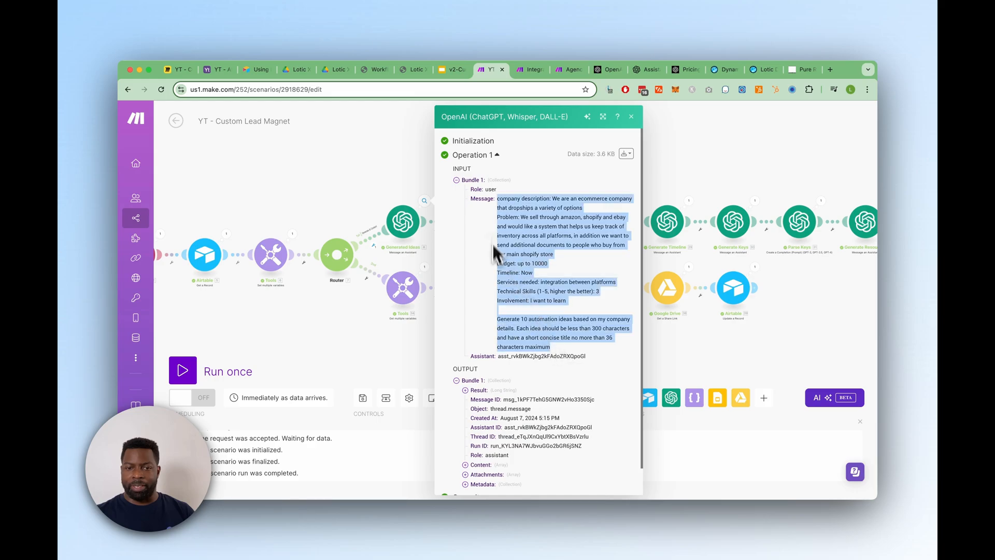
{"action": "right_click", "coordinate": [506, 203]}
{"action": "left_click", "coordinate": [530, 223]}
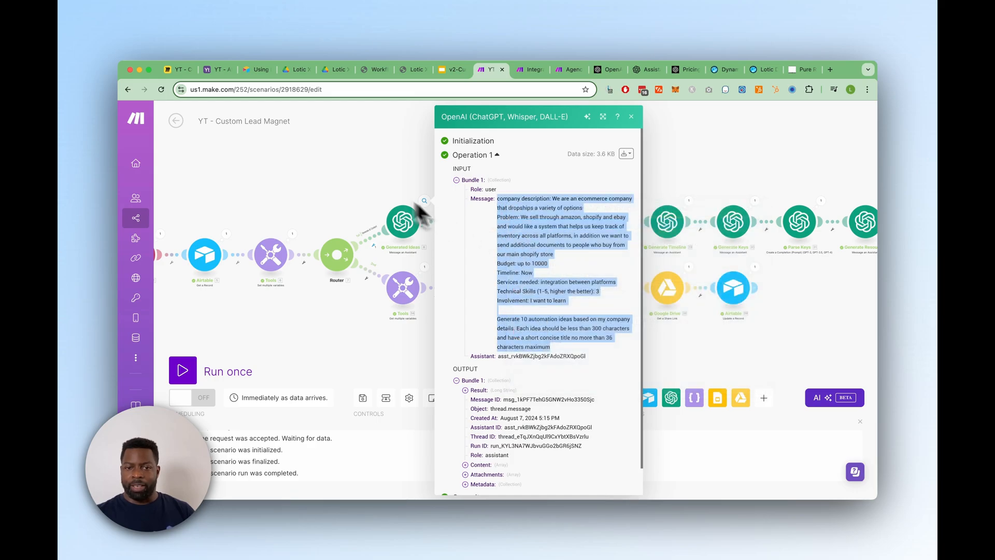
{"action": "left_click", "coordinate": [515, 328]}
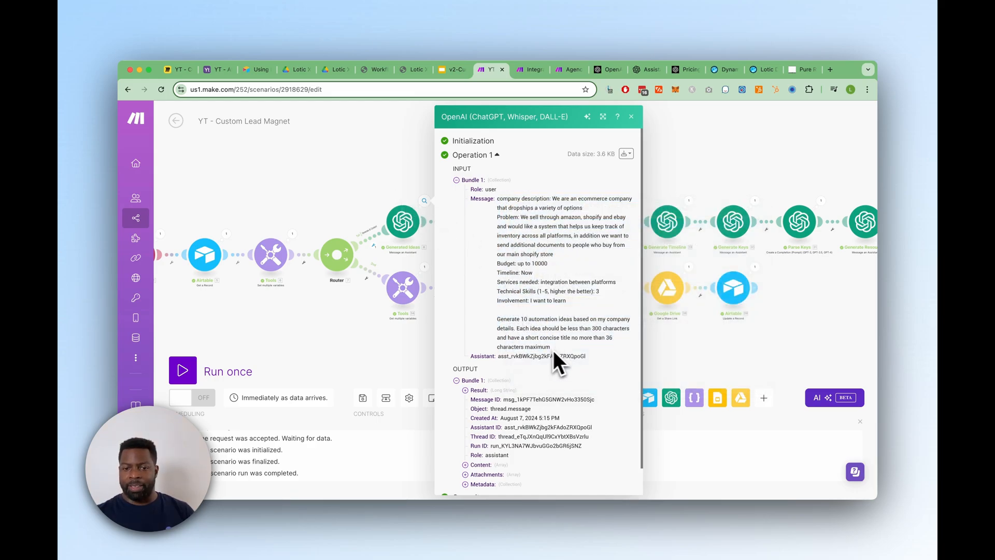
Step: Inspect the run results of the Parse Content Ideas module, close them and look over the scenario's two router branches
{"action": "left_click", "coordinate": [371, 172]}
{"action": "left_click", "coordinate": [489, 203]}
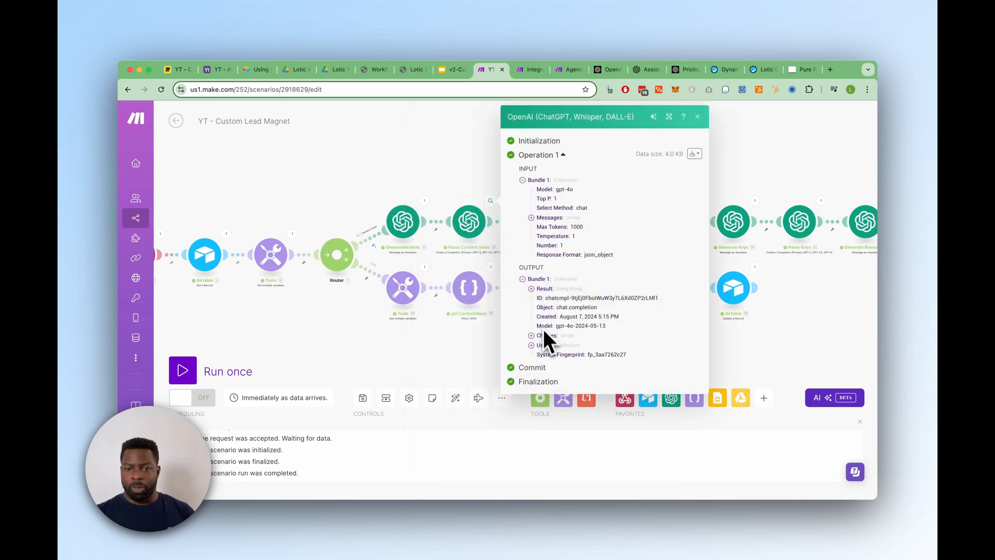
{"action": "left_click", "coordinate": [463, 175]}
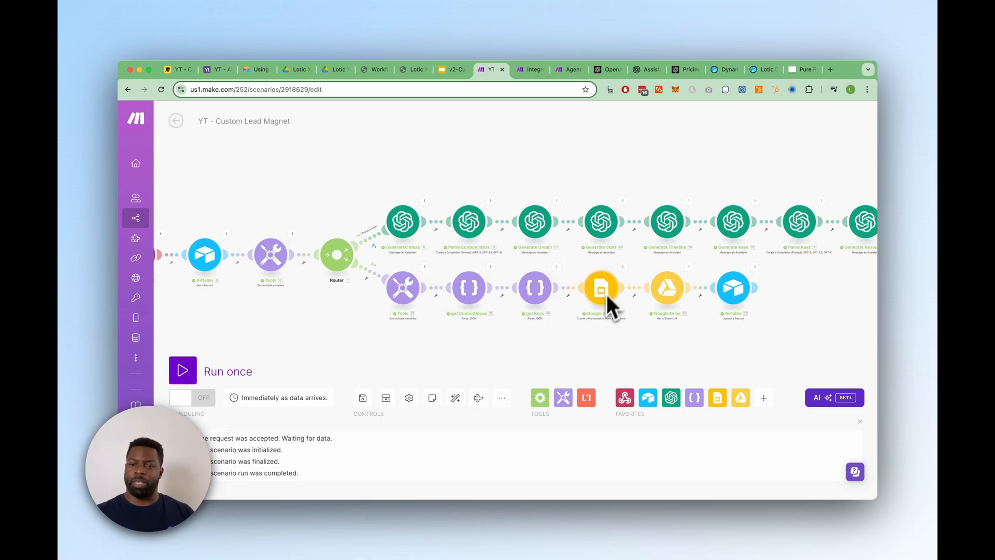
{"action": "scroll", "coordinate": [501, 233], "scroll_direction": "up", "scroll_amount": 1}
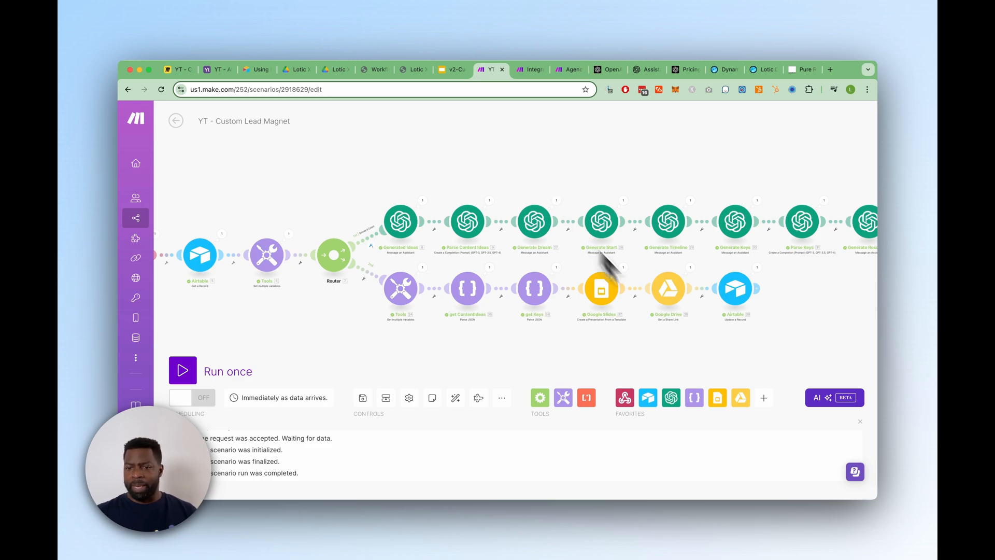
{"action": "scroll", "coordinate": [675, 337], "scroll_direction": "up", "scroll_amount": 2}
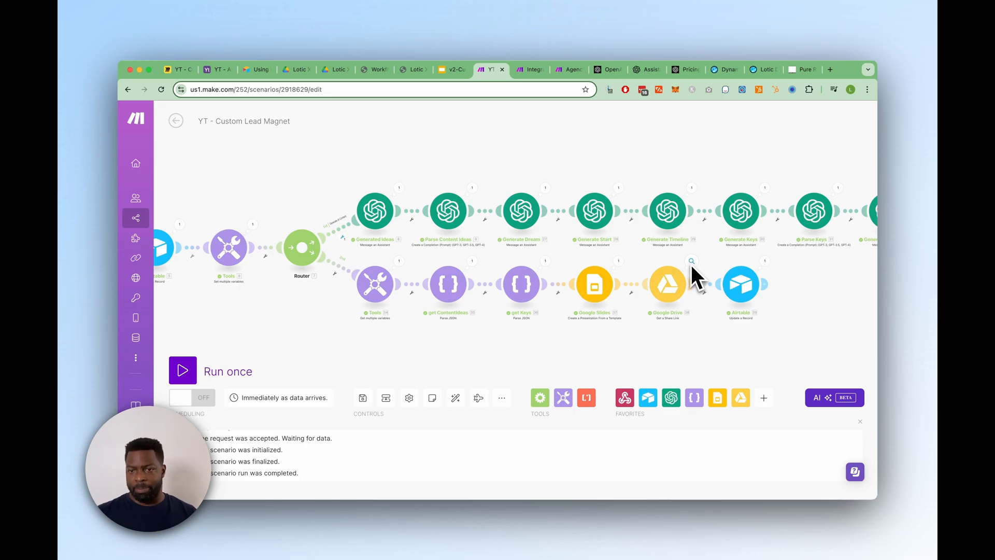
Step: Examine the Agency | Workflow Strategy Generator scenario, from its HubSpot CRM branches to the AWS S3, Slack and Twilio modules
{"action": "left_click", "coordinate": [569, 70]}
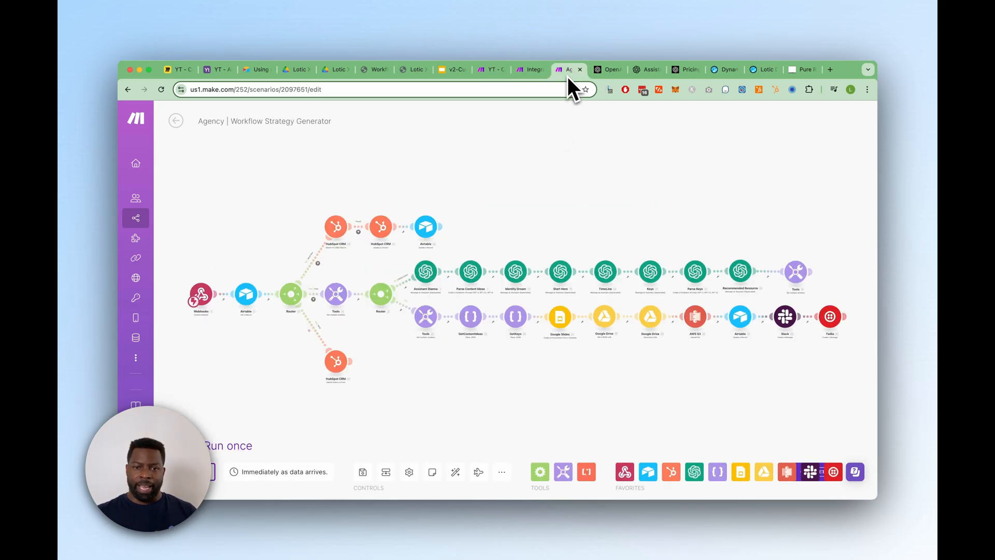
{"action": "scroll", "coordinate": [483, 195], "scroll_direction": "up", "scroll_amount": 3}
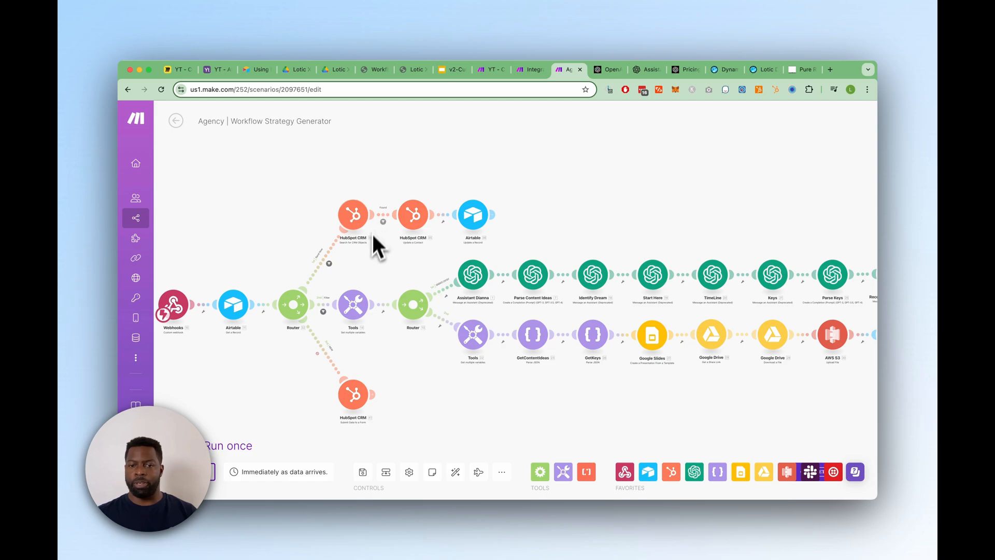
{"action": "scroll", "coordinate": [361, 226], "scroll_direction": "up", "scroll_amount": 2}
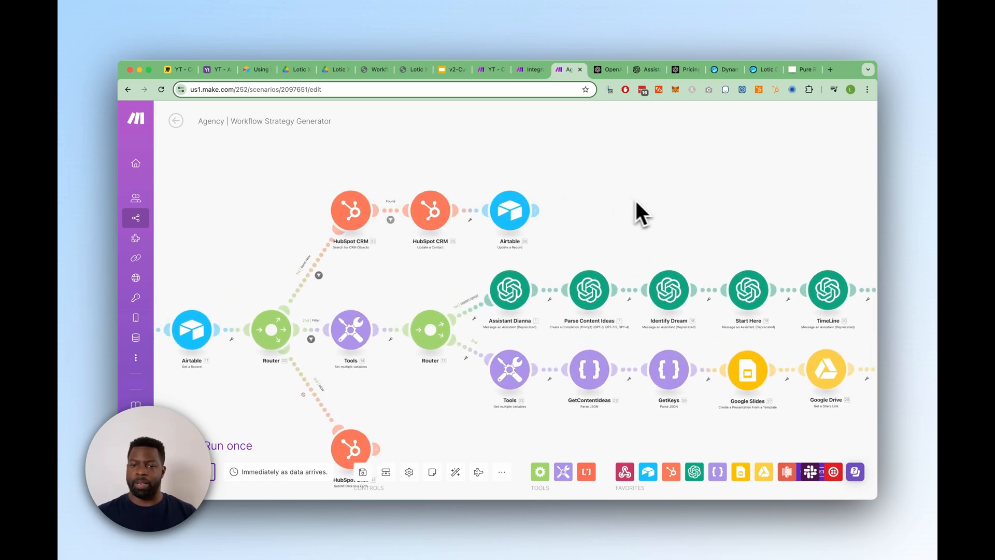
{"action": "scroll", "coordinate": [639, 202], "scroll_direction": "down", "scroll_amount": 2}
{"action": "left_click_drag", "start_coordinate": [736, 199], "coordinate": [584, 209]}
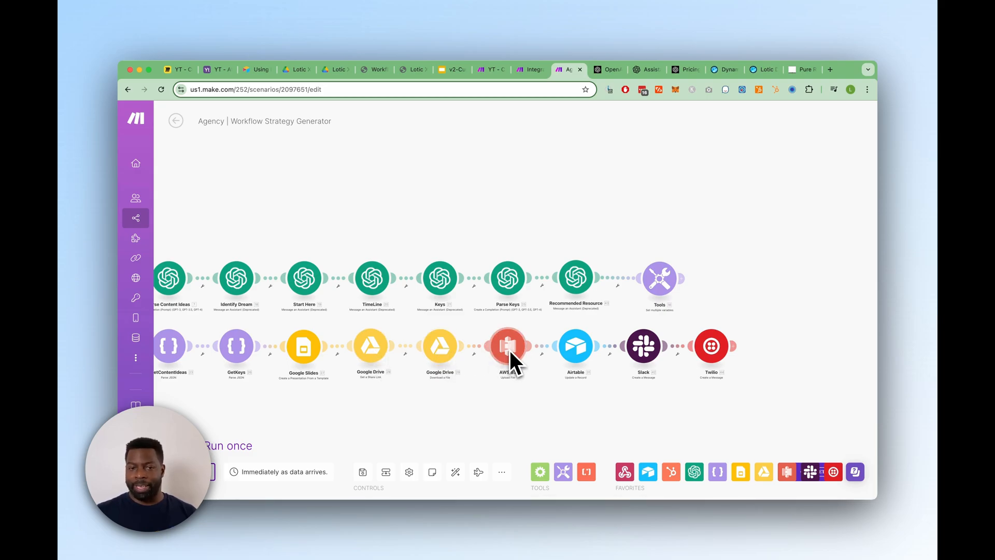
Step: Inspect the record ID and company name in the web address of the workflow guide PDF hosted on Amazon S3
{"action": "left_click", "coordinate": [415, 70]}
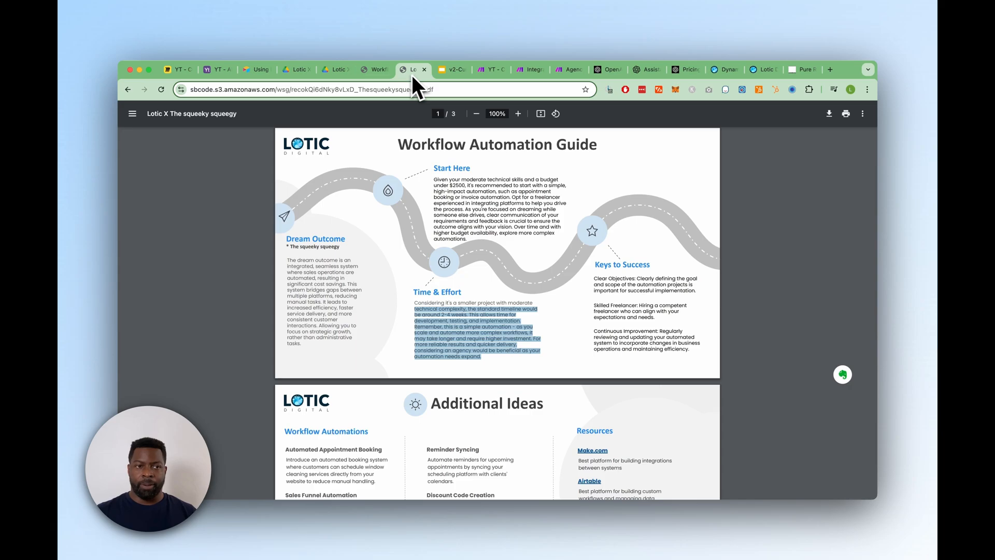
{"action": "left_click", "coordinate": [320, 92]}
{"action": "double_click", "coordinate": [390, 90]}
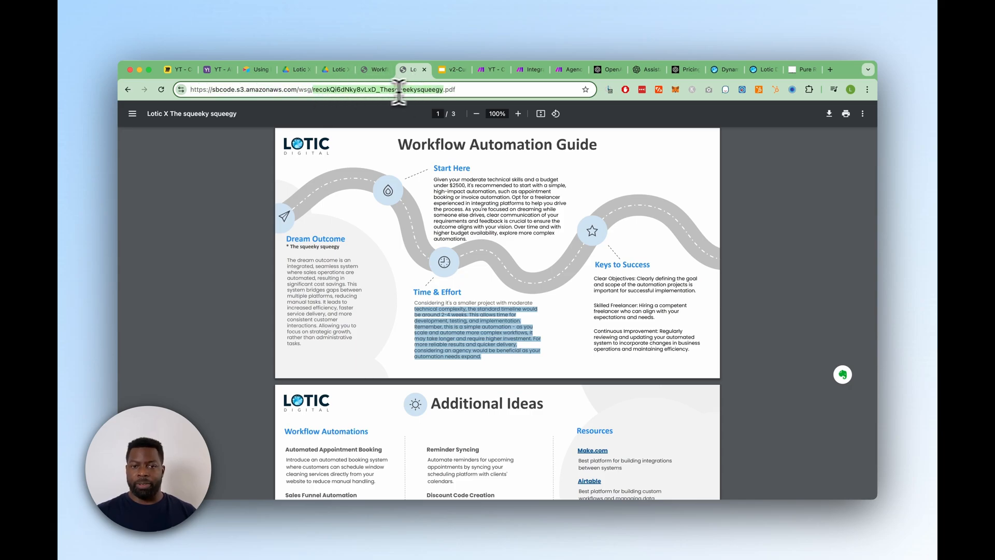
{"action": "left_click", "coordinate": [281, 165]}
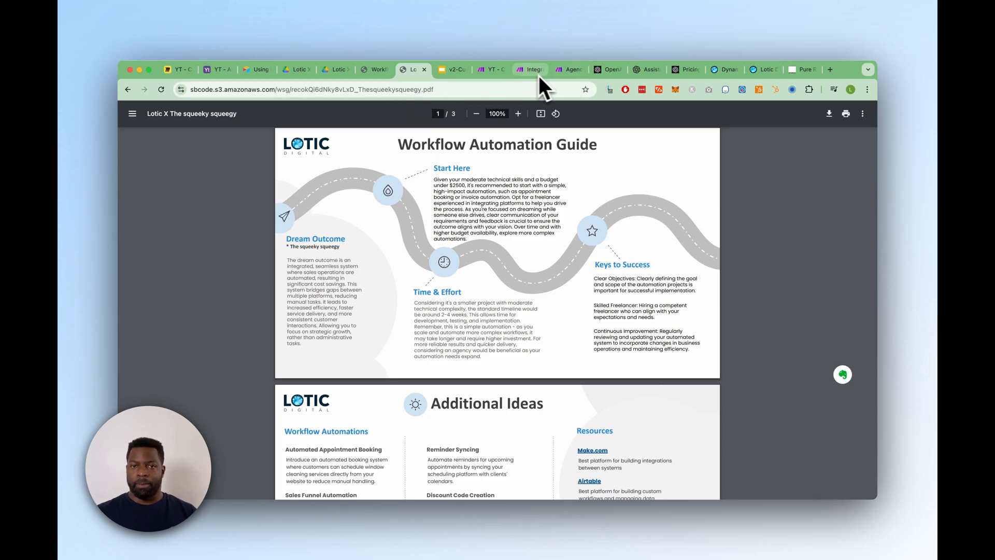
Step: Return to the Agency | Workflow Strategy Generator scenario and examine its final output modules and the complete workflow layout
{"action": "left_click", "coordinate": [568, 73]}
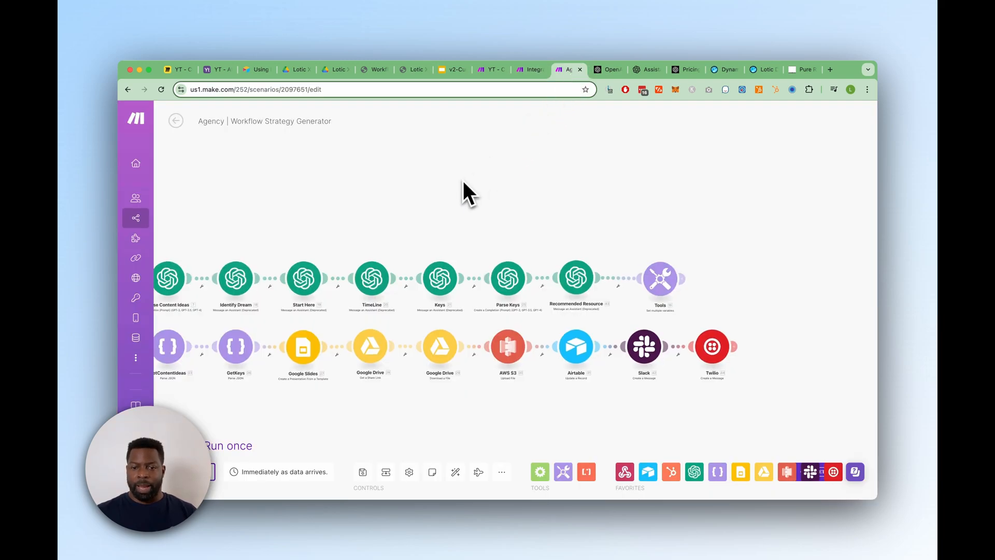
{"action": "left_click_drag", "start_coordinate": [606, 205], "coordinate": [483, 154]}
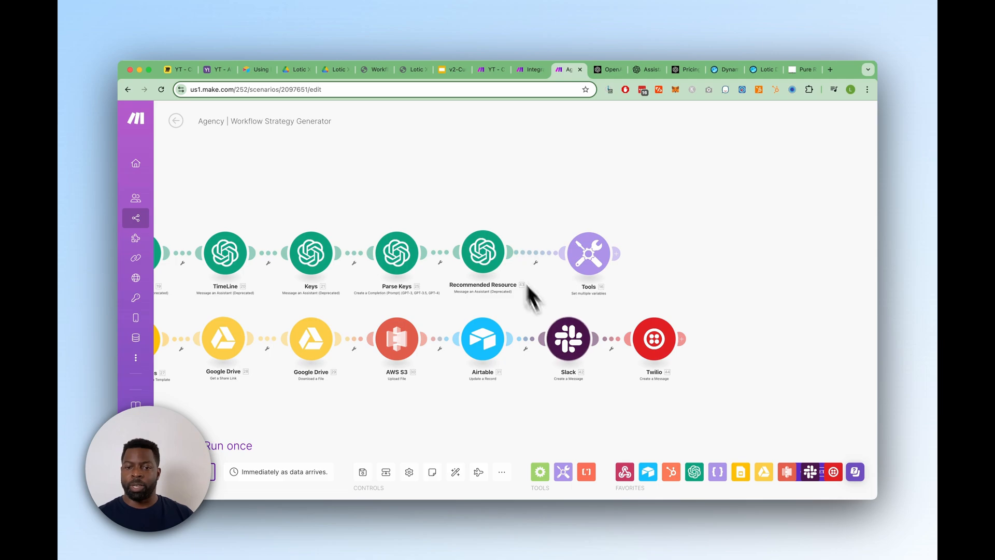
{"action": "scroll", "coordinate": [507, 313], "scroll_direction": "down", "scroll_amount": 1}
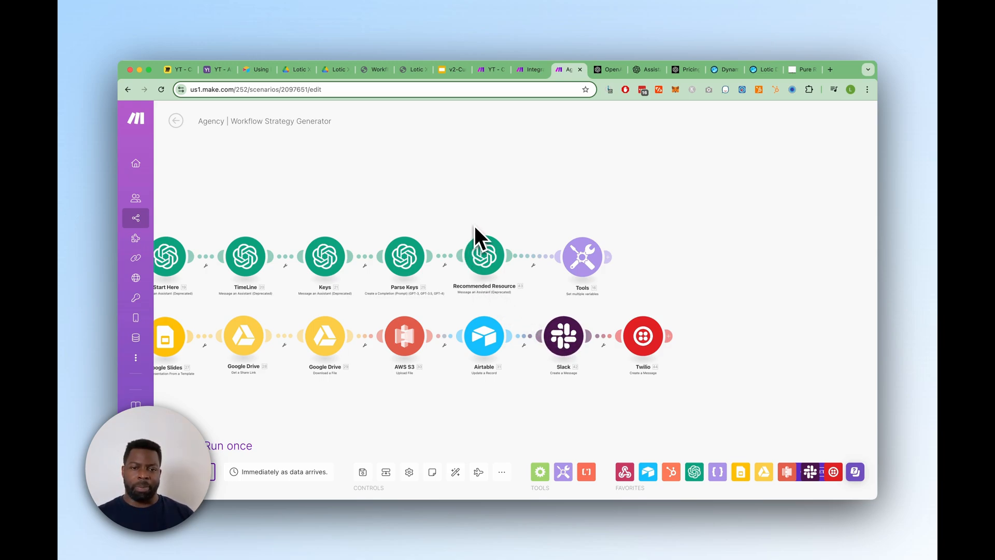
{"action": "scroll", "coordinate": [482, 223], "scroll_direction": "down", "scroll_amount": 3}
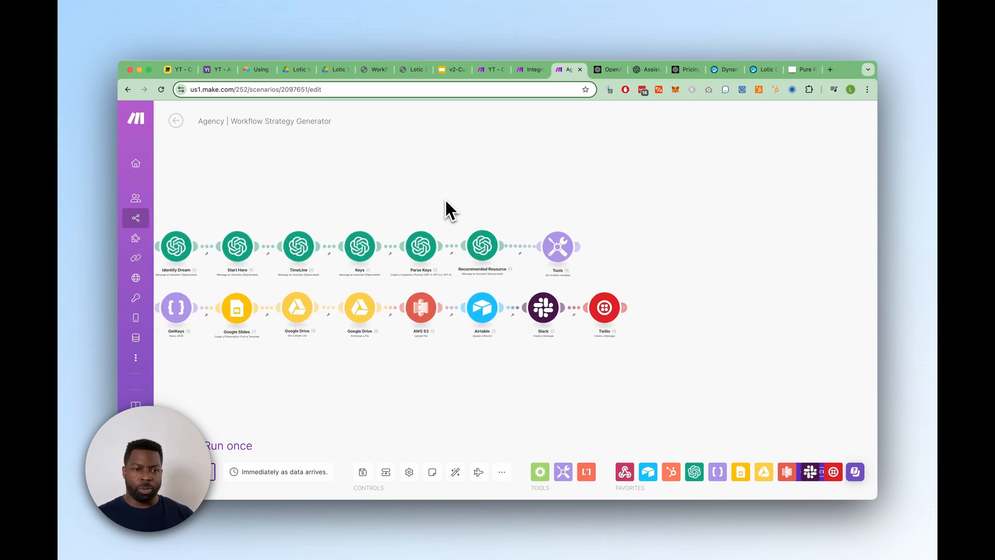
{"action": "left_click_drag", "start_coordinate": [446, 202], "coordinate": [661, 195]}
{"action": "scroll", "coordinate": [588, 204], "scroll_direction": "down", "scroll_amount": 3}
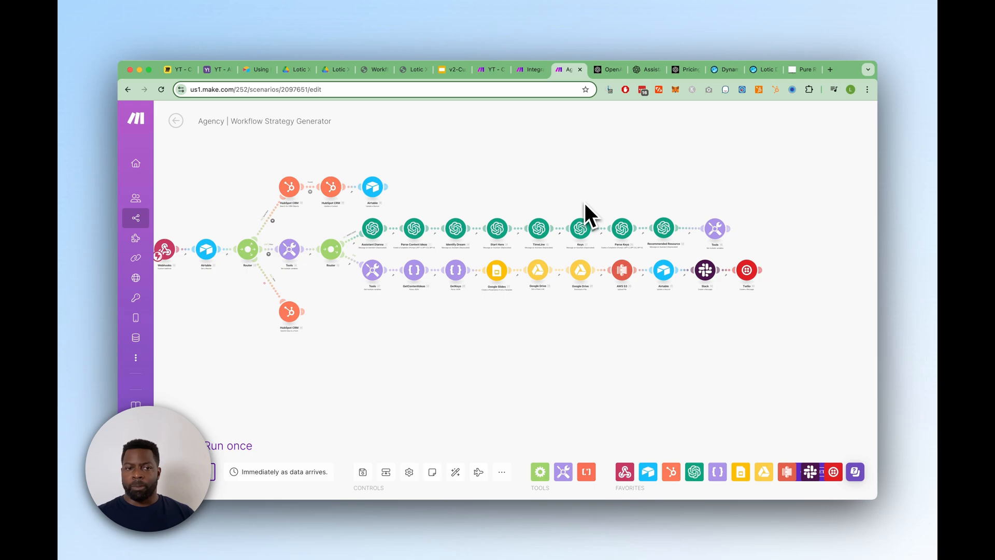
{"action": "left_click_drag", "start_coordinate": [573, 207], "coordinate": [602, 208]}
{"action": "scroll", "coordinate": [591, 219], "scroll_direction": "up", "scroll_amount": 1}
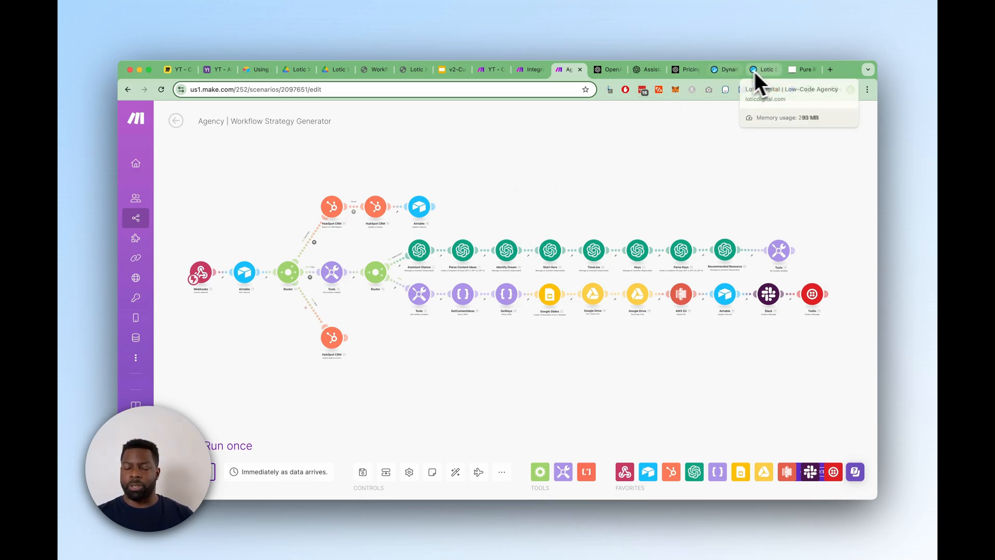
Step: Look through the Dynamic Lead Magnet Resources page in Notion, covering the Airtable webhook script, assistant instructions and module prompts
{"action": "left_click", "coordinate": [723, 71]}
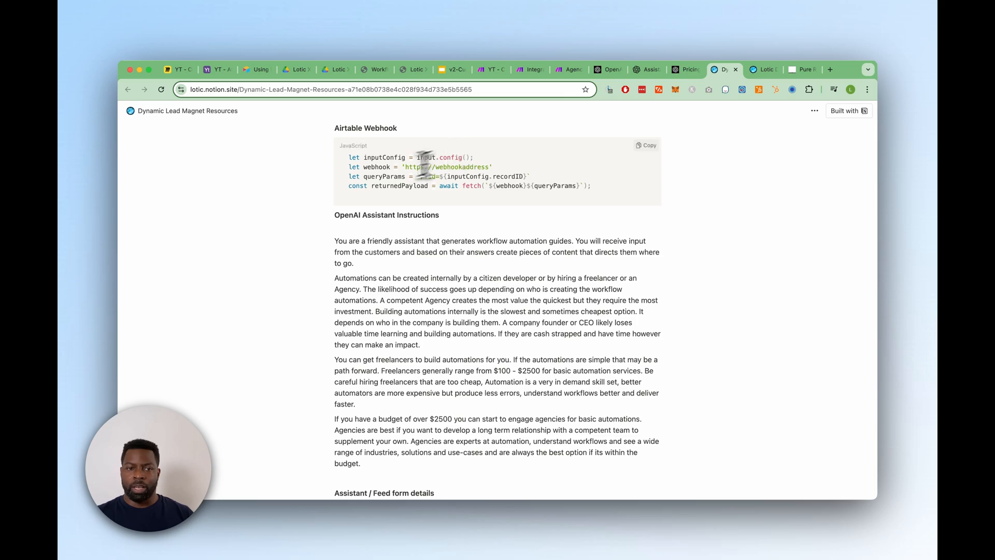
{"action": "scroll", "coordinate": [380, 182], "scroll_direction": "down", "scroll_amount": 3}
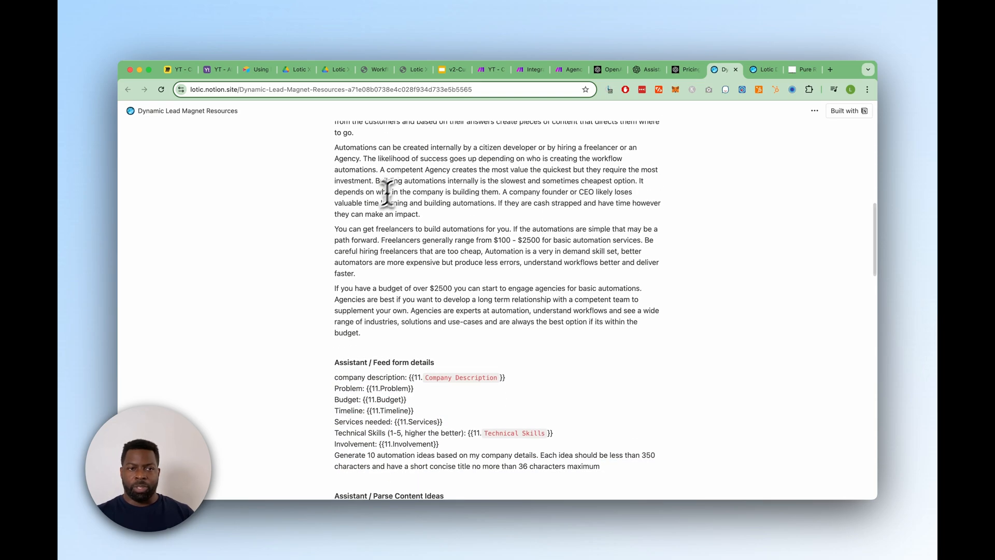
{"action": "left_click_drag", "start_coordinate": [389, 159], "coordinate": [392, 230]}
{"action": "scroll", "coordinate": [392, 229], "scroll_direction": "down", "scroll_amount": 10}
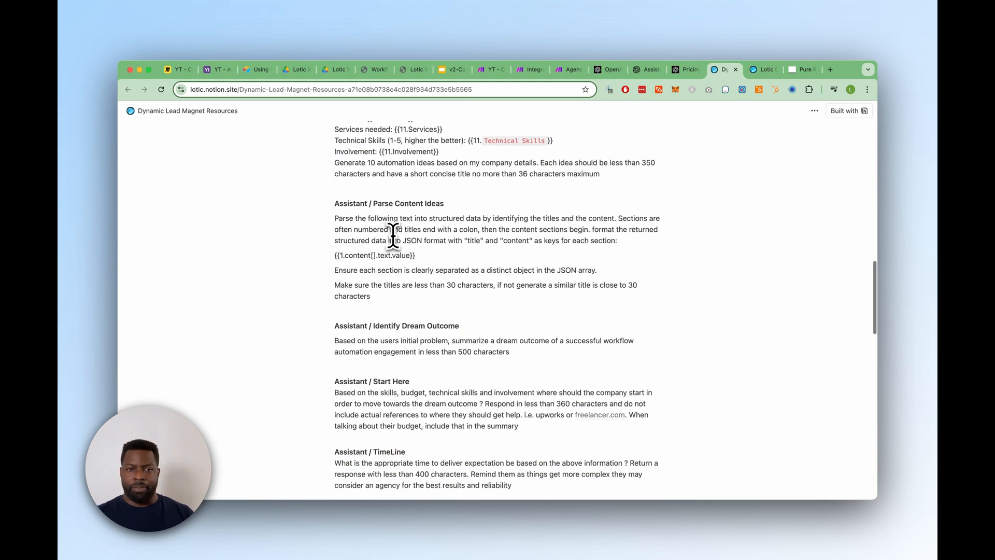
{"action": "scroll", "coordinate": [392, 235], "scroll_direction": "down", "scroll_amount": 5}
{"action": "scroll", "coordinate": [392, 235], "scroll_direction": "up", "scroll_amount": 20}
{"action": "scroll", "coordinate": [392, 235], "scroll_direction": "down", "scroll_amount": 20}
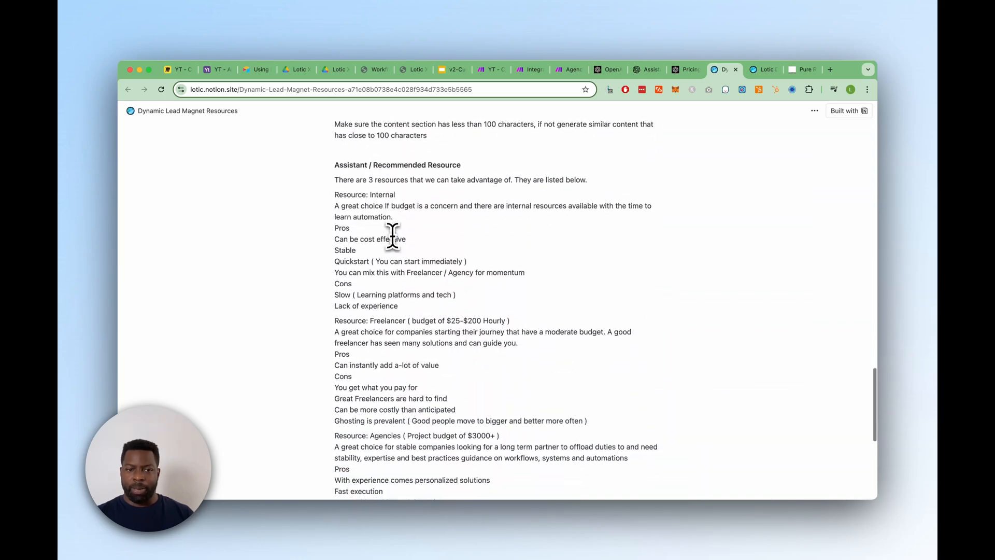
{"action": "scroll", "coordinate": [392, 234], "scroll_direction": "up", "scroll_amount": 6}
{"action": "scroll", "coordinate": [393, 235], "scroll_direction": "up", "scroll_amount": 6}
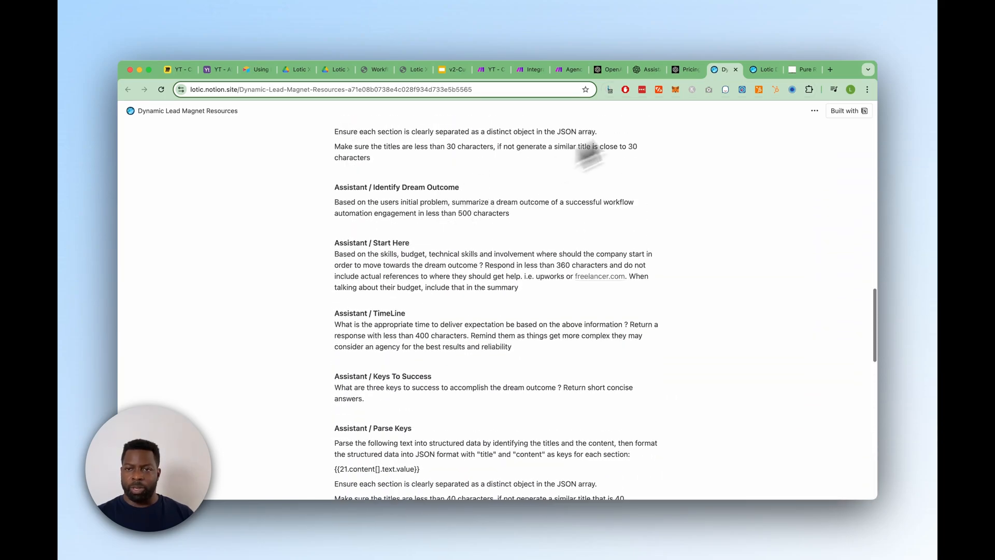
Step: View the OpenAI pricing page and the Integration Webhooks scenario, and return to the YT - Custom Lead Magnet scenario in Make
{"action": "left_click", "coordinate": [684, 73]}
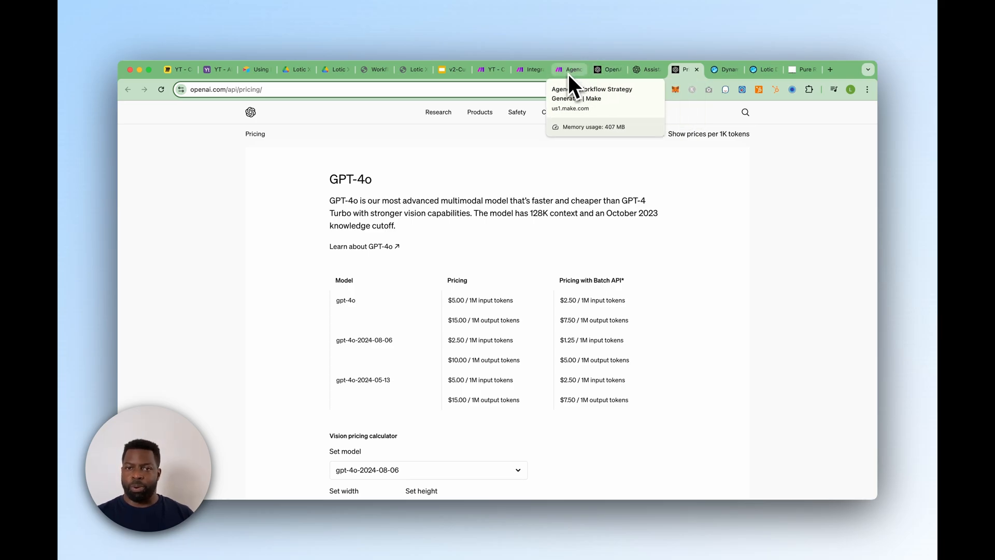
{"action": "left_click", "coordinate": [526, 72]}
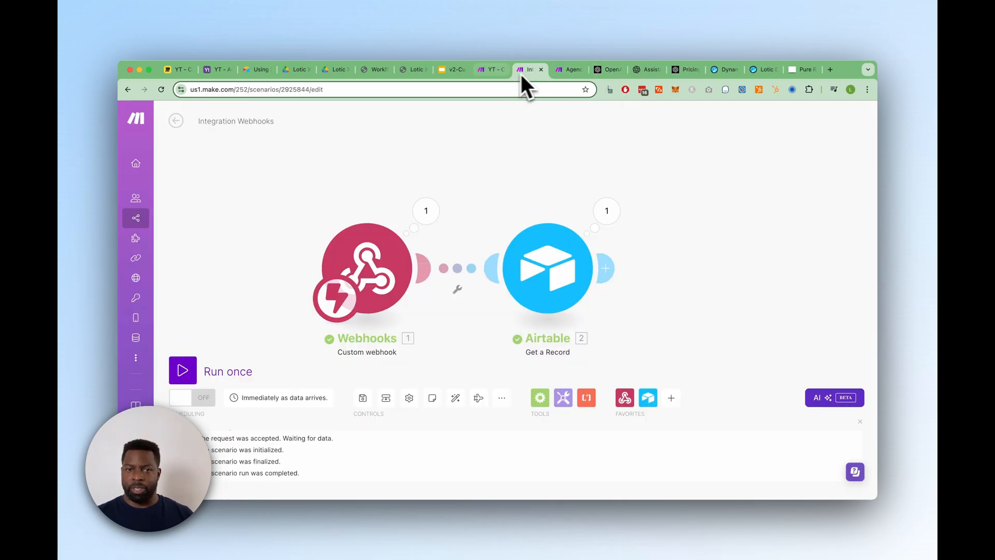
{"action": "left_click", "coordinate": [491, 72]}
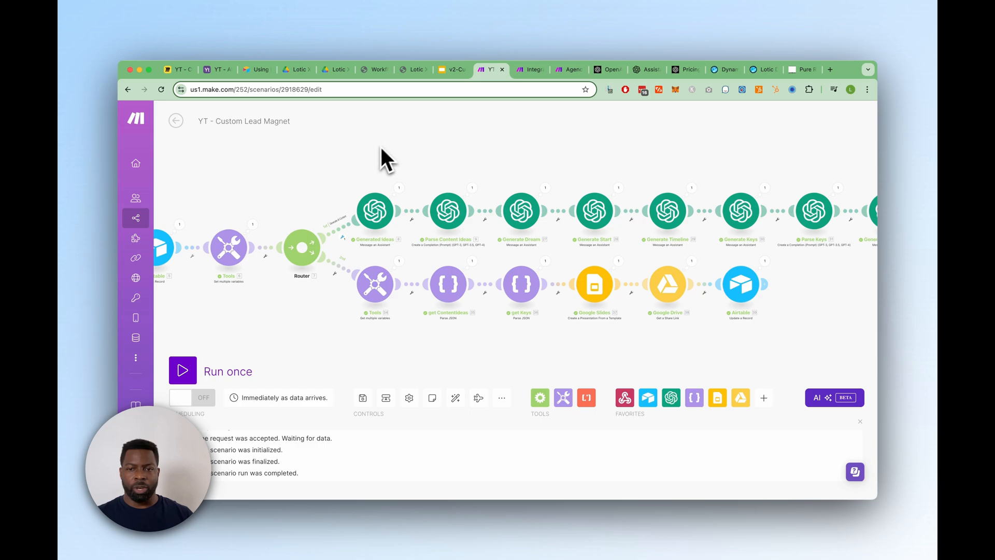